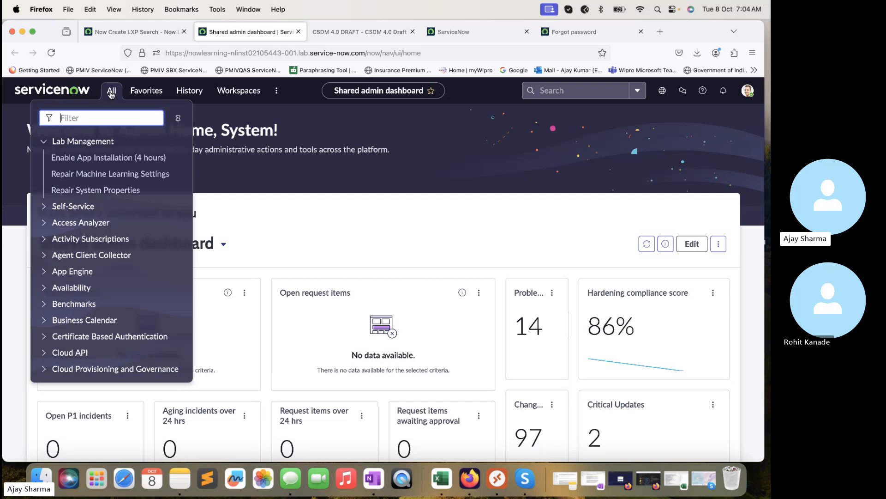
Filter the application navigator for Configuration and open CMDB Groups and CMDB Query Builder in separate browser tabs
type("Configura")
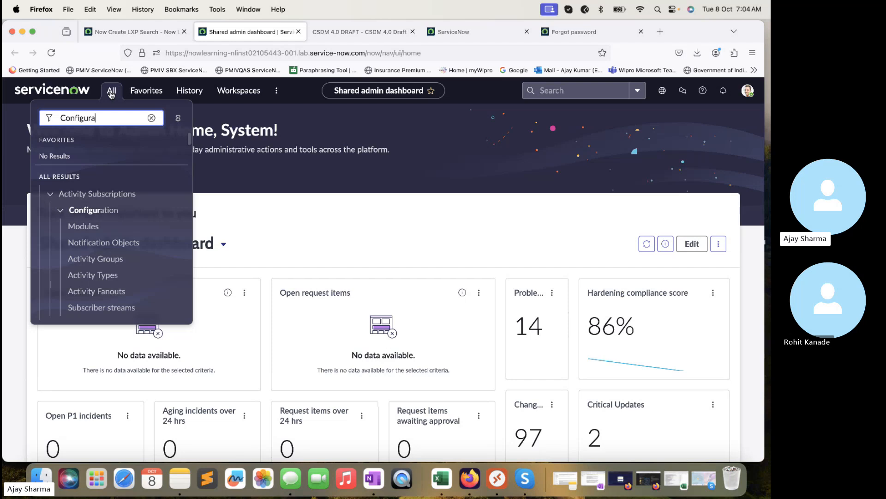
type("tion")
scroll(128, 159, "down", 3)
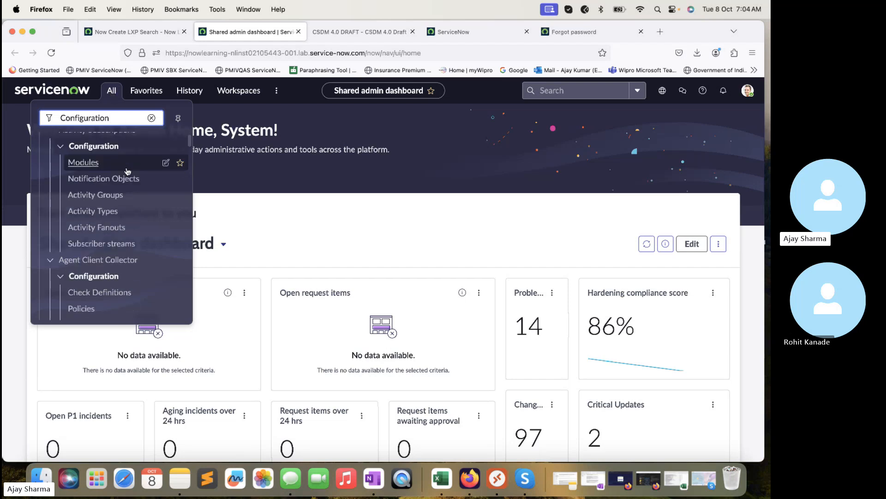
scroll(128, 171, "down", 10)
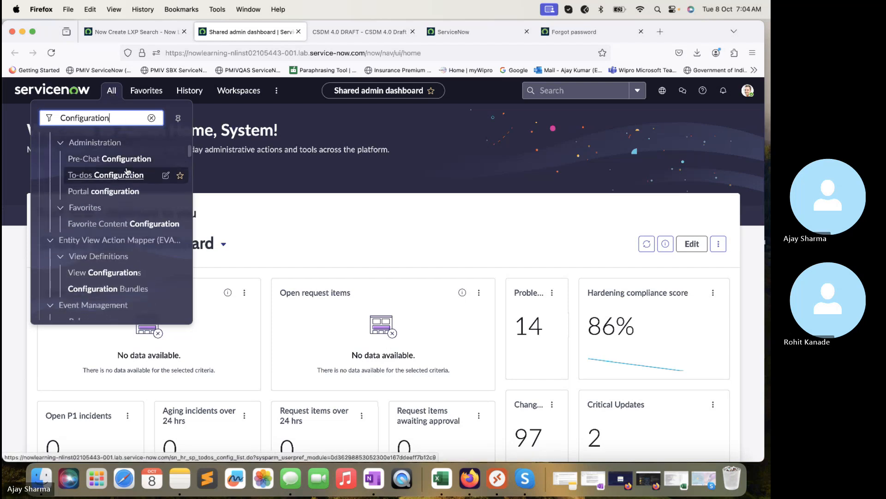
scroll(148, 259, "down", 5)
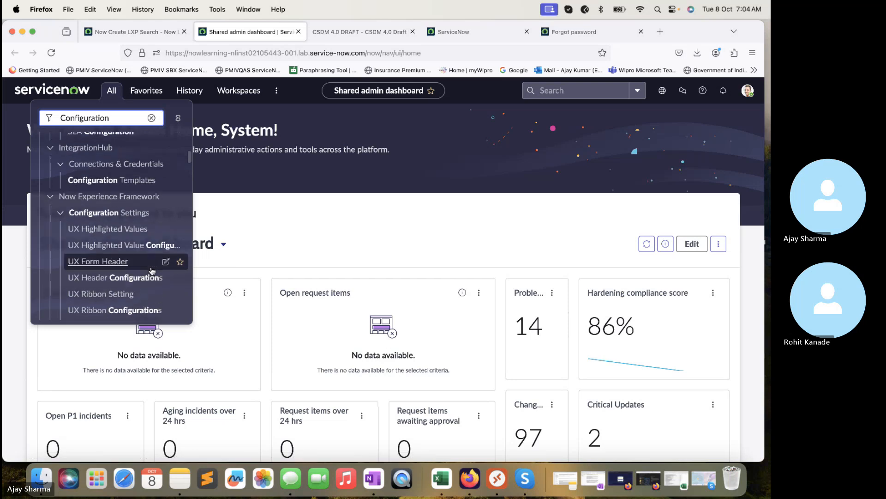
scroll(152, 270, "down", 8)
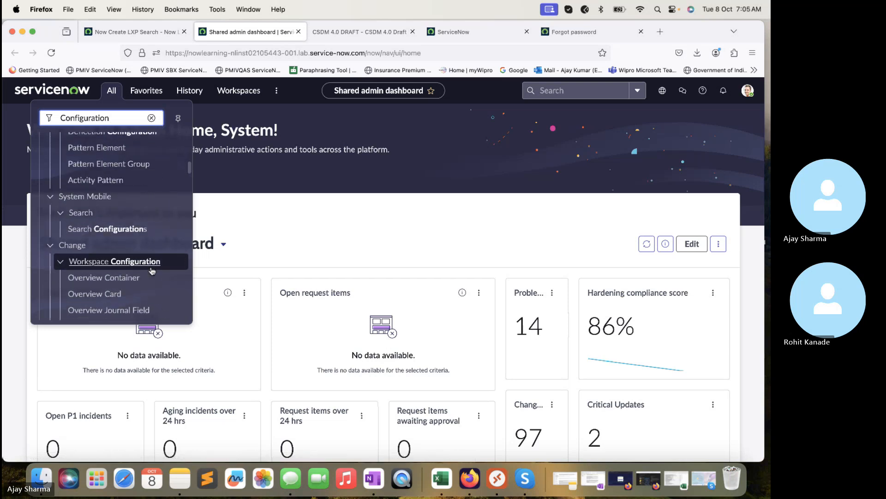
scroll(152, 271, "down", 5)
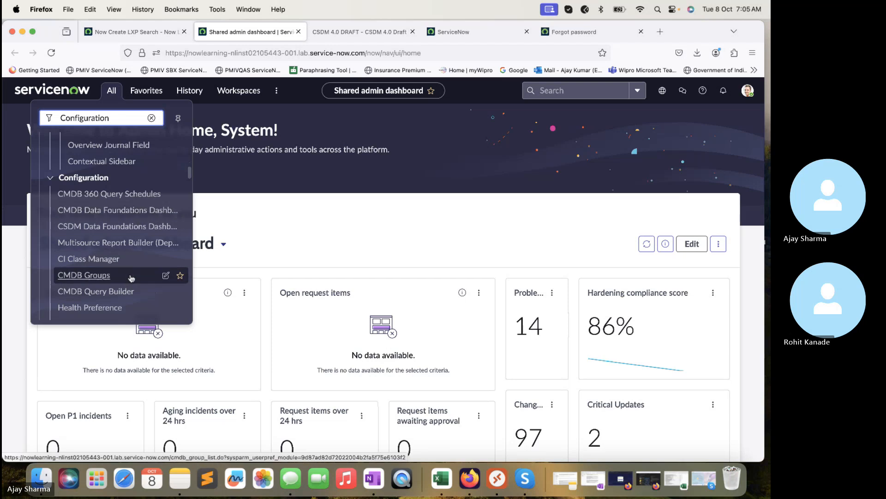
scroll(131, 278, "down", 1)
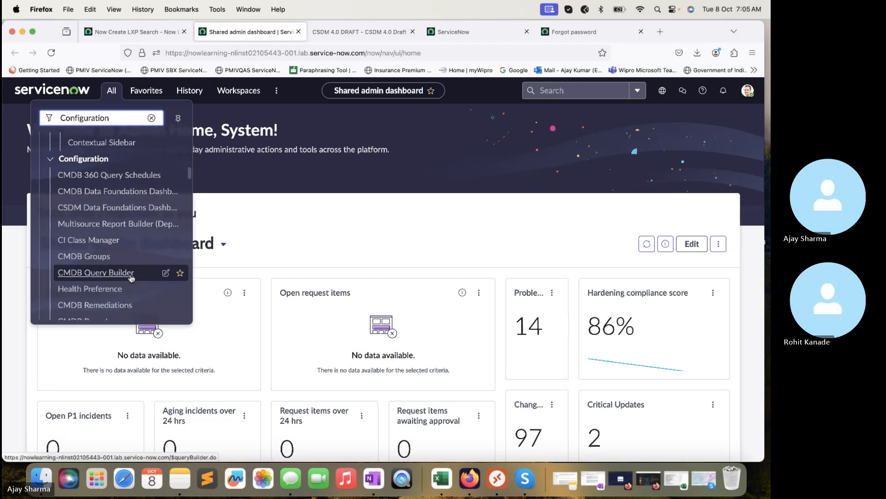
scroll(131, 278, "down", 1)
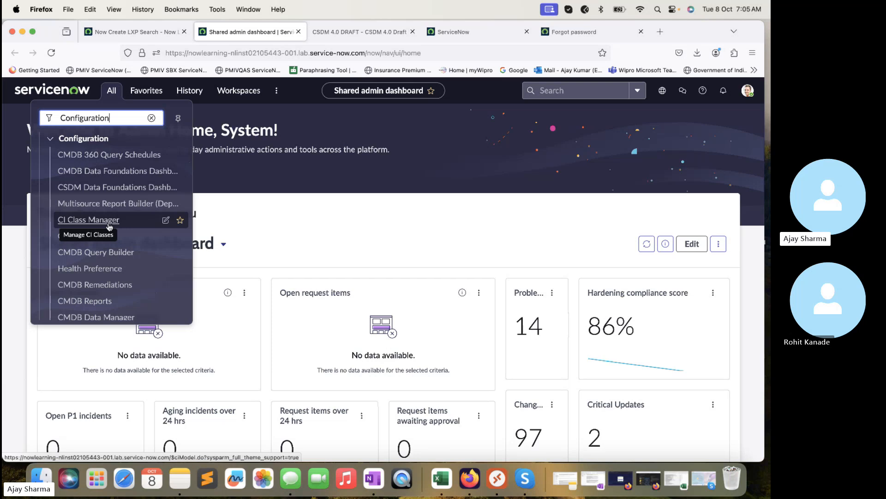
left_click(100, 236, "super")
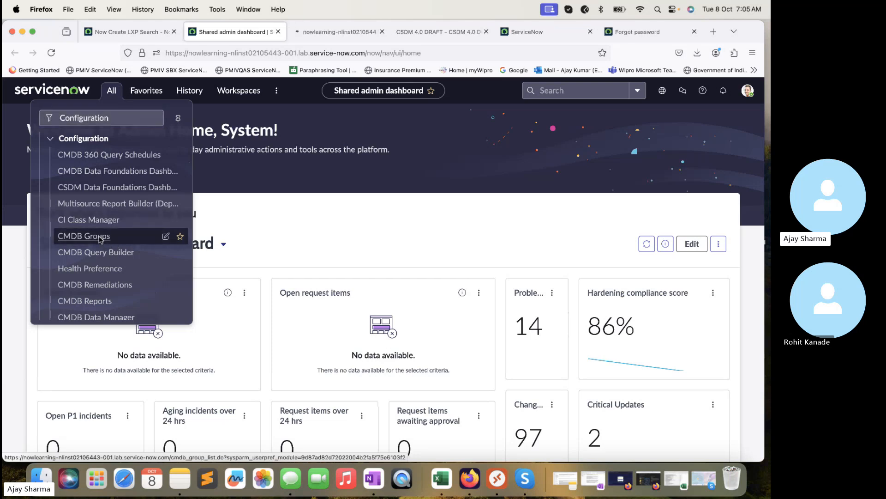
left_click(103, 253, "super")
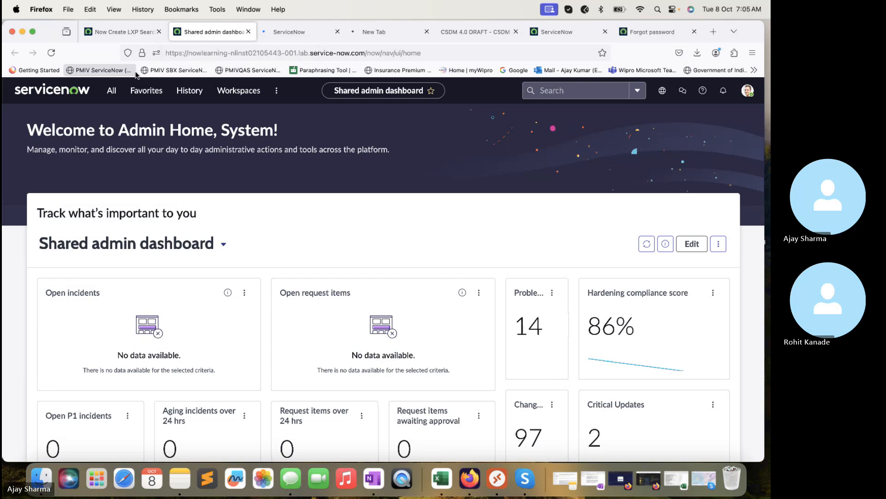
left_click(111, 90)
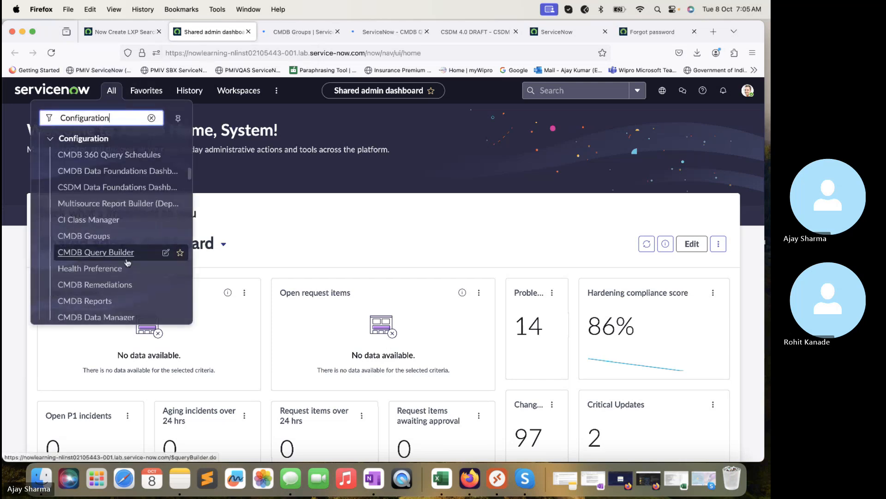
scroll(128, 262, "down", 3)
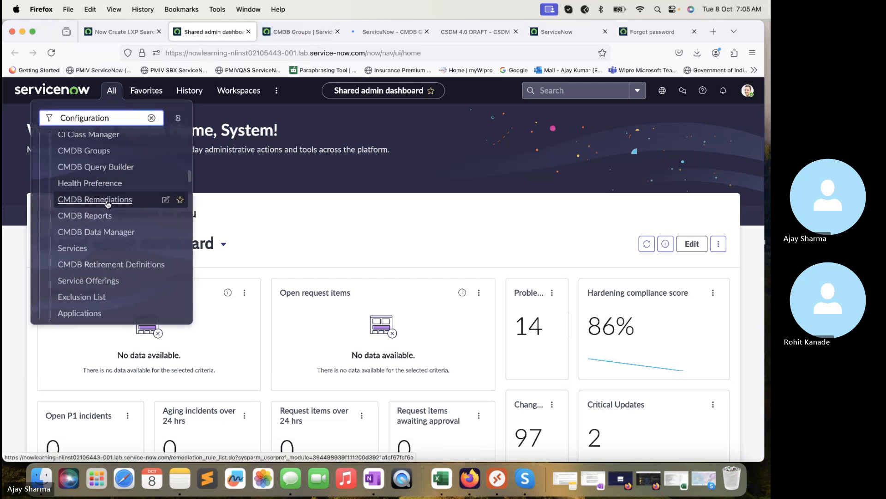
scroll(102, 237, "down", 1)
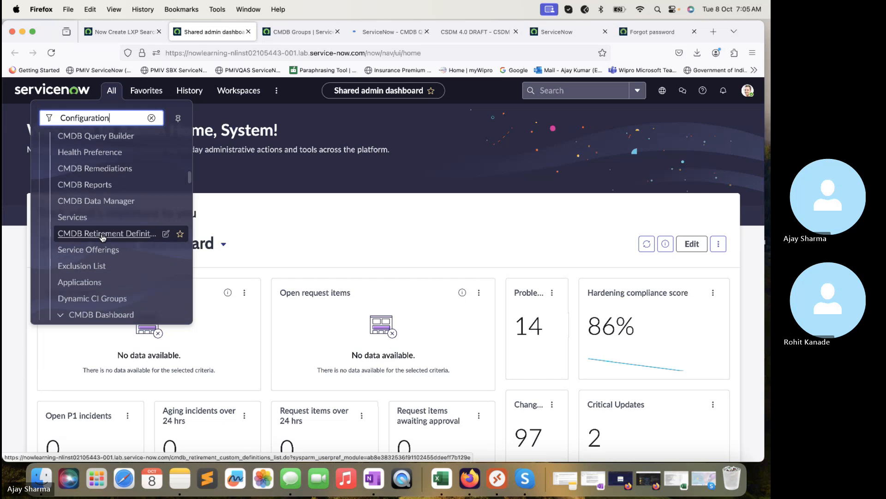
Start a new record from the CMDB Groups list and name the group TechTrekwitj AJ
left_click(303, 31)
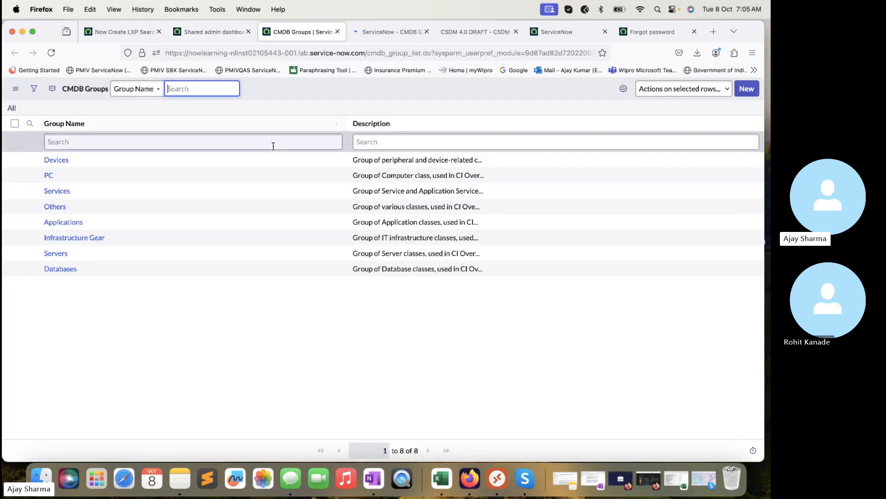
left_click(625, 80)
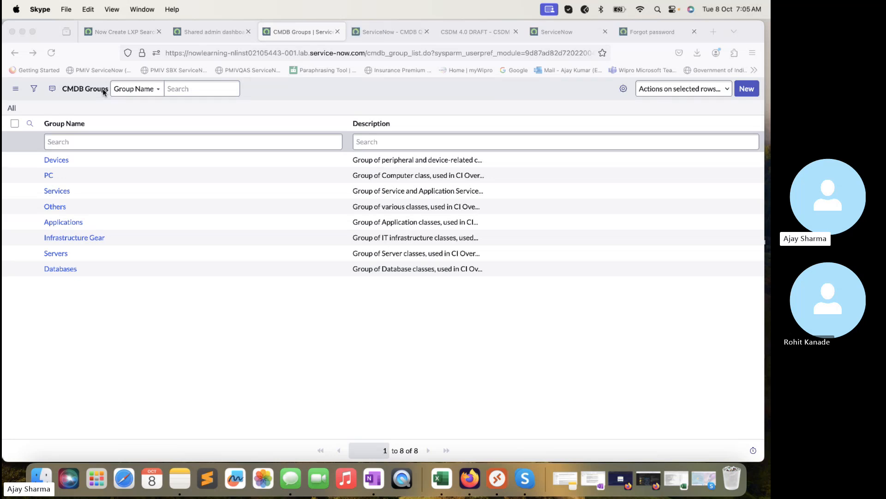
left_click(747, 91)
left_click(747, 91)
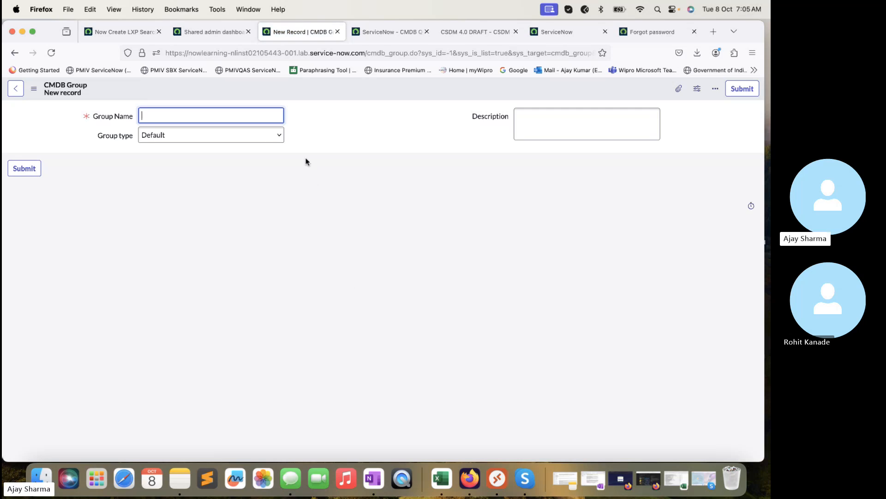
type("TexchTr")
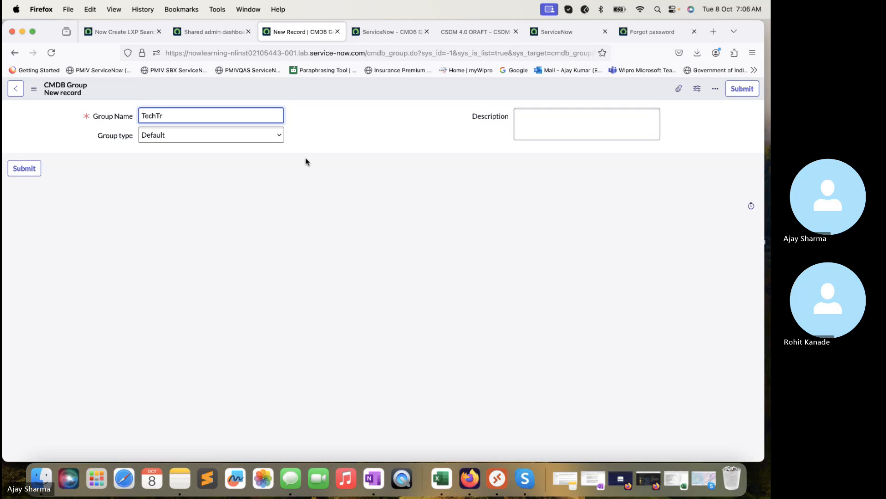
type("ekwitj AJ")
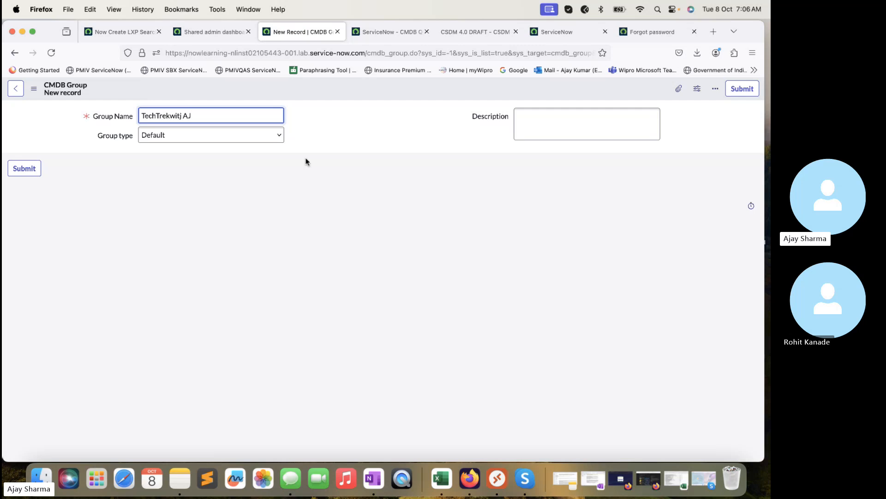
Check the group type options, keep Default, and submit the new CMDB group
left_click(259, 138)
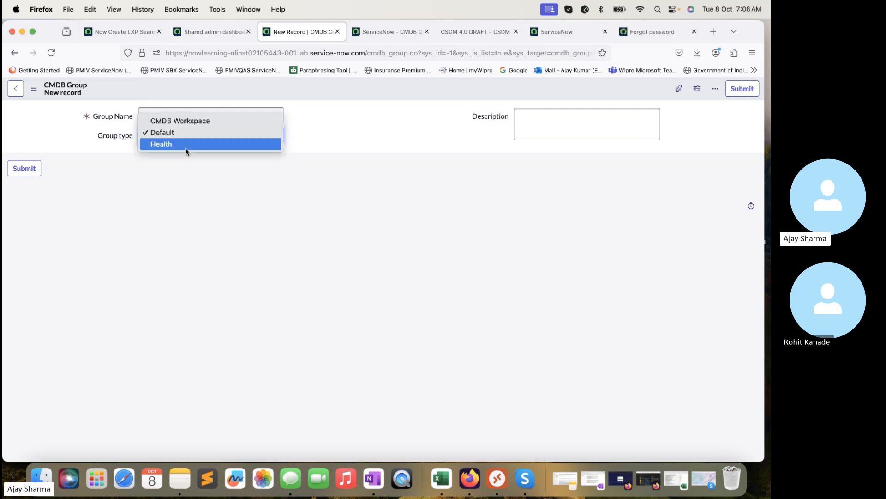
left_click(106, 159)
left_click(160, 134)
left_click(173, 133)
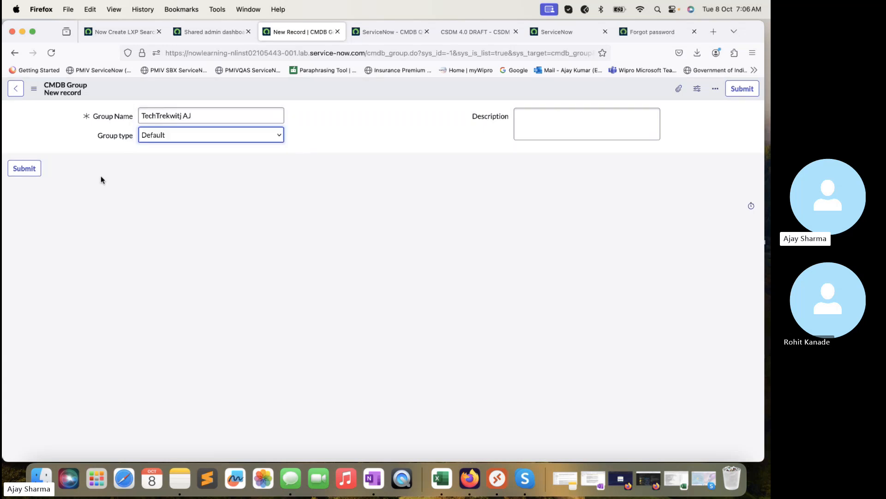
left_click(29, 170)
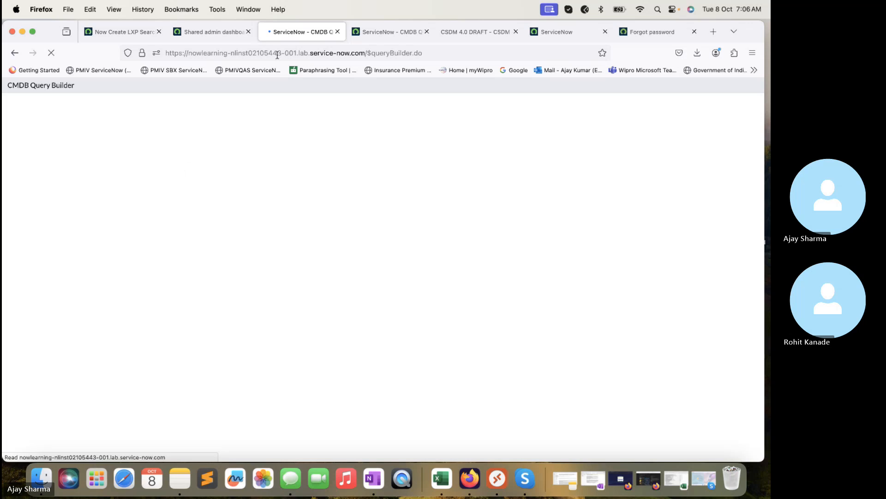
Close the duplicate CMDB Query Builder tab and reopen the CMDB Groups list from the navigator in a new tab
left_click(338, 32)
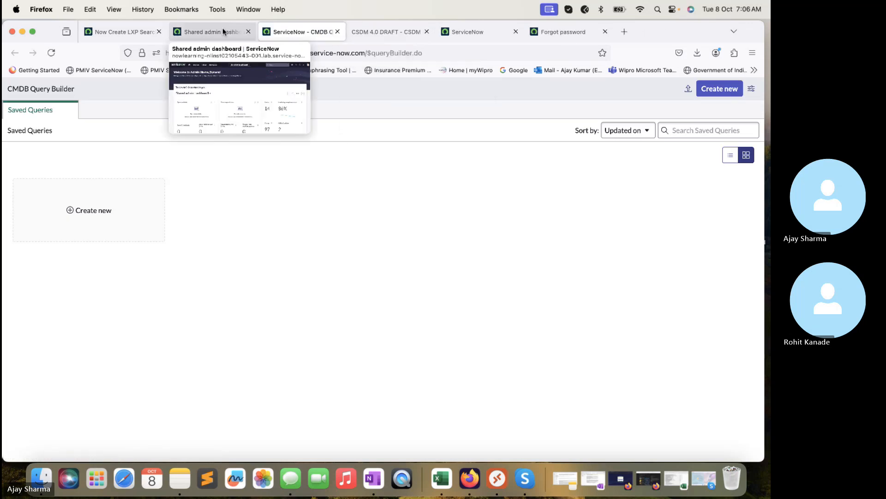
left_click(210, 32)
left_click(111, 91)
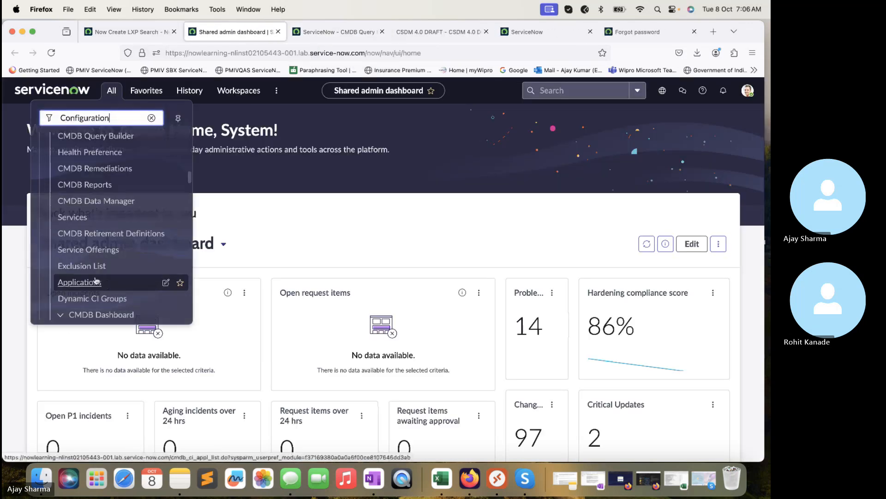
scroll(103, 205, "up", 1)
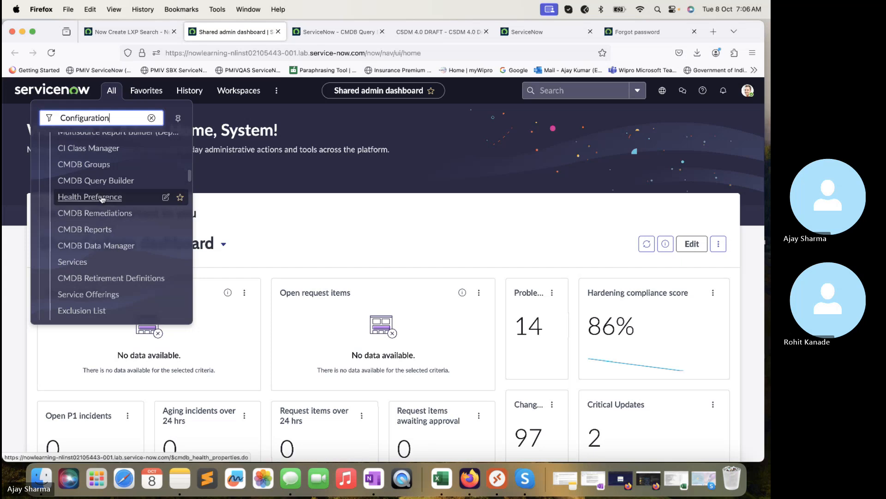
left_click(103, 166)
left_click(295, 32)
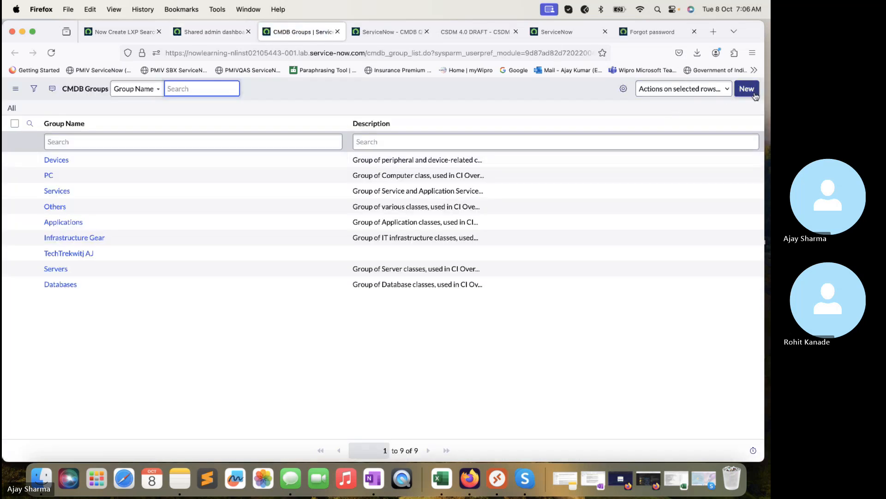
Open the TechTrekwitj AJ group and view its related lists of encoded queries and configuration items
left_click(84, 255)
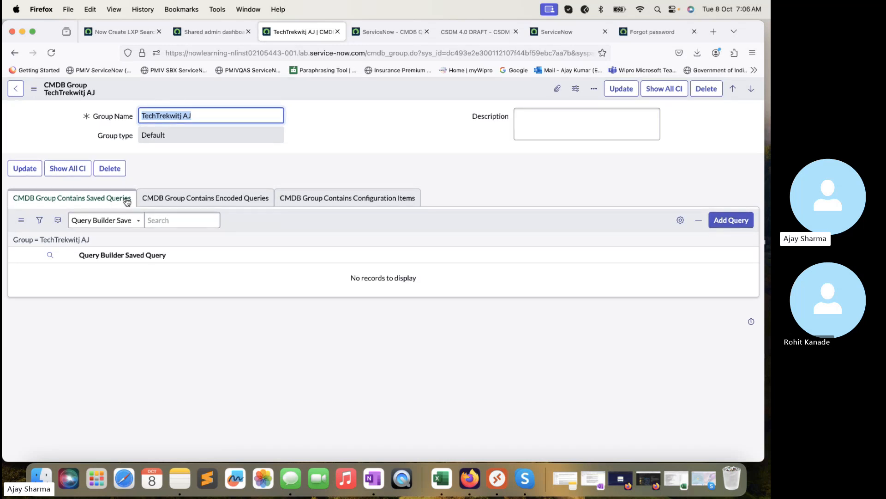
left_click(179, 199)
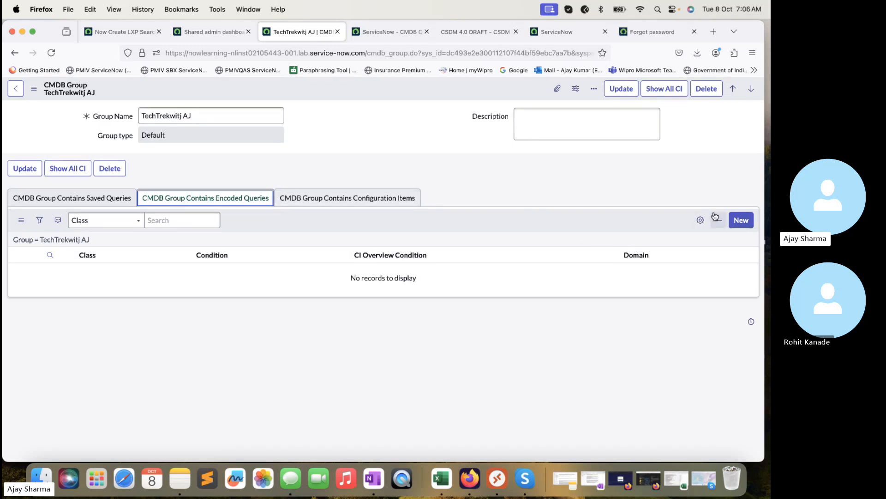
left_click(339, 203)
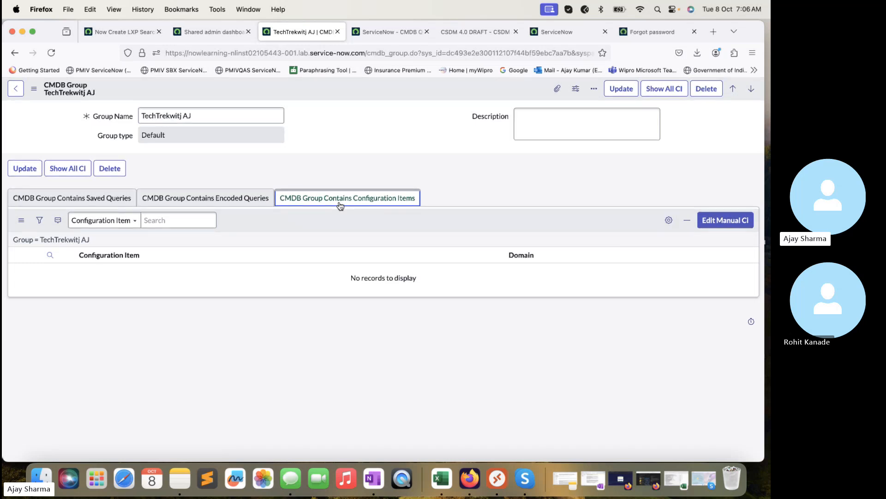
Start a new encoded query for the group and set its class to Windows Server [cmdb_ci_win_server]
left_click(223, 200)
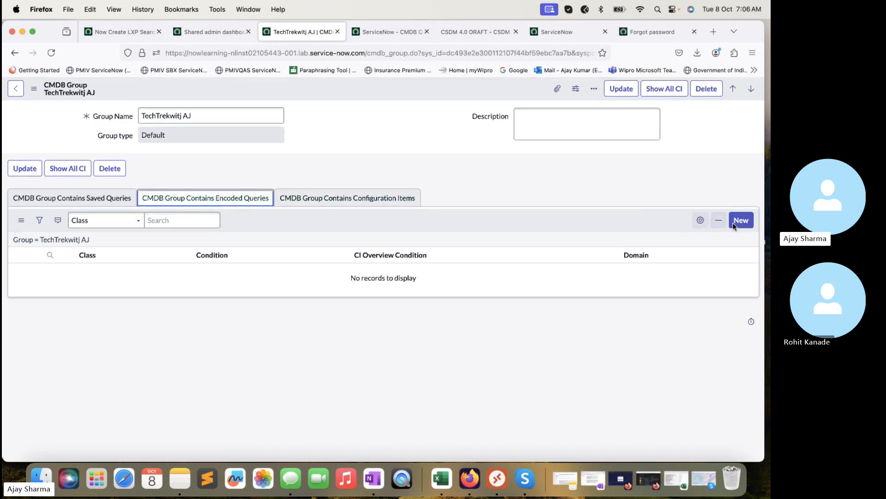
left_click(738, 221)
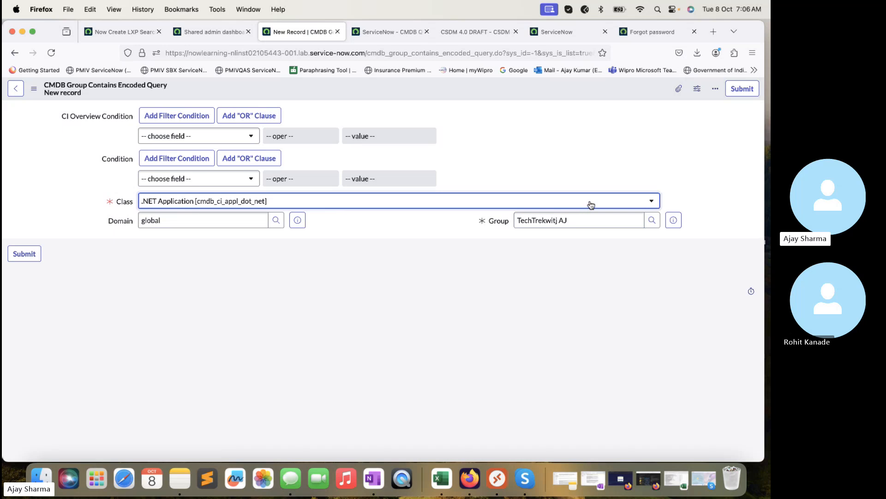
left_click(591, 204)
type("Window")
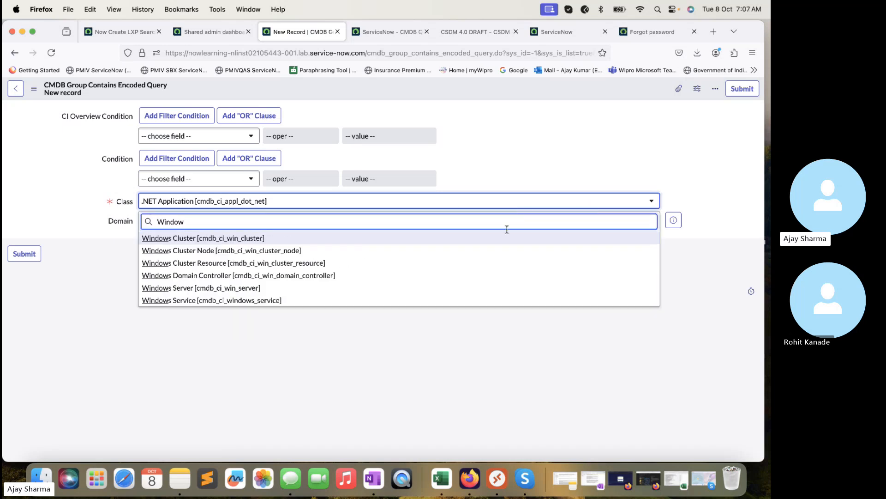
left_click(230, 290)
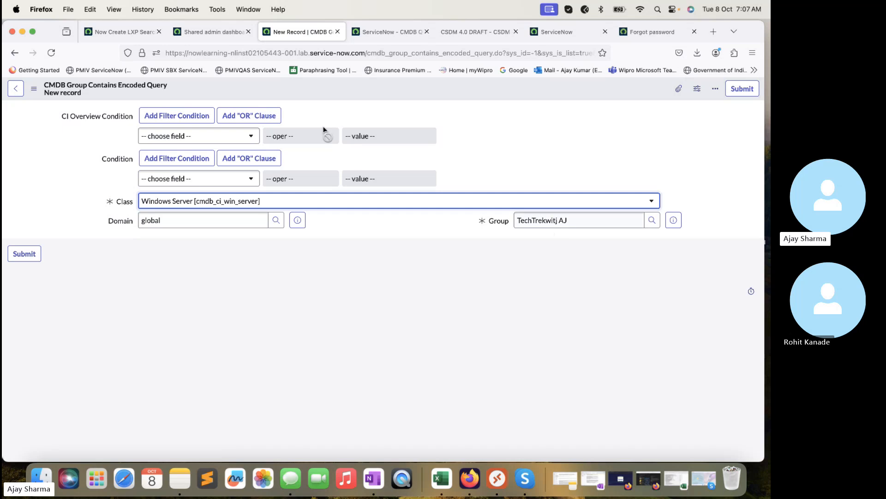
Set the encoded query's condition to Operational status is Operational and submit the record
left_click(203, 180)
type("Ope")
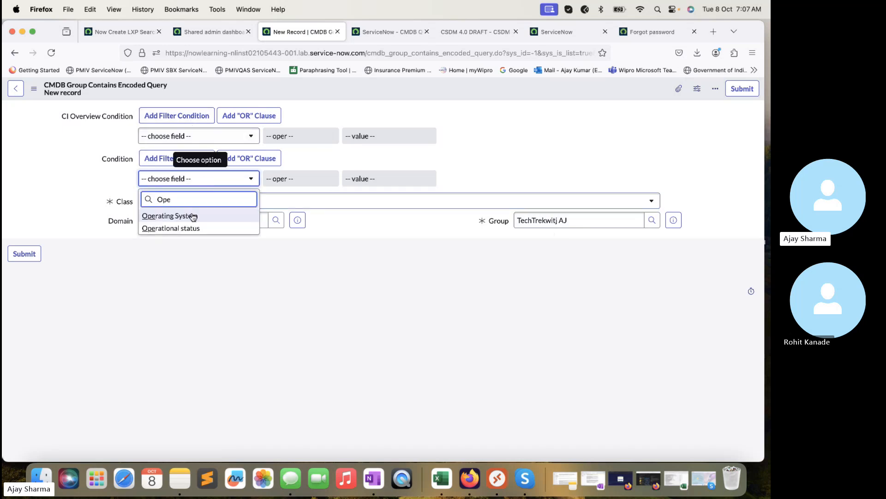
key("Return")
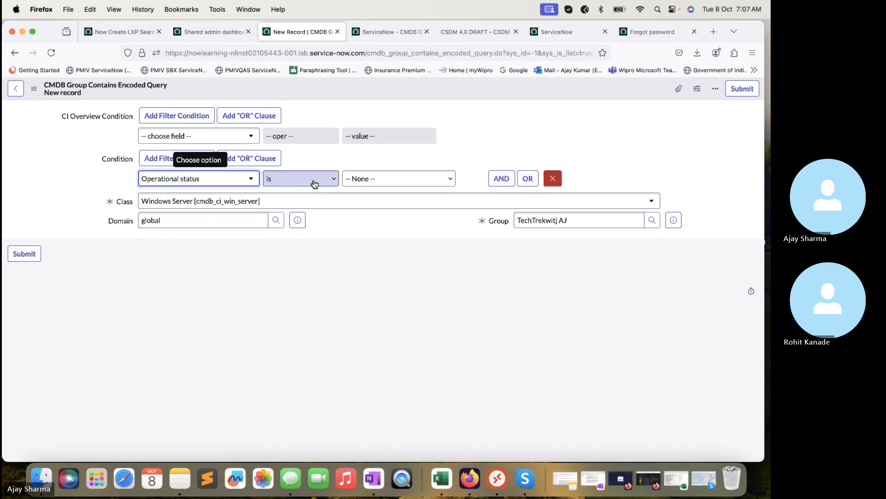
left_click(406, 178)
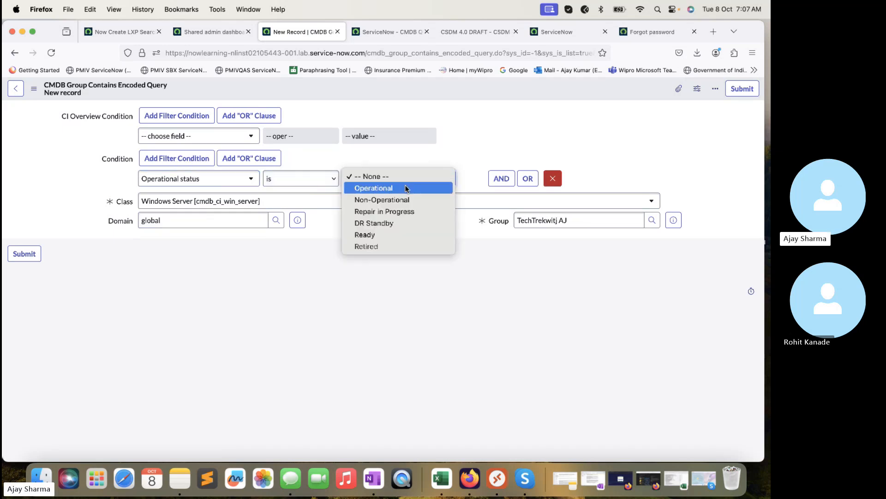
left_click(412, 185)
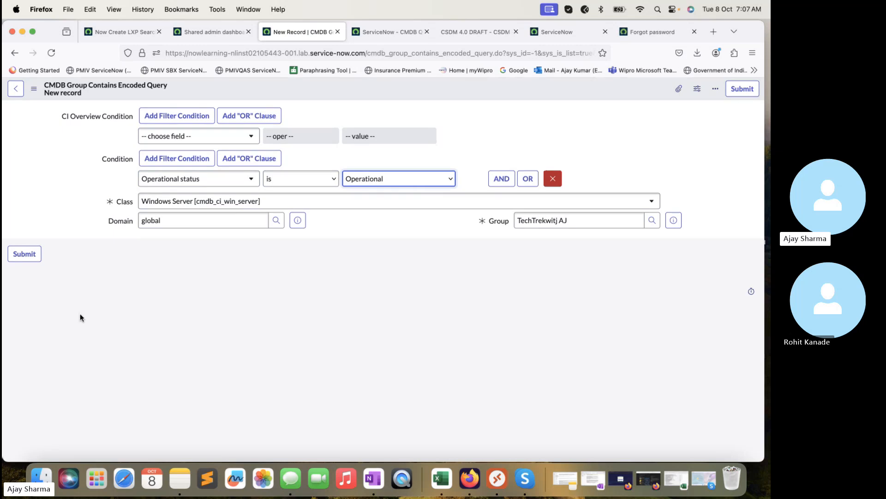
left_click(35, 257)
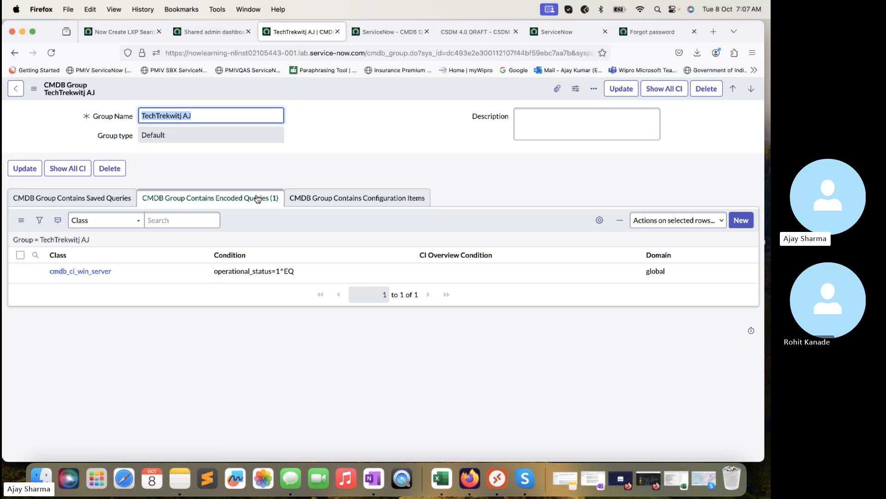
Search the navigator for Technical, open Technical Service in a new tab, and submit a new technical service named Test
left_click(217, 32)
left_click(111, 90)
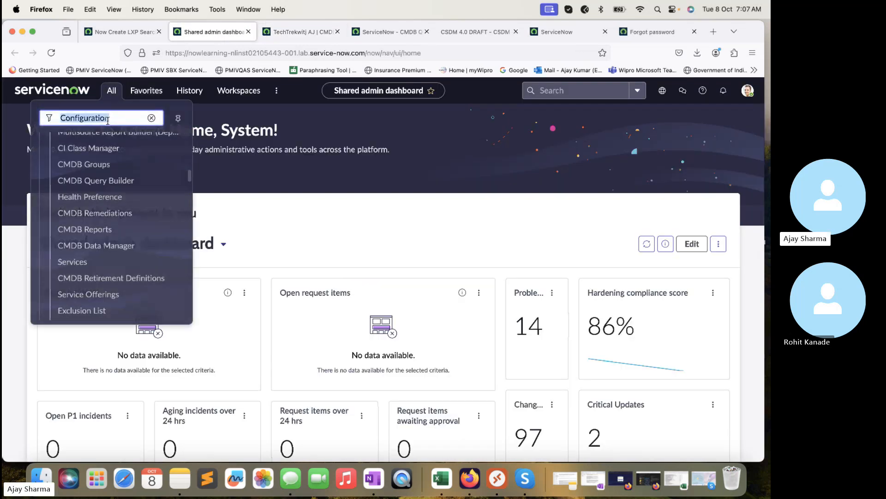
type("Technical")
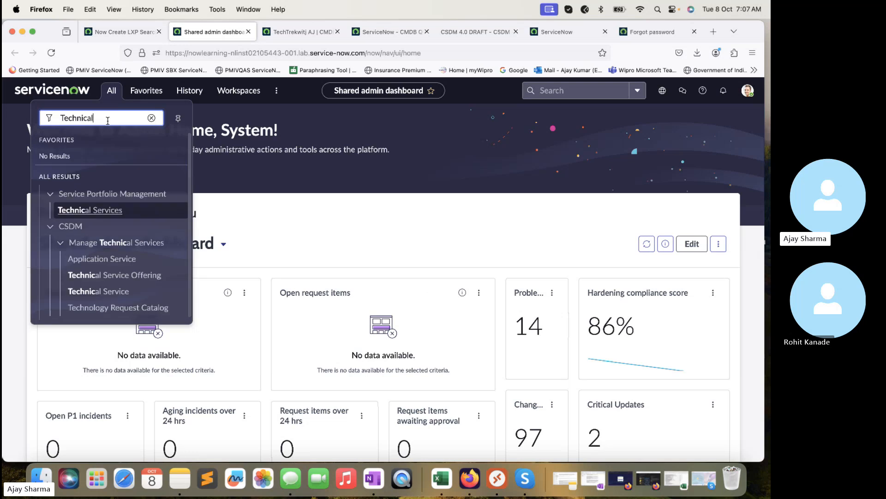
left_click(112, 289)
left_click(112, 290, "super")
left_click(262, 32)
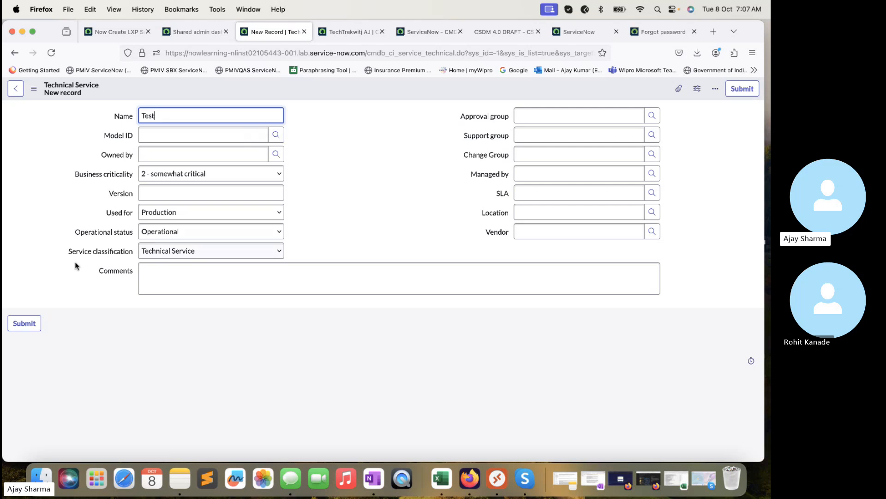
left_click(39, 324)
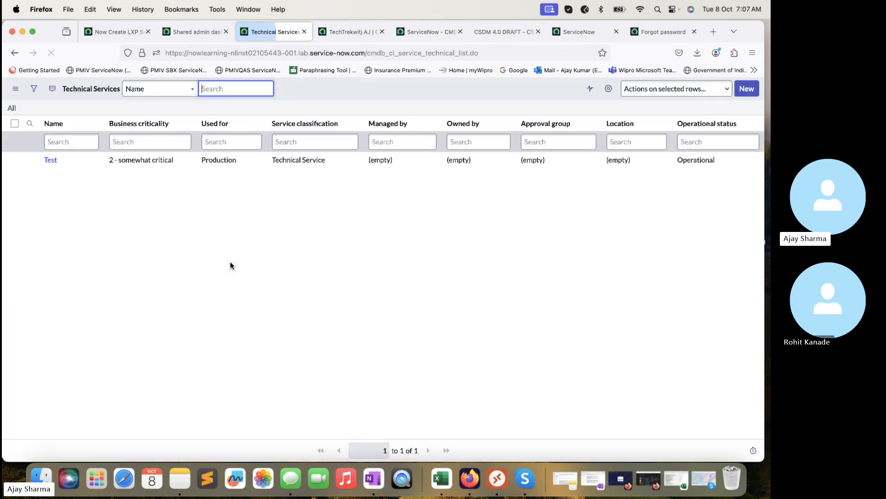
Open the Test technical service and review its Offerings and Subscribed by related lists
left_click(49, 163)
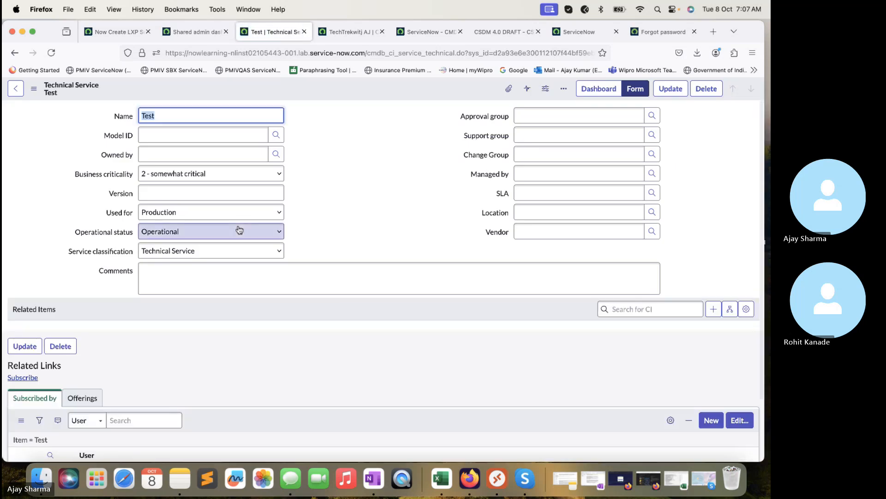
scroll(239, 230, "down", 3)
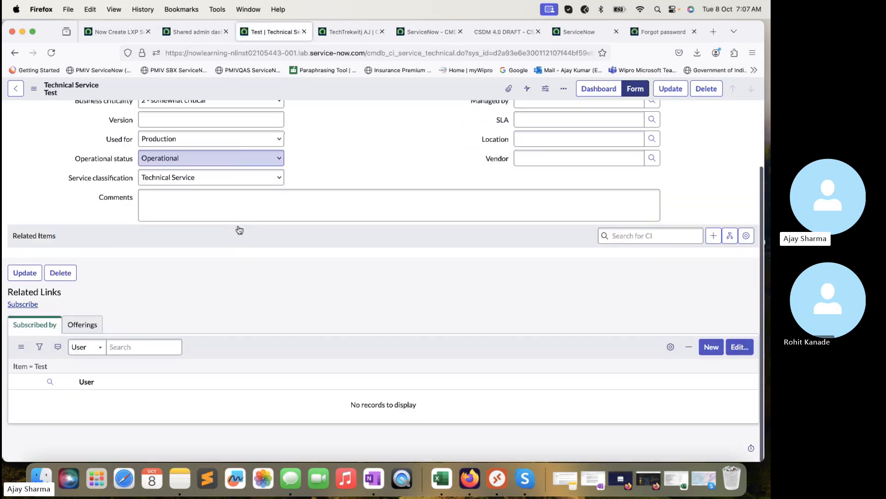
scroll(240, 229, "up", 3)
left_click(84, 397)
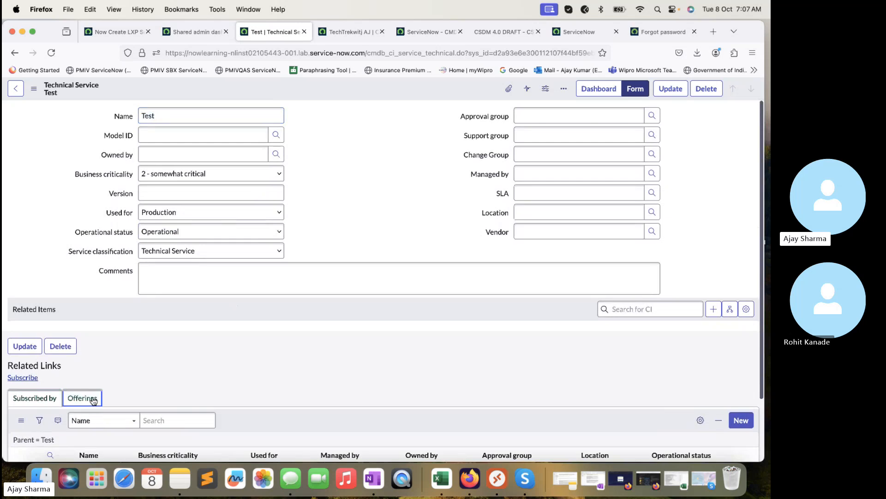
left_click(50, 397)
scroll(54, 400, "down", 3)
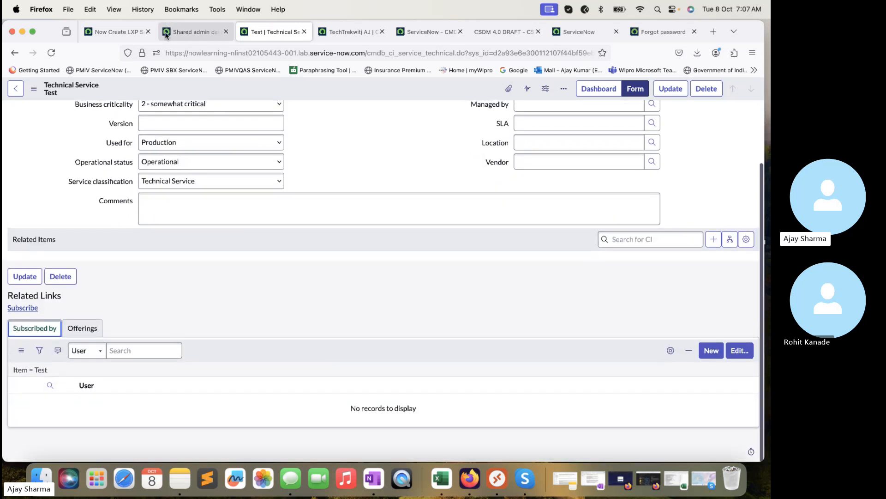
Search the navigator for Service and open the Dynamic CI Groups list under Event Management in a new tab
key("ctrl+shift+Tab")
left_click(111, 90)
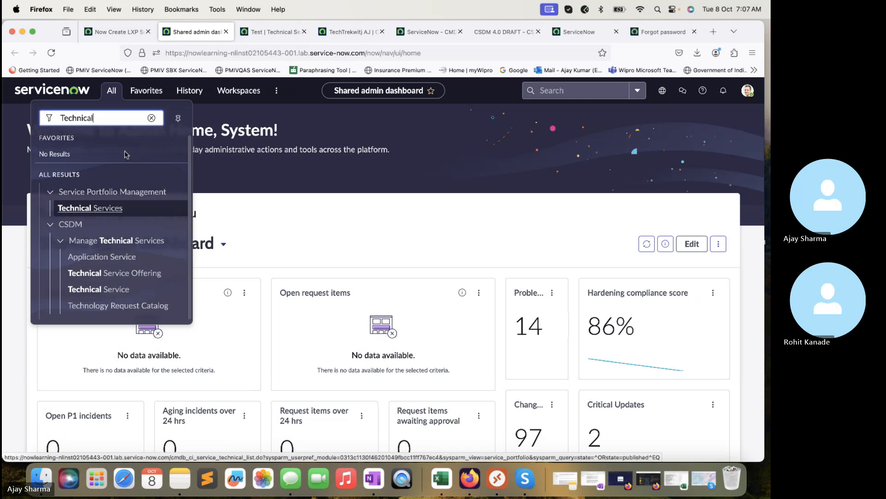
double_click(131, 117)
type("Service")
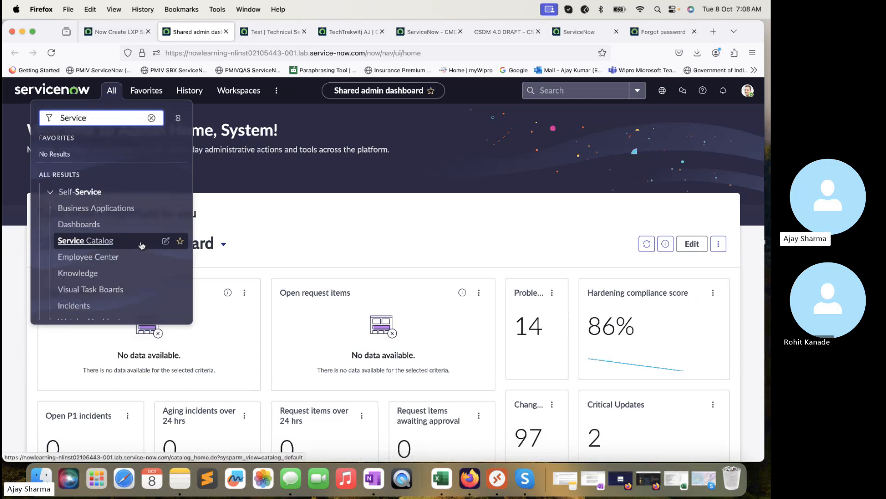
scroll(142, 245, "down", 10)
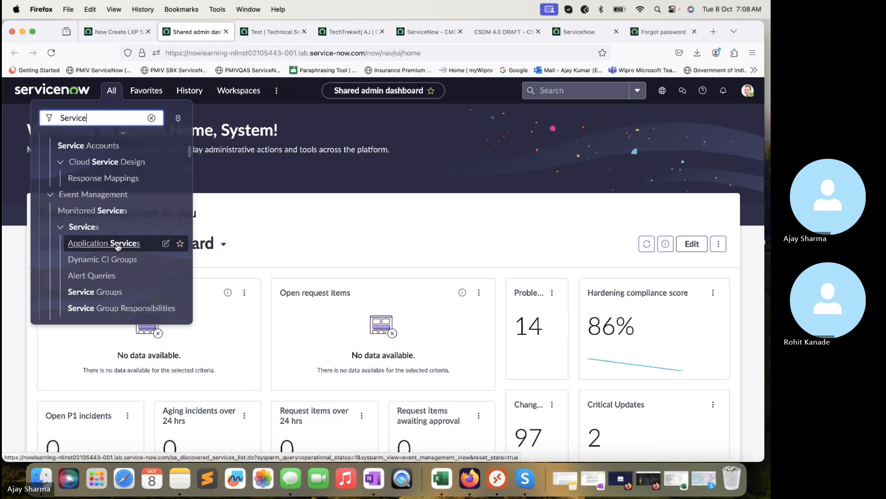
scroll(118, 247, "down", 1)
left_click(118, 246, "super")
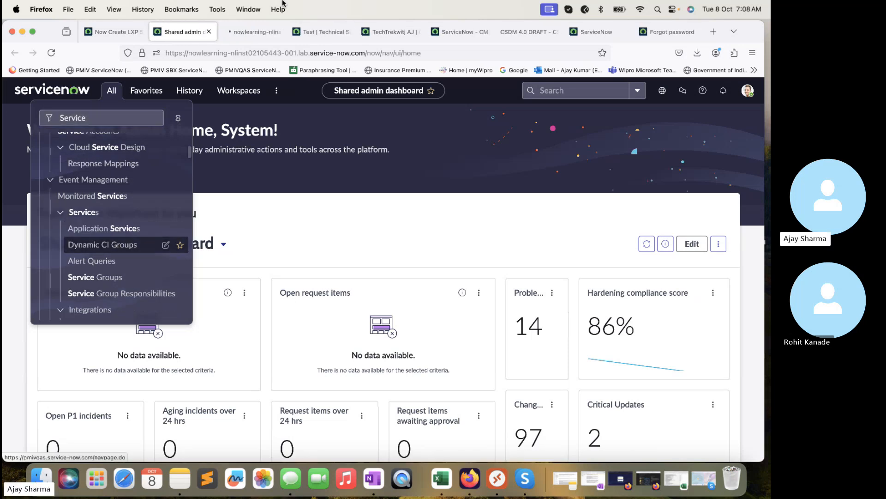
left_click(229, 33)
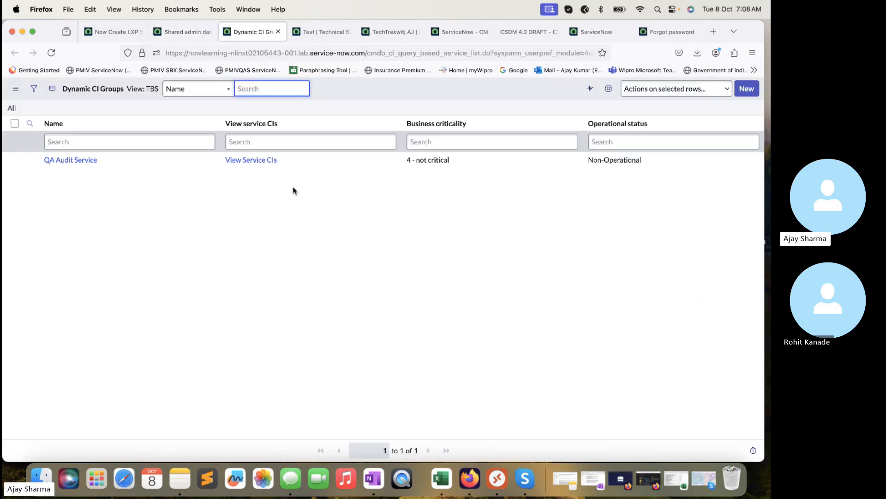
Try to submit a new dynamic CI group named Test with TechTrekwitj AJ as its CMDB group
left_click(737, 90)
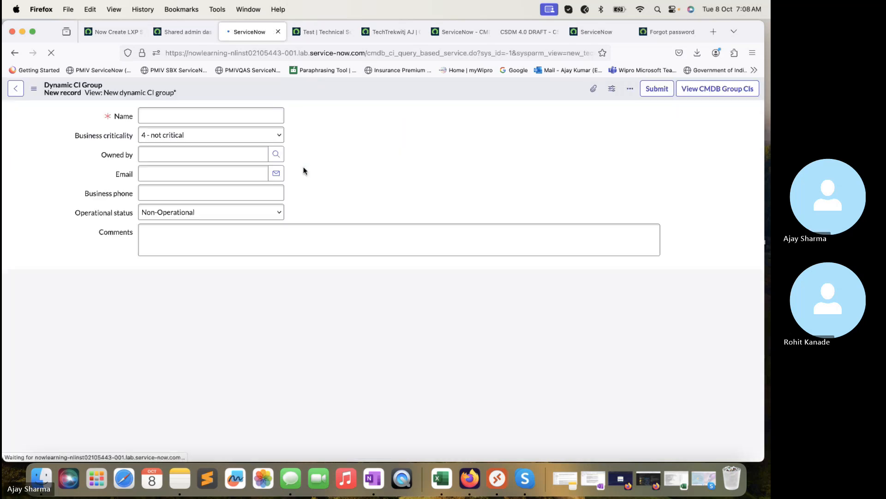
left_click(255, 115)
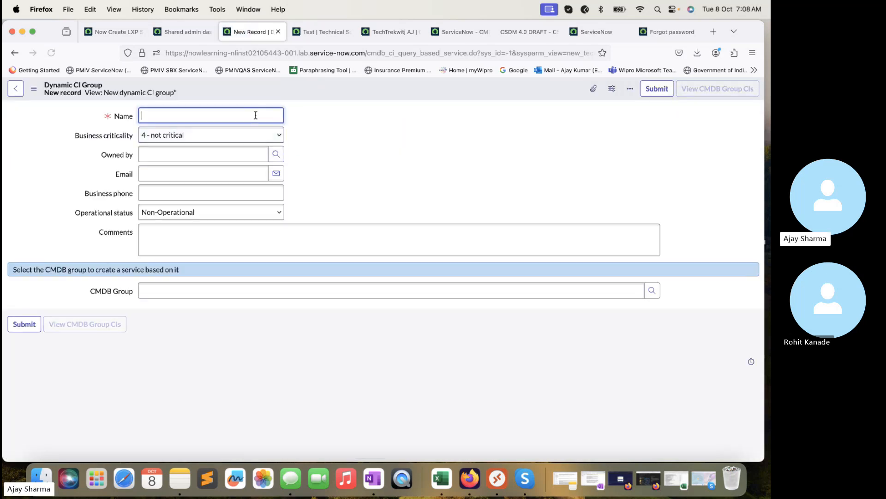
type("Test")
left_click(271, 289)
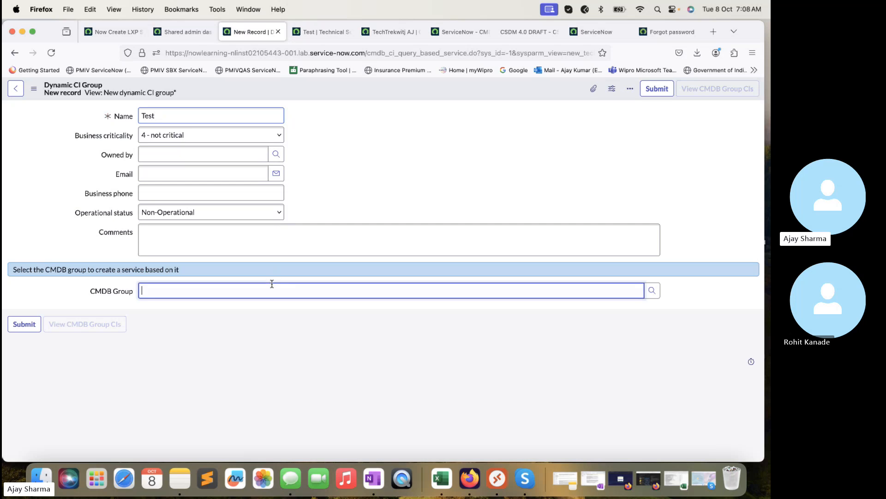
left_click(651, 291)
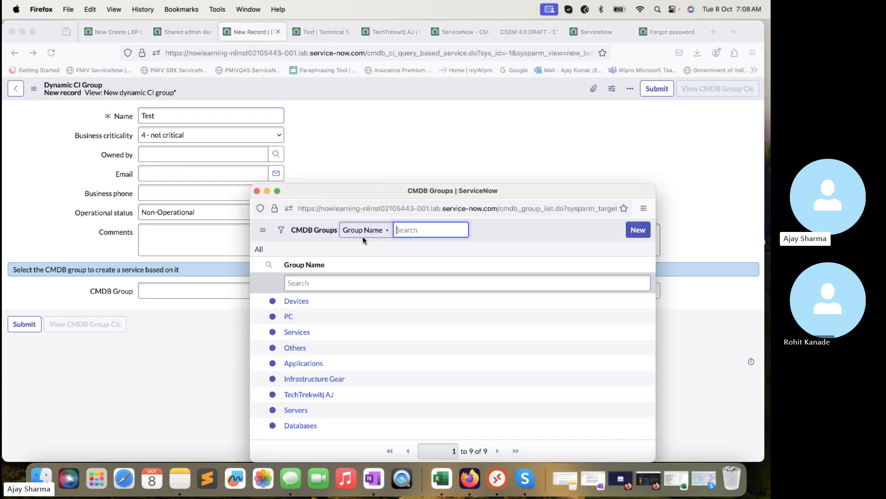
left_click(309, 394)
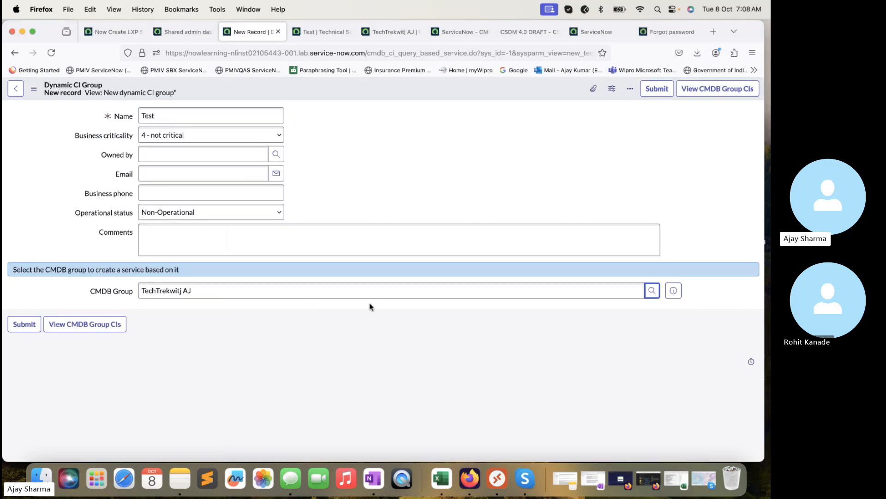
left_click(656, 90)
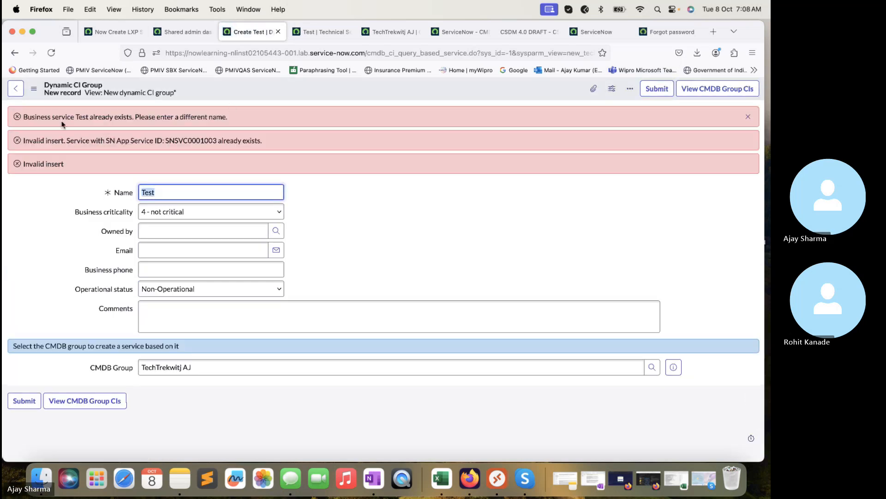
Rename the new dynamic CI group to Test-1 and try to save it
left_click(182, 190)
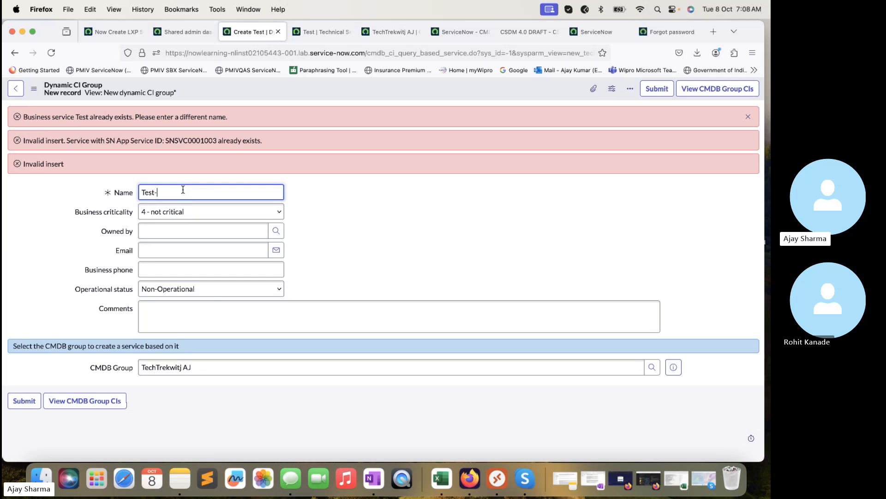
type("-1")
right_click(287, 90)
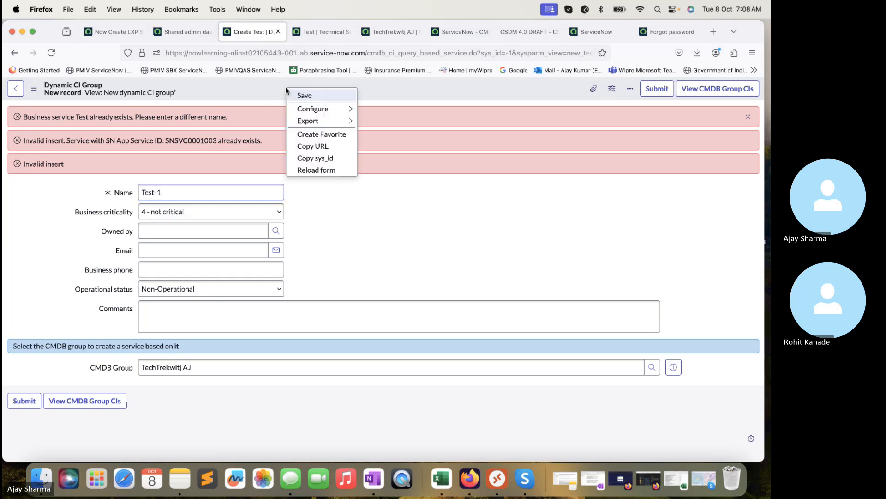
left_click(303, 96)
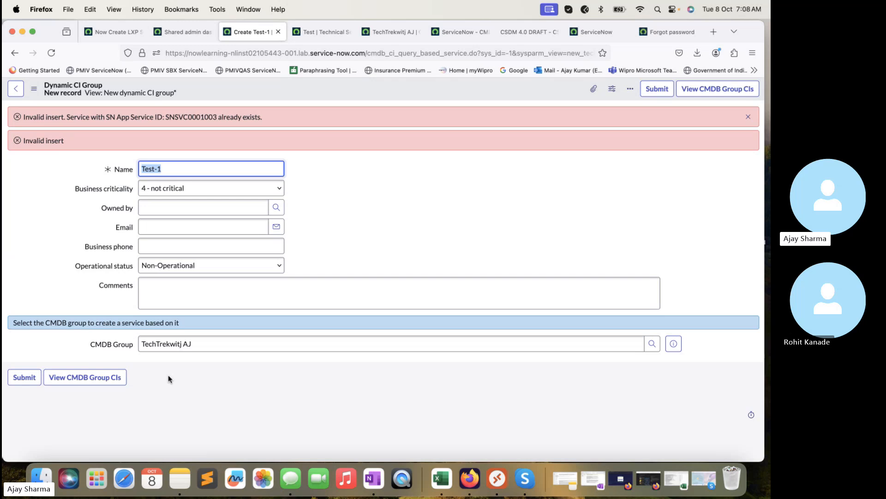
View the selected CMDB group's configuration items, dismiss the notice, check the Test technical service, and review the full CI list
left_click(96, 378)
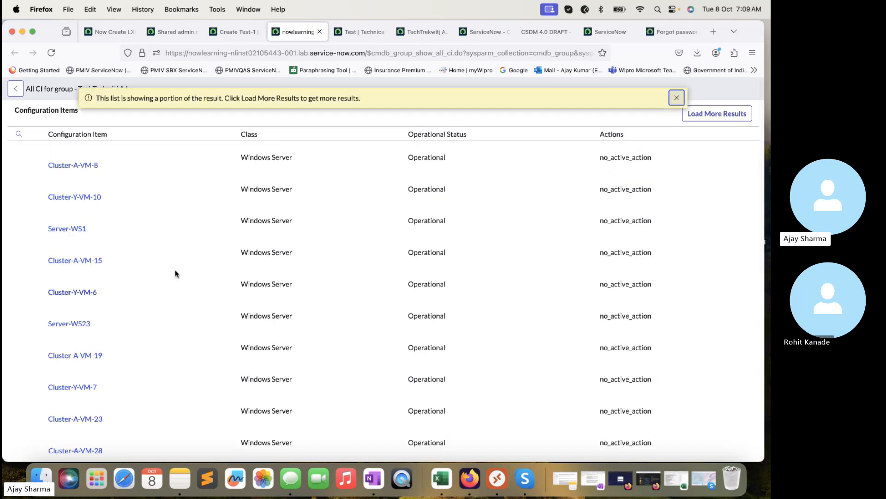
left_click(676, 97)
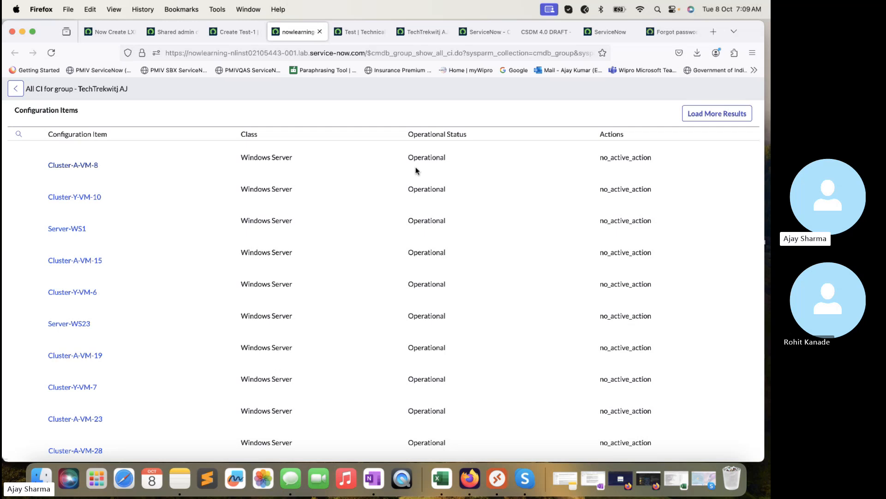
left_click(363, 29)
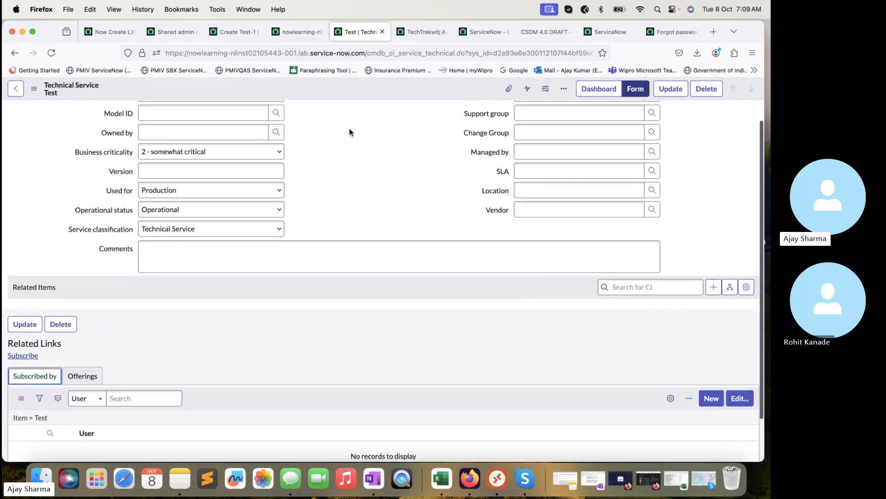
left_click(306, 38)
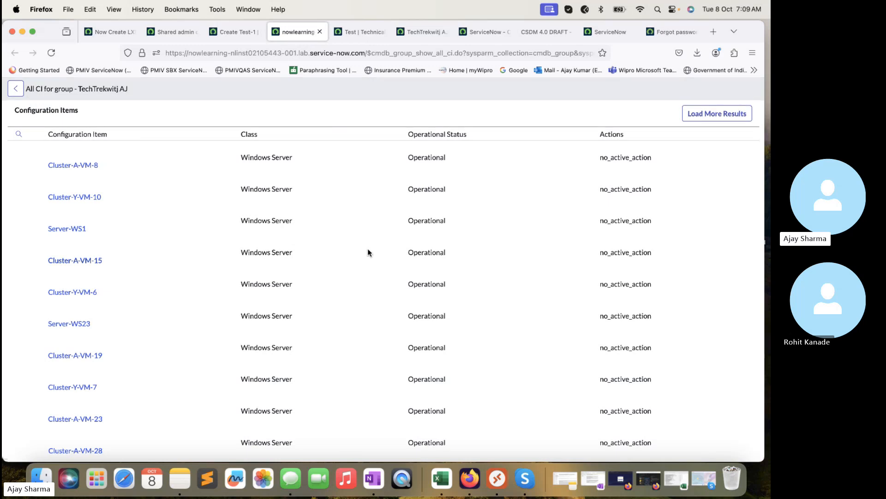
scroll(366, 236, "down", 10)
scroll(366, 236, "up", 15)
Compare the Test-1 dynamic CI group form with the CMDB group's configuration item list
left_click(240, 35)
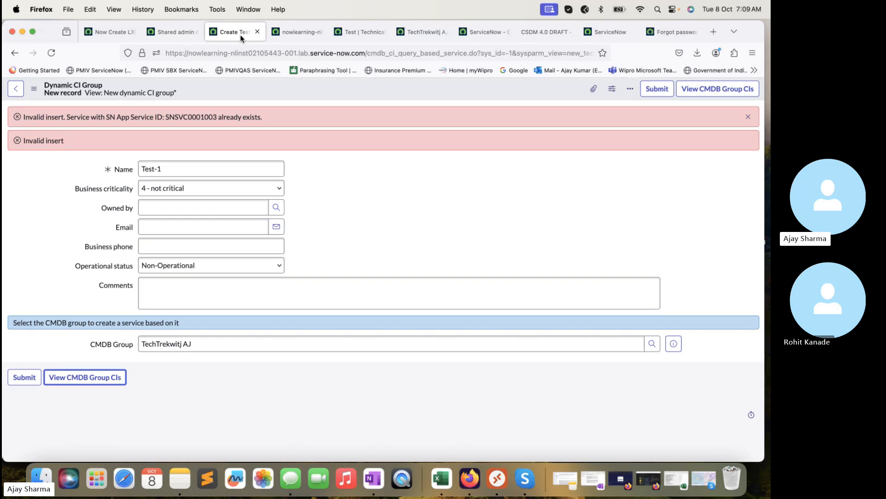
mouse_move(293, 33)
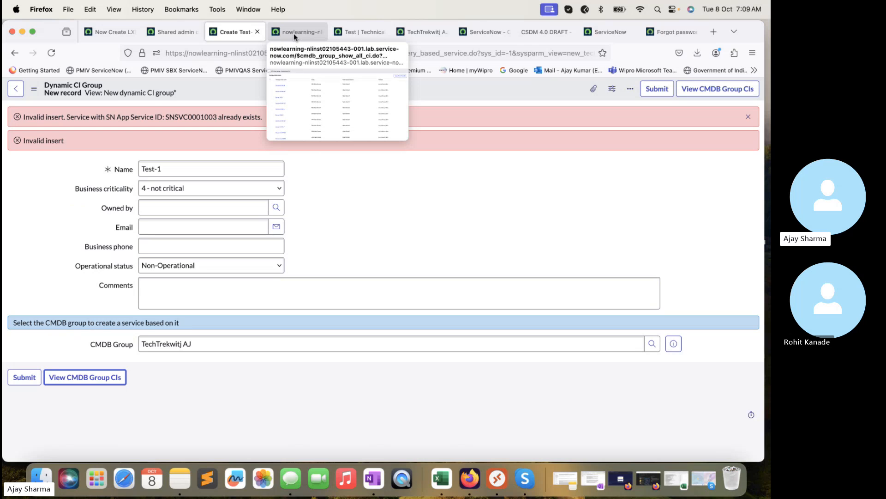
left_click(294, 33)
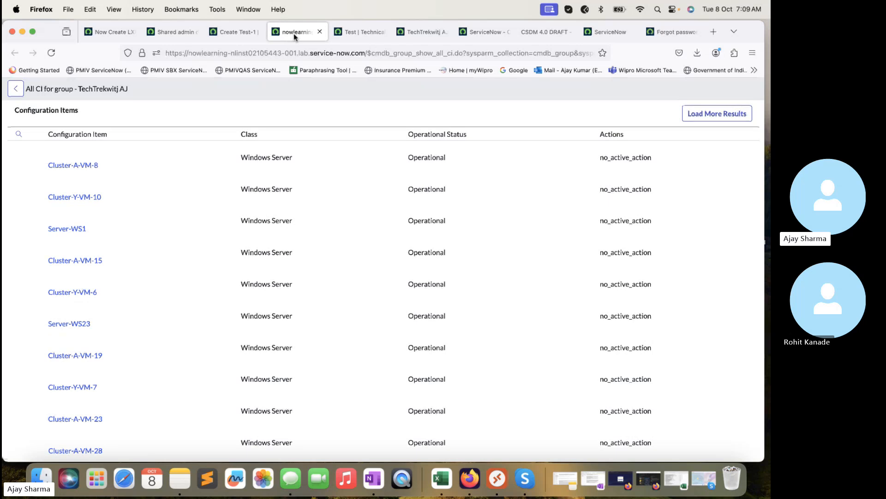
left_click(242, 31)
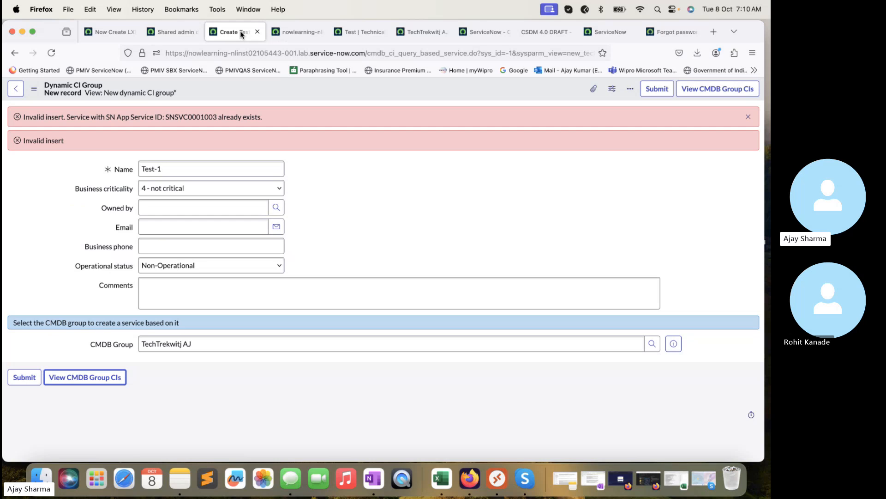
Dismiss the error notice on the new dynamic CI group form and try again to submit Test-1
left_click(296, 29)
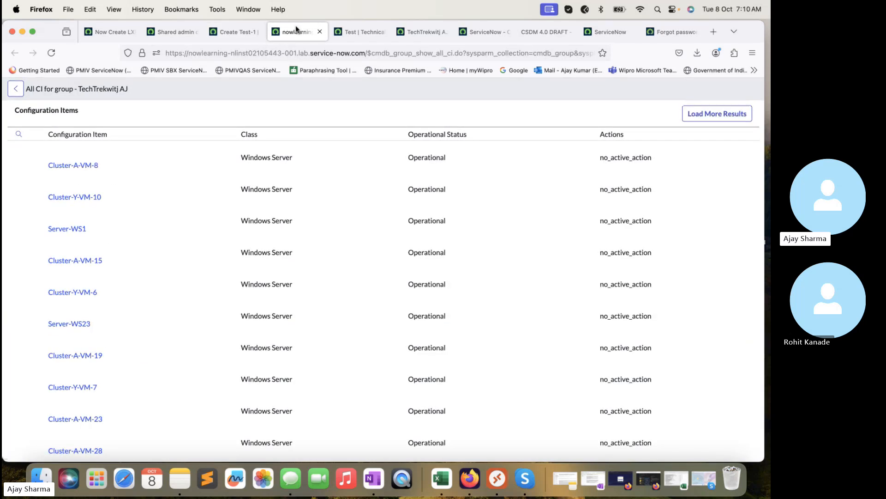
left_click(179, 32)
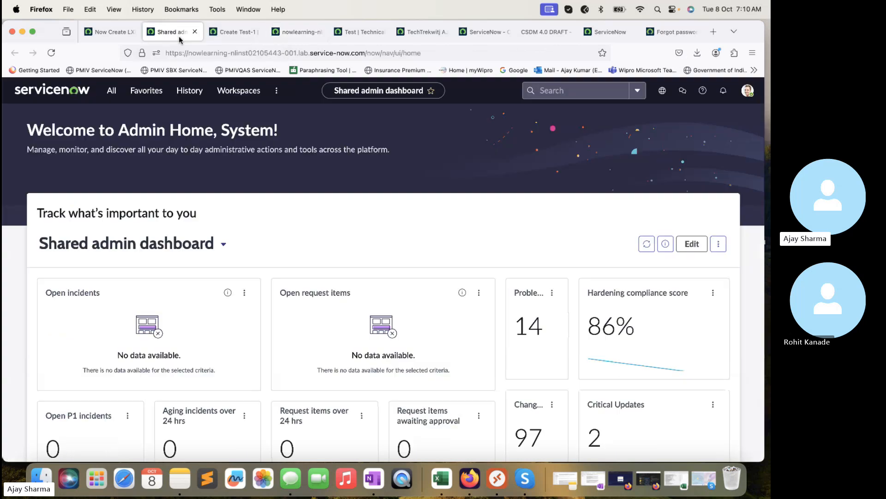
left_click(112, 91)
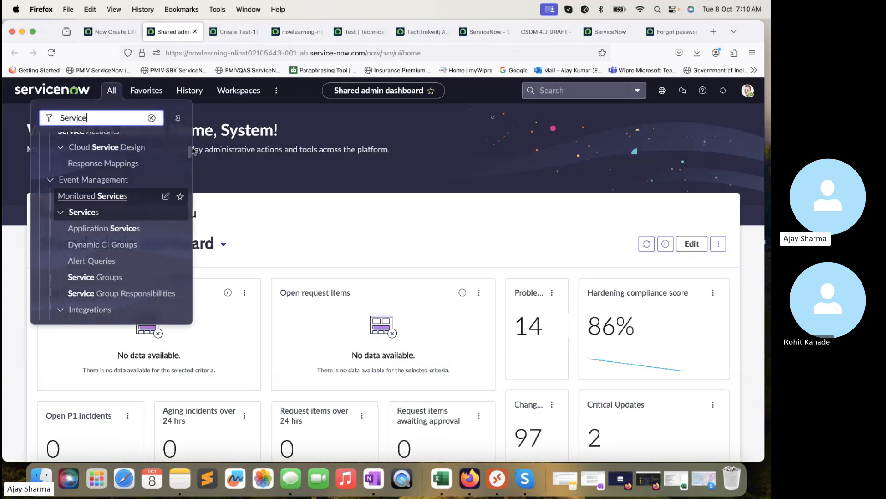
left_click(243, 40)
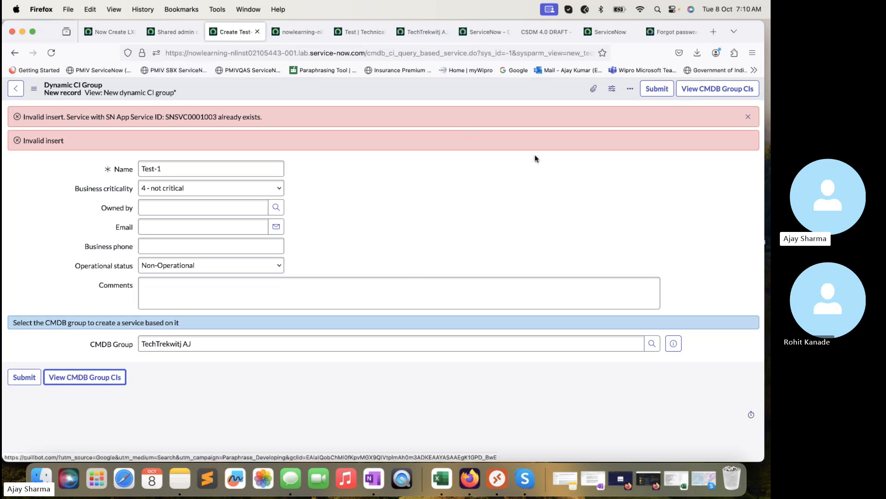
left_click(748, 117)
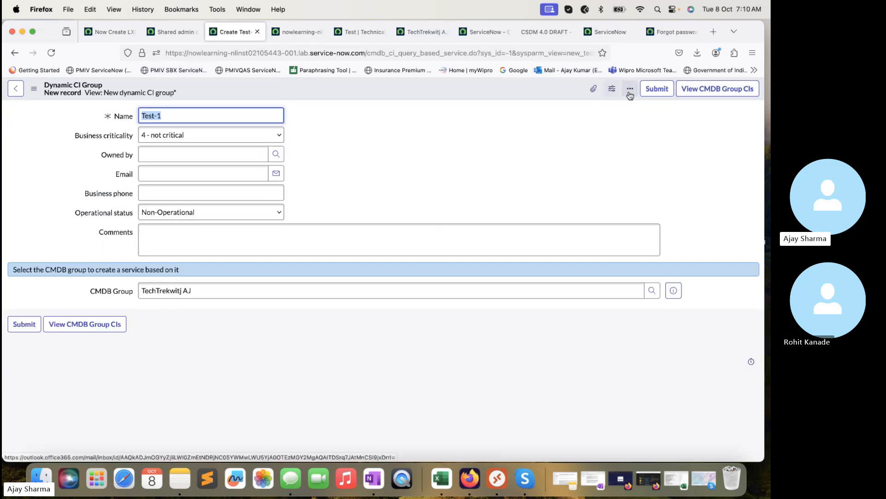
left_click(655, 88)
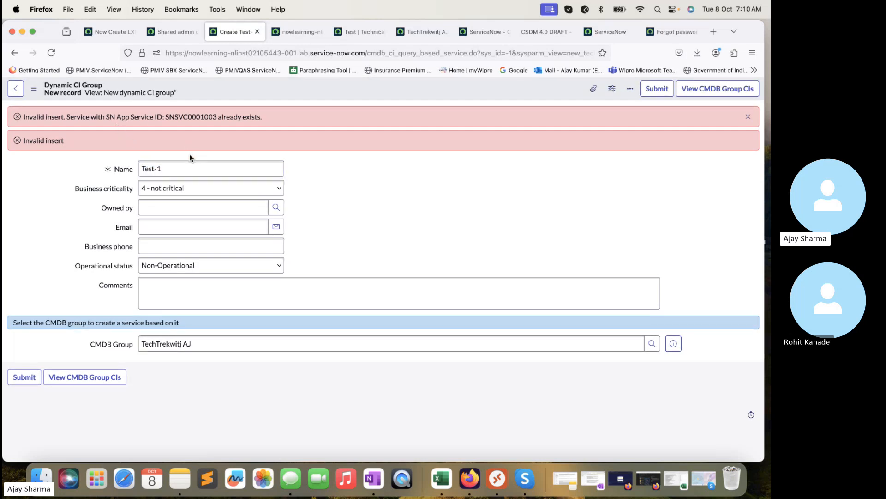
Rename the new dynamic CI group to TechTrekwithAJ and try to submit it
left_click(186, 170)
key("super+a")
type("Tech")
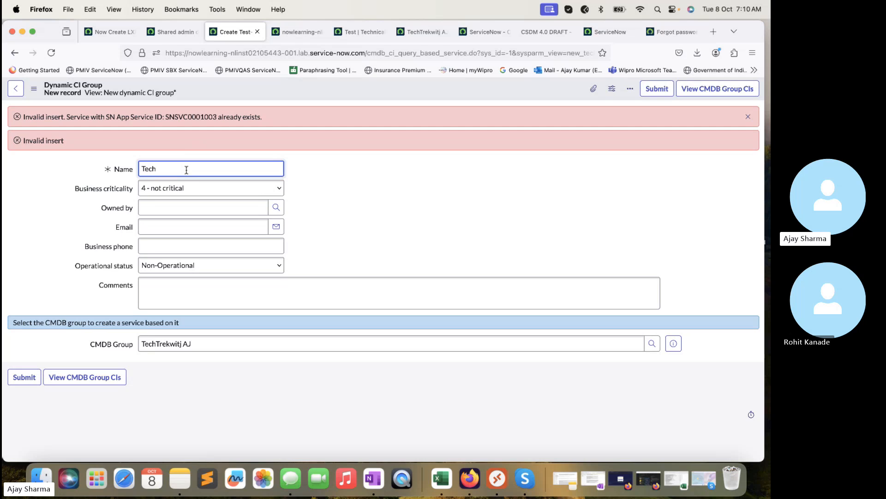
type("Trekwith AJ")
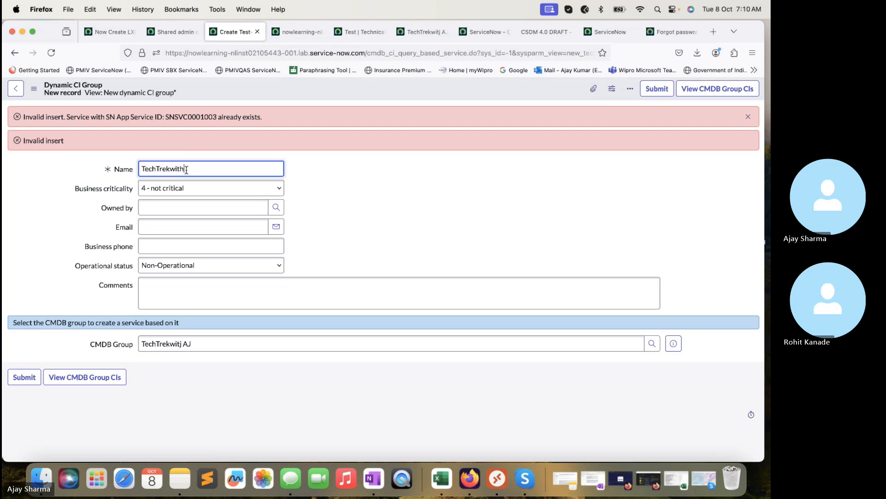
left_click(657, 89)
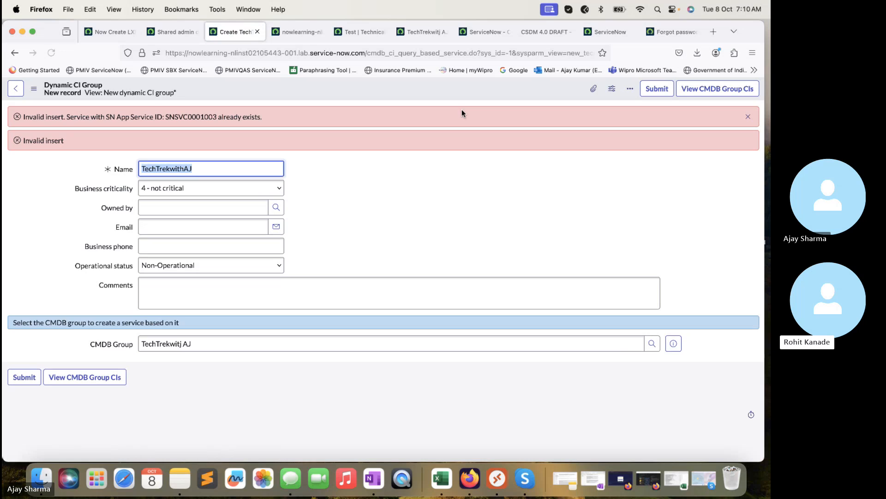
left_click(165, 32)
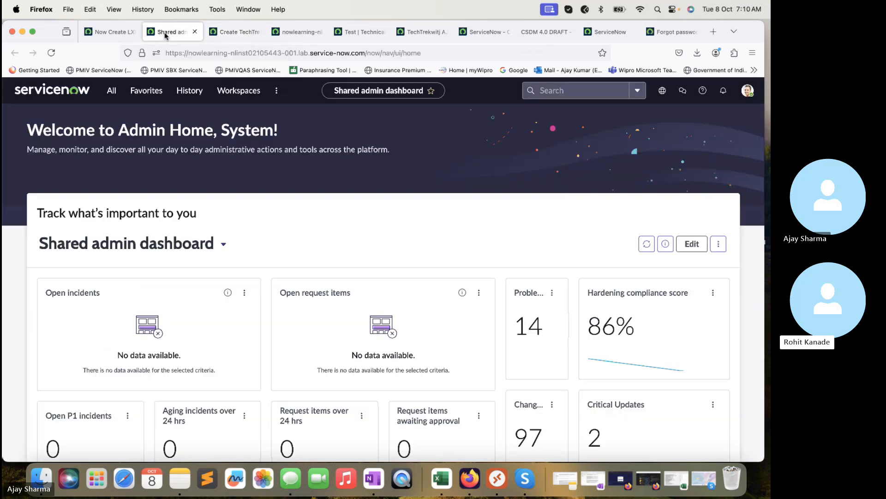
left_click(230, 27)
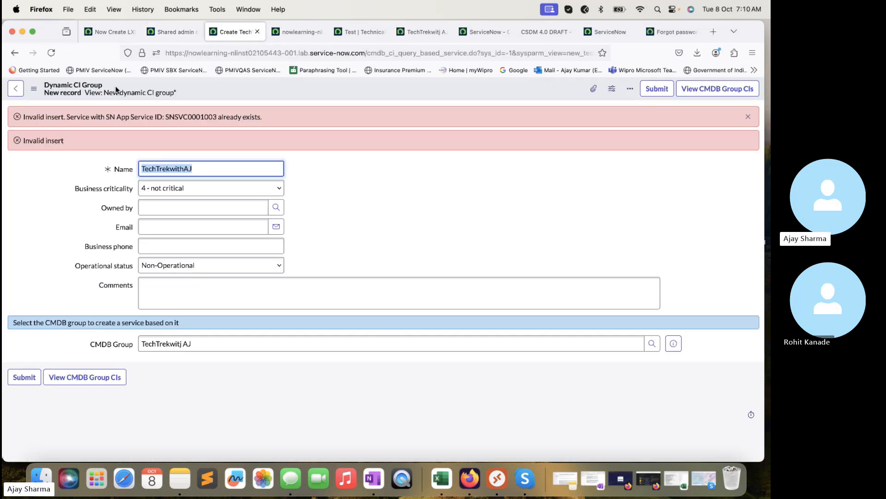
left_click(173, 31)
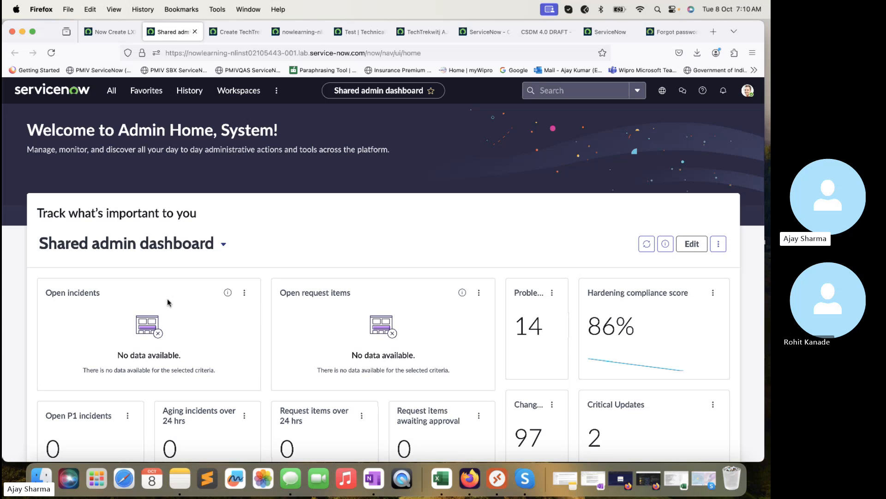
left_click(110, 90)
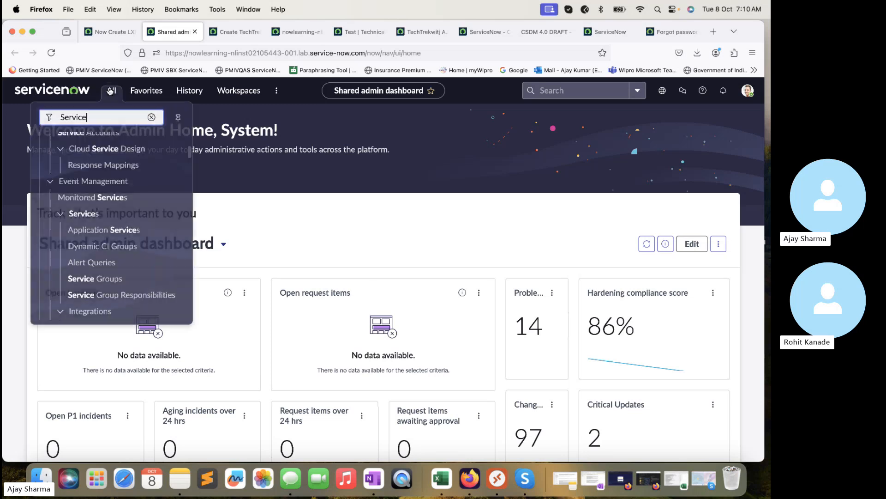
Rename the Test technical service to TechTrekwithAJ1 and save the record
left_click(362, 33)
scroll(265, 143, "up", 1)
double_click(202, 114)
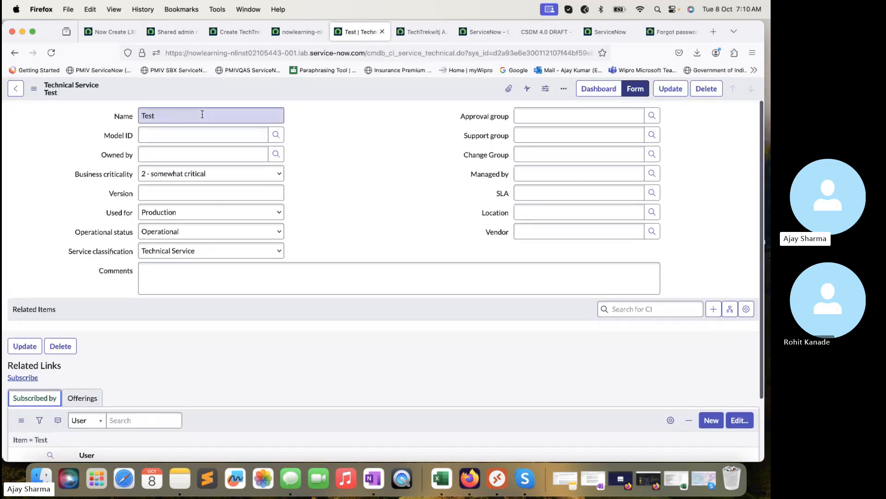
type("TechT")
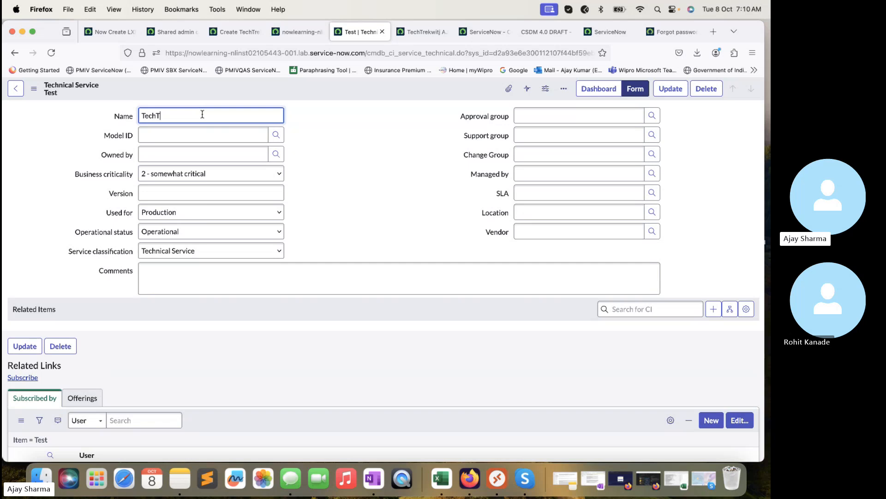
type("rekwithAJ1")
right_click(384, 84)
left_click(401, 92)
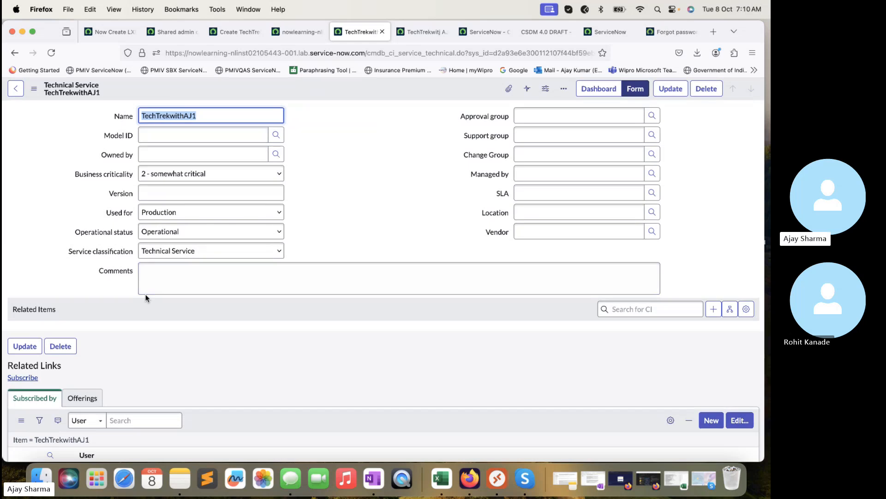
Compare the renamed technical service's fields and related lists with the new dynamic CI group form
left_click(208, 116)
key("super+a")
left_click(232, 31)
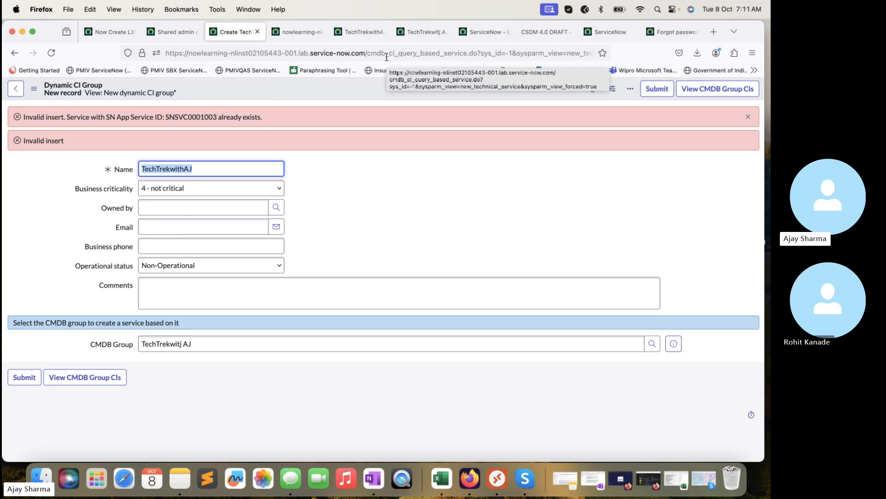
left_click(367, 32)
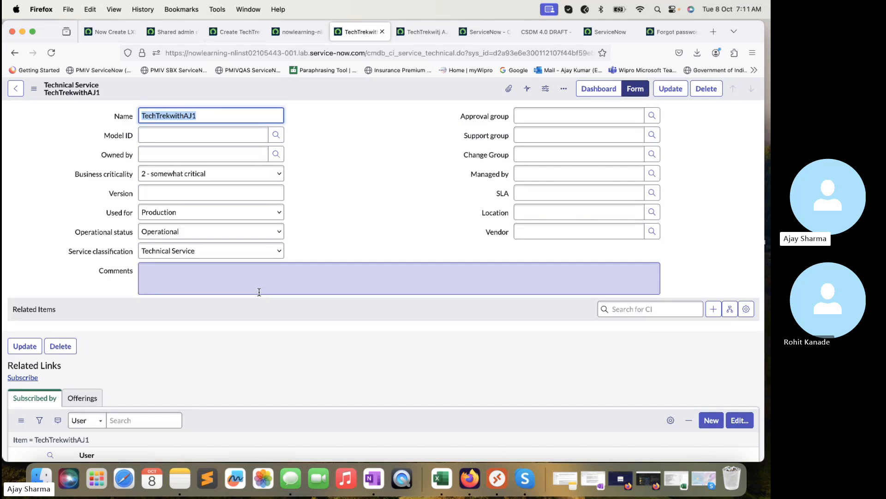
scroll(259, 292, "down", 1)
scroll(258, 291, "down", 2)
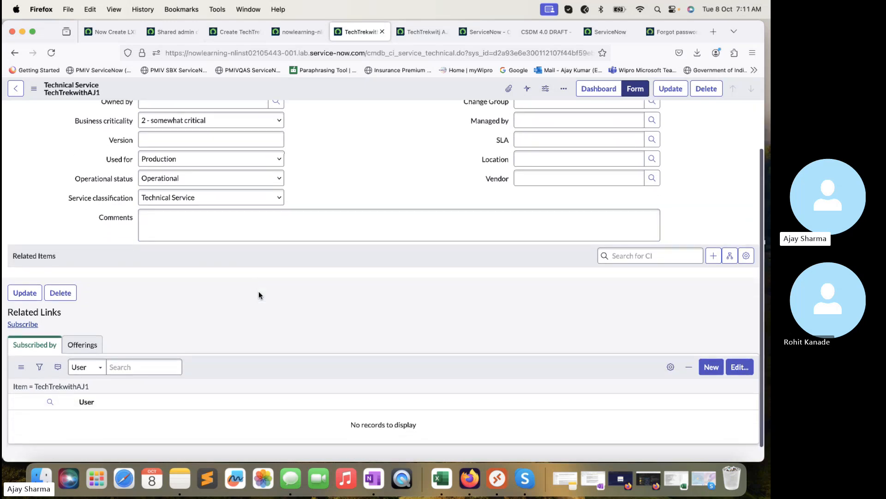
scroll(259, 291, "up", 2)
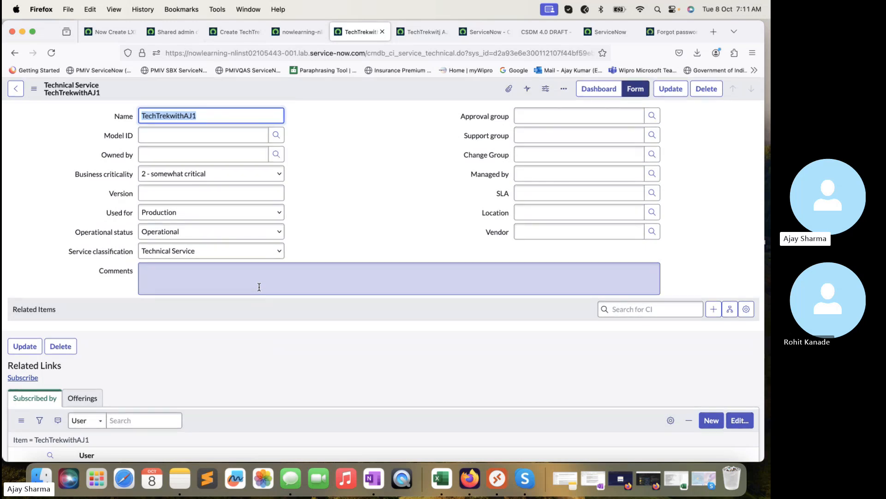
left_click(235, 37)
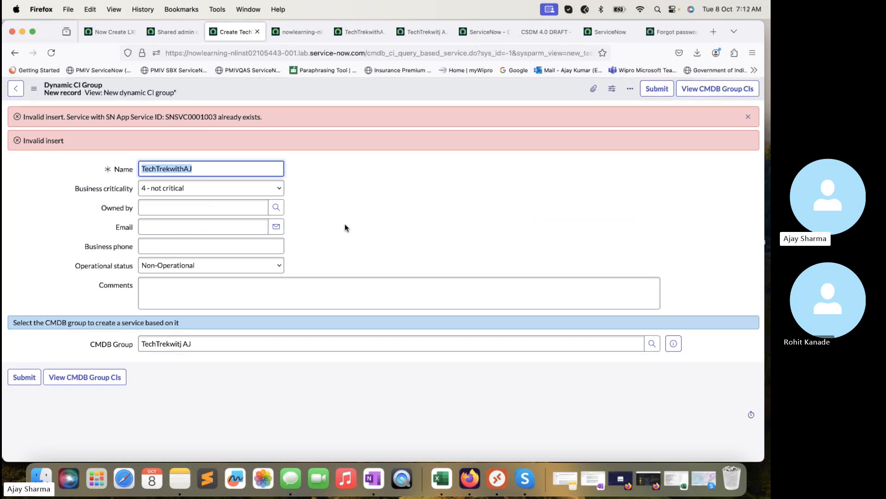
Open the record list of the cmdb_ci_service table from the shared admin dashboard and look through it
left_click(181, 32)
left_click(111, 91)
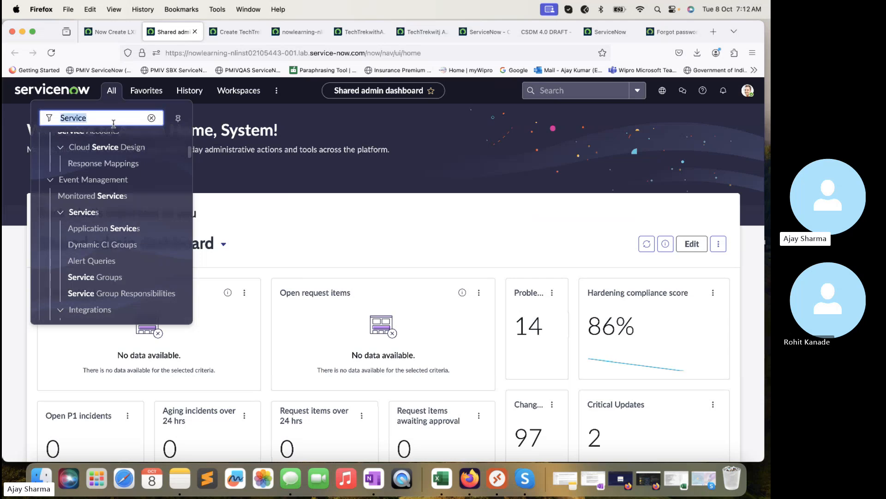
type("cmdb_ci_")
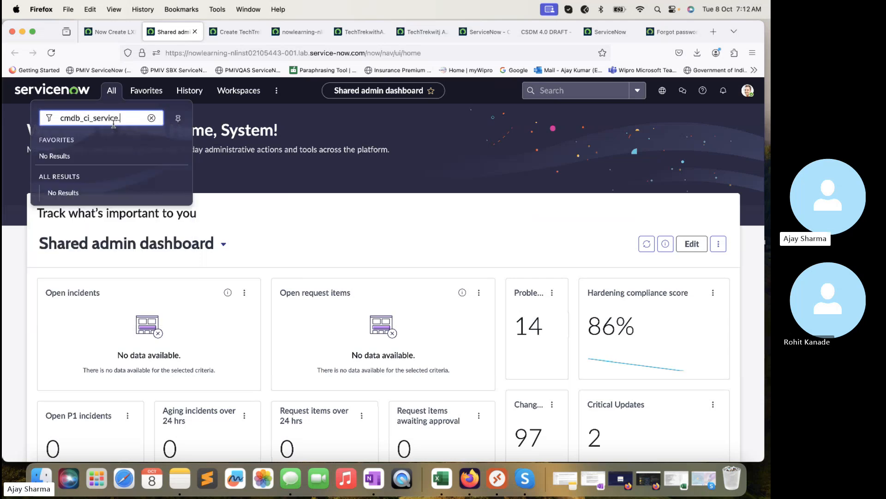
type("service.LIST")
key("Return")
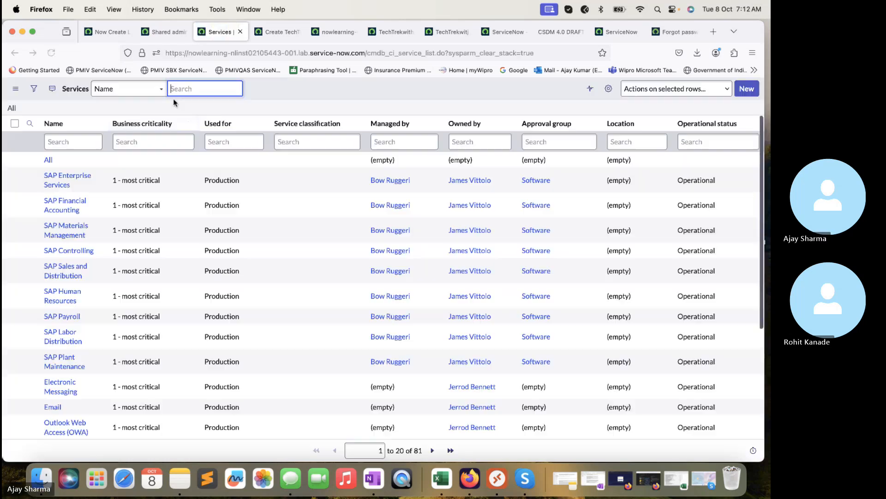
scroll(386, 231, "down", 5)
scroll(406, 234, "up", 5)
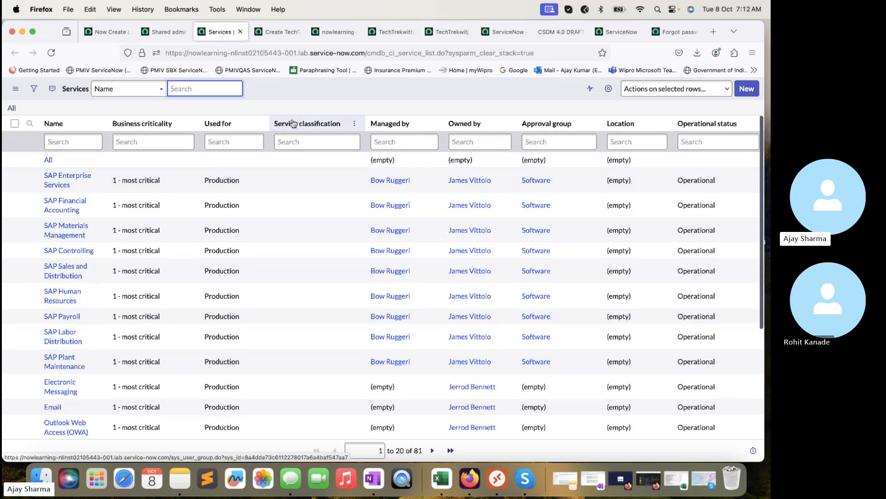
Add Service portfolio as a column to the Services list
left_click(608, 88)
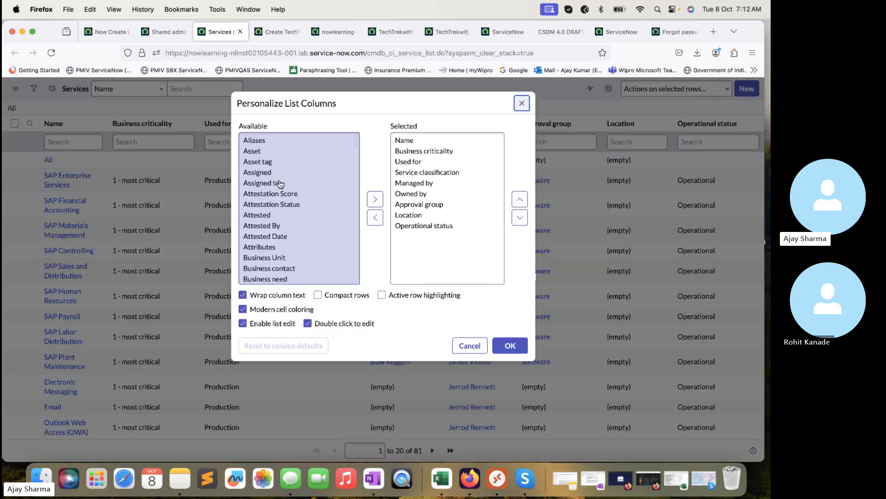
left_click(275, 208)
type("serv")
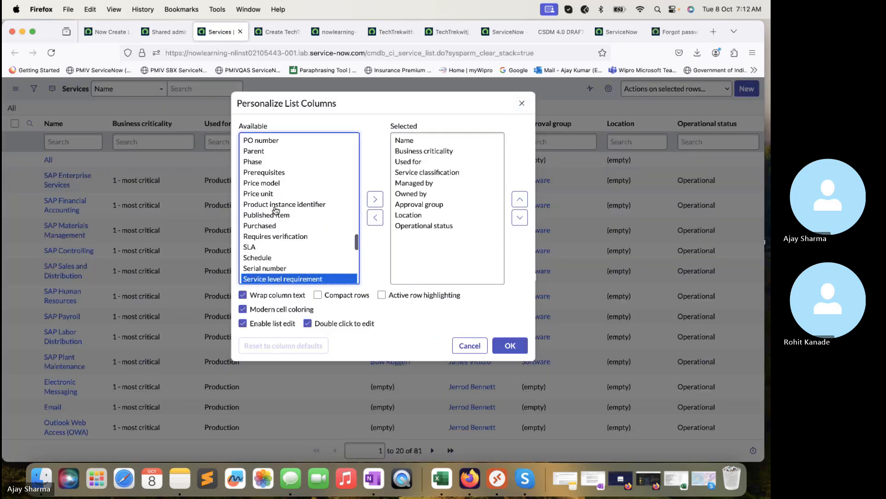
scroll(276, 211, "down", 3)
left_click(353, 192)
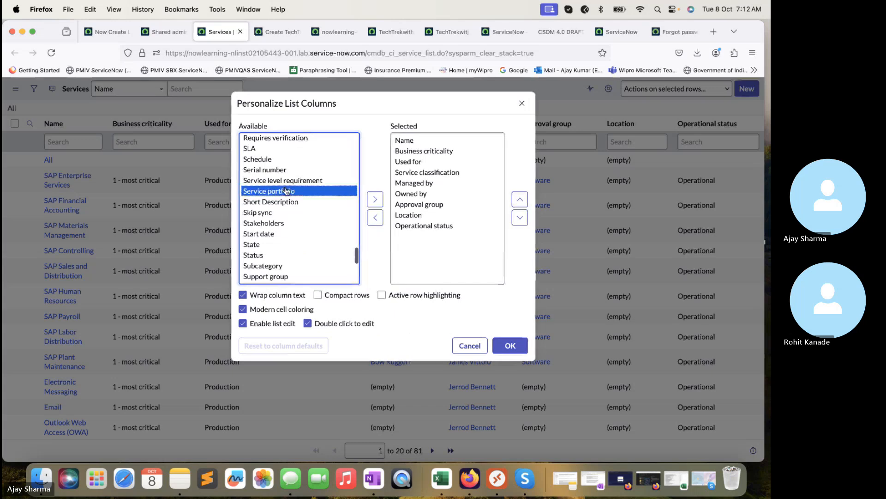
left_click(365, 193)
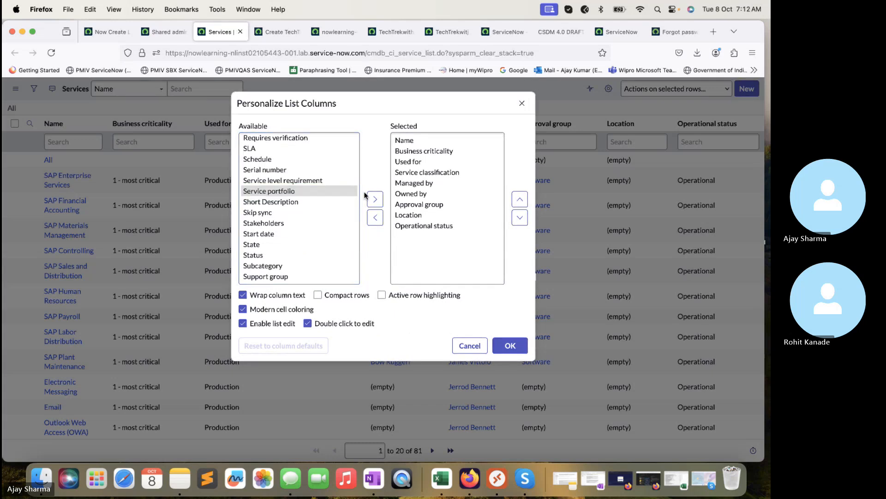
left_click(375, 199)
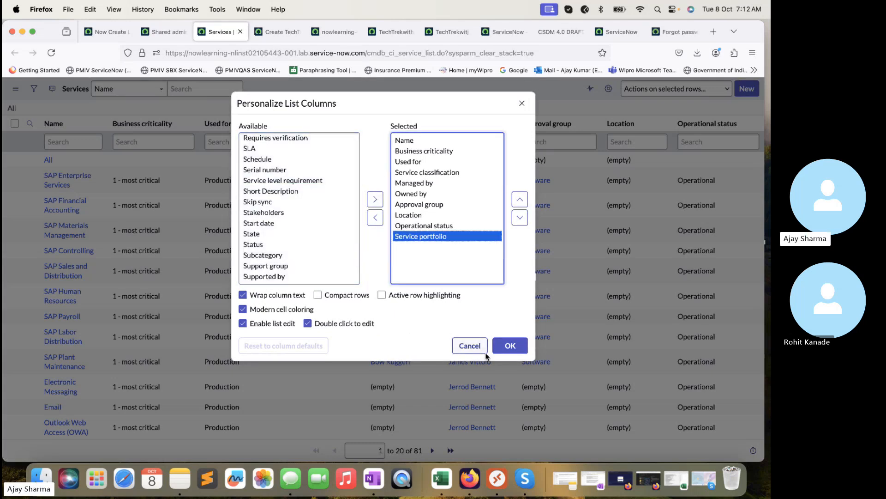
left_click(508, 346)
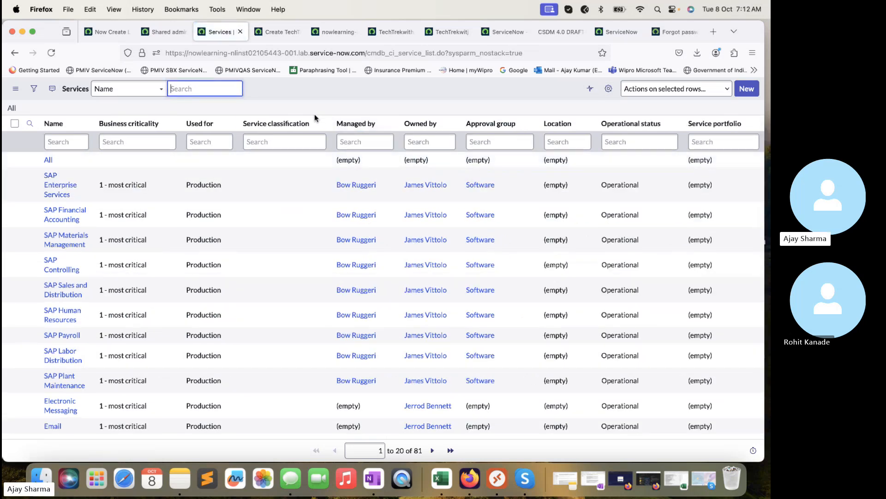
Group the Services list by service classification and expand the Technical Service group
right_click(305, 123)
left_click(345, 167)
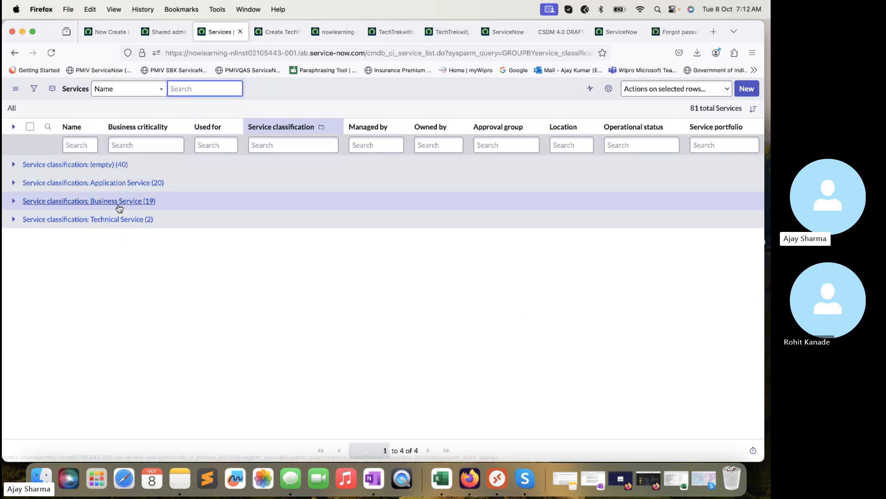
left_click(13, 219)
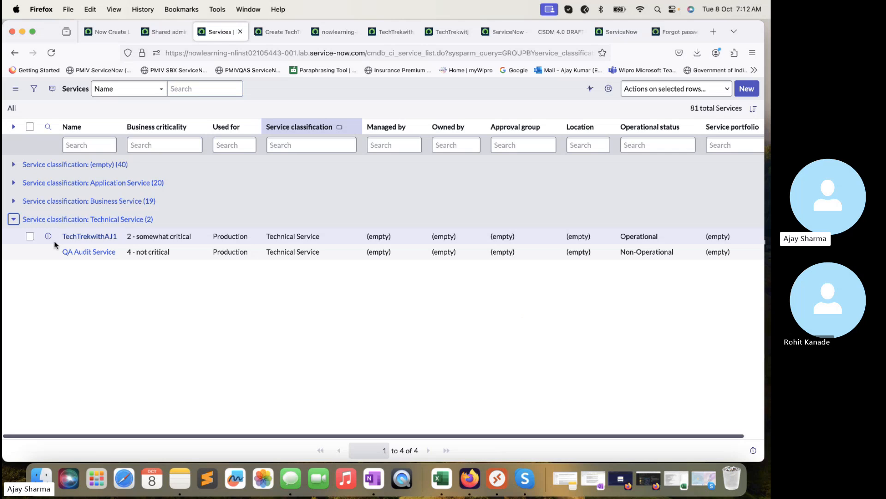
View the QA Audit Service record in a separate browser tab and return to the grouped Services list
left_click(89, 252, "super")
left_click(253, 33)
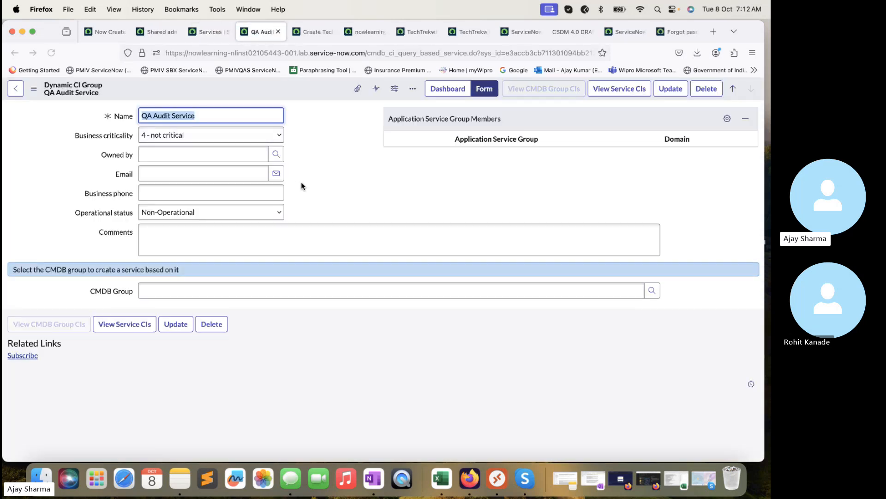
left_click(207, 32)
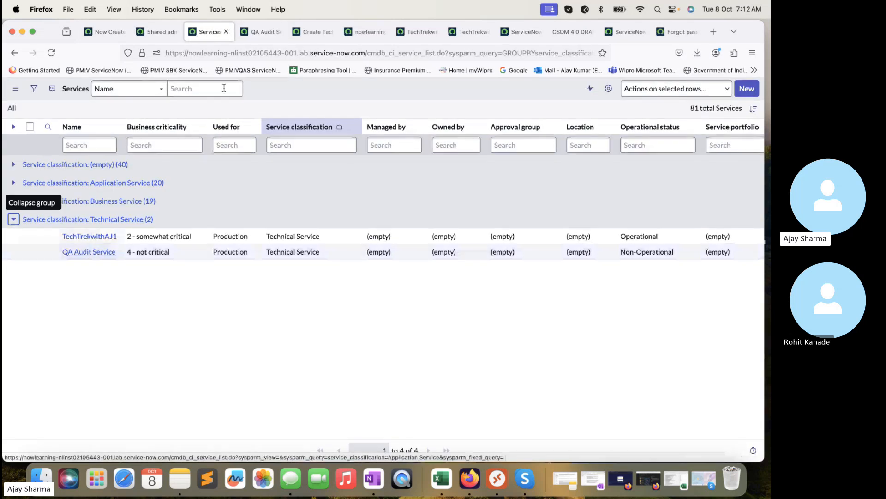
Return to the QA Audit Service record in its browser tab and check the table name in its address
left_click(263, 34)
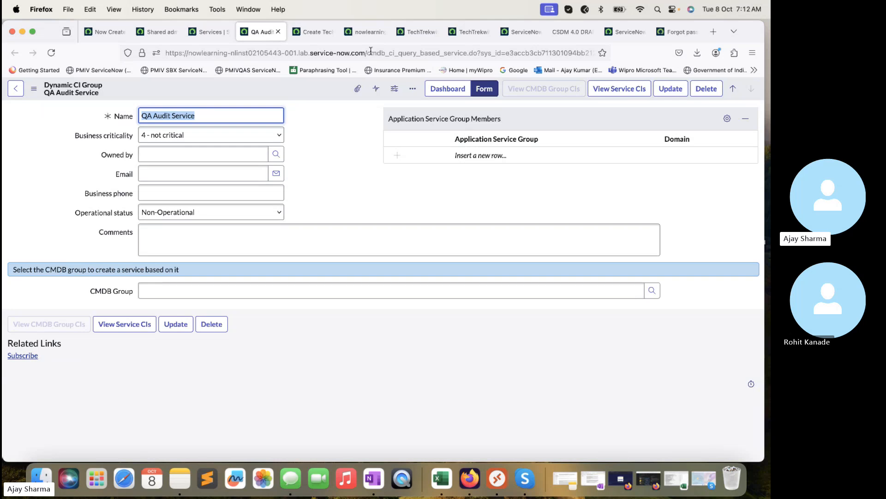
left_click_drag(368, 53, 468, 53)
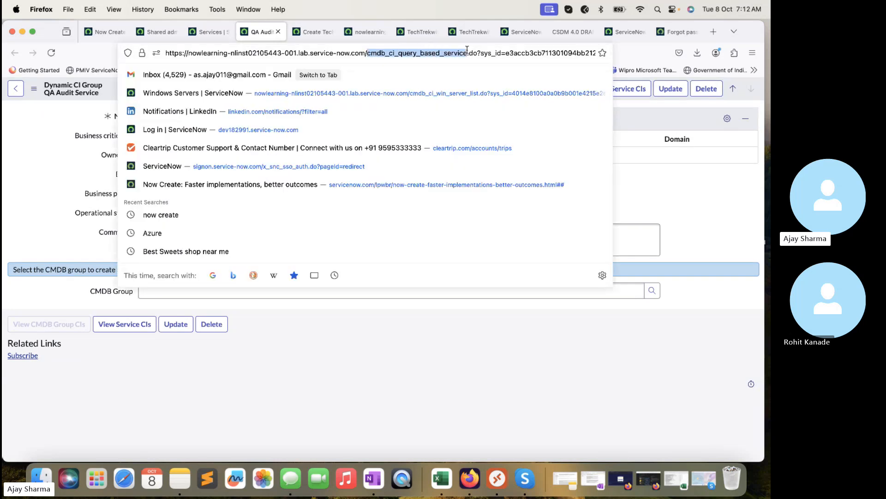
left_click(80, 89)
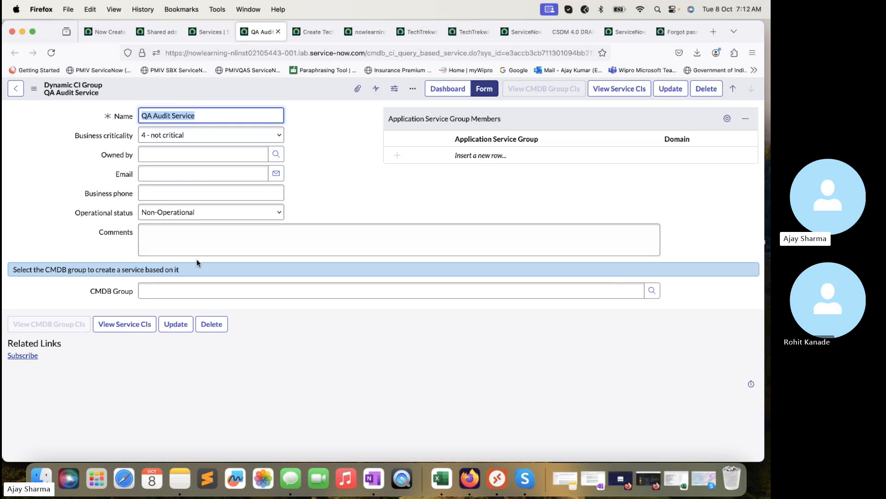
Set the CMDB Group of the QA Audit Service dynamic CI group to TechTrekwitj AJ and save the record
left_click(198, 291)
left_click(652, 290)
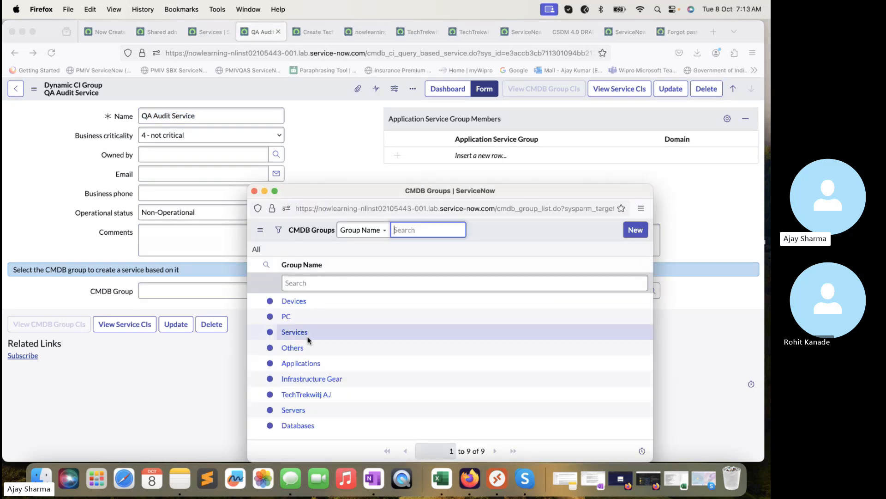
left_click(307, 394)
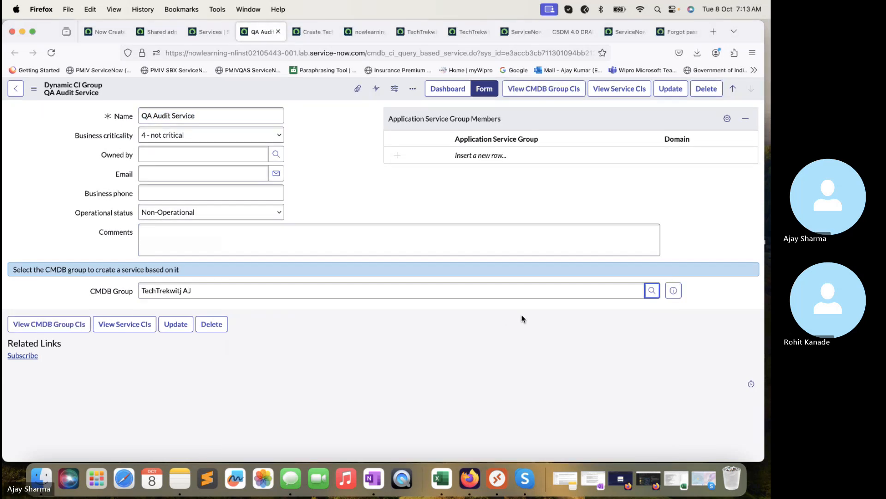
right_click(279, 90)
left_click(297, 98)
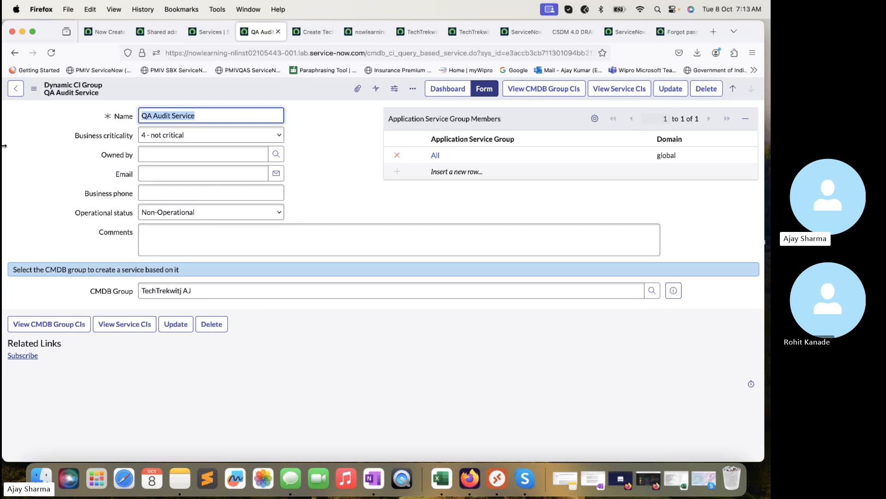
View the CMDB group CIs and the service CIs of QA Audit Service, and look through the available services
left_click(49, 324)
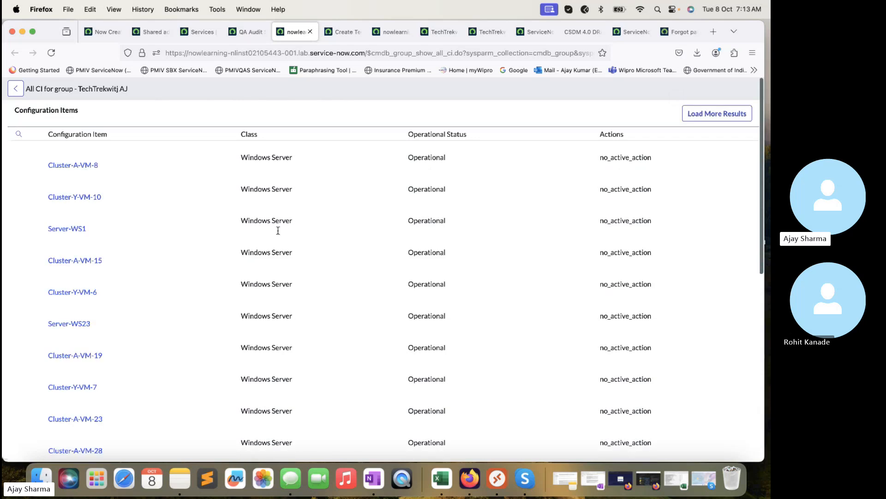
left_click(247, 31)
left_click(131, 326)
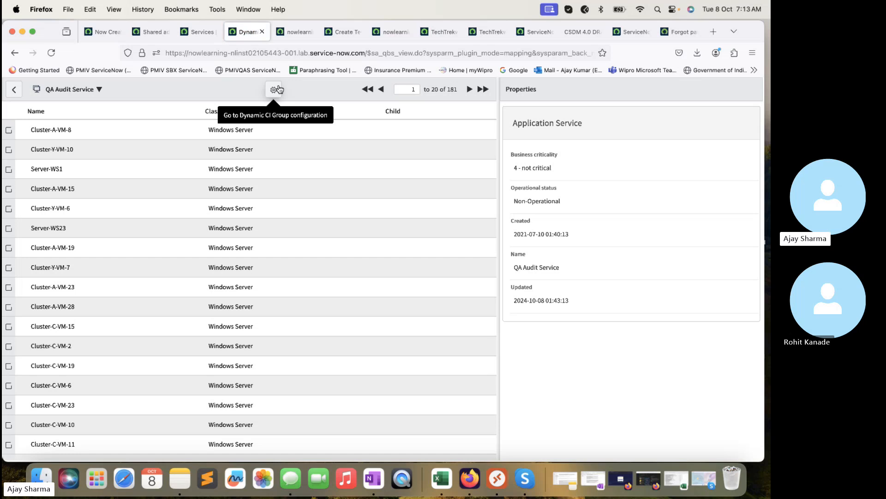
left_click(99, 89)
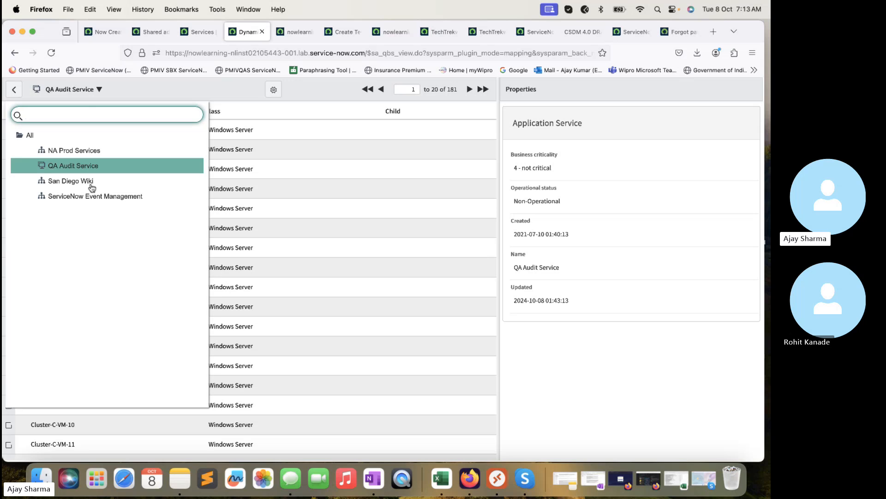
left_click(290, 109)
Look through the TechTrekwitj AJ group's configuration items, return to the service CI view and open the San Diego Wiki service
left_click(293, 32)
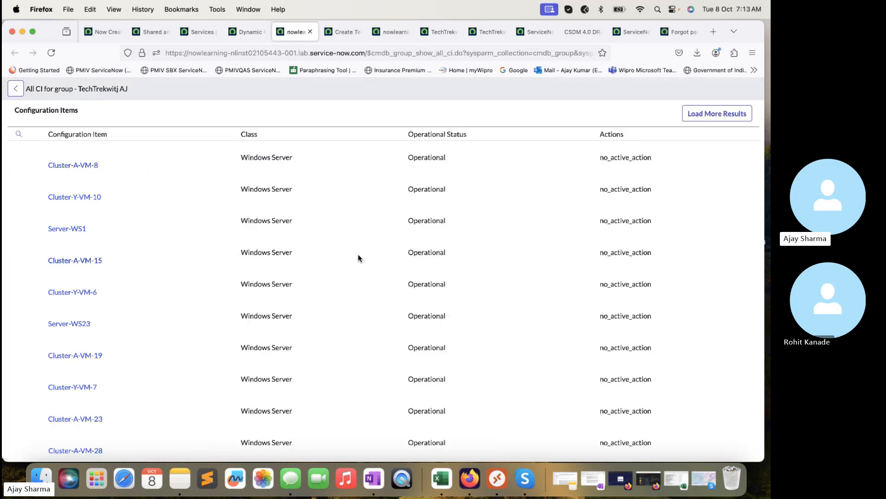
scroll(358, 255, "down", 5)
scroll(358, 255, "up", 5)
left_click(249, 32)
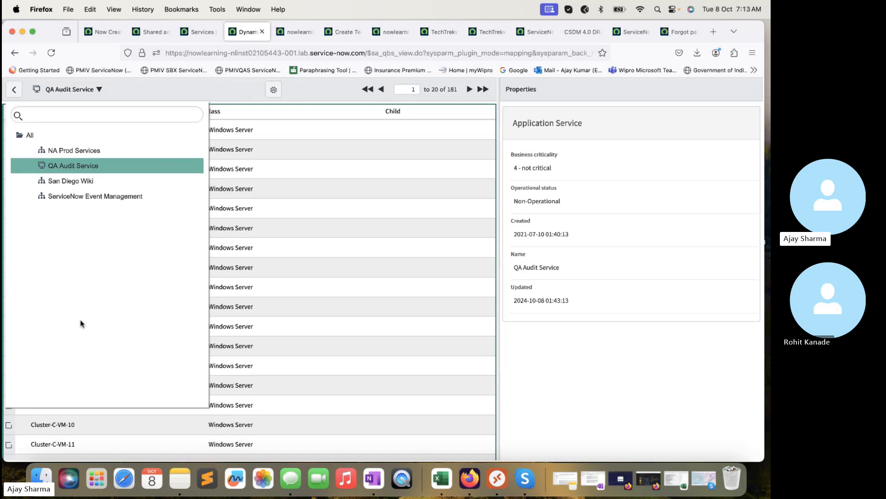
left_click(69, 181)
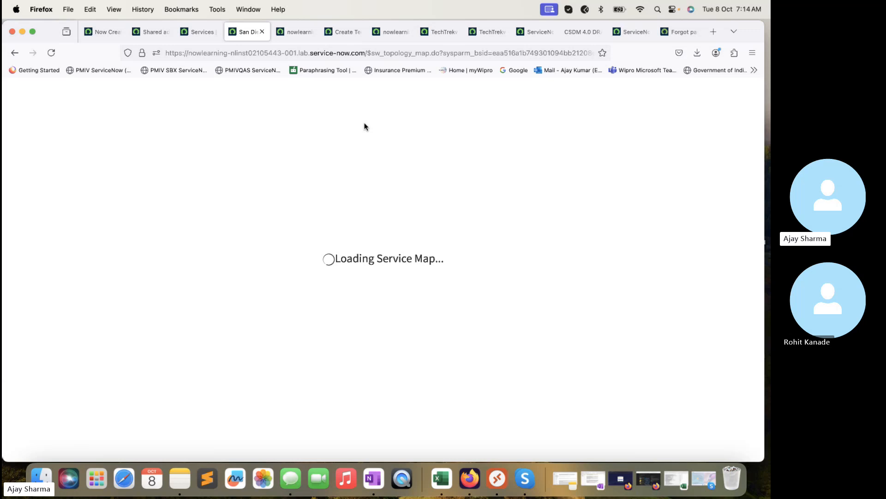
Expand the Business Service group in the Services list and open the Blackberry service in a separate browser tab
left_click(206, 32)
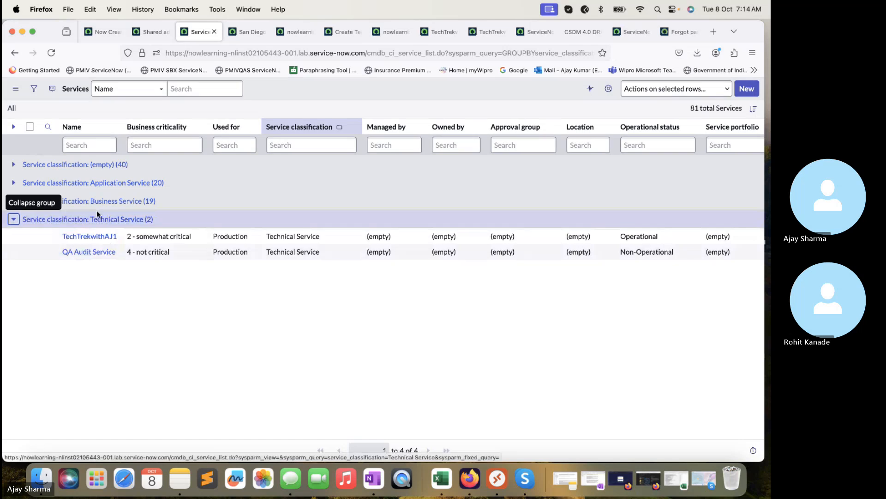
left_click(13, 201)
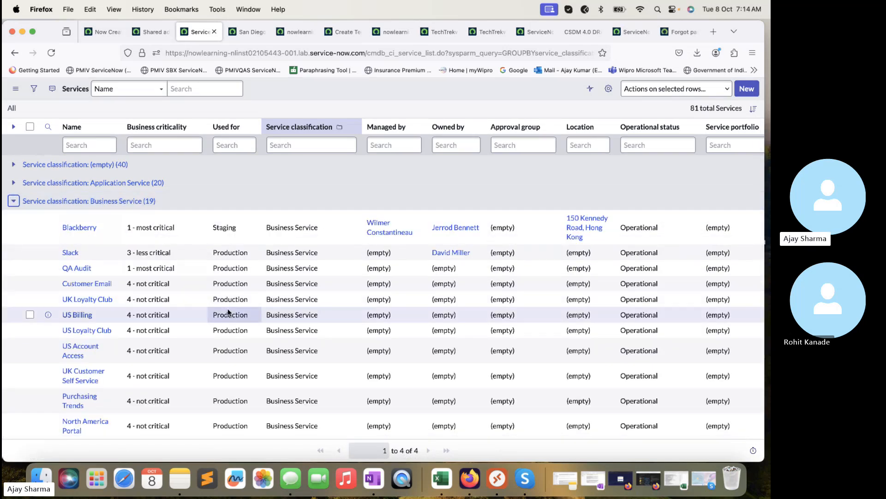
left_click(87, 230, "super")
scroll(248, 286, "down", 2)
scroll(248, 286, "up", 1)
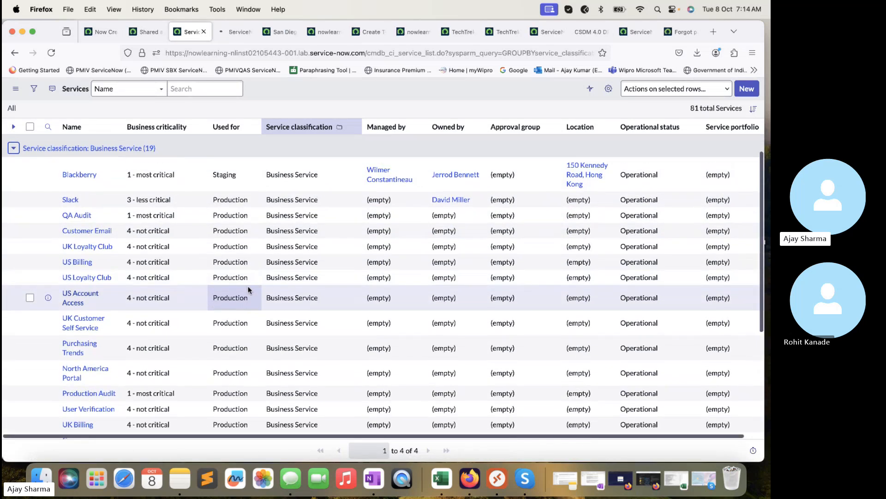
Examine the Blackberry service record, including its service classification, related items and related links
left_click(234, 31)
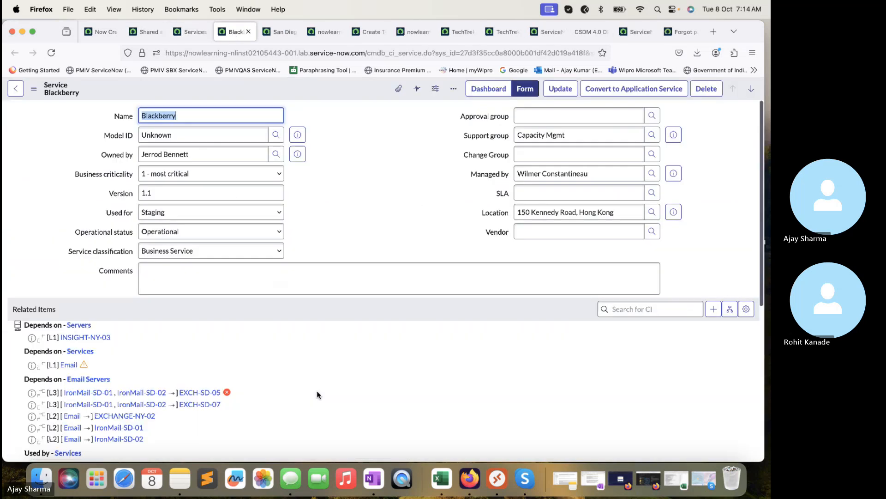
scroll(317, 394, "down", 2)
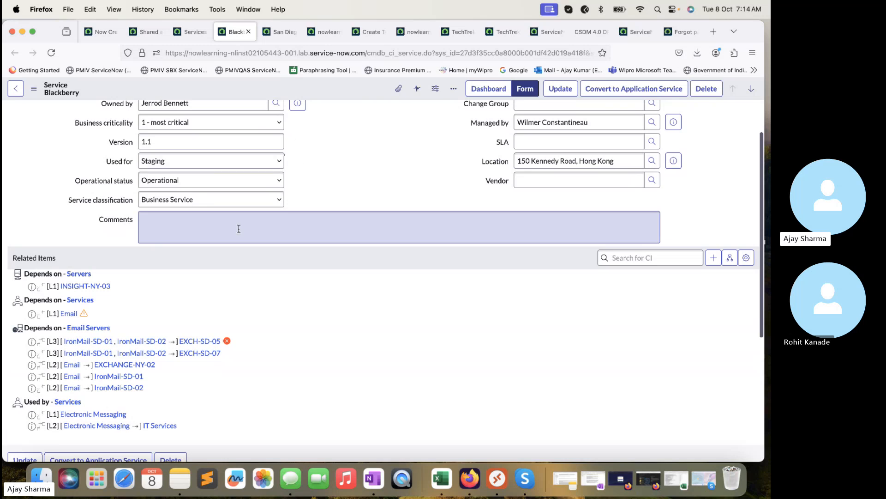
scroll(238, 230, "up", 2)
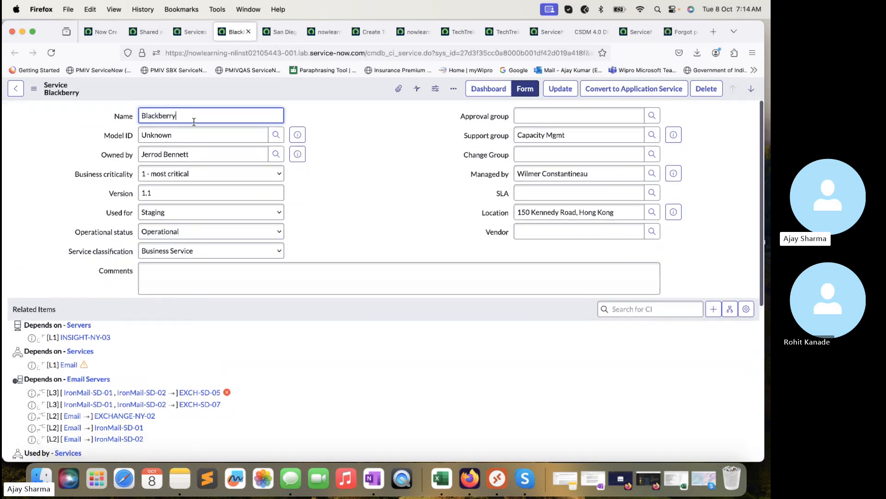
left_click(194, 121)
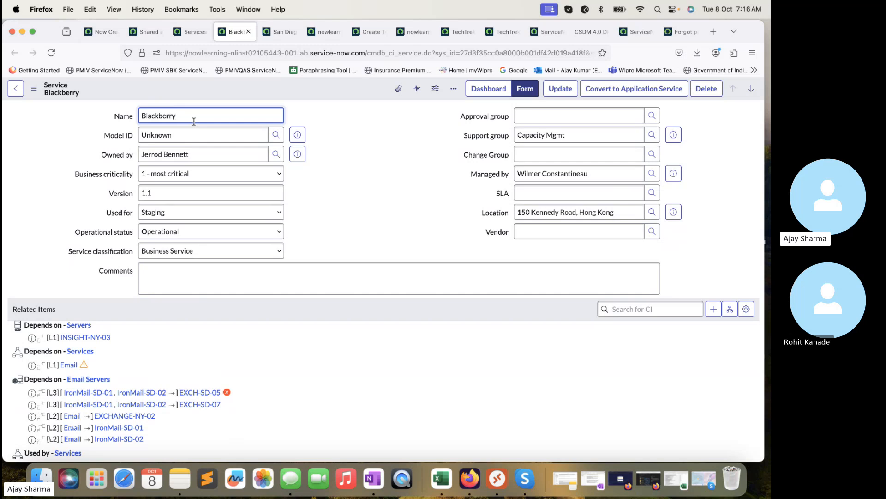
scroll(271, 243, "down", 5)
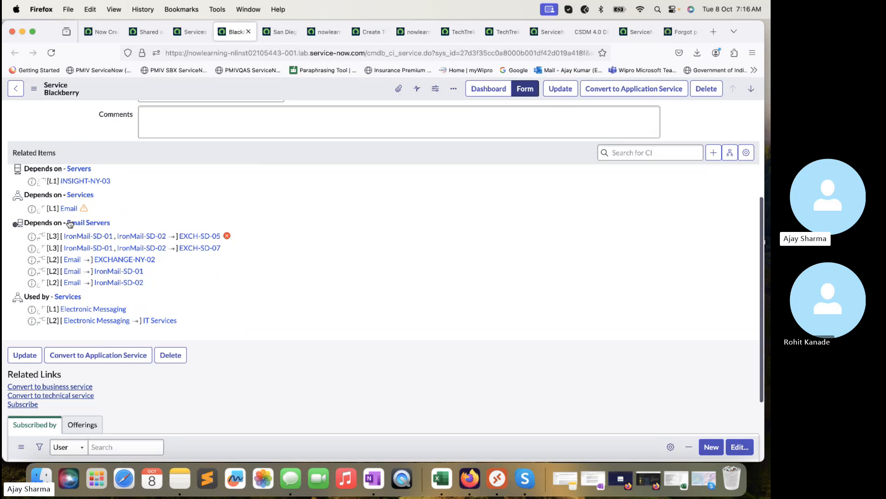
View the related Electronic Messaging service in a separate tab, check its service classification options and return to the Blackberry record
left_click(96, 322, "super")
left_click(261, 34)
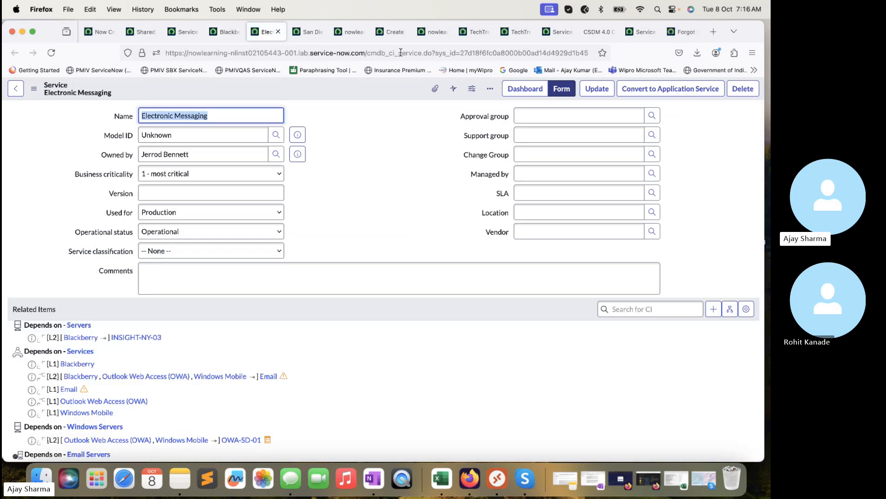
left_click(223, 250)
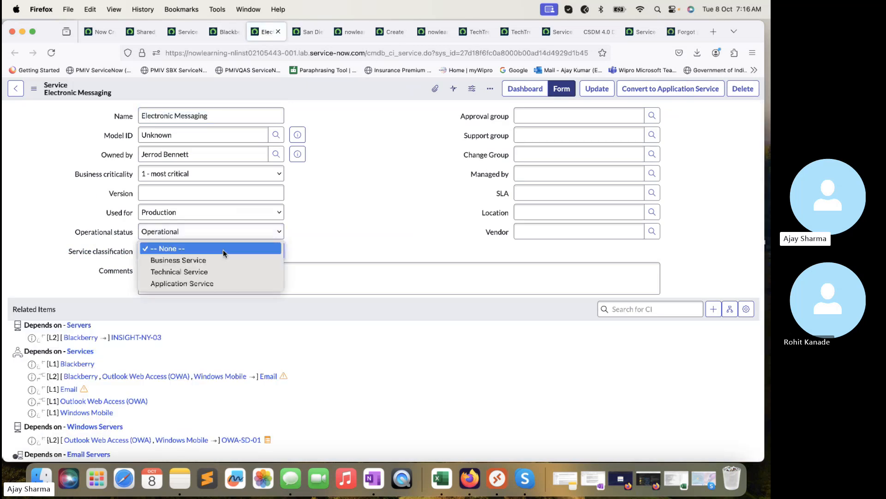
left_click(223, 249)
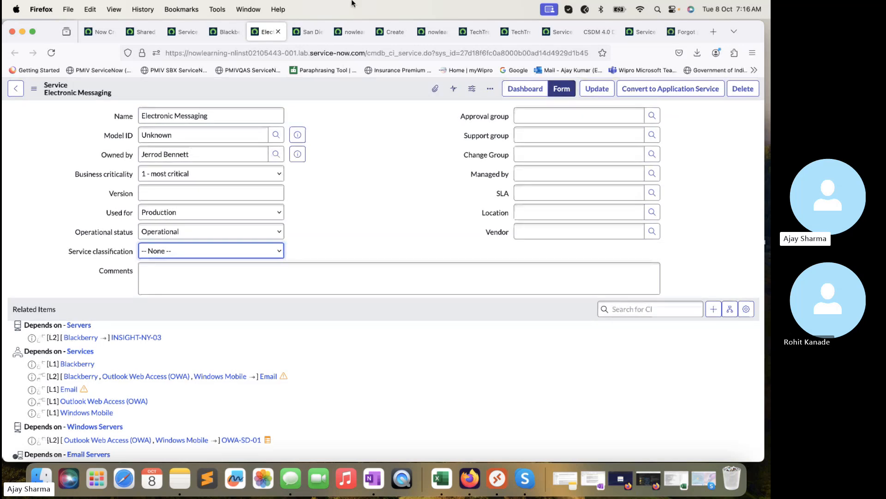
left_click(226, 32)
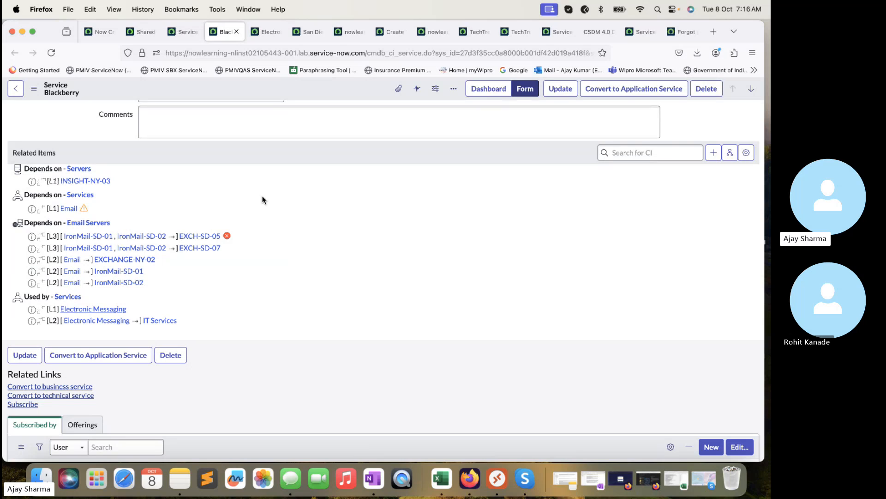
scroll(263, 199, "up", 5)
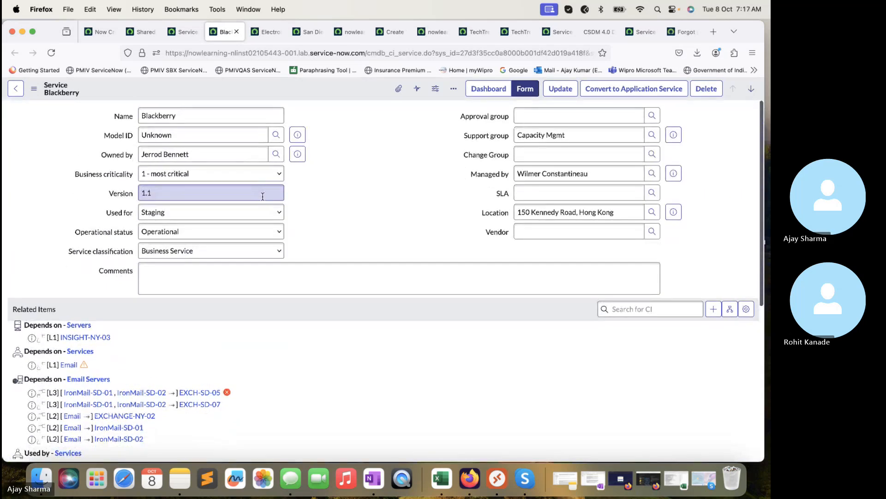
Close the Services list, service record, map and CI group browser tabs up to the CMDB Query Builder tab
left_click(190, 31)
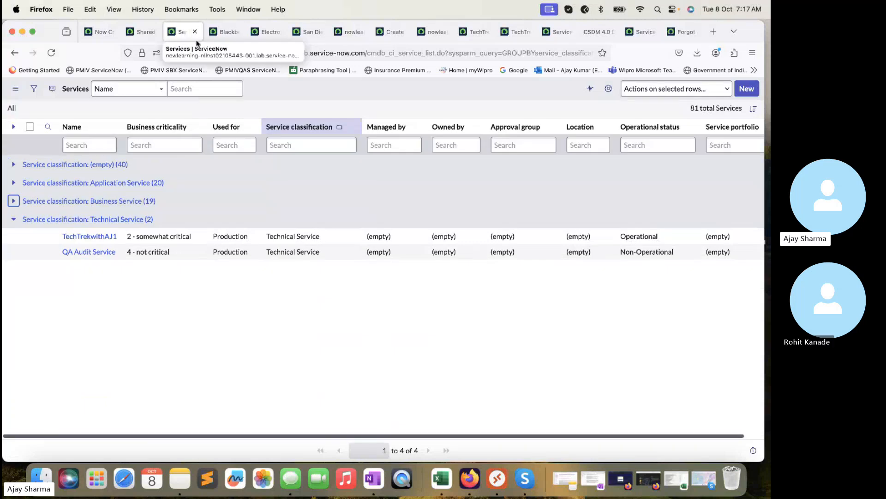
left_click(194, 31)
left_click(195, 31)
left_click(194, 32)
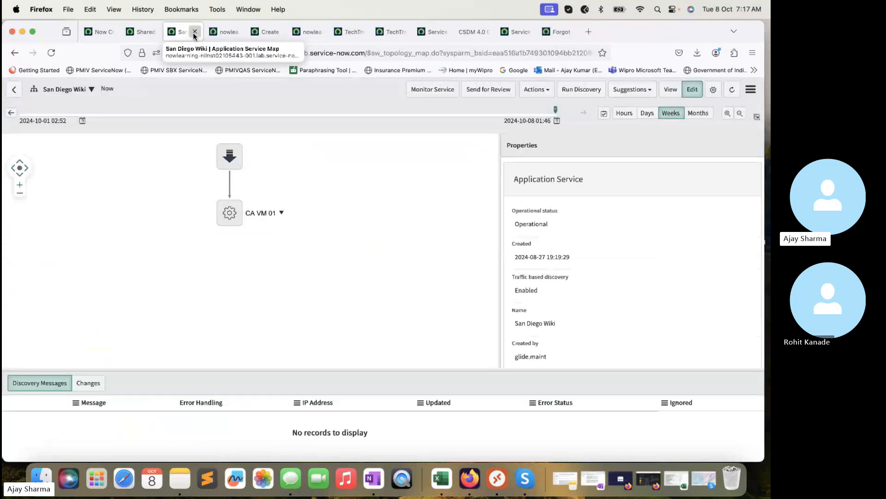
left_click(194, 31)
left_click(194, 32)
left_click(194, 32)
left_click(194, 32)
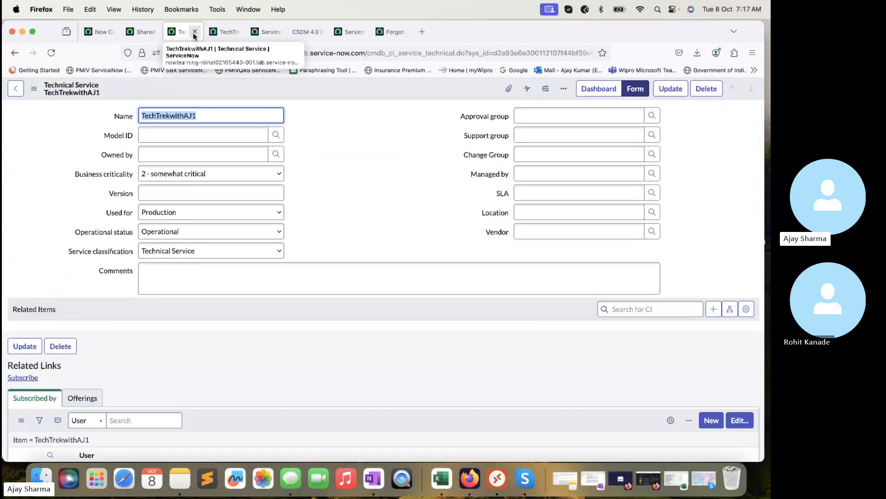
left_click(194, 32)
left_click(194, 32)
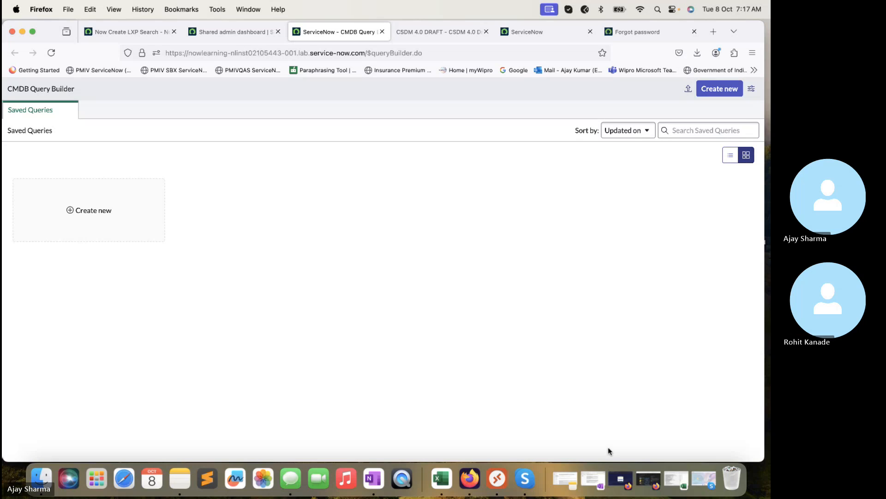
Create a new query of type CMDB Query named TechTrekwithAJ in the CMDB Query Builder
left_click(704, 347)
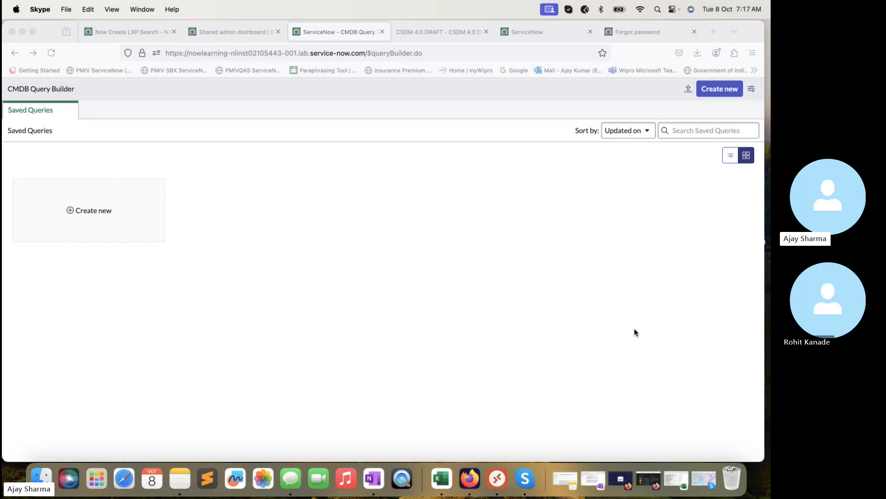
left_click(73, 214)
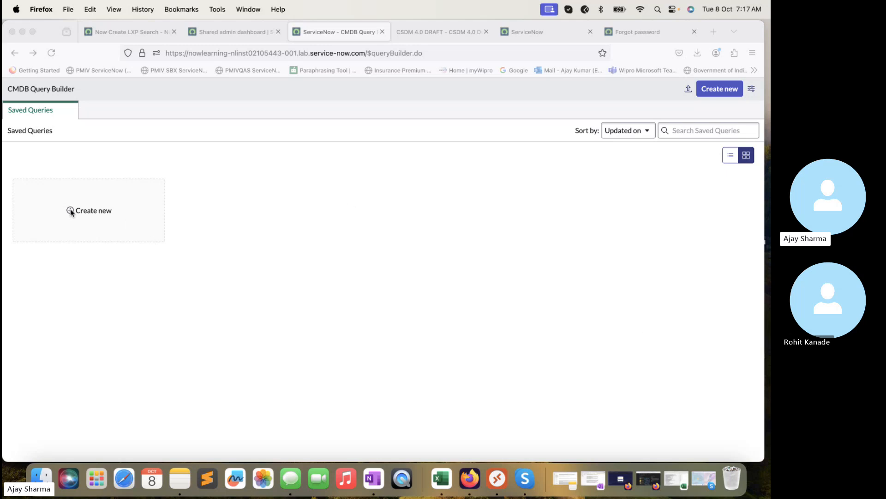
left_click(70, 210)
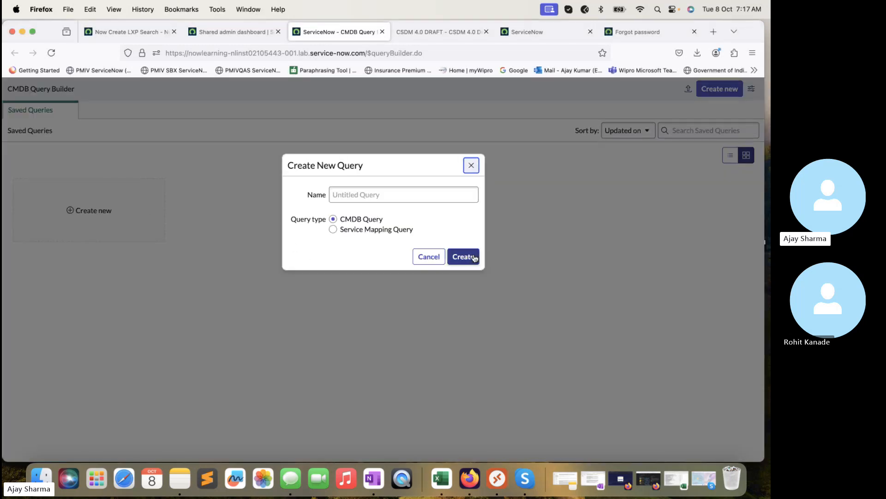
left_click(450, 199)
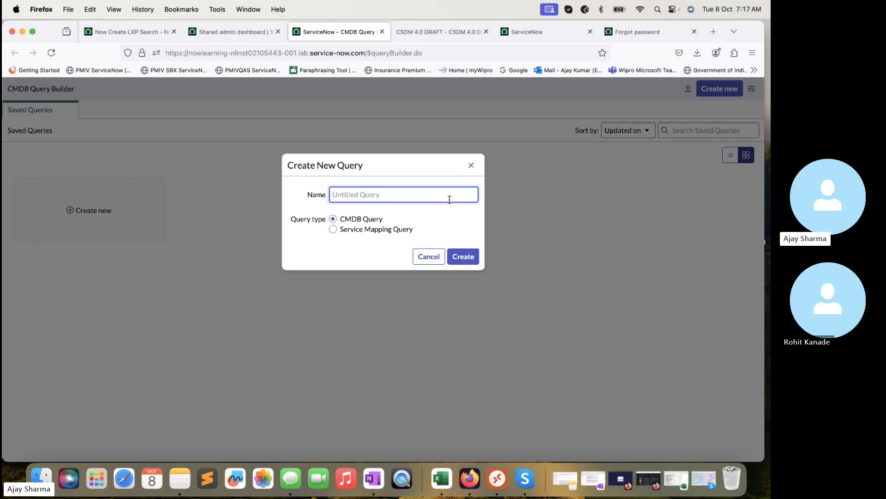
type("TechTrekwithAJ")
left_click(464, 257)
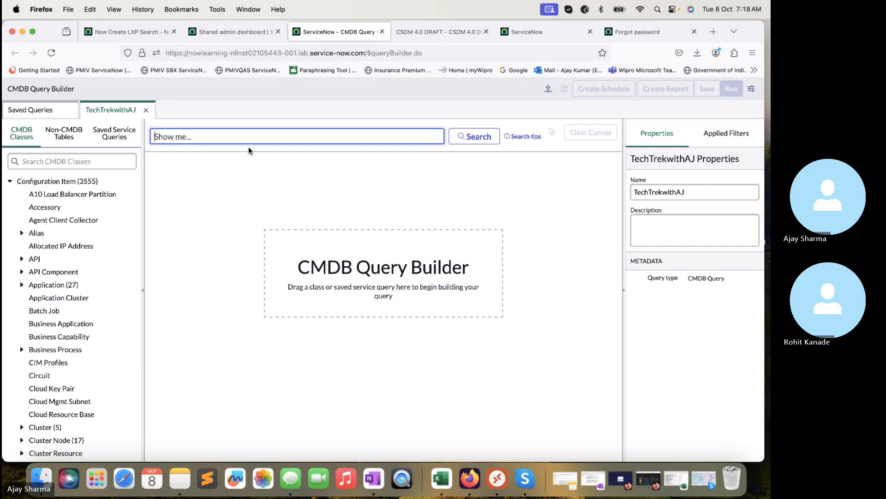
Add the Windows Server class as starting node and the Application class to the TechTrekwithAJ query canvas
left_click(119, 163)
type("Windows")
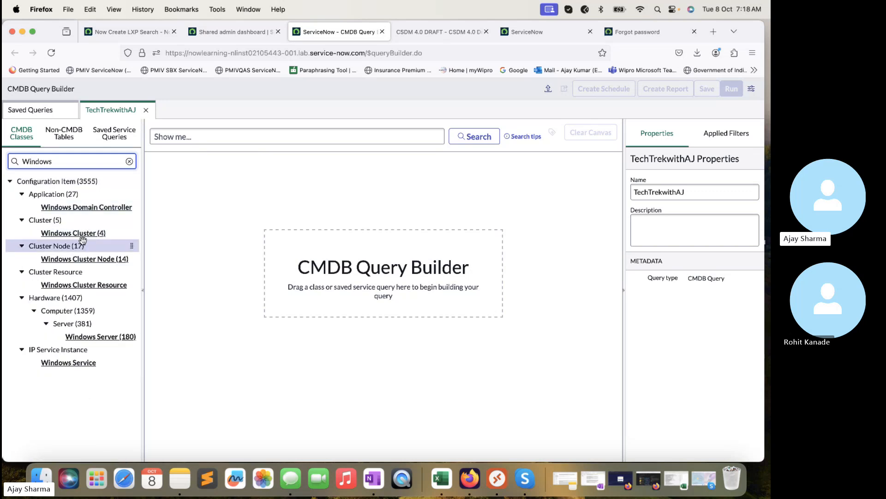
left_click_drag(99, 336, 322, 248)
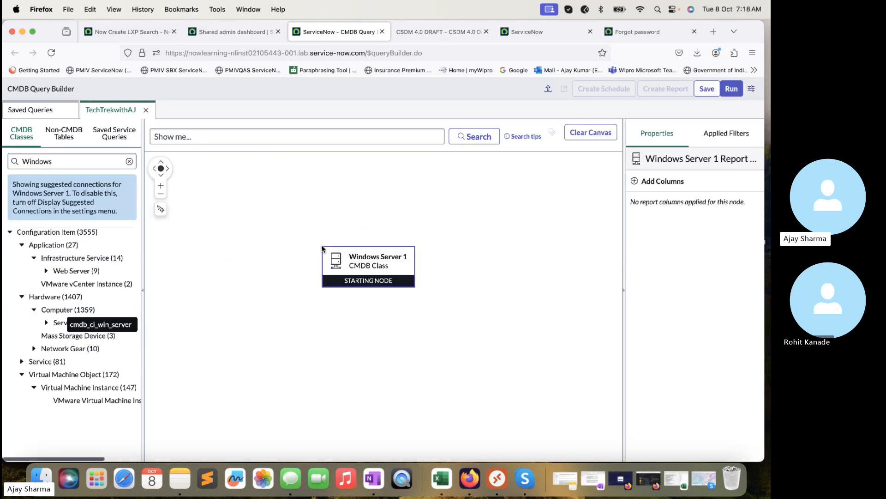
double_click(93, 163)
type("App")
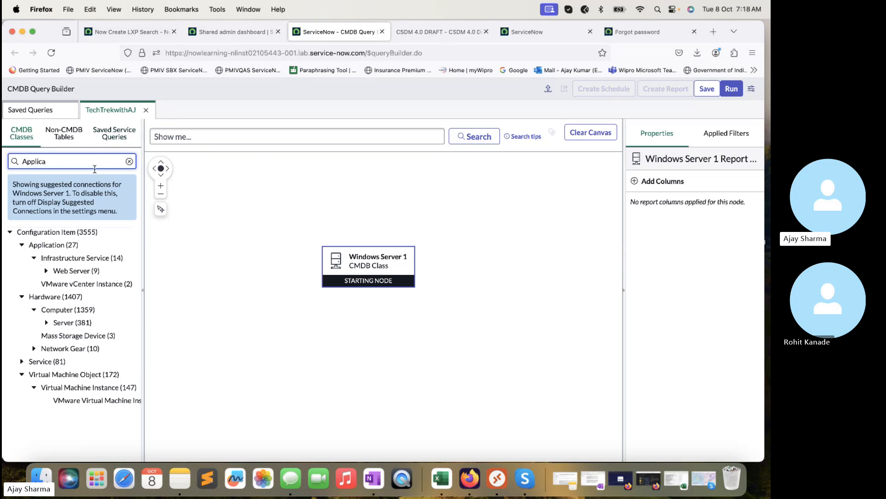
type("lica")
left_click_drag(65, 245, 489, 318)
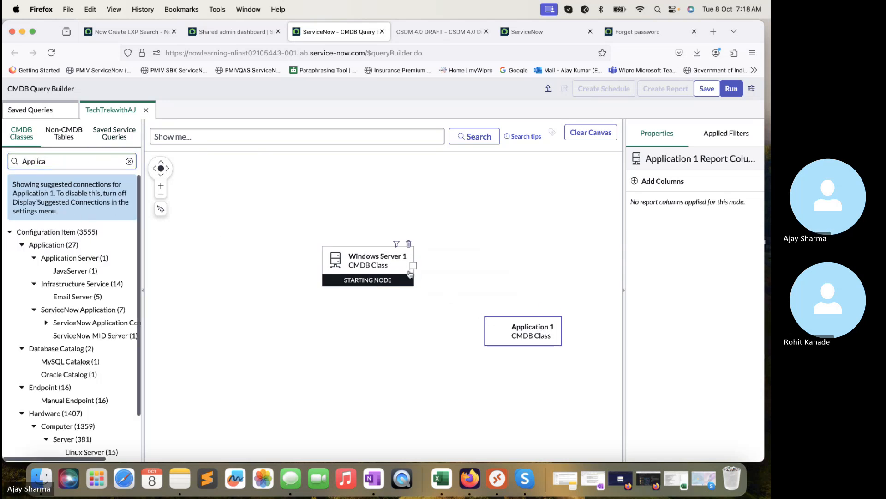
Reposition the Windows Server and Application nodes and try to connect them on the canvas
left_click_drag(409, 274, 370, 221)
left_click_drag(489, 315, 436, 255)
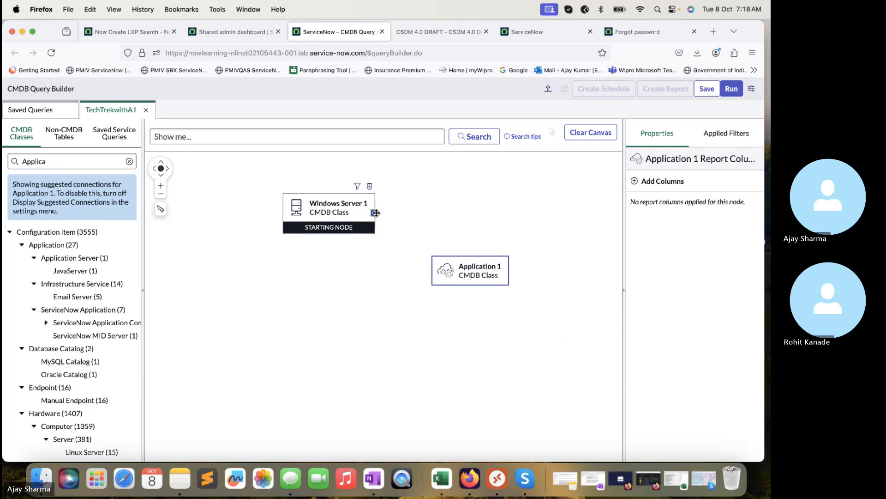
left_click(425, 271)
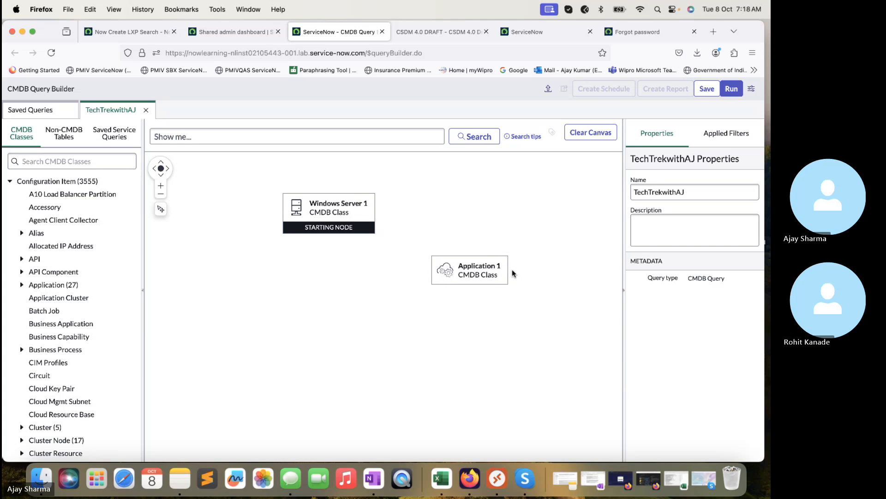
mouse_move(508, 270)
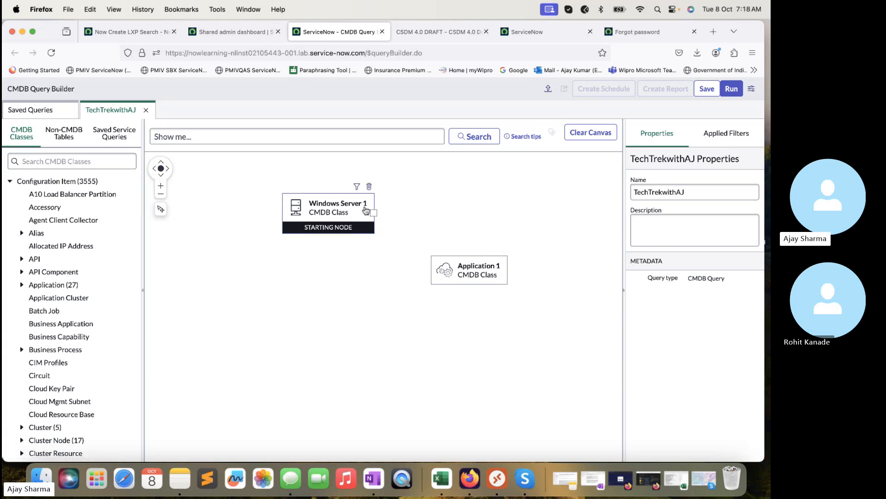
left_click(372, 213)
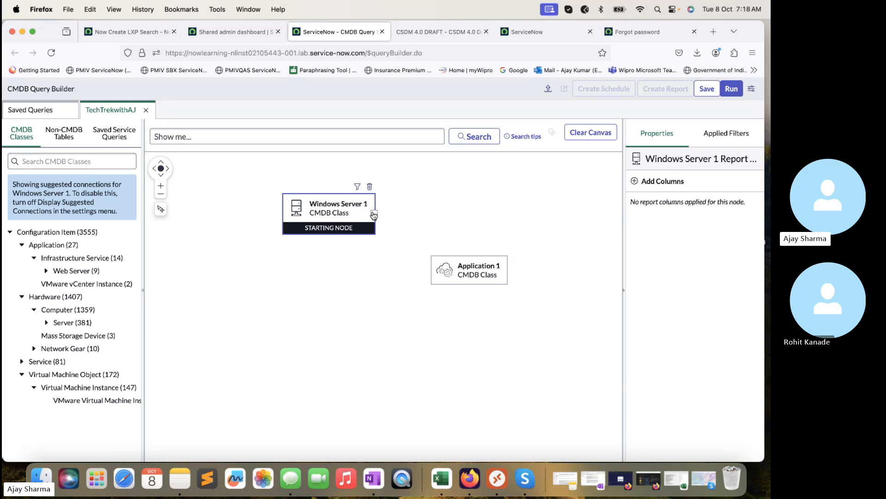
left_click(372, 214)
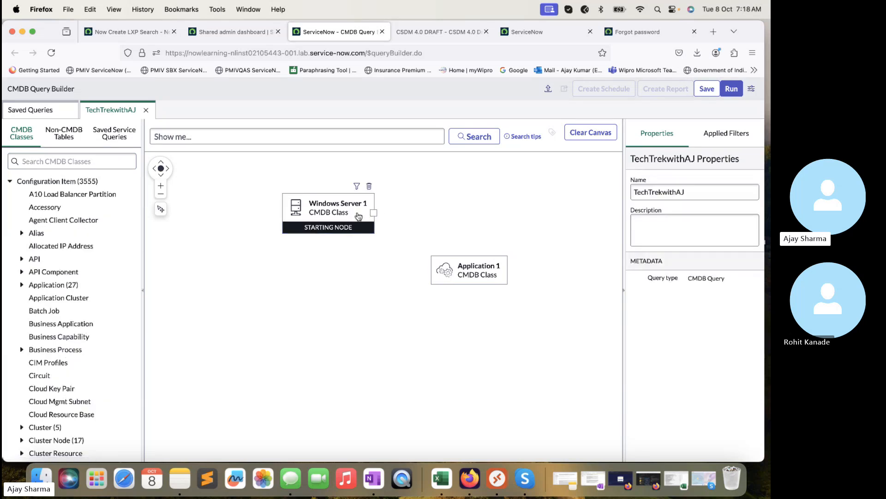
left_click(359, 216)
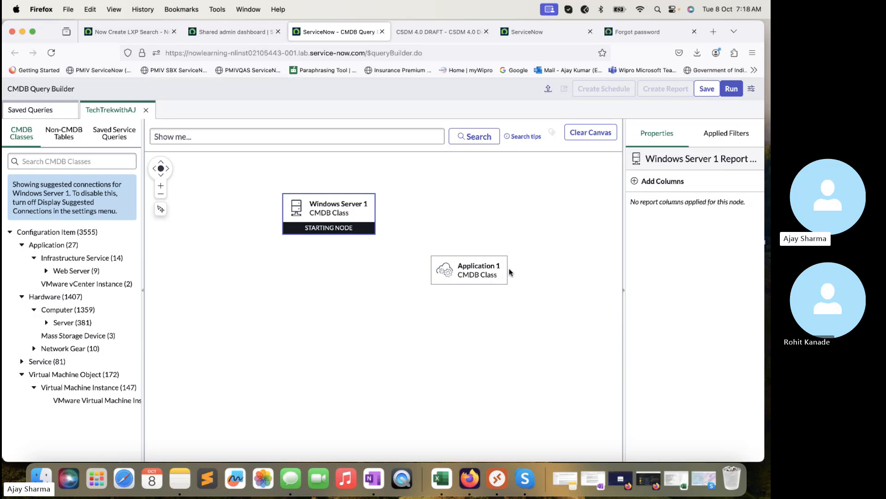
mouse_move(509, 271)
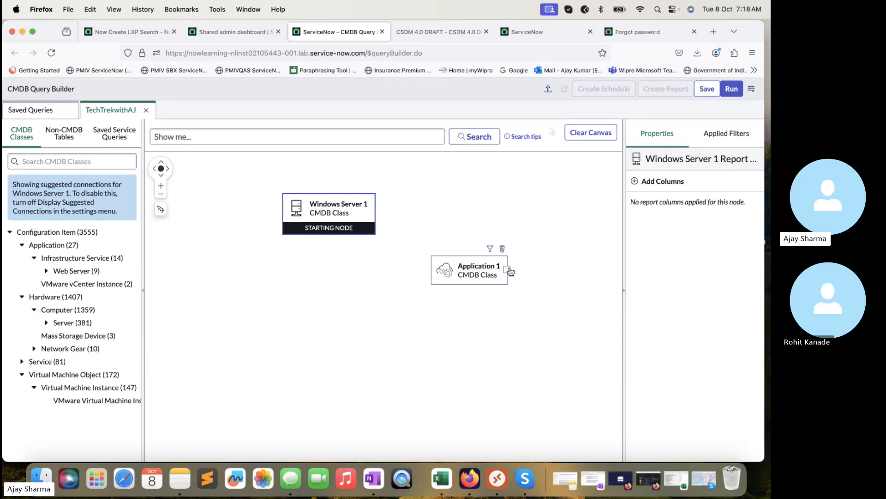
left_click_drag(509, 272, 480, 292)
left_click(390, 222)
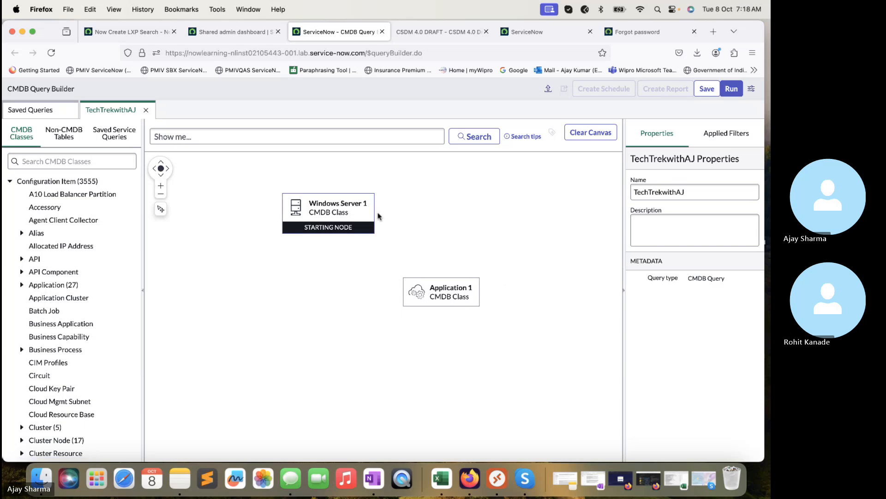
mouse_move(374, 212)
mouse_move(374, 212)
left_mouse_down()
mouse_move(390, 212)
mouse_move(380, 210)
left_mouse_up()
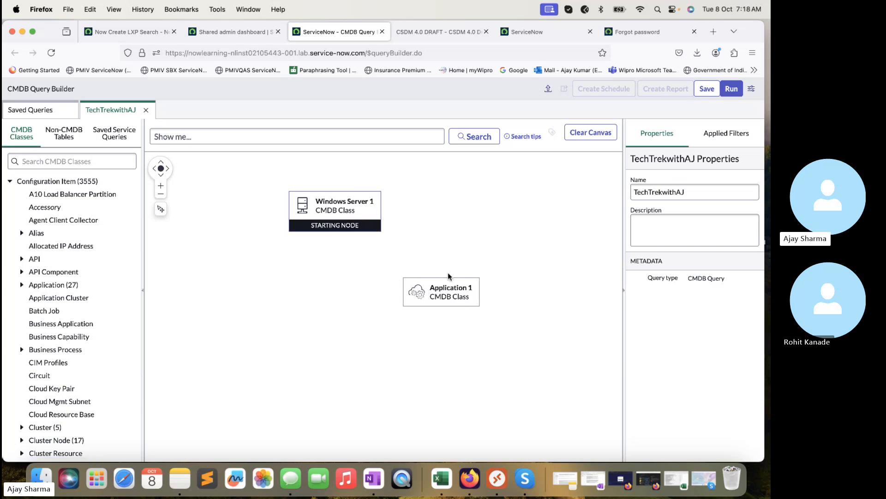
left_click(372, 227)
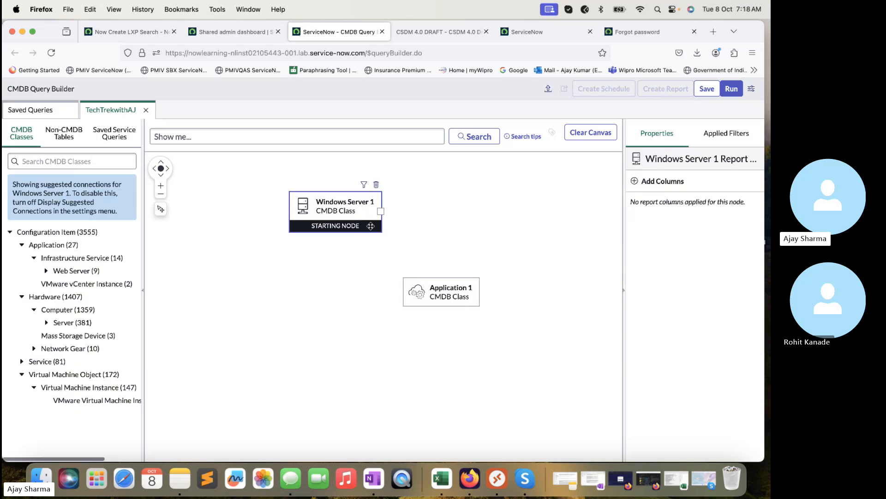
left_click(373, 227)
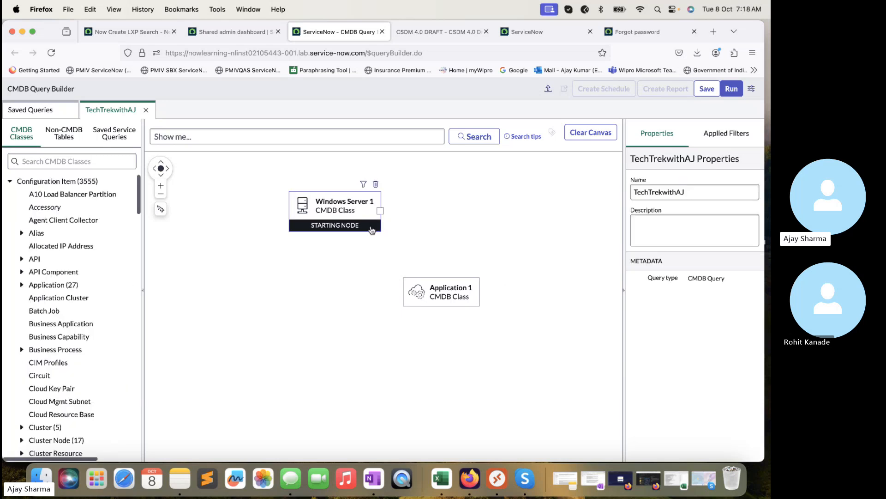
Close the TechTrekwithAJ query without saving and create a new CMDB Query named TechTrek with AJ
left_click(146, 111)
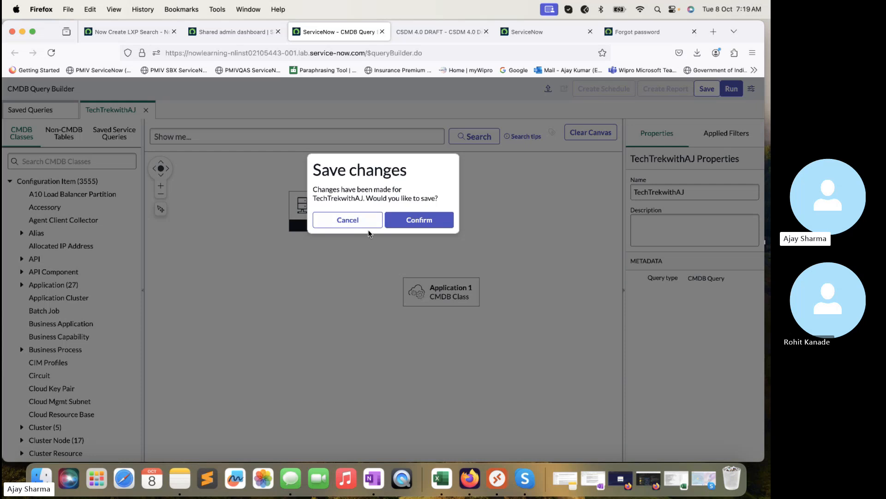
left_click(360, 220)
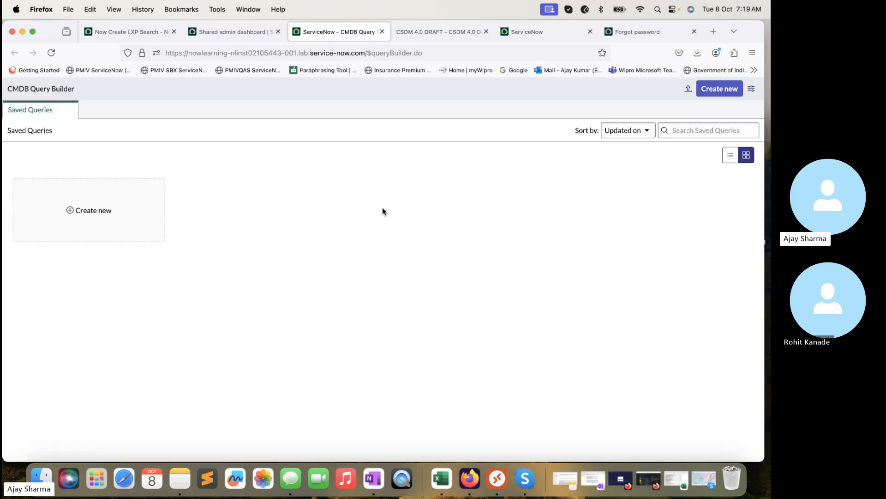
left_click(138, 190)
left_click(362, 193)
type("TechTrek with AJ")
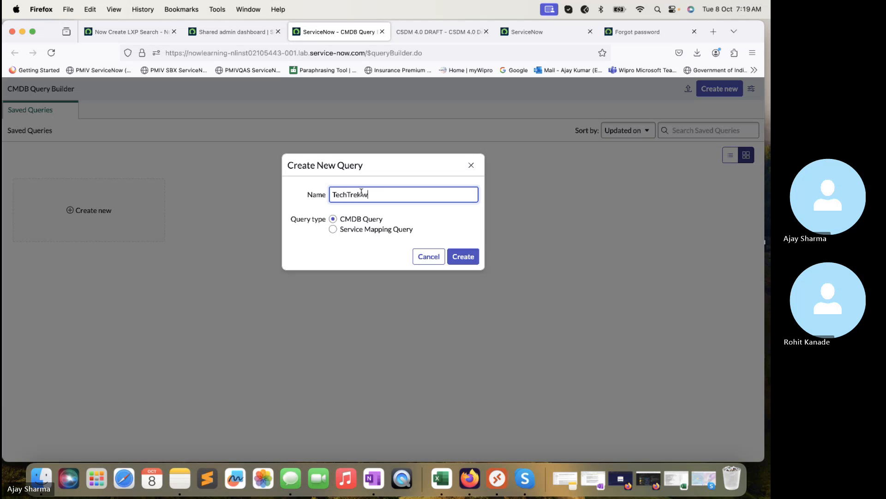
left_click(462, 256)
Find the Windows Server class and place it on the empty canvas as the starting node
left_click(103, 163)
type("Windows S")
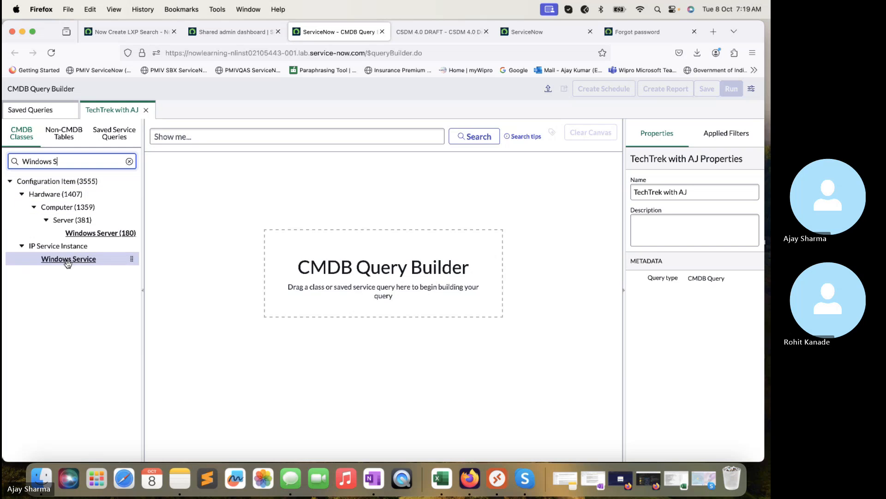
left_click_drag(99, 233, 283, 198)
Add the Application class to the canvas and connect the Windows Server node to it
left_click(95, 162)
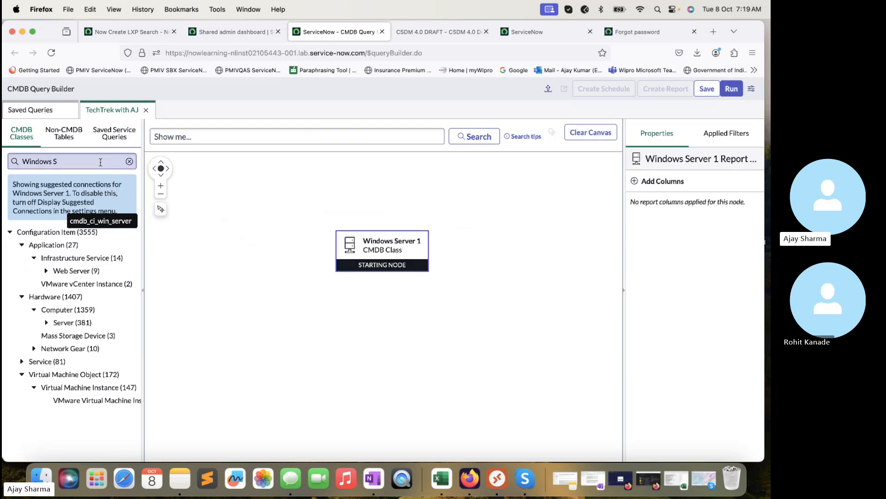
key("super+a")
type("A")
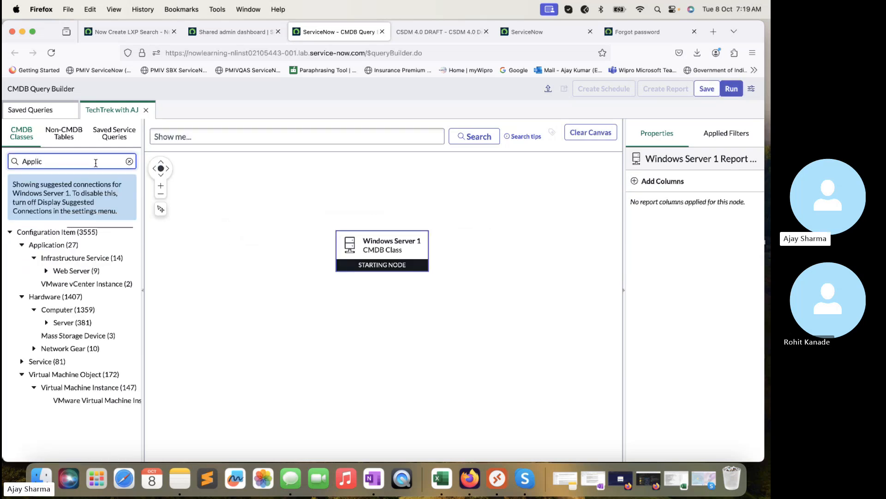
left_click(65, 250)
left_click_drag(65, 251, 467, 285)
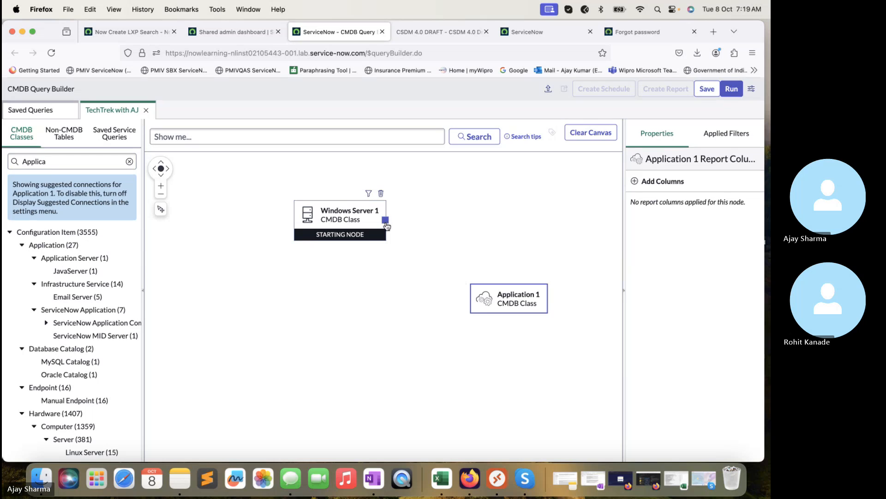
left_click_drag(471, 298, 471, 297)
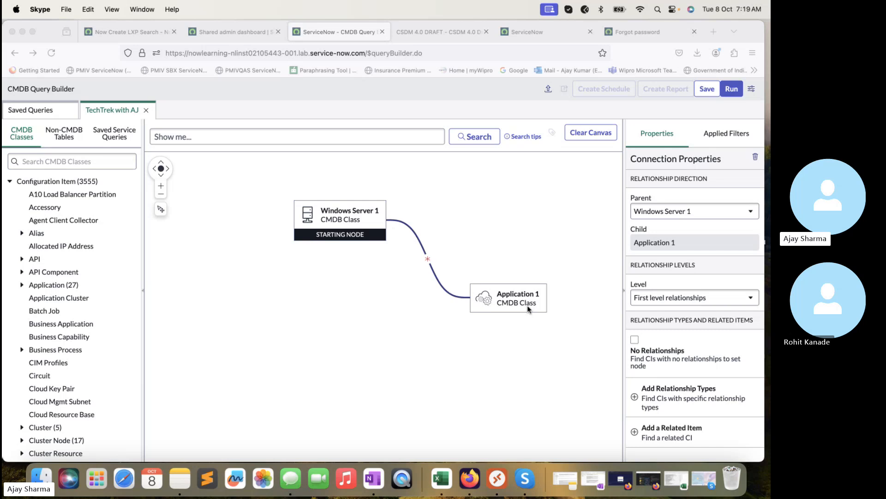
Check the available parent and relationship level options in the connection's properties, leaving the selections as they are
left_click(692, 214)
left_click(691, 213)
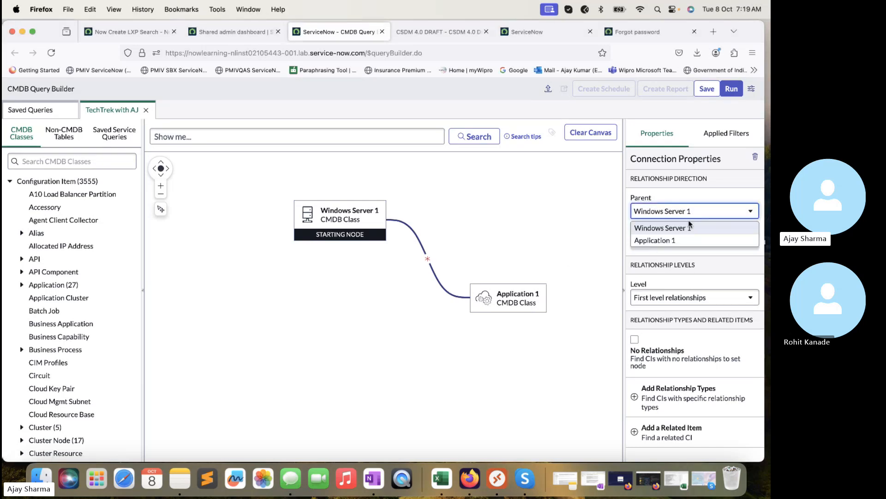
left_click(717, 192)
left_click(698, 298)
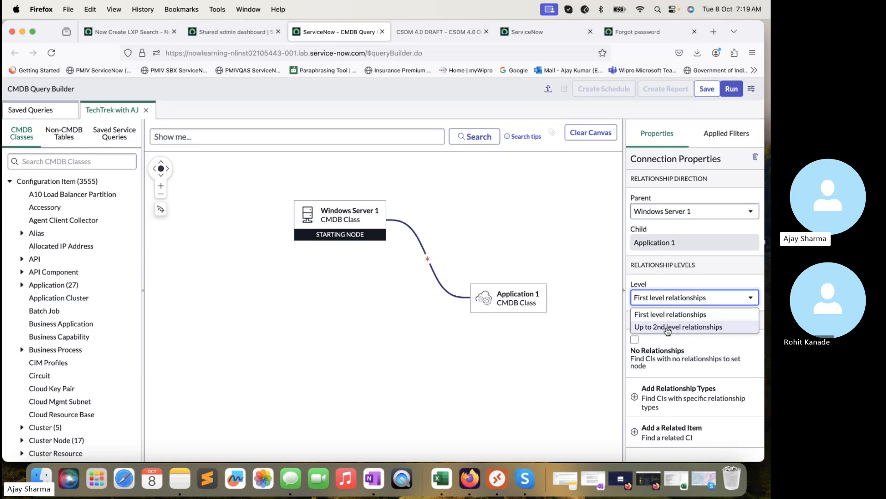
left_click(710, 252)
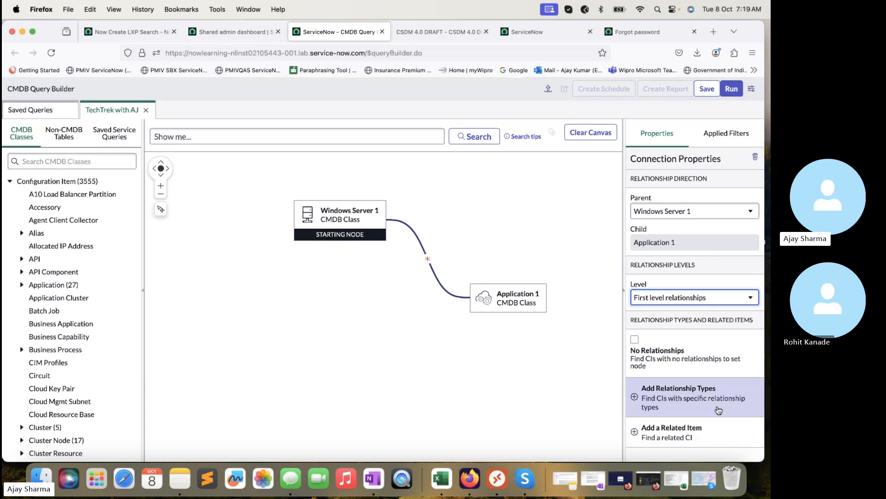
Search the relationship types for Runs, clear the search, and add Exchanges data with::Exchanges data with to the connection
left_click(634, 397)
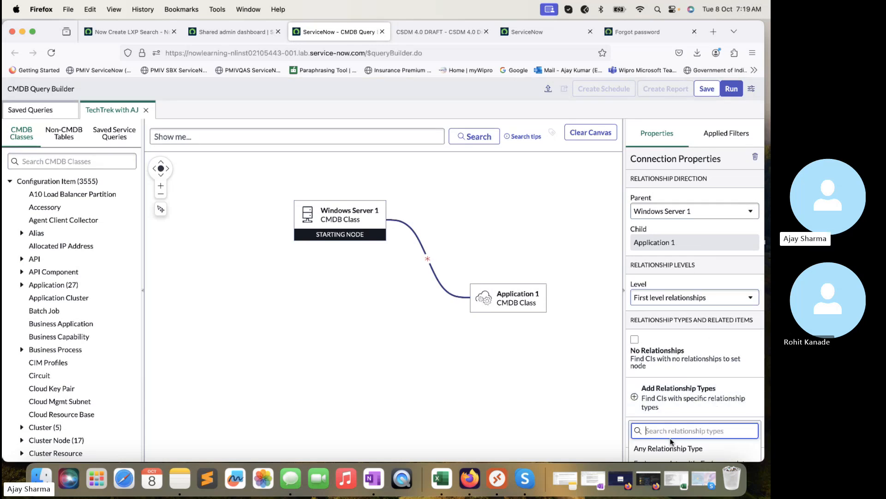
type("Ru")
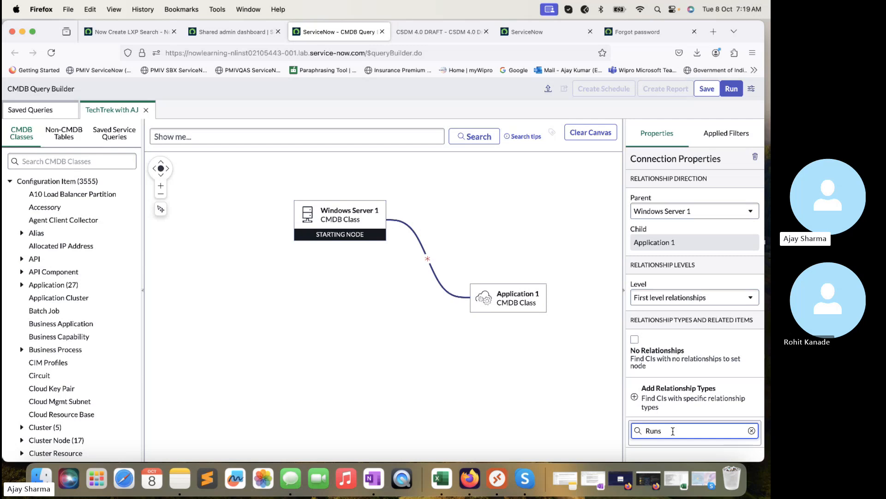
type("ns")
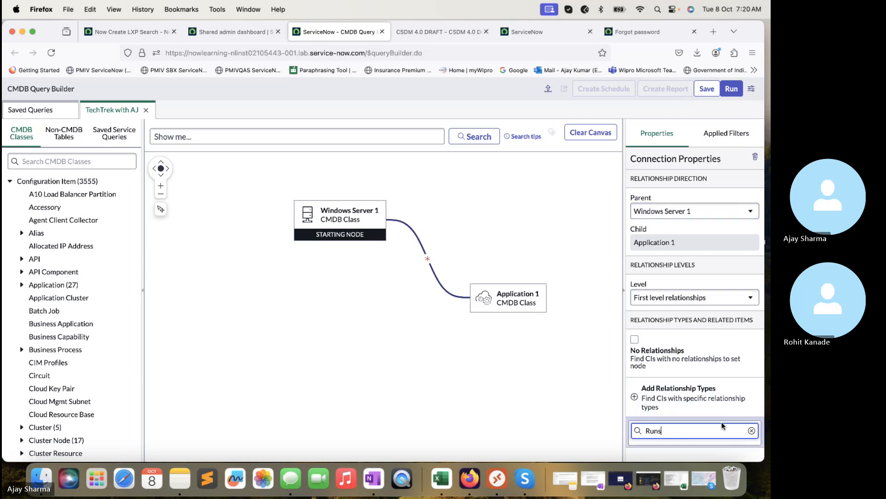
left_click(695, 457)
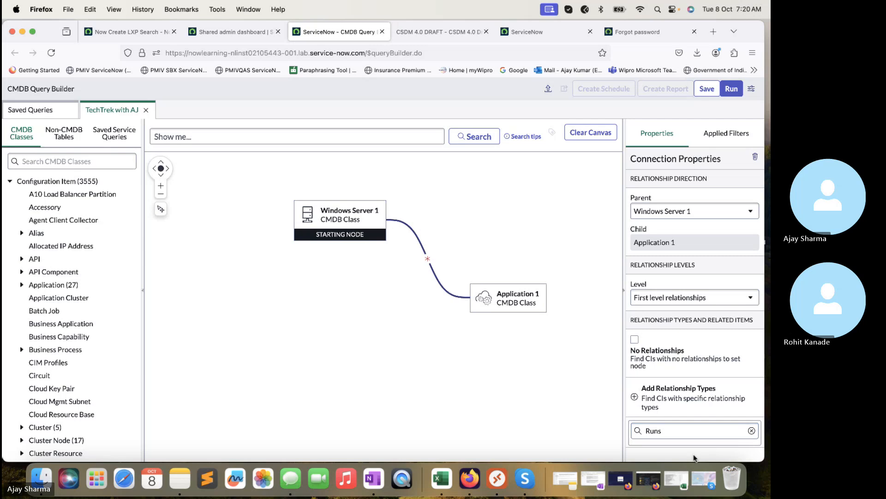
left_click(658, 430)
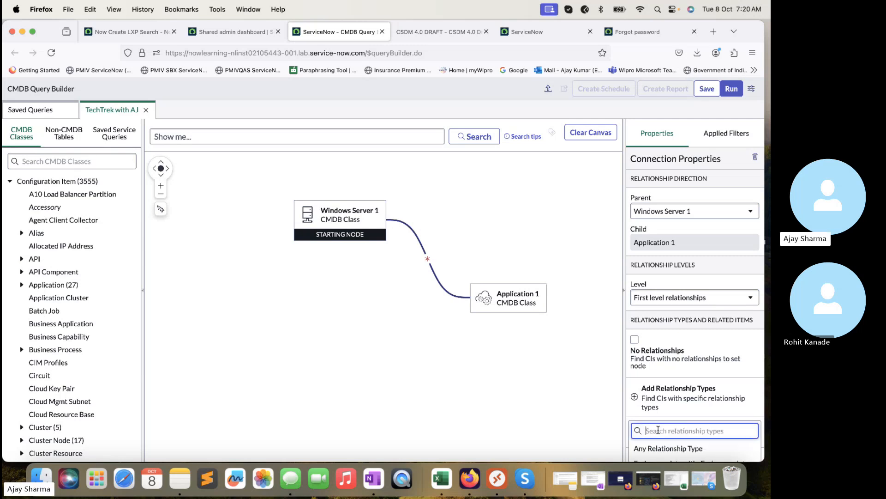
left_click(670, 457)
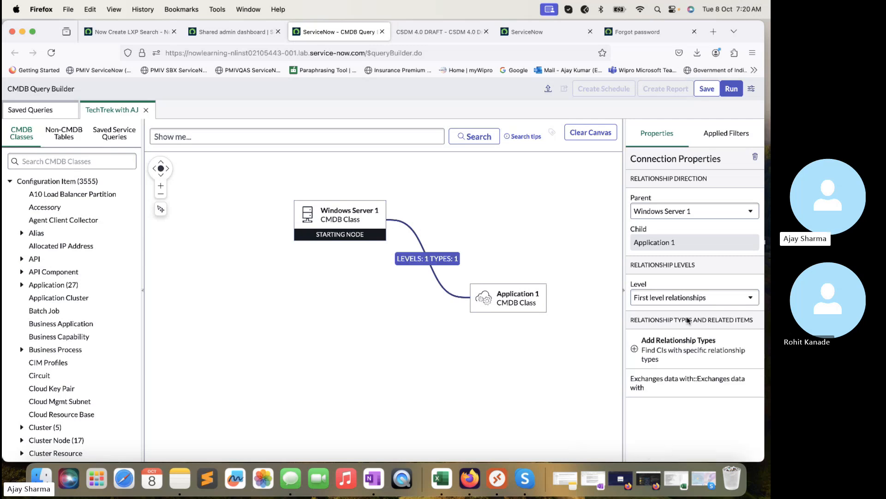
Search the connection's relationship types for Run, clear the search, and toggle the Any Relationship Type option
left_click(646, 334)
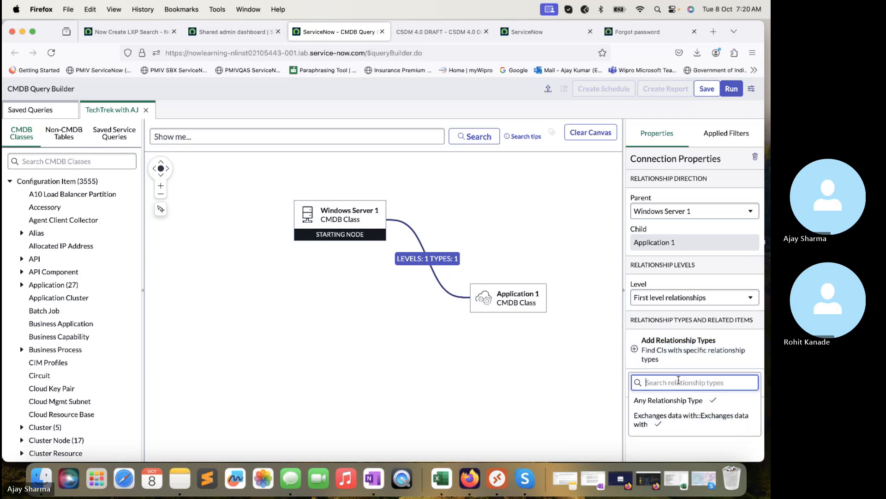
type("Run")
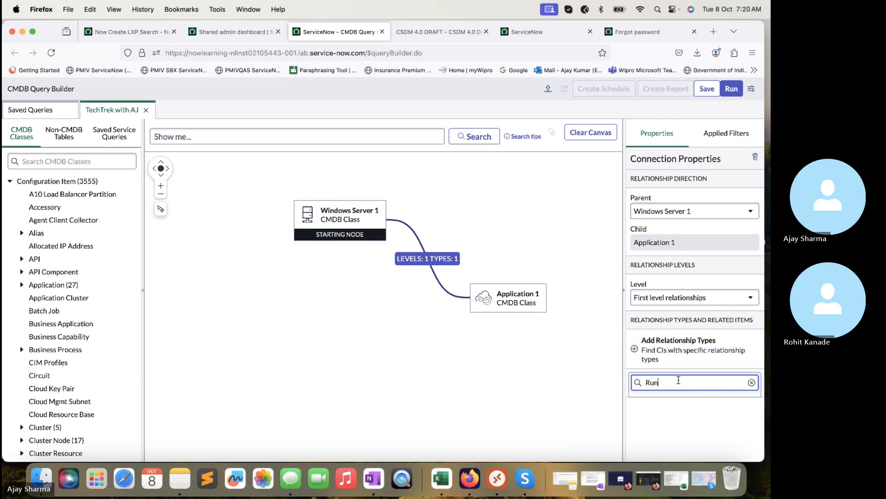
key("BackSpace")
key("BackSpace")
key("BackSpace")
key("BackSpace")
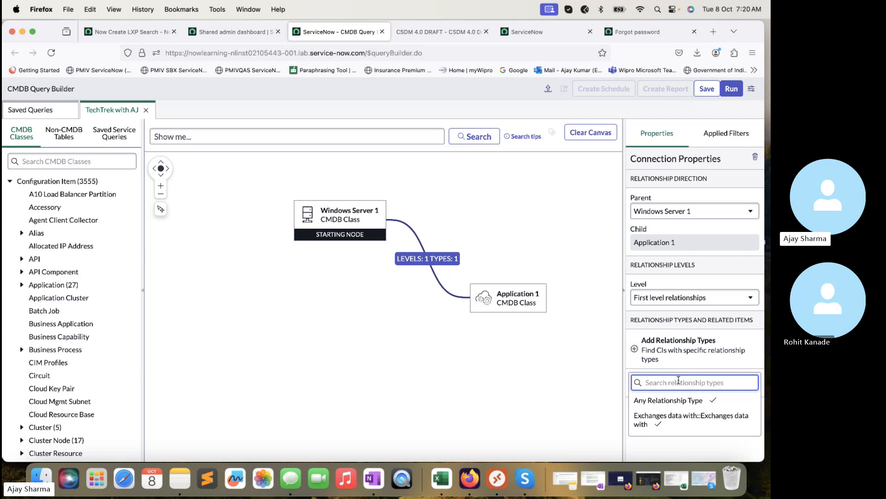
left_click(690, 400)
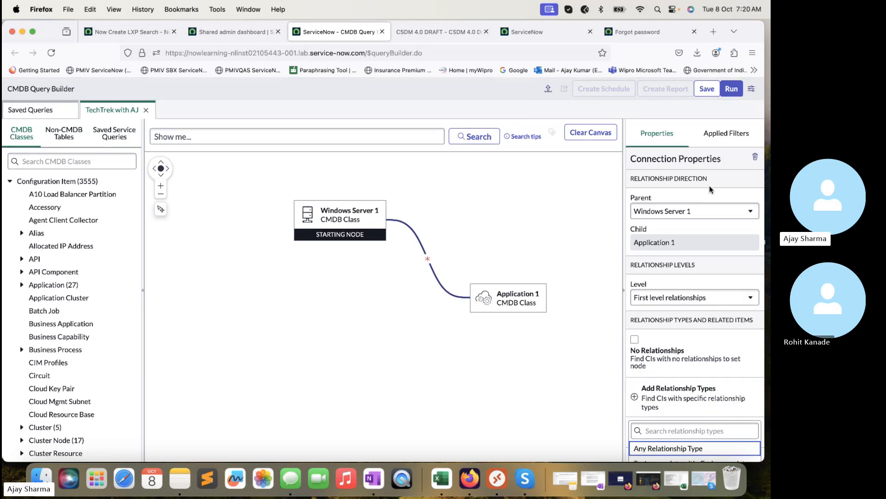
Try to run and save the query with the connection at first level relationships
left_click(738, 136)
left_click(659, 133)
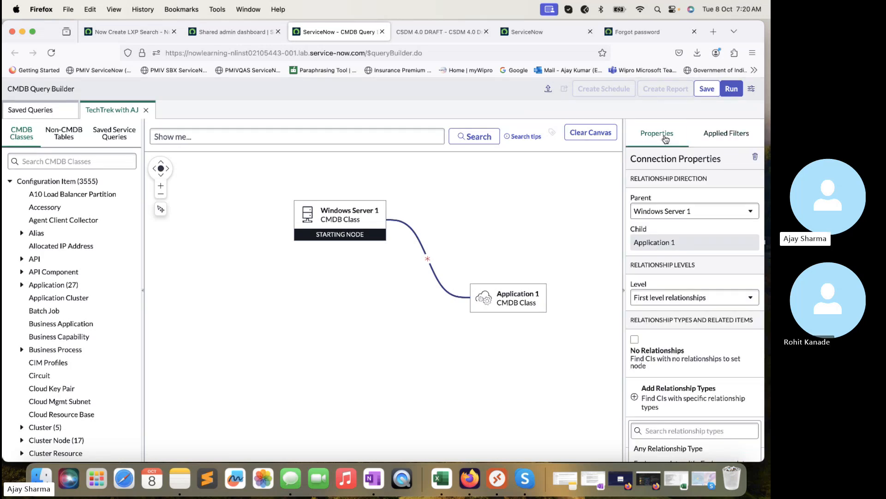
left_click(728, 89)
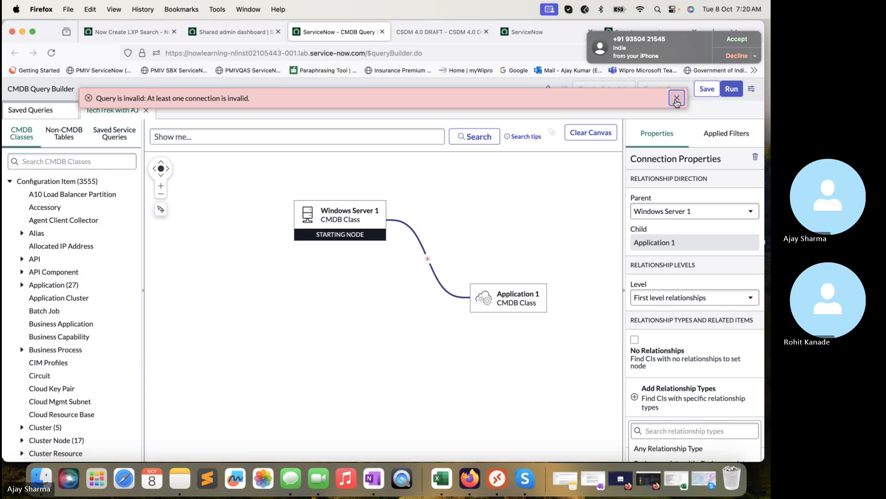
left_click(676, 99)
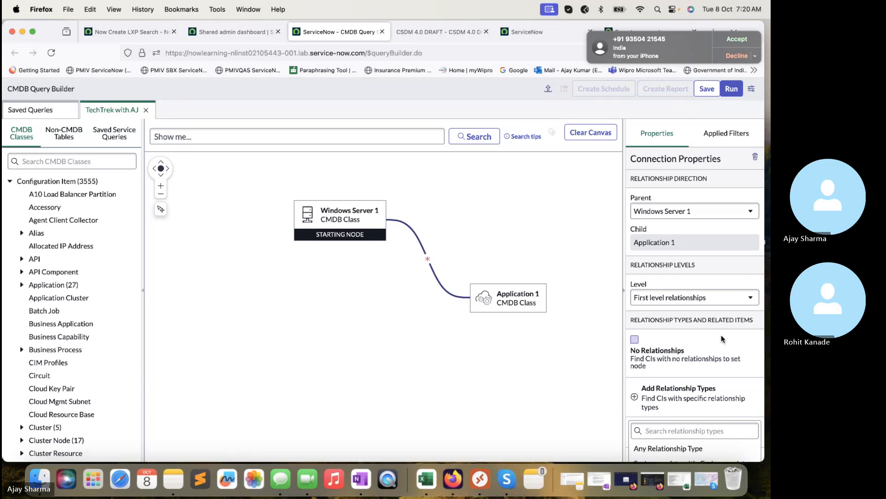
left_click(707, 89)
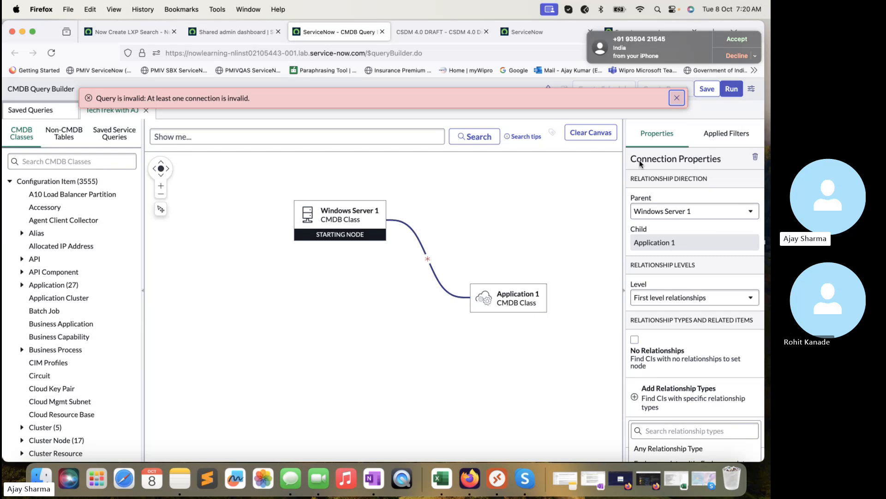
left_click(677, 99)
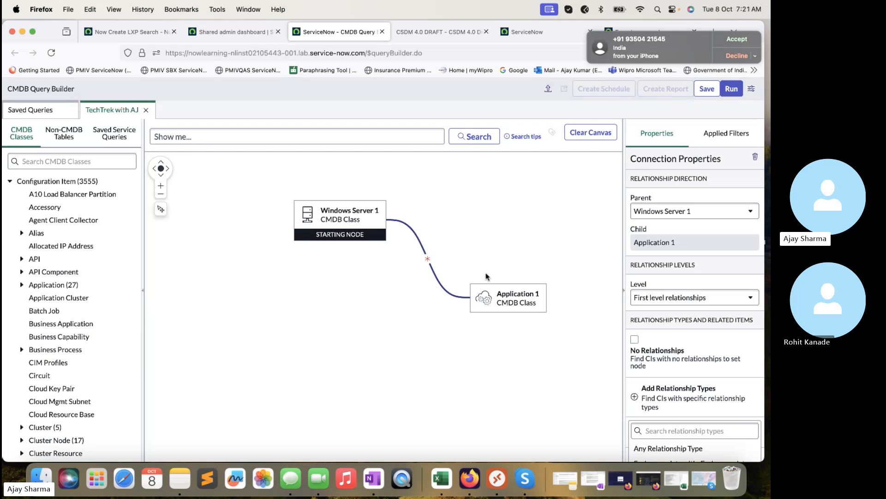
Set the connection's level to Up to 2nd level relationships and run the query
left_click(739, 297)
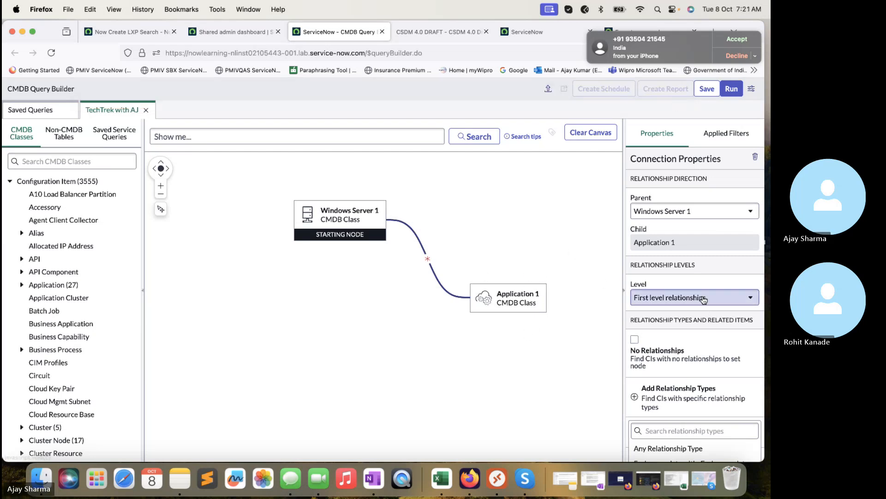
left_click(688, 327)
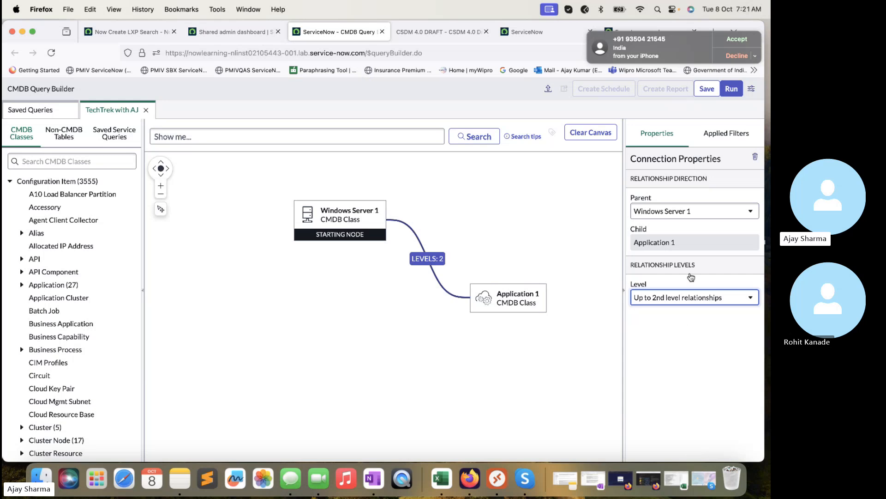
left_click(734, 92)
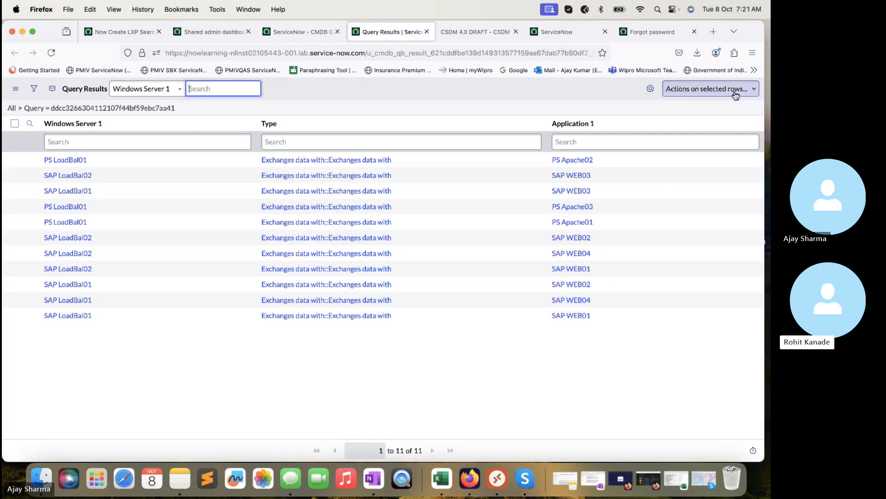
Compare the query results list with the Windows Server and Application nodes on the query canvas
left_click(326, 39)
left_click(387, 37)
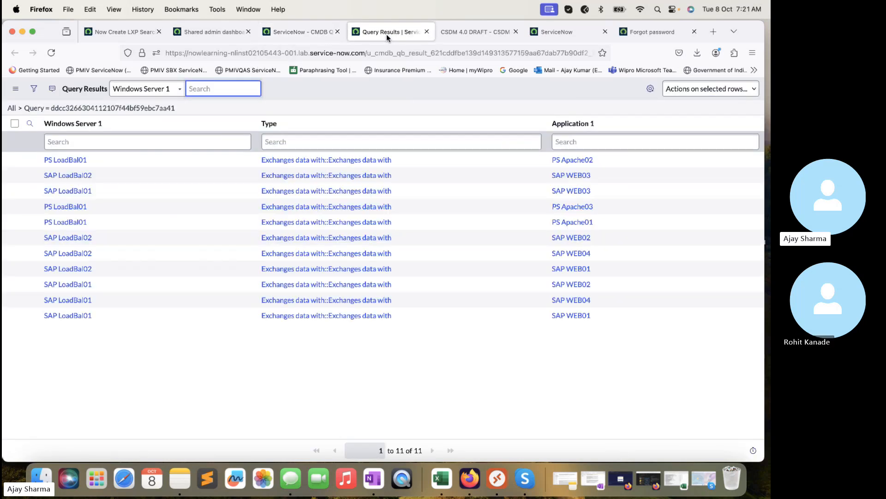
left_click(304, 32)
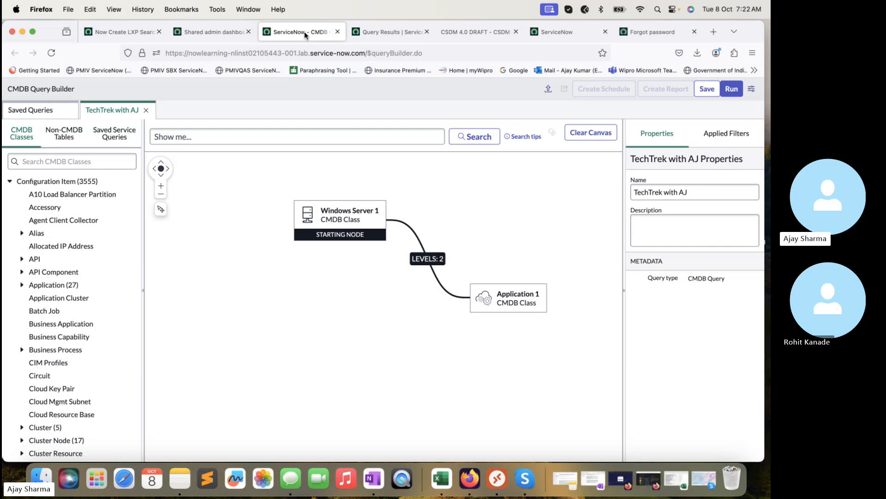
left_click(403, 32)
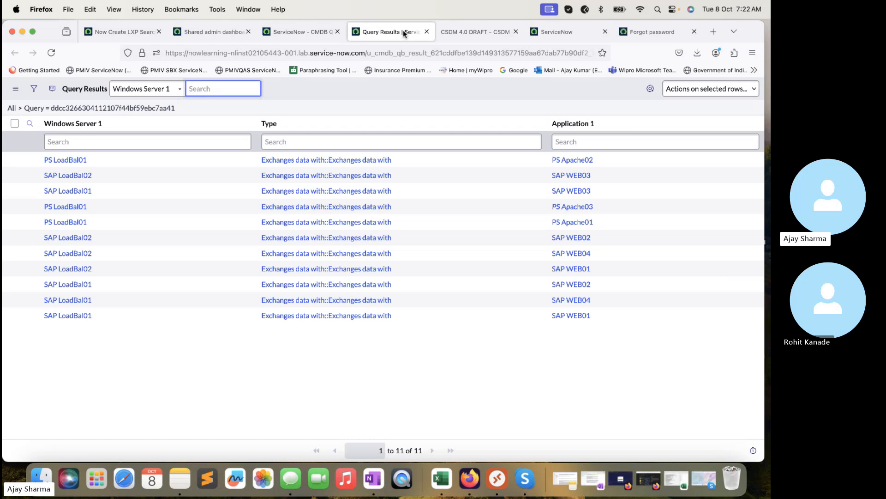
left_click(295, 33)
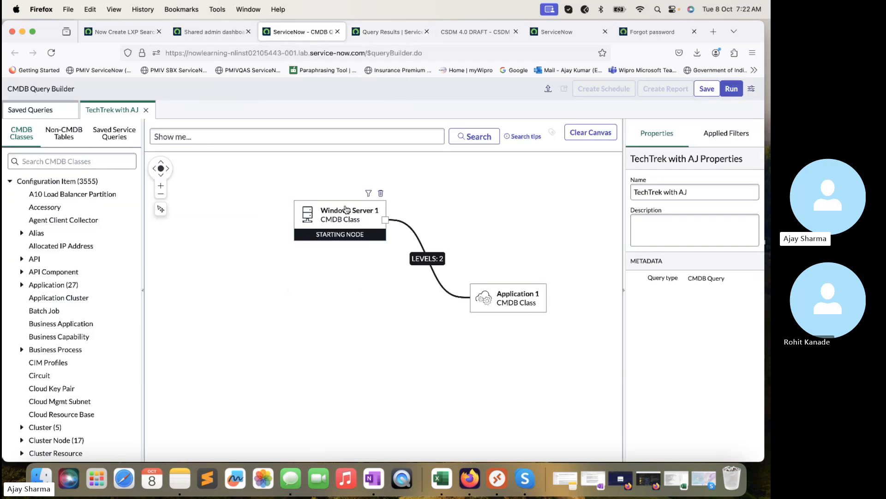
mouse_move(350, 244)
Filter the navigator on the shared admin dashboard page by the table prefix cmdb_ci_
left_click(213, 31)
left_click(111, 91)
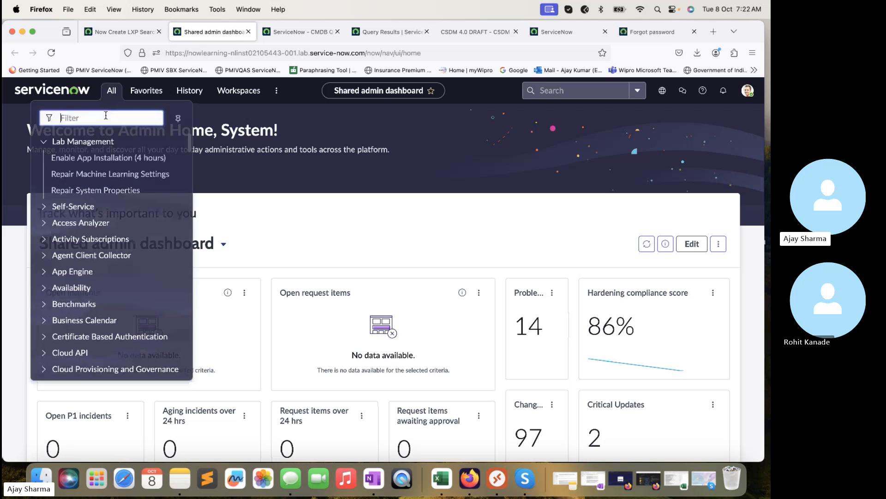
type("cmdb")
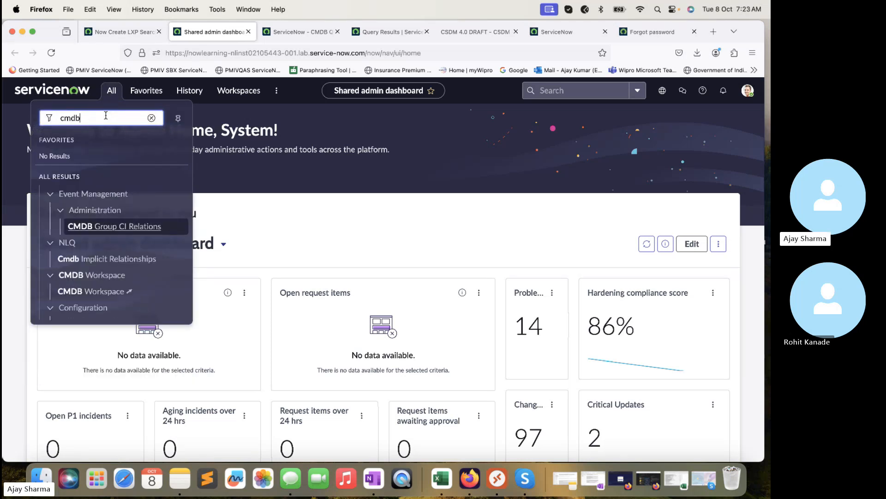
type("_ci_wind")
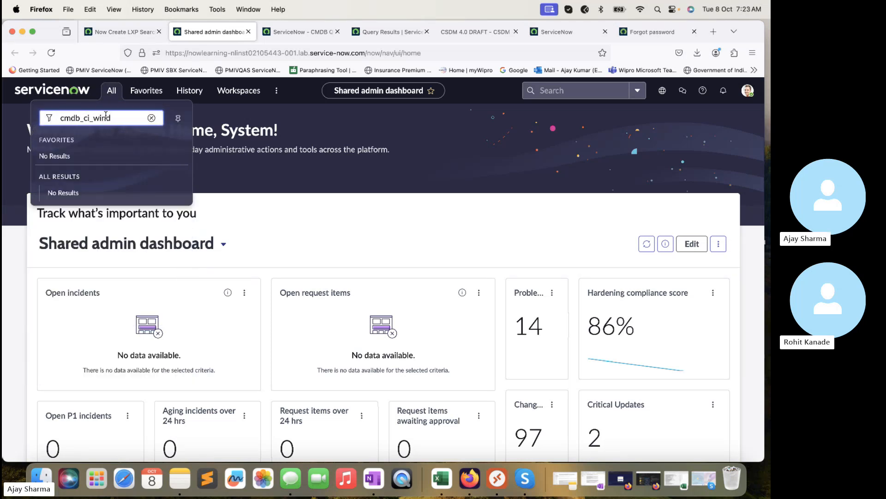
type("_serv")
key("BackSpace")
key("BackSpace")
key("BackSpace")
key("BackSpace")
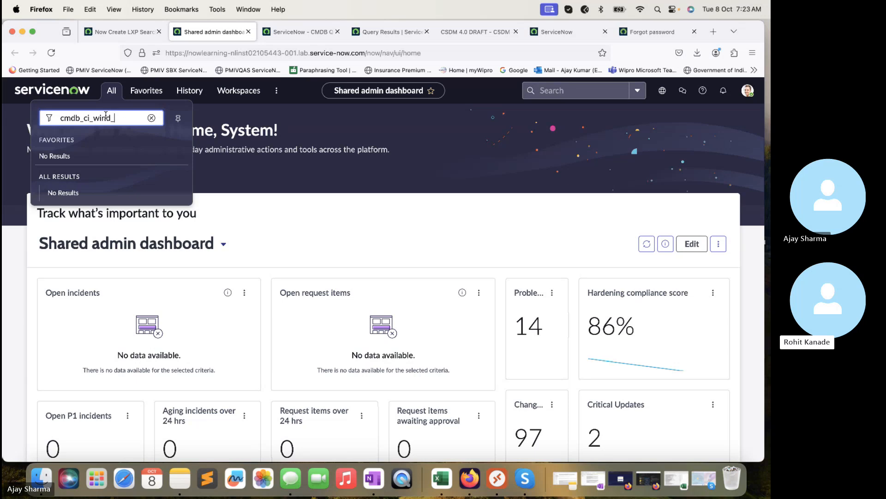
key("BackSpace")
key("BackSpace")
key("BackSpace")
key("BackSpace")
key("BackSpace")
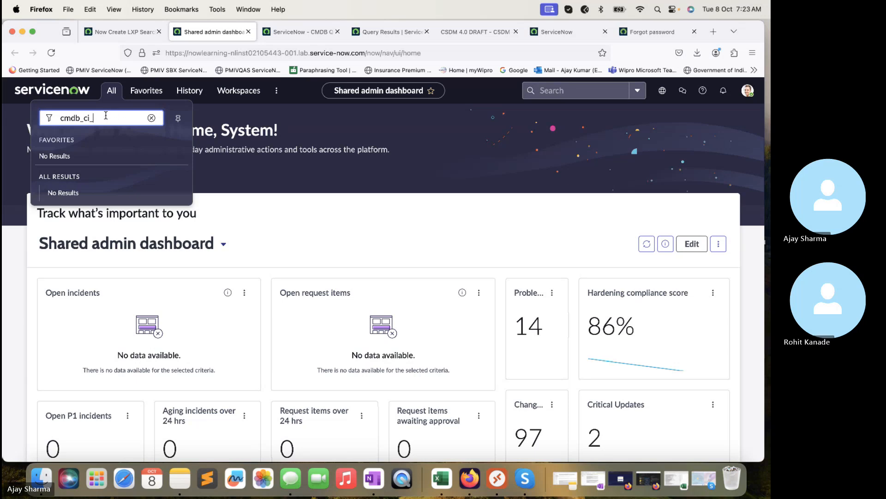
Review the query results and canvas again, and open the Windows Servers table list with cmdb_ci_win_server.LIST
left_click(390, 32)
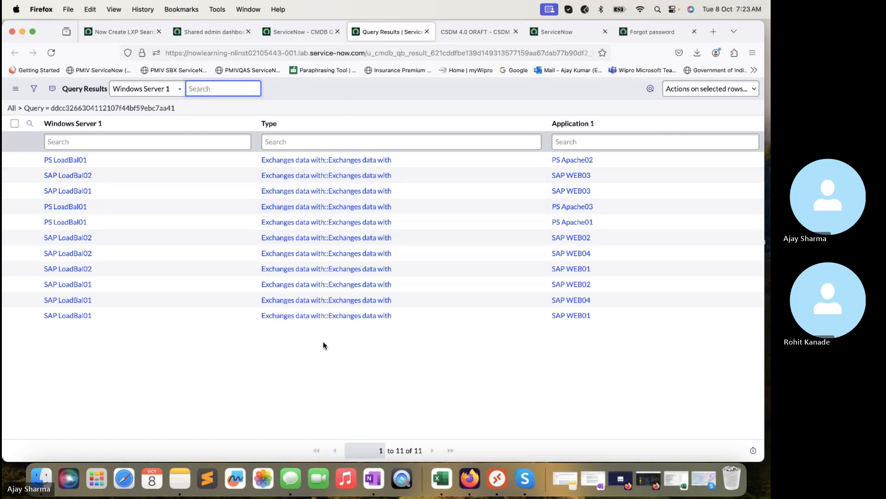
left_click(296, 29)
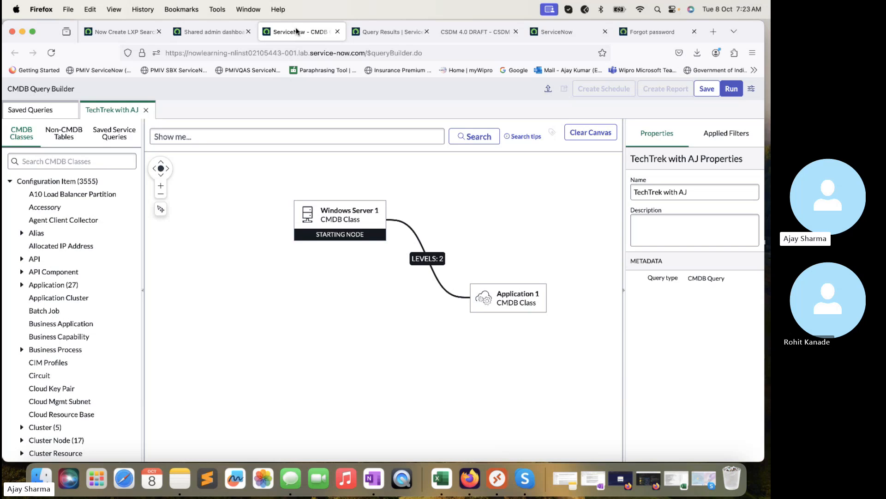
left_click(202, 32)
left_click(111, 91)
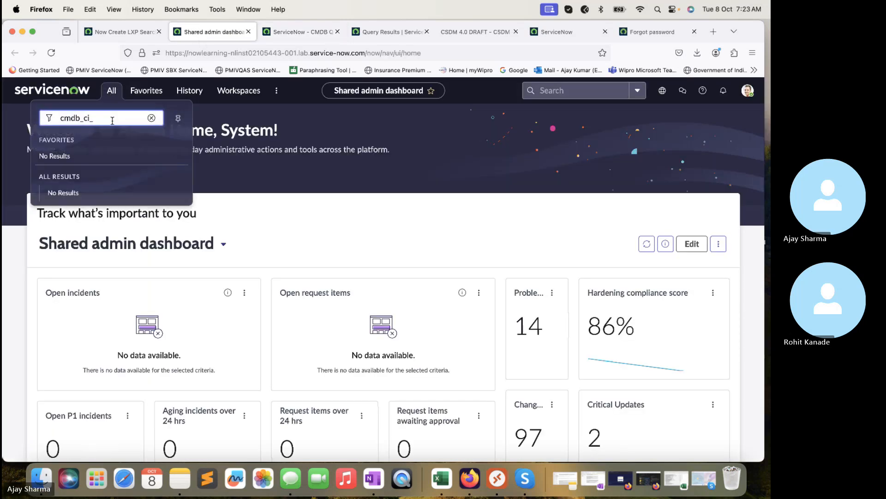
type("win_server")
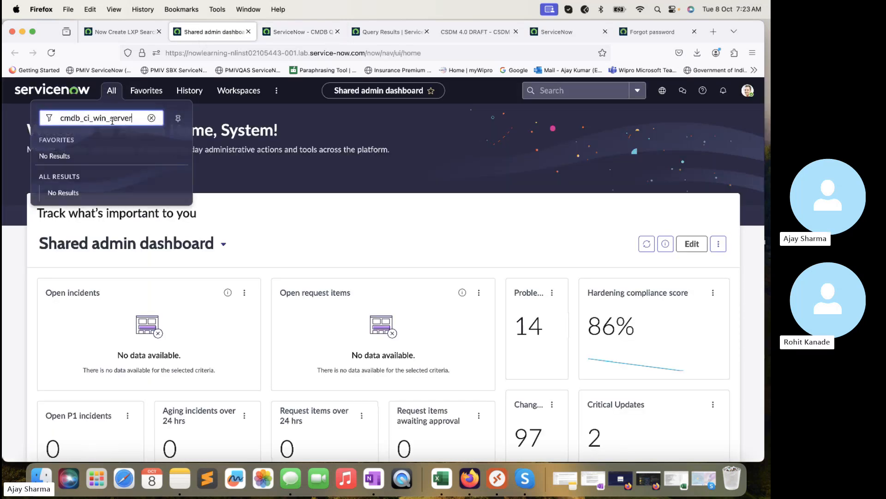
type(".LIST")
key("Return")
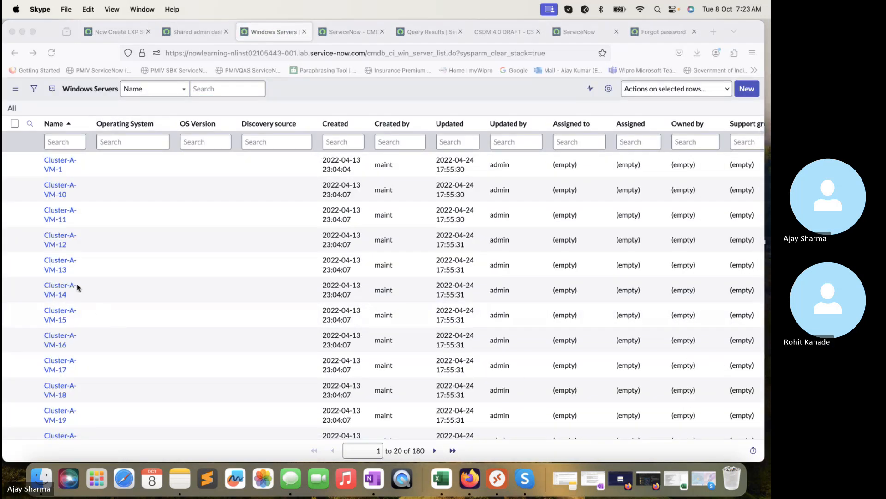
Look through the Windows Servers list and group it by Discovery source
scroll(77, 288, "down", 5)
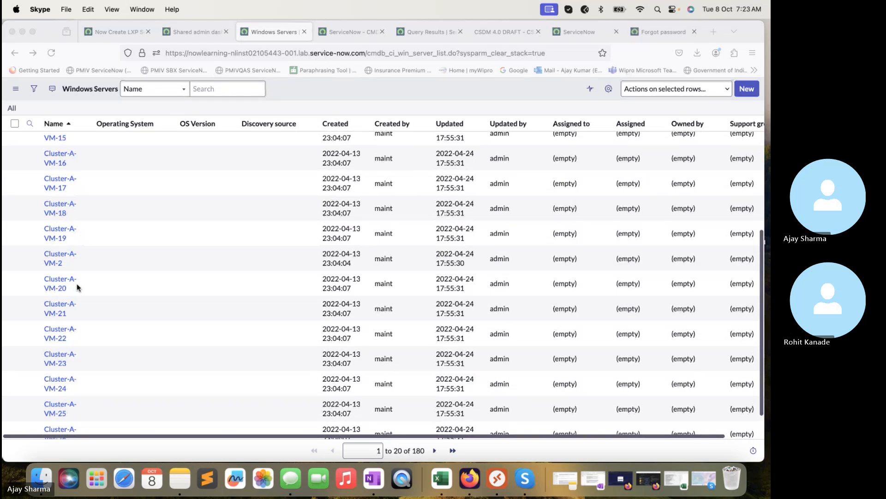
scroll(474, 236, "right", 2)
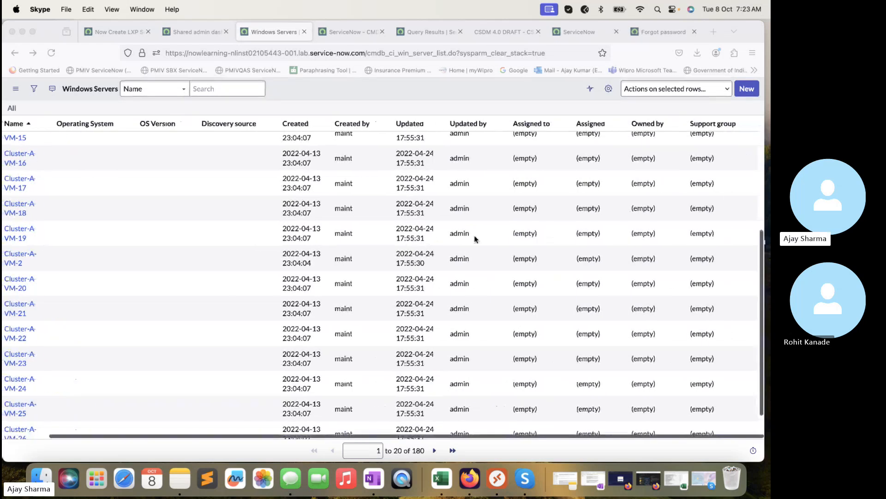
scroll(476, 235, "left", 3)
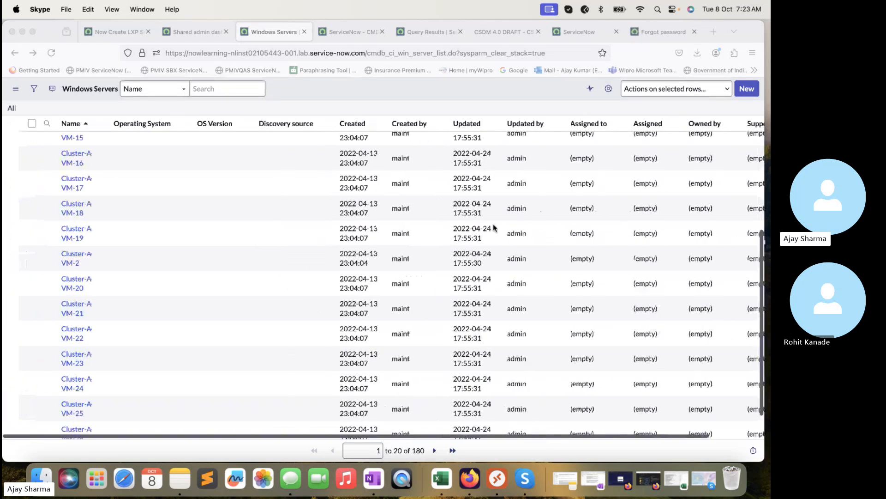
right_click(267, 122)
key("Escape")
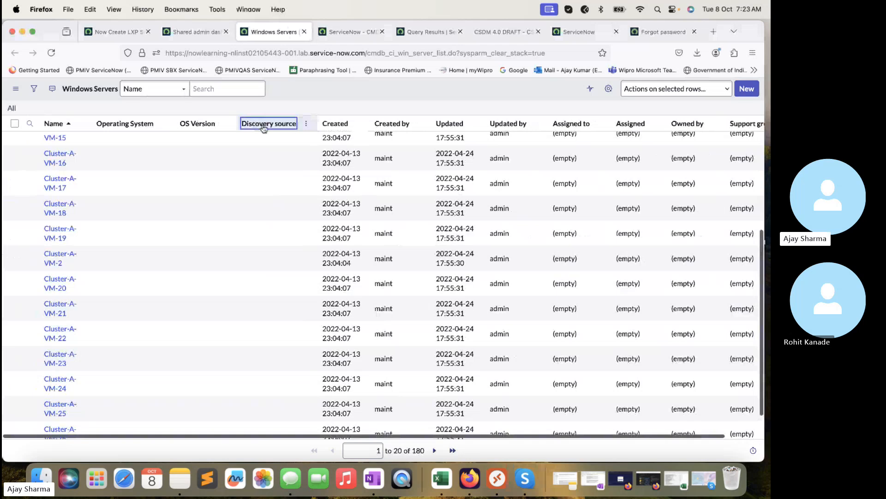
right_click(256, 124)
left_click(299, 168)
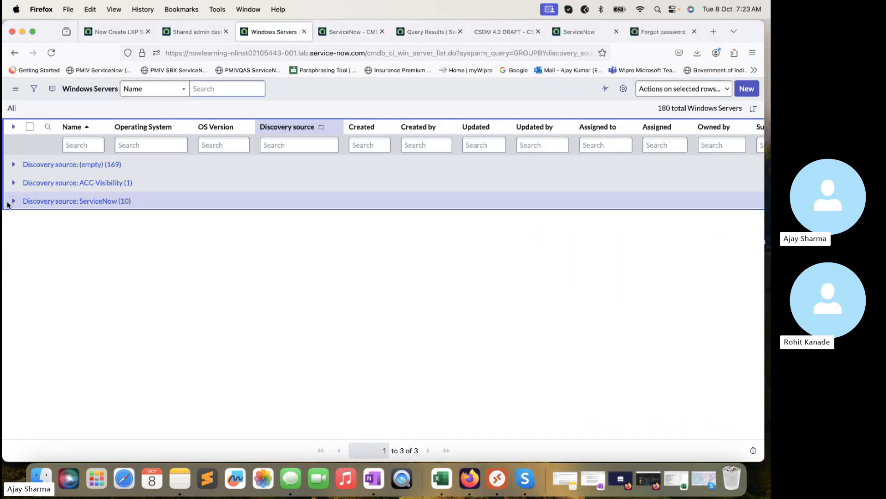
Expand the ServiceNow discovery source group and open the PS LoadBal01 server record in a new browser tab
left_click(13, 201)
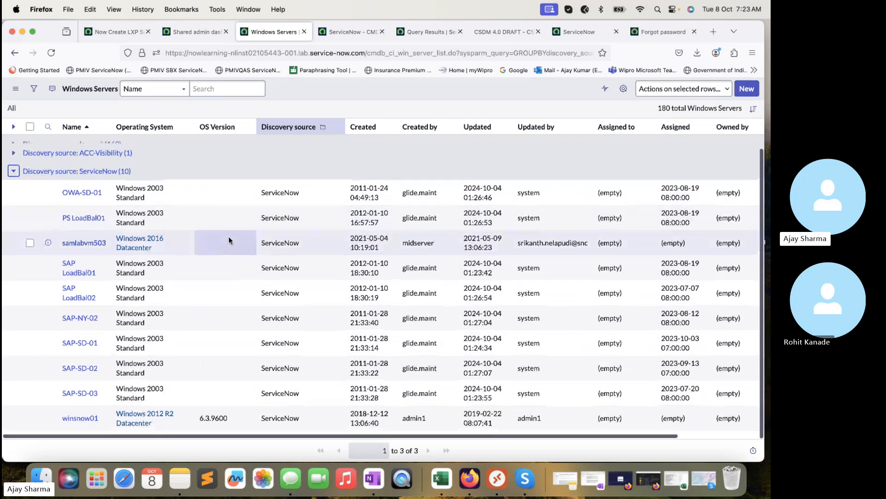
left_click(88, 222, "super")
left_click(318, 30)
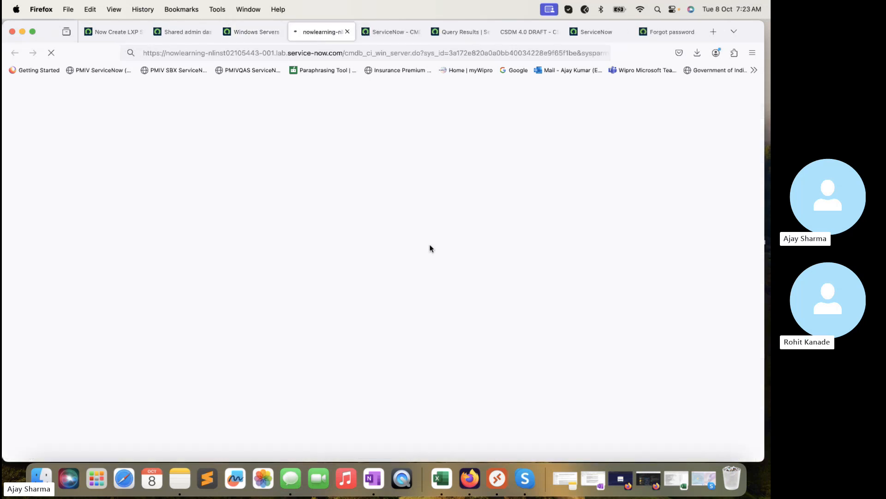
left_click(259, 32)
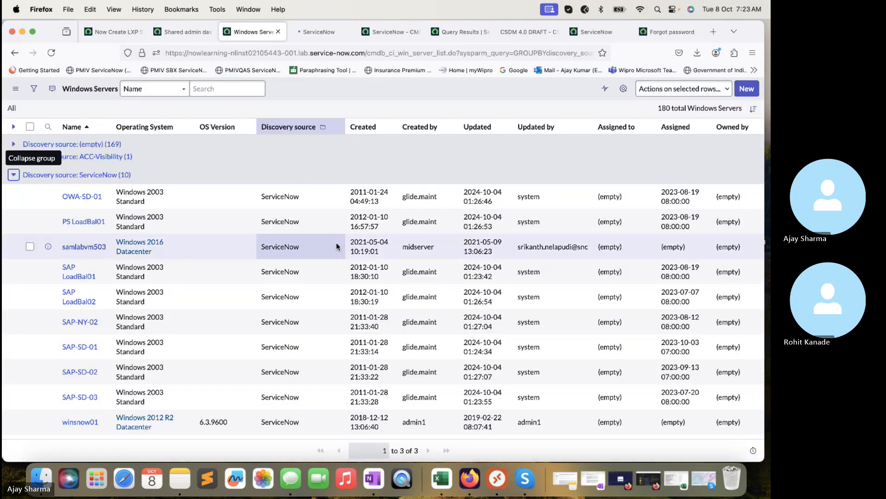
left_click(323, 33)
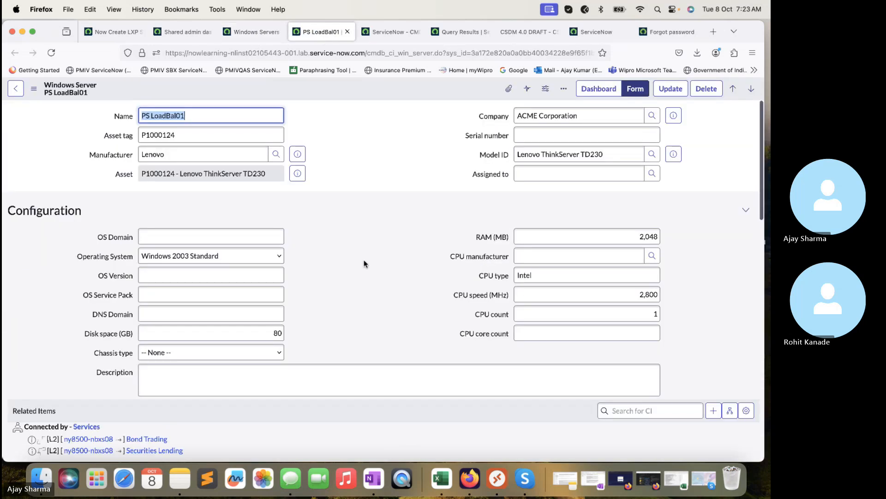
Examine the related items of the PS LoadBal01 server and briefly open the option for adding a CI relationship
scroll(369, 283, "down", 5)
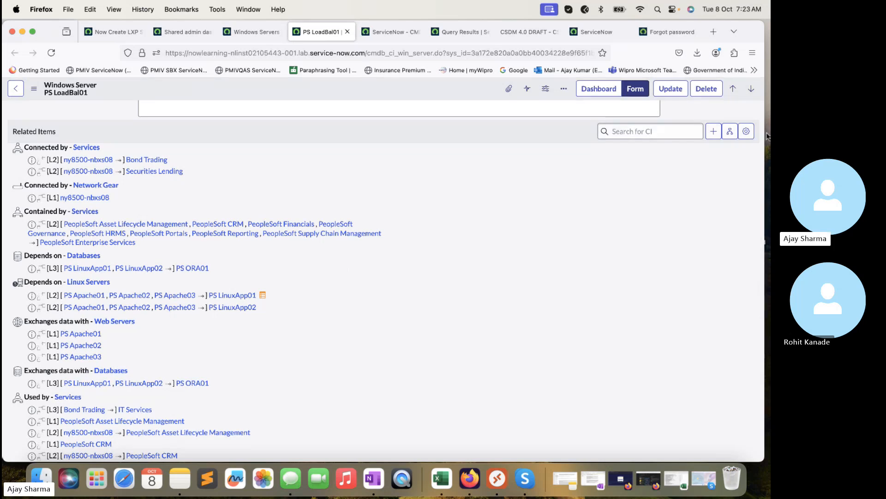
left_click(712, 136)
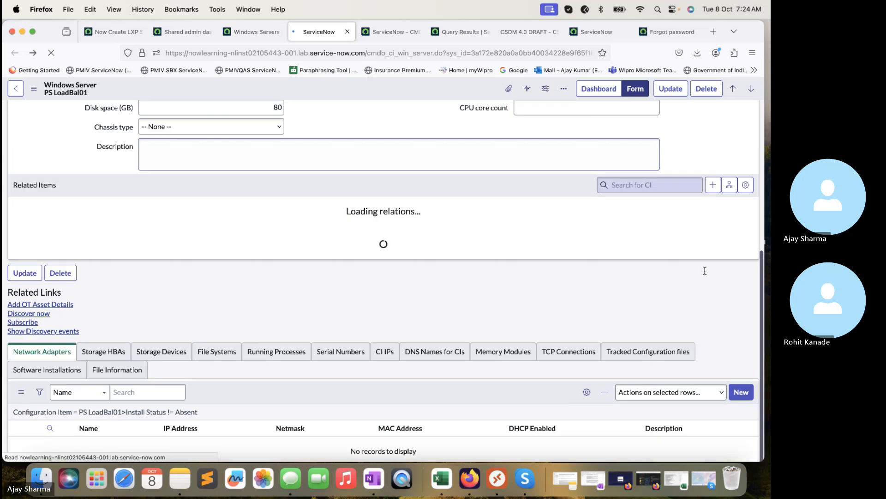
scroll(706, 265, "down", 6)
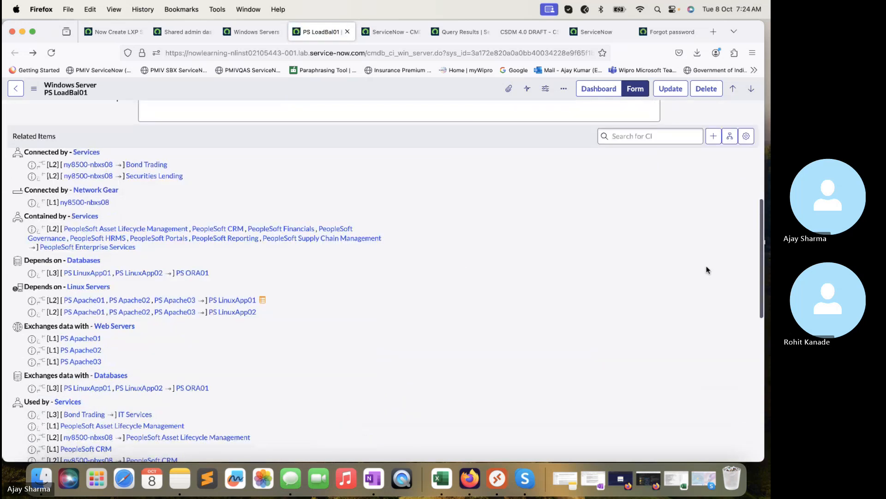
Limit the server's related items to a maximum relation level of 1
left_click(740, 138)
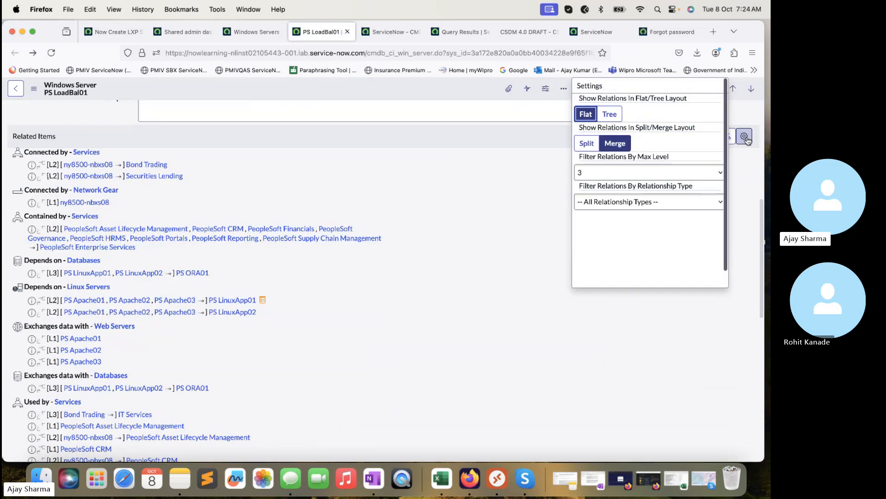
left_click(617, 172)
left_click(611, 147)
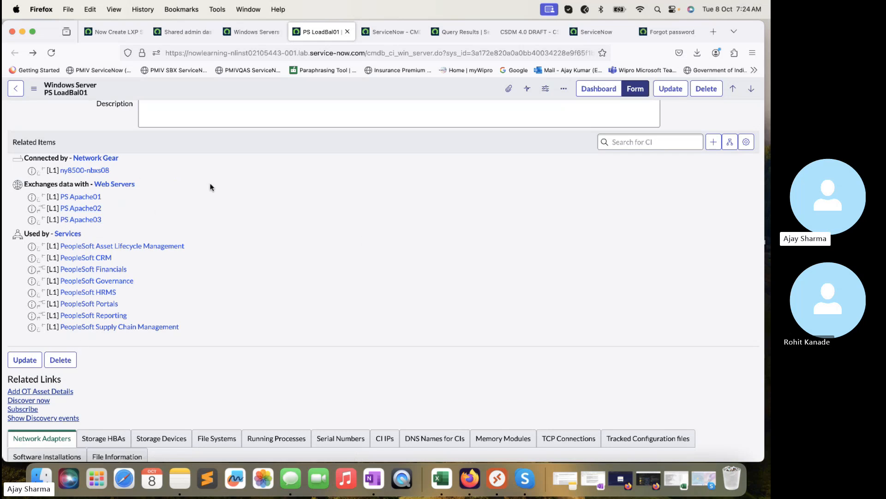
Check the server record's name, open its dependency map from the related items, and examine the map down to the database
scroll(196, 172, "up", 1)
scroll(197, 172, "up", 8)
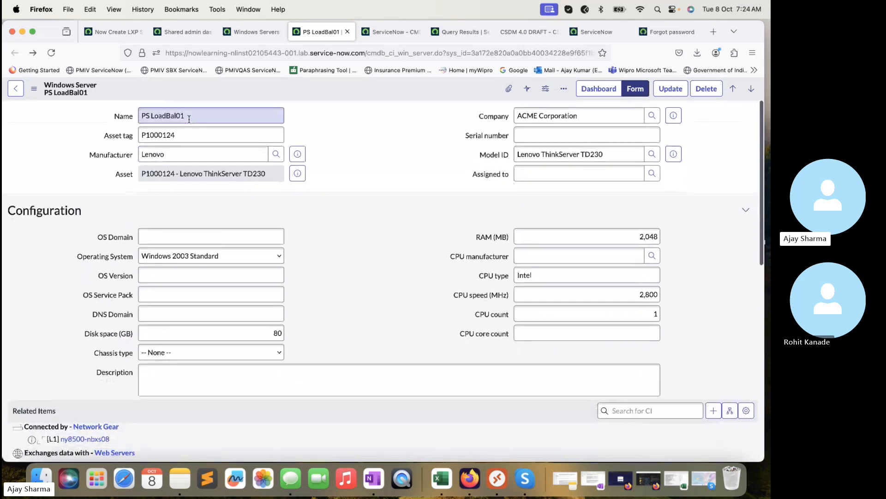
left_click_drag(192, 115, 123, 115)
scroll(128, 226, "down", 8)
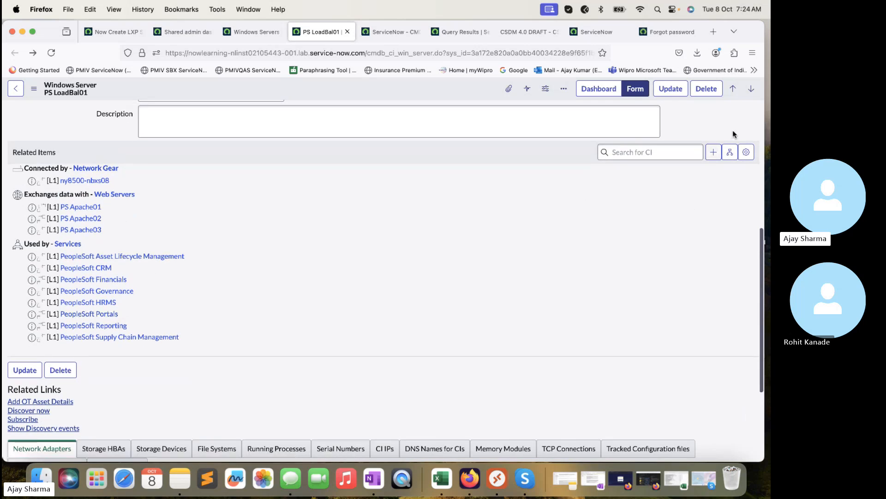
left_click(730, 152)
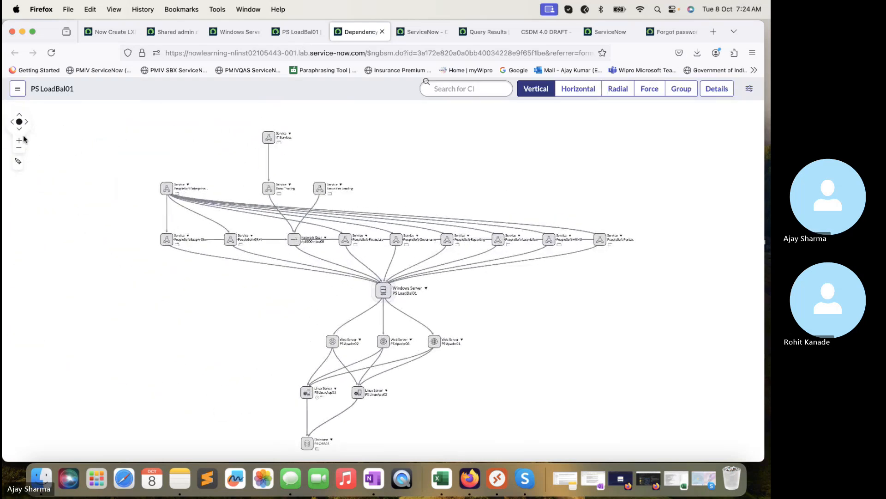
left_click(19, 140)
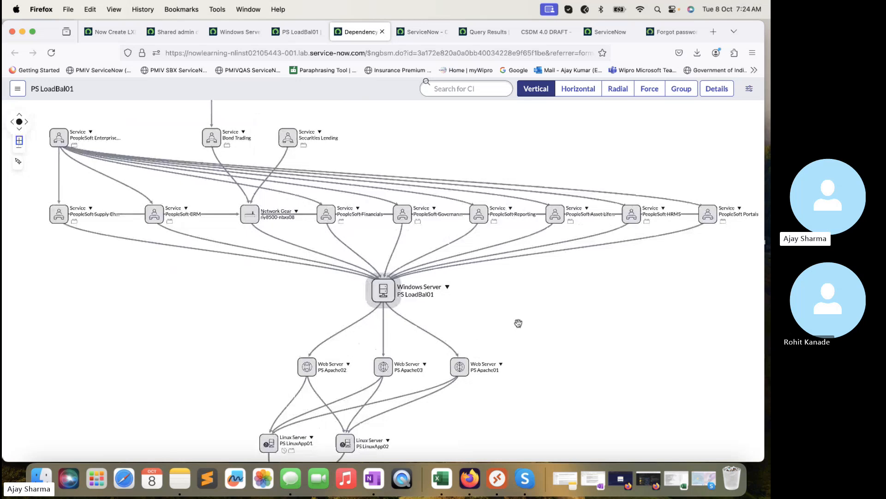
left_click_drag(519, 323, 512, 236)
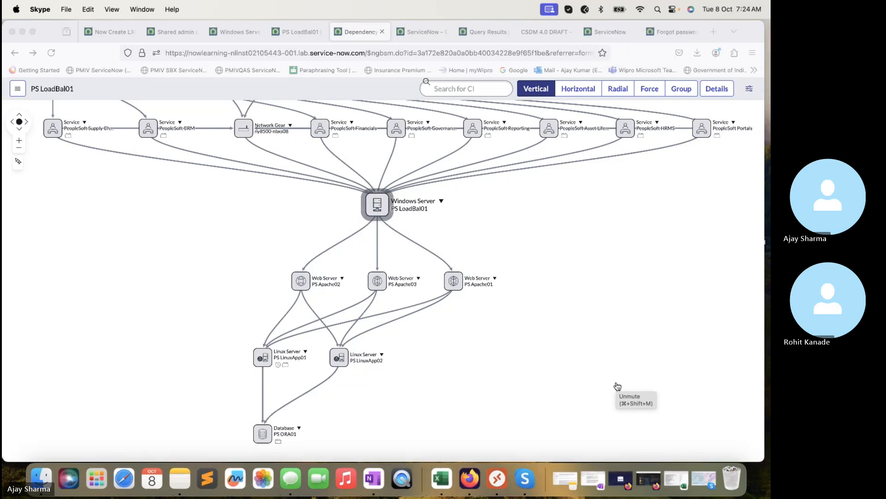
left_click(617, 386)
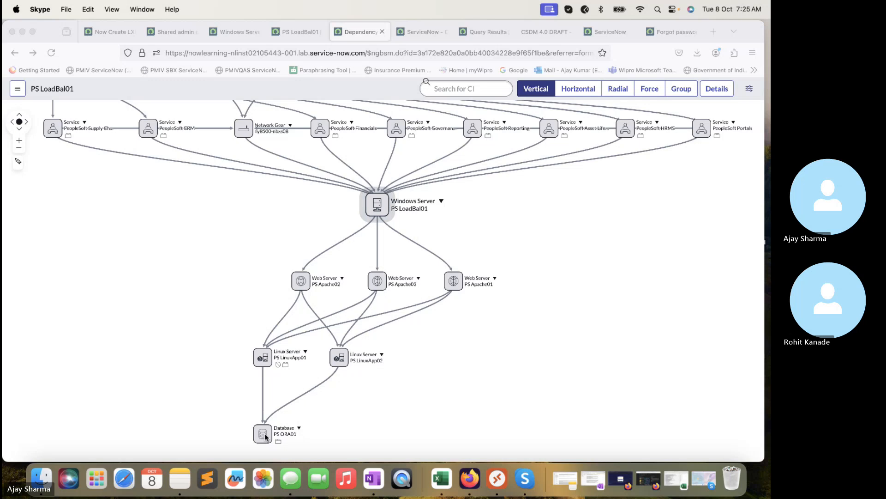
left_click(525, 242)
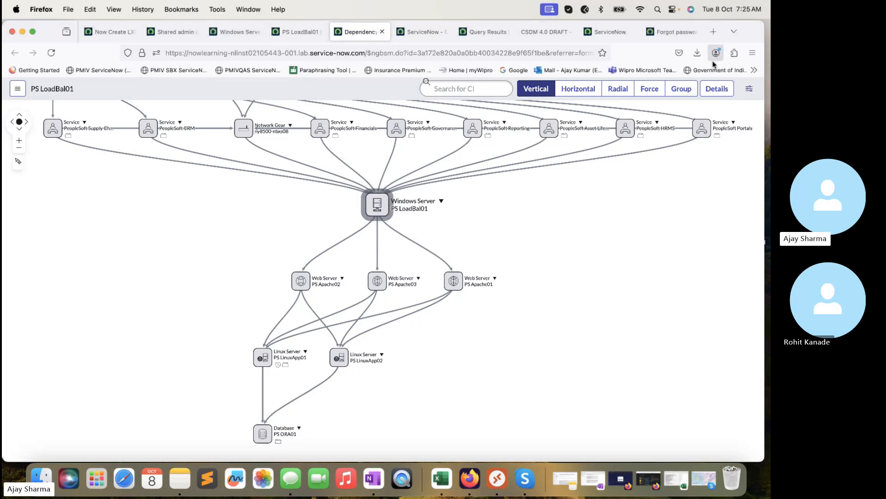
Set the dependency map's max levels to 1, apply it, and hide the details pane
left_click(716, 89)
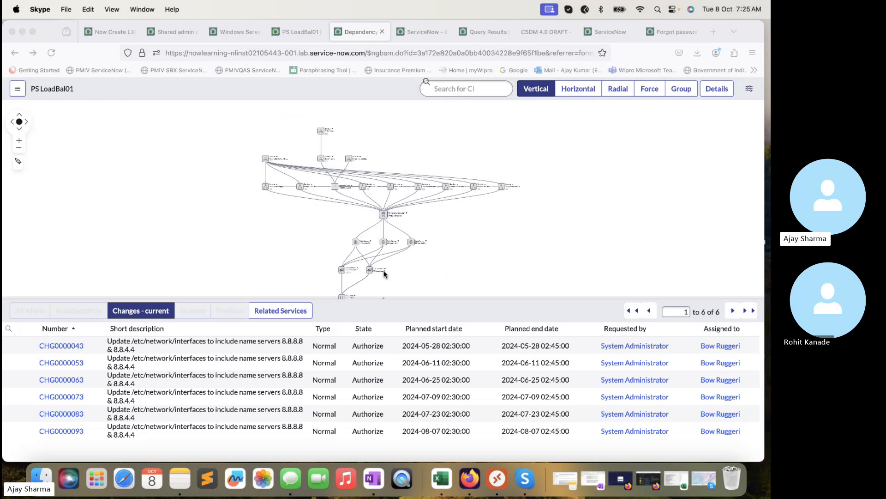
left_click(750, 89)
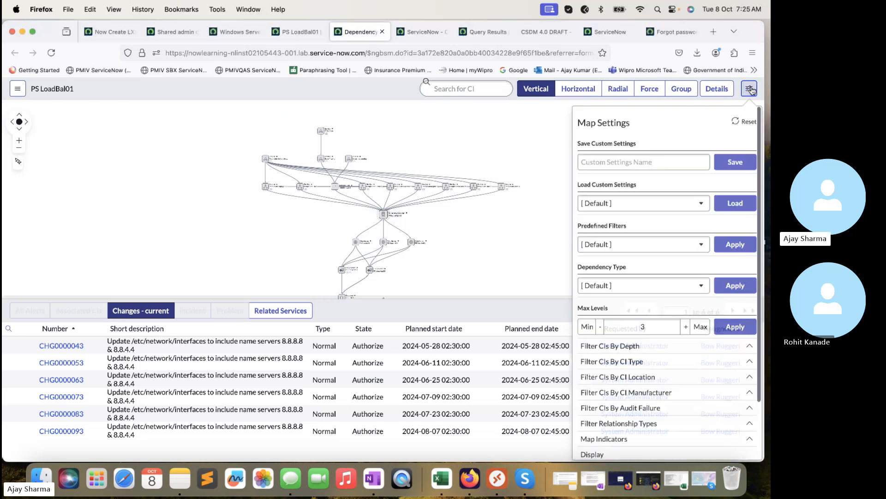
scroll(692, 273, "down", 1)
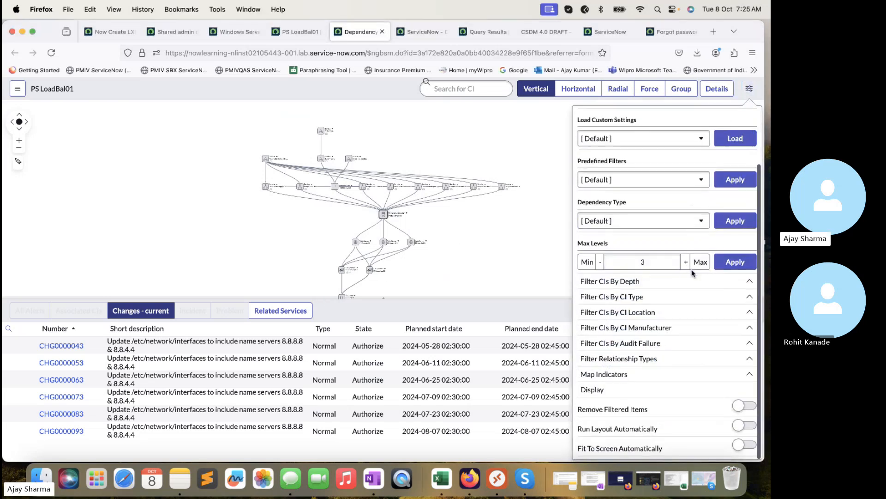
left_click(601, 263)
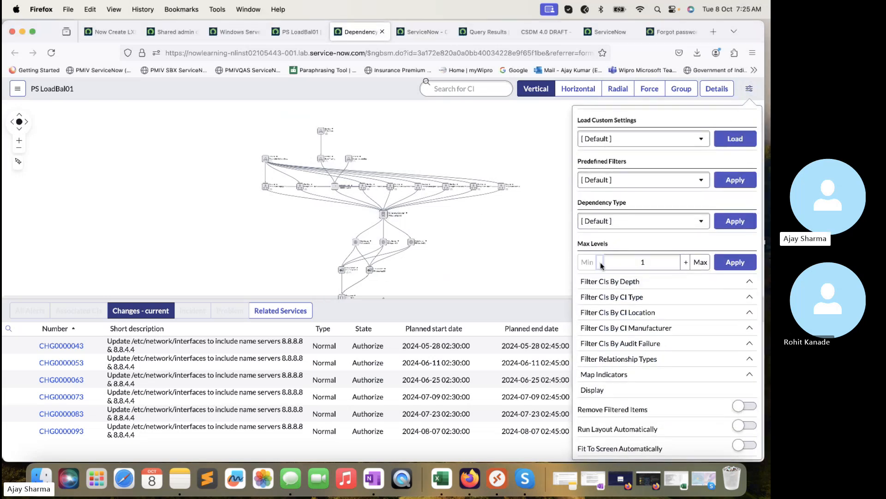
left_click(692, 433)
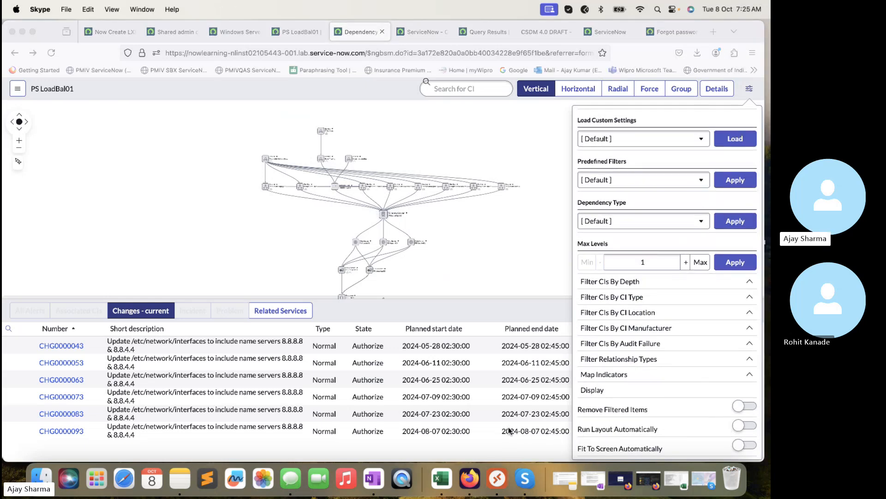
left_click(736, 406)
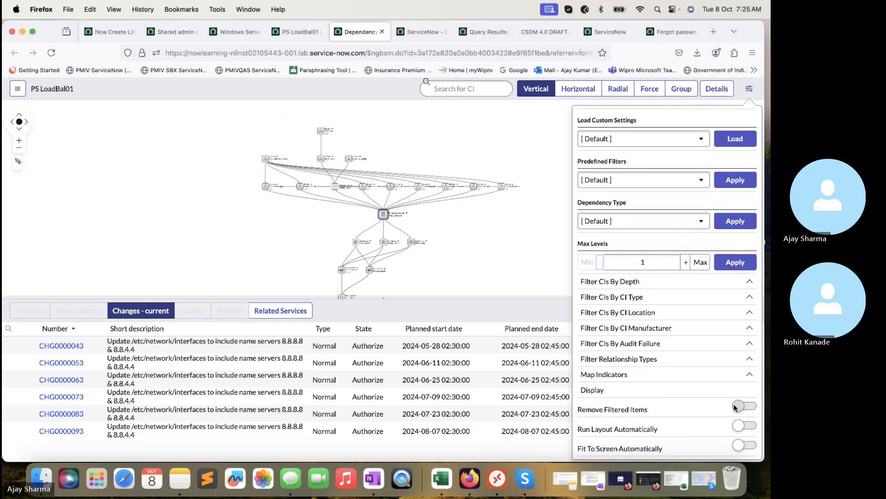
left_click(735, 262)
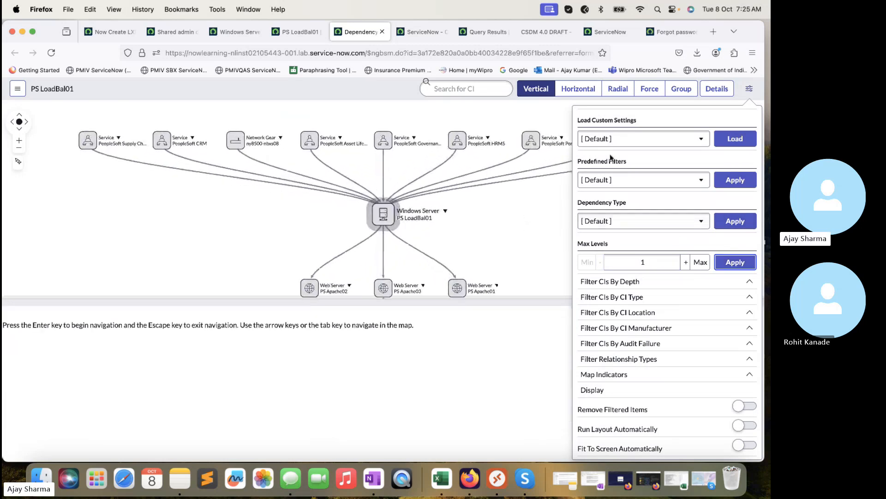
left_click(542, 276)
left_click(717, 88)
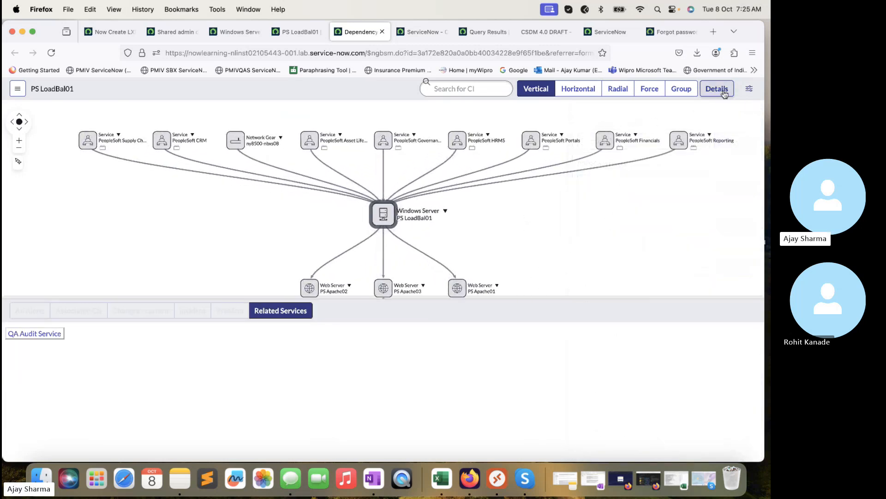
left_click_drag(614, 292, 598, 281)
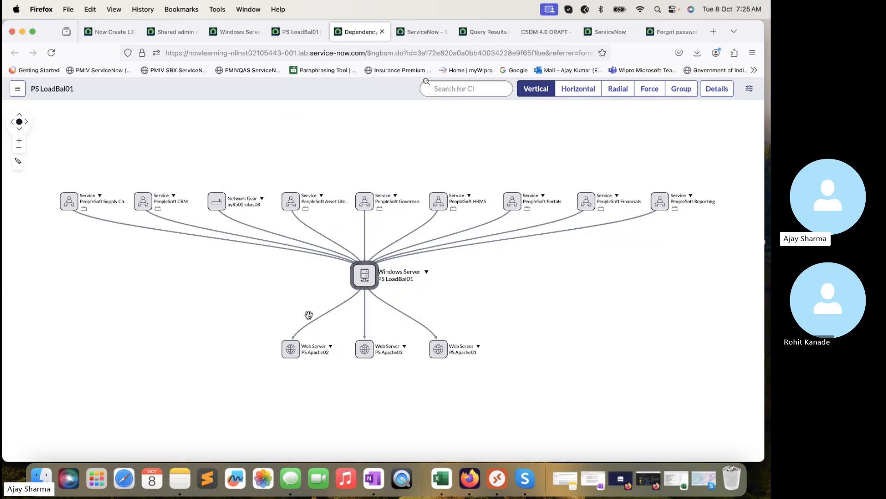
Raise the dependency map's max levels to 2, apply it, and examine the second-level services and Linux servers
left_click(749, 88)
left_click(690, 267)
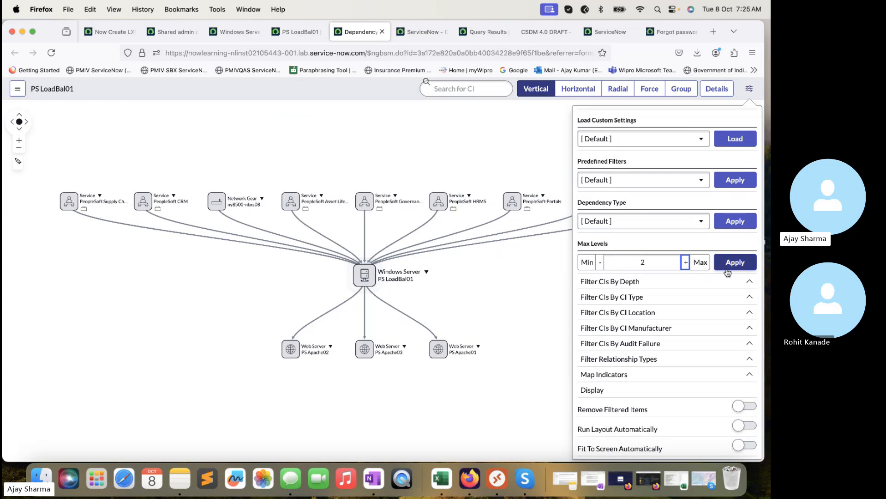
left_click(737, 262)
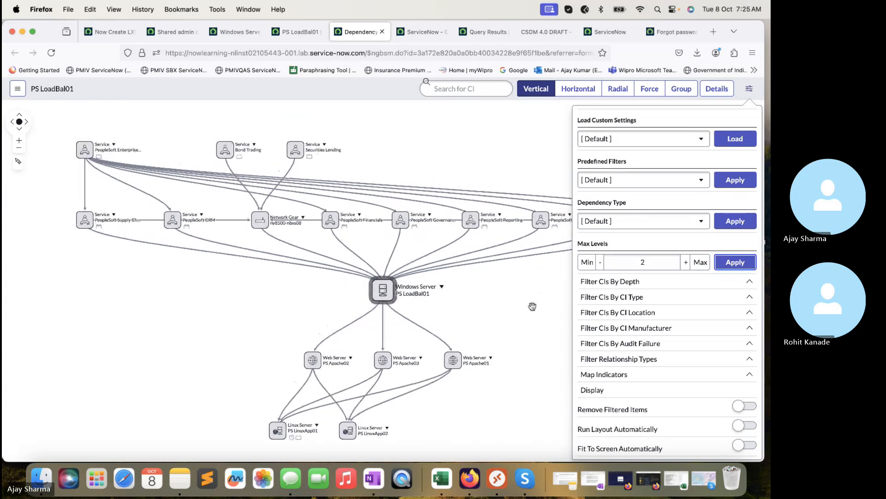
left_click_drag(492, 244, 515, 303)
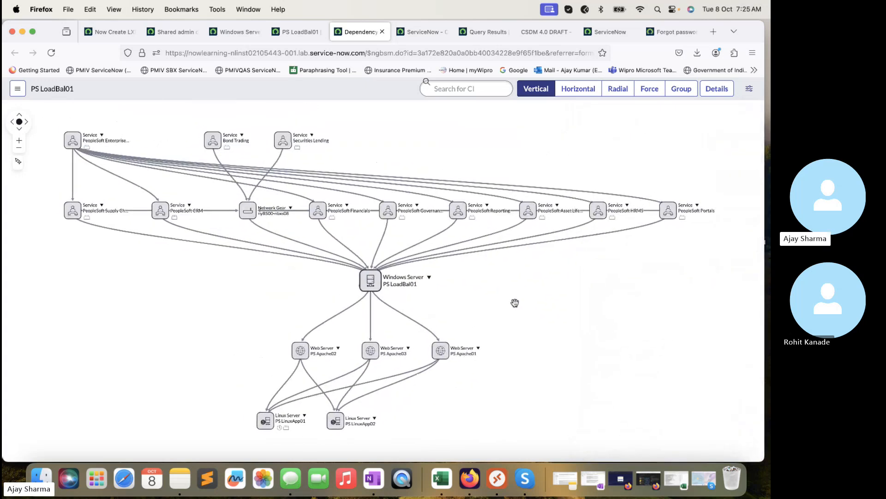
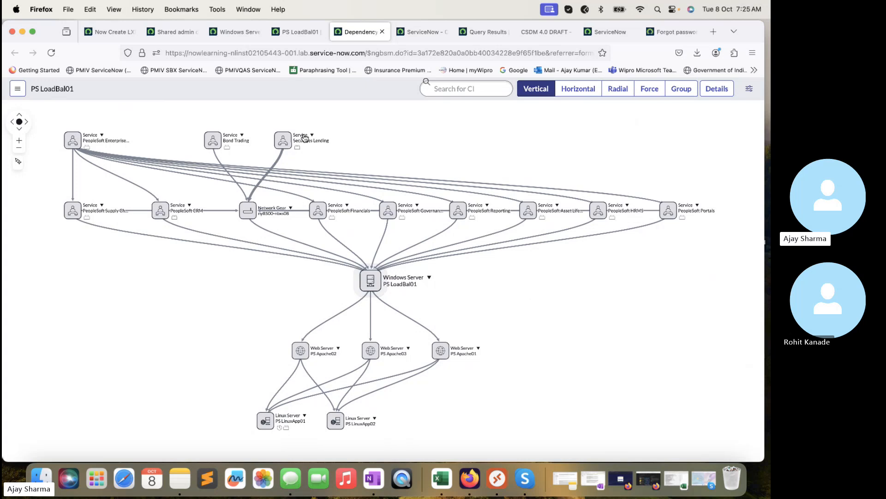
left_click_drag(467, 286, 453, 242)
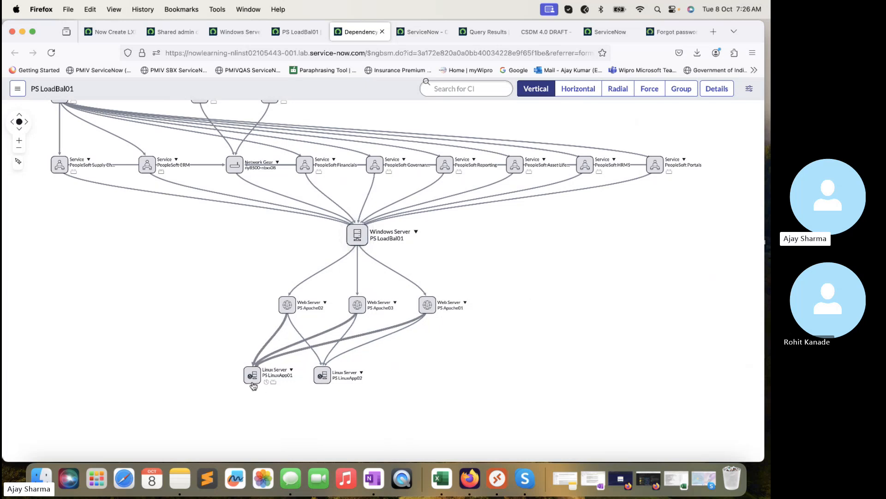
Raise the dependency map's max levels to 3, apply it, and examine the map from the IT Services node to the database
left_click(749, 89)
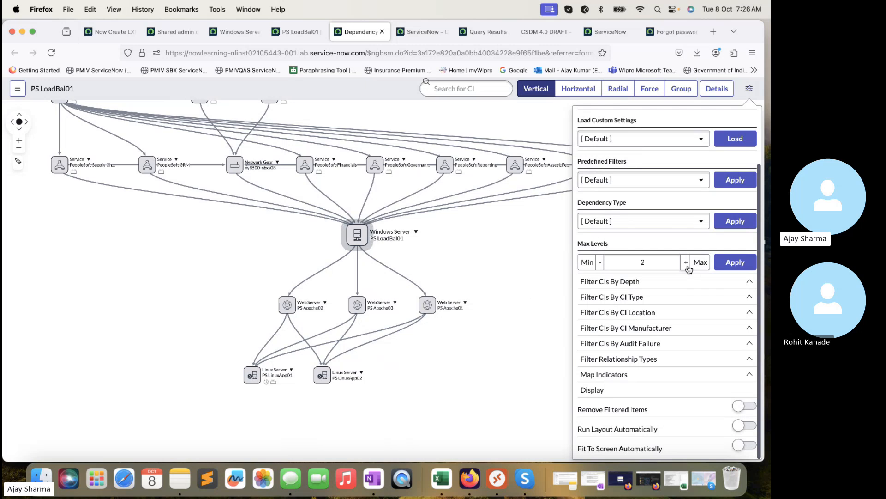
left_click(686, 262)
left_click(739, 262)
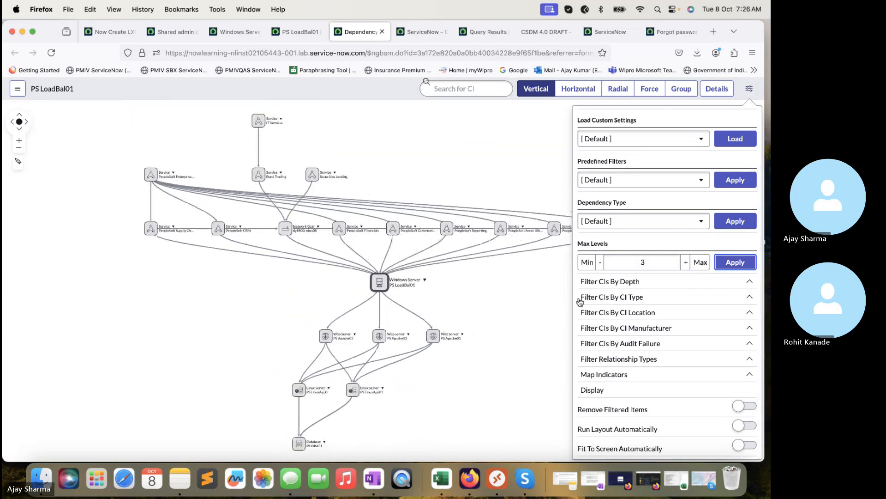
left_click_drag(505, 257, 501, 272)
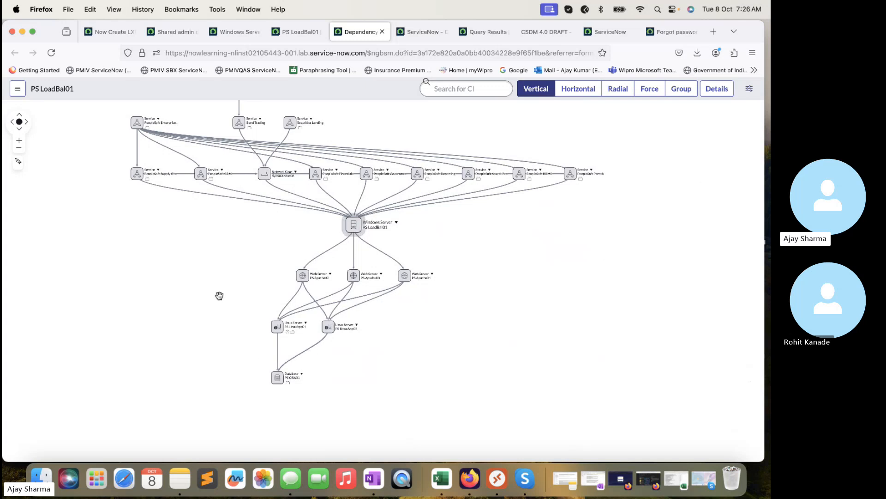
left_click_drag(220, 294, 209, 370)
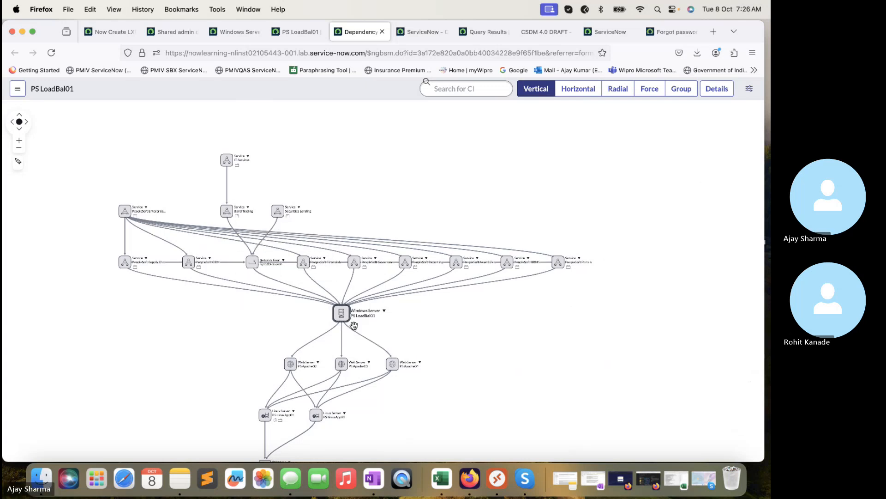
left_click_drag(528, 187, 514, 168)
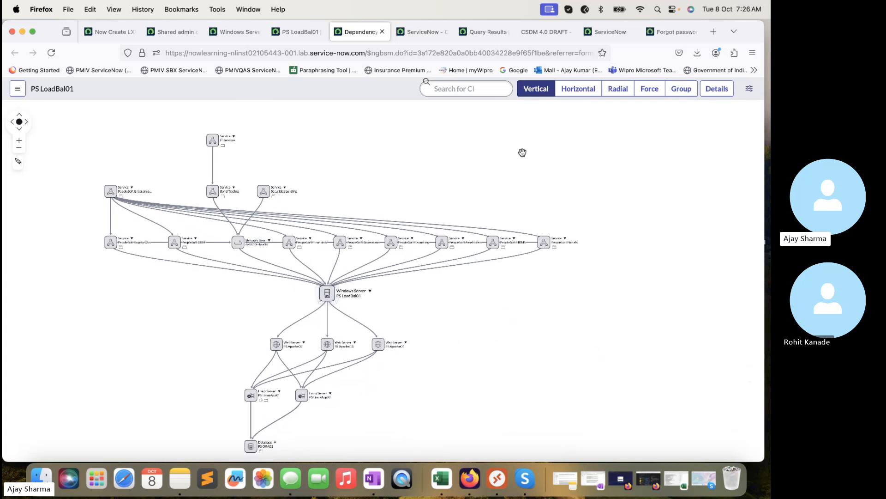
Set the dependency map's max levels to 5, apply it, and close the map settings
left_click(748, 88)
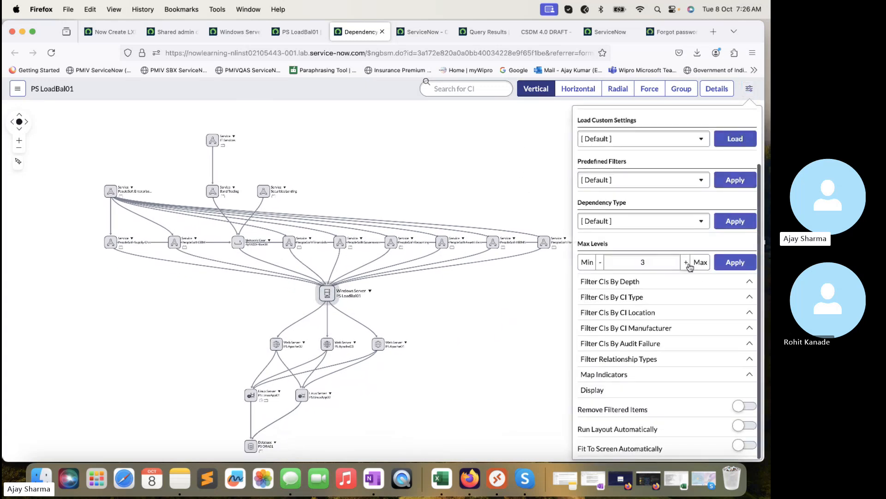
left_click(687, 264)
left_click(686, 263)
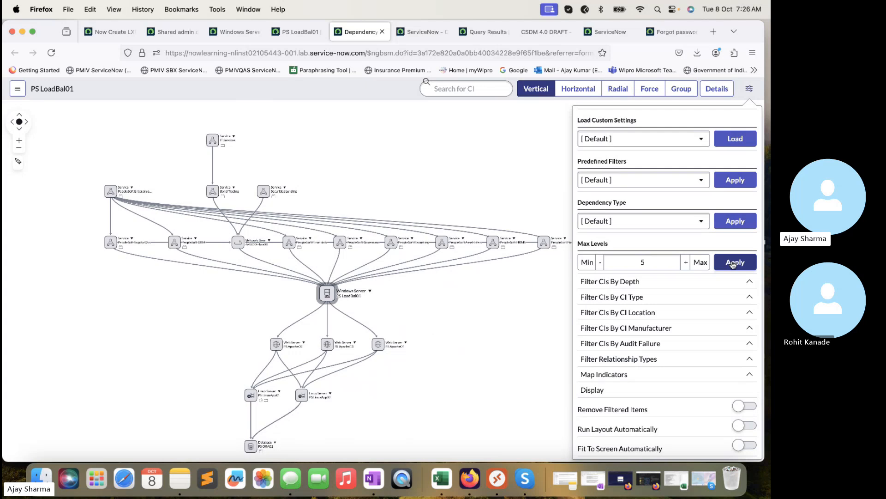
left_click(734, 262)
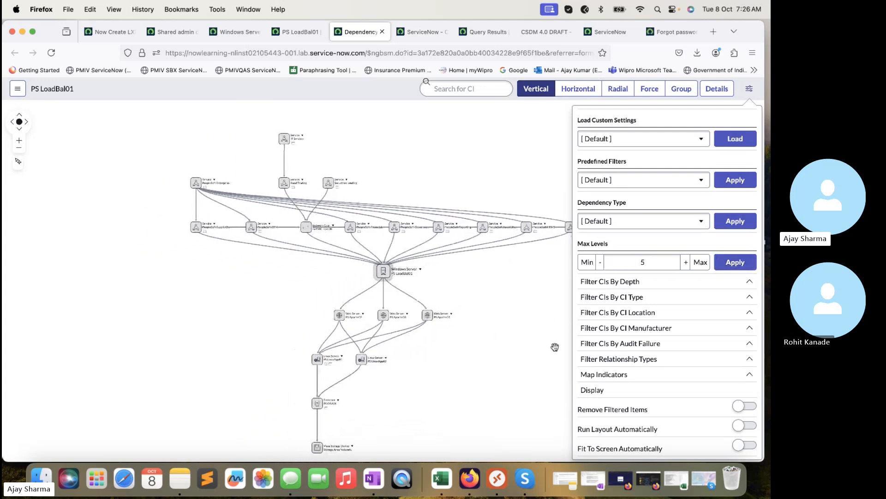
left_click(528, 321)
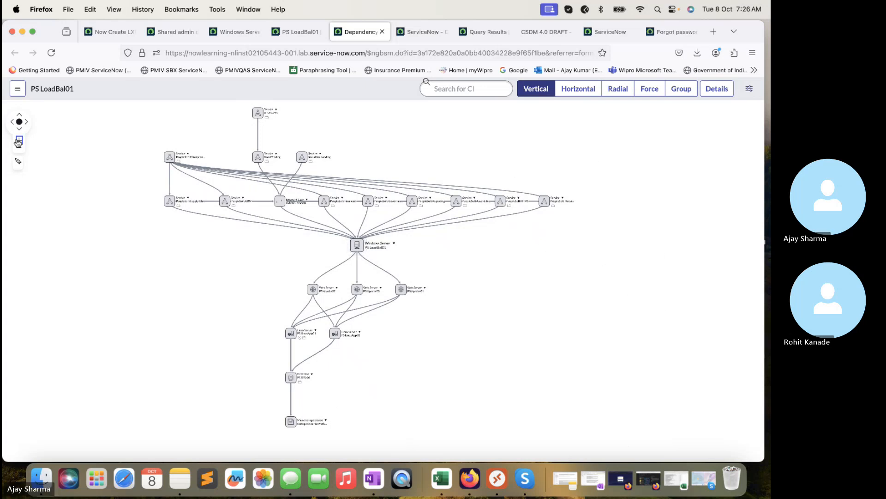
Examine the expanded dependency map from the PeopleSoft services and PS LoadBal01 through the web and Linux servers down to the mass storage device
left_click(18, 142)
left_click_drag(129, 301, 154, 148)
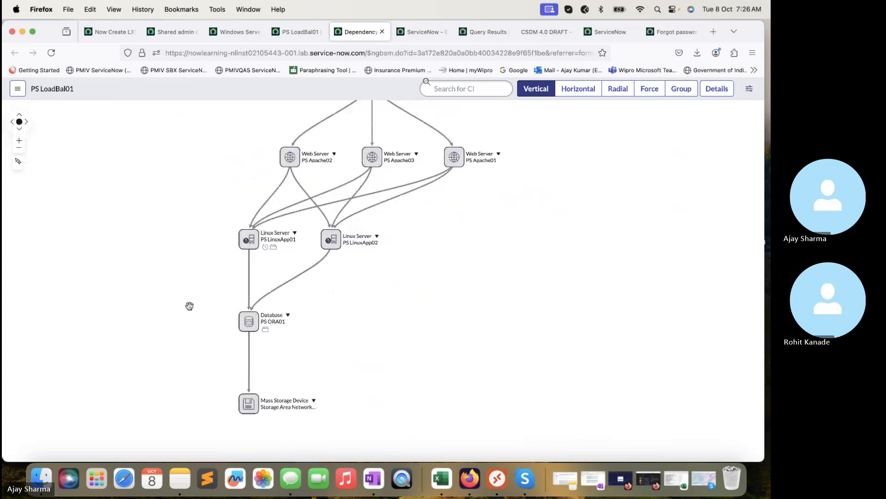
left_click_drag(189, 306, 187, 281)
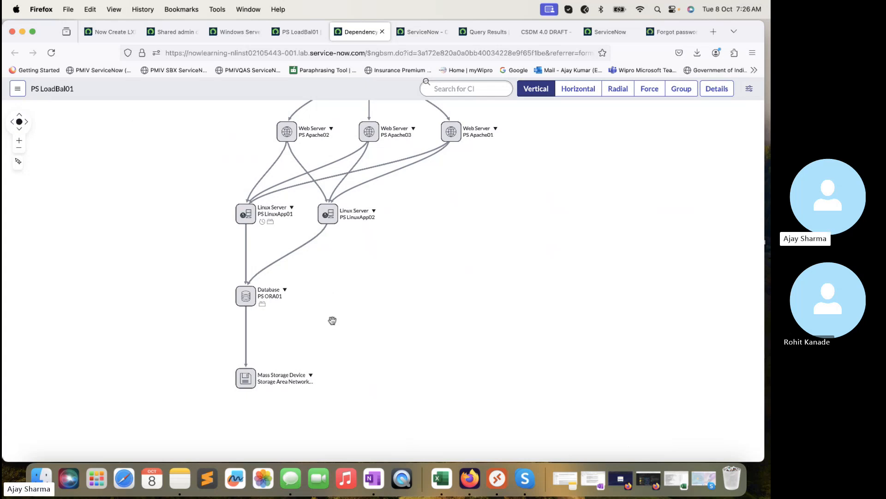
left_click_drag(463, 227, 418, 318)
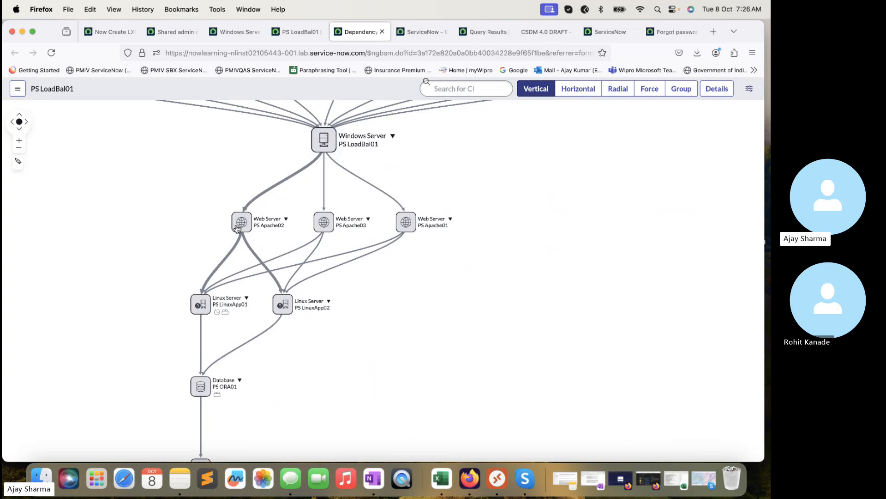
left_click_drag(302, 383, 315, 317)
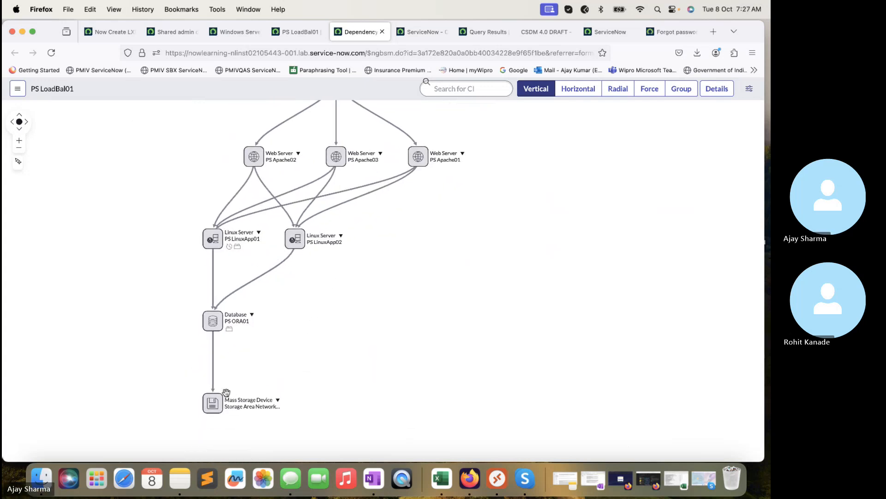
left_click_drag(471, 274, 425, 380)
left_click_drag(541, 251, 598, 322)
left_click_drag(595, 291, 624, 294)
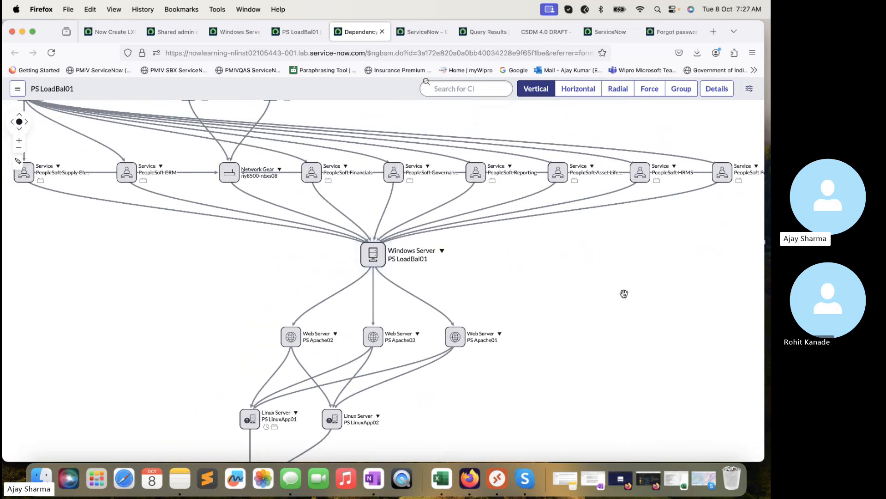
Compare the query results for PS LoadBal01 with the server's related items and the web servers on its dependency map
left_click(305, 33)
left_click(345, 30)
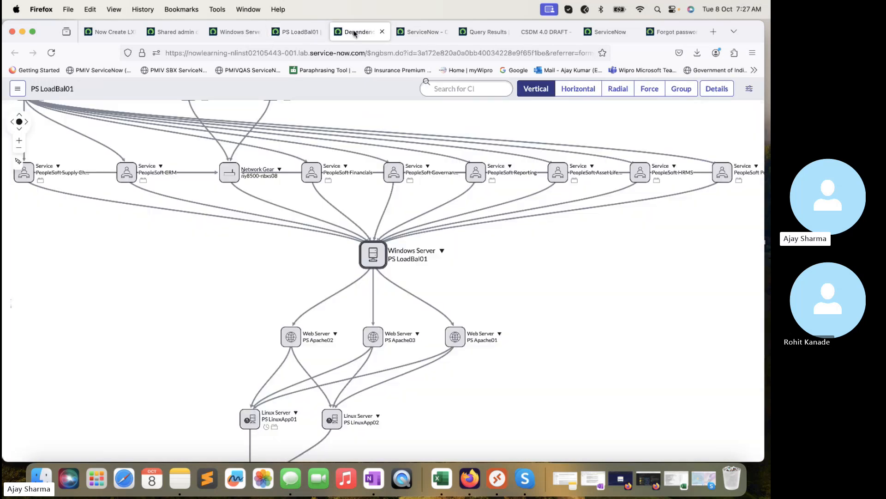
left_click(248, 31)
left_click(482, 32)
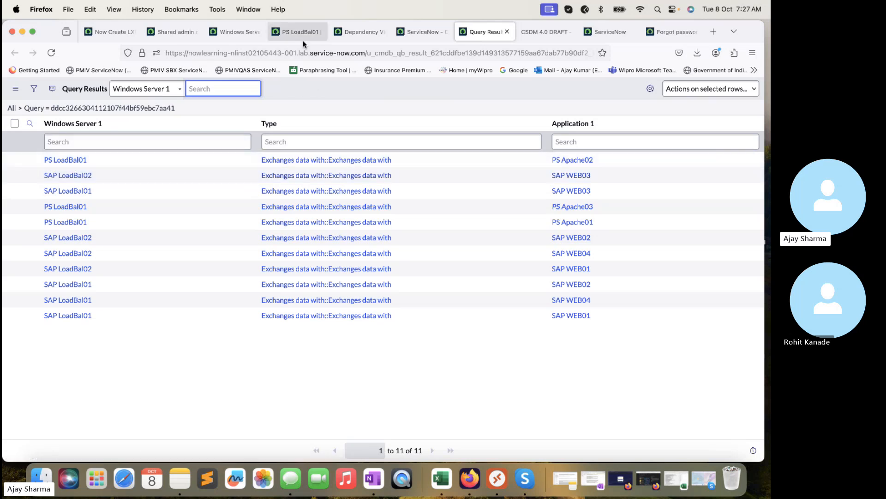
mouse_move(304, 38)
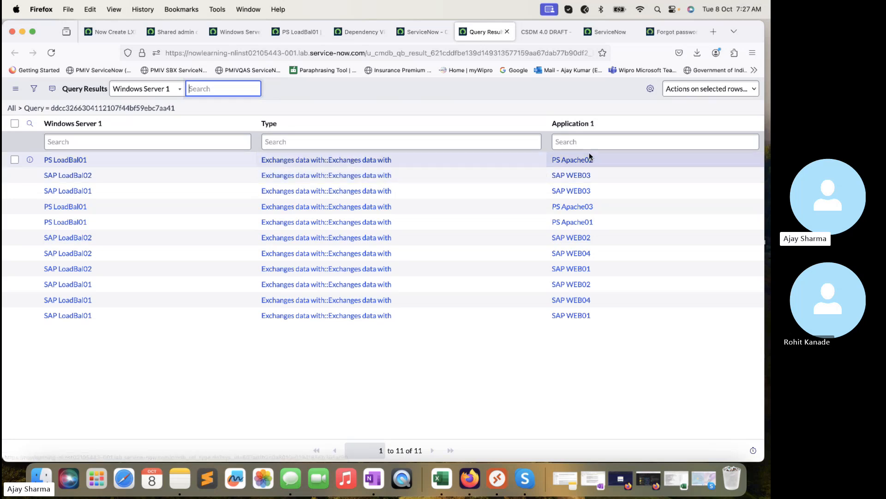
left_click(305, 37)
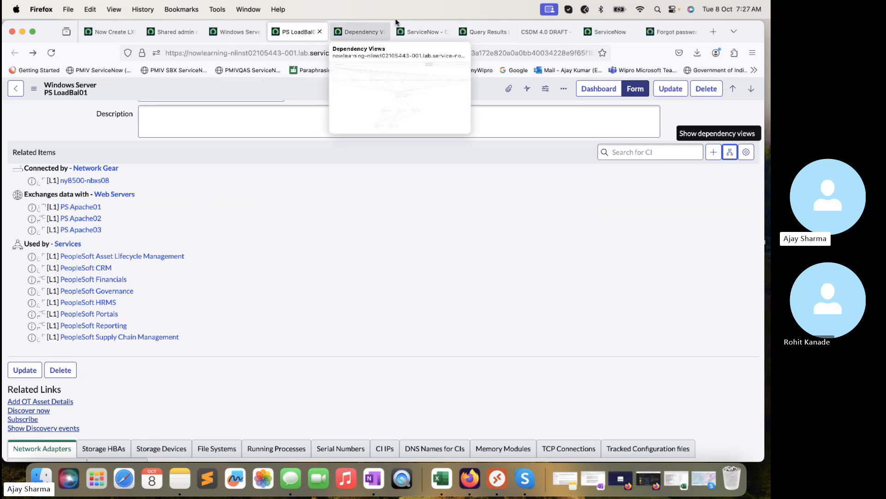
left_click(360, 31)
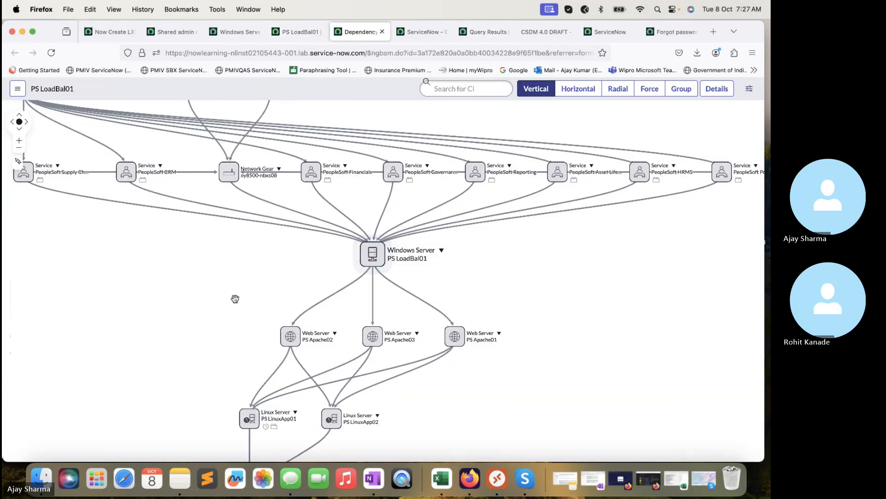
scroll(230, 291, "down", 2)
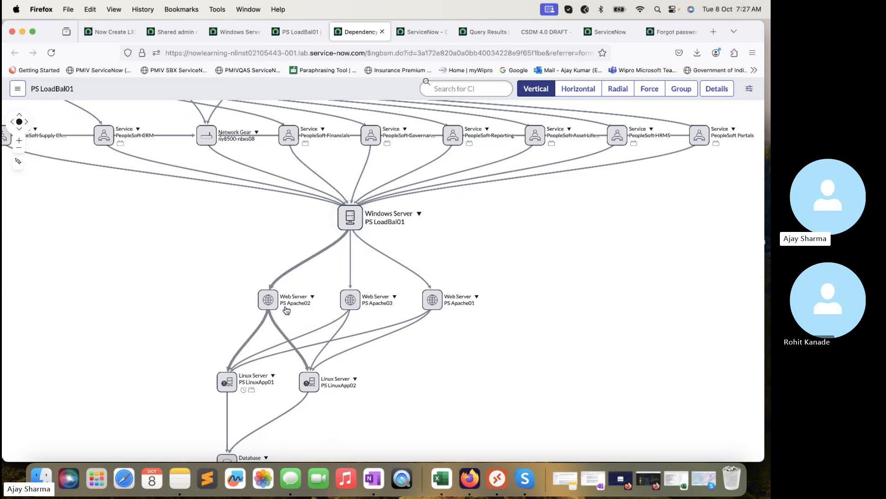
Recheck the server record and dependency map, and return to the TechTrek with AJ query in CMDB Query Builder
left_click(295, 32)
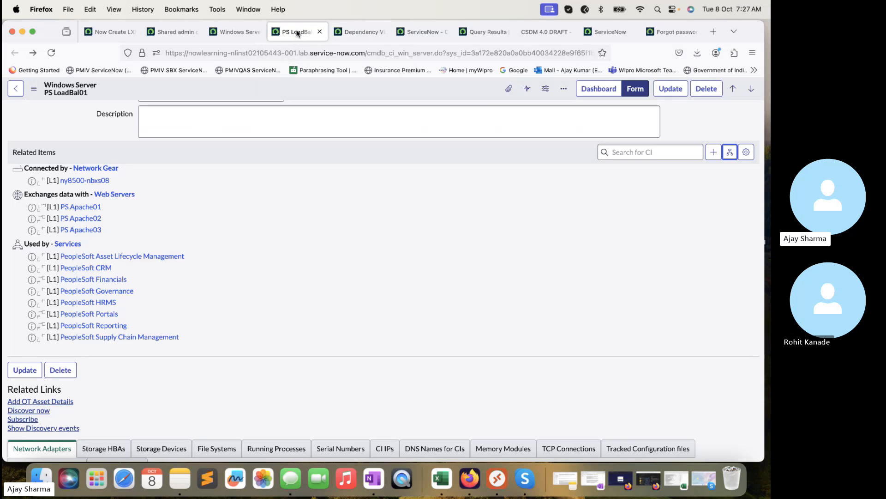
left_click(361, 30)
left_click(423, 31)
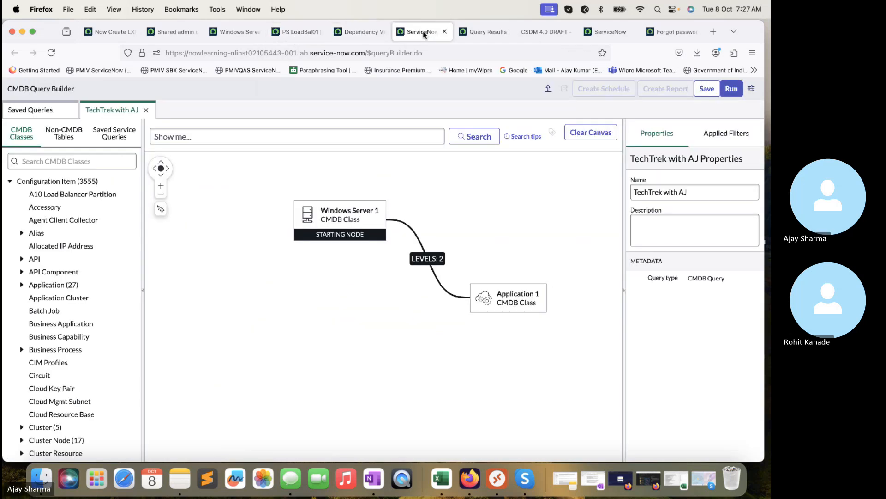
left_click(359, 32)
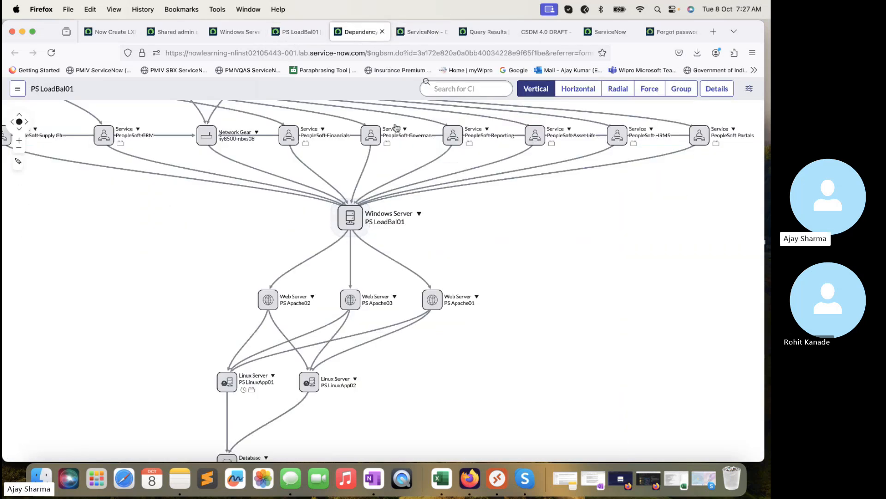
left_click(482, 32)
left_click(419, 33)
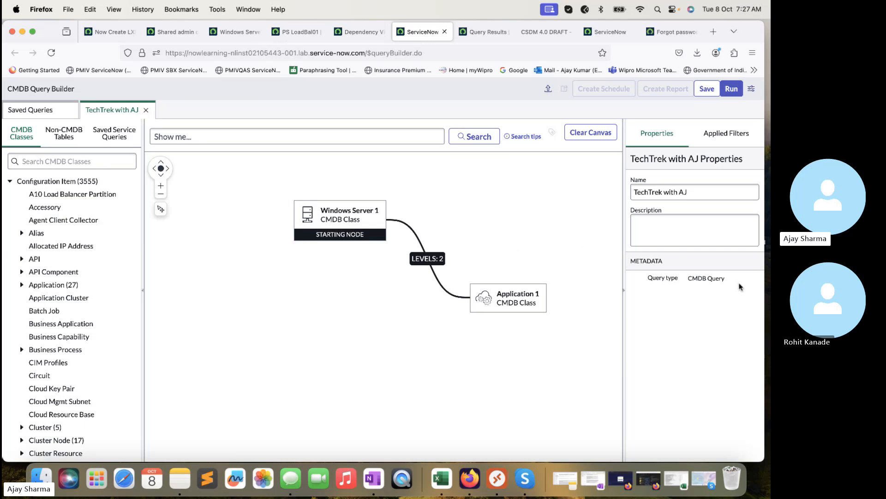
Review the query's applied filters and properties, and the report columns of the Windows Server 1 and Application 1 nodes
left_click(726, 134)
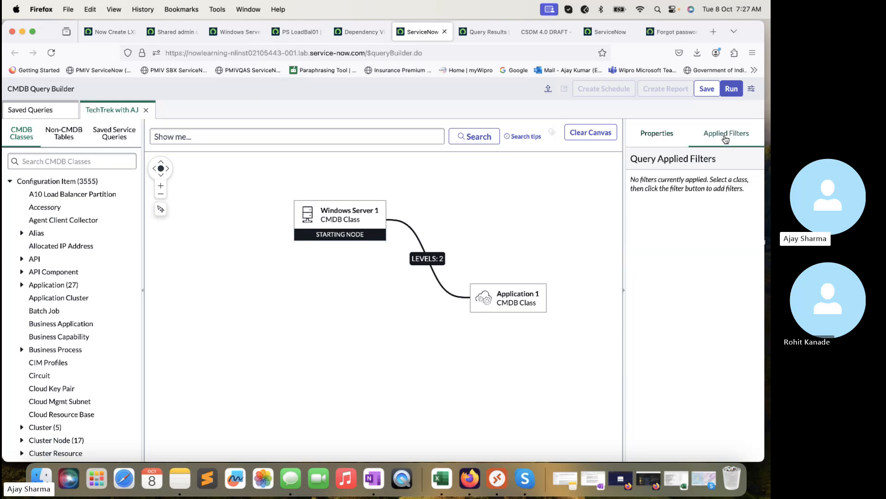
left_click(677, 140)
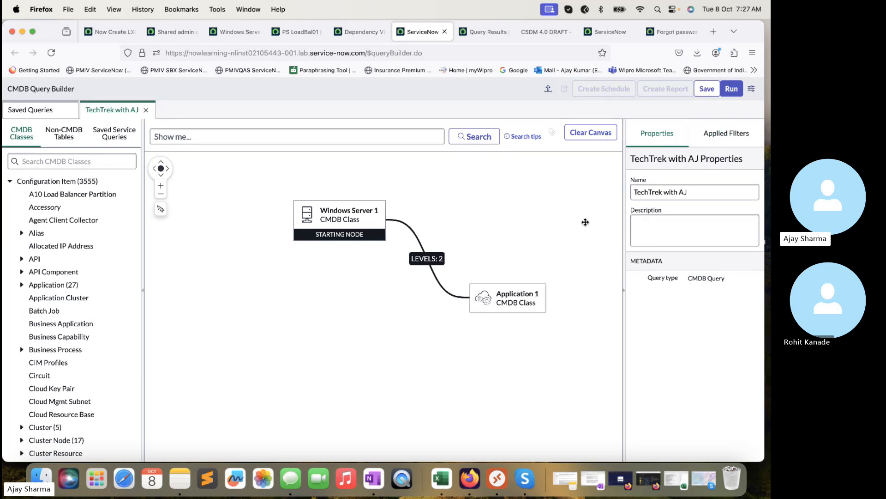
left_click(327, 226)
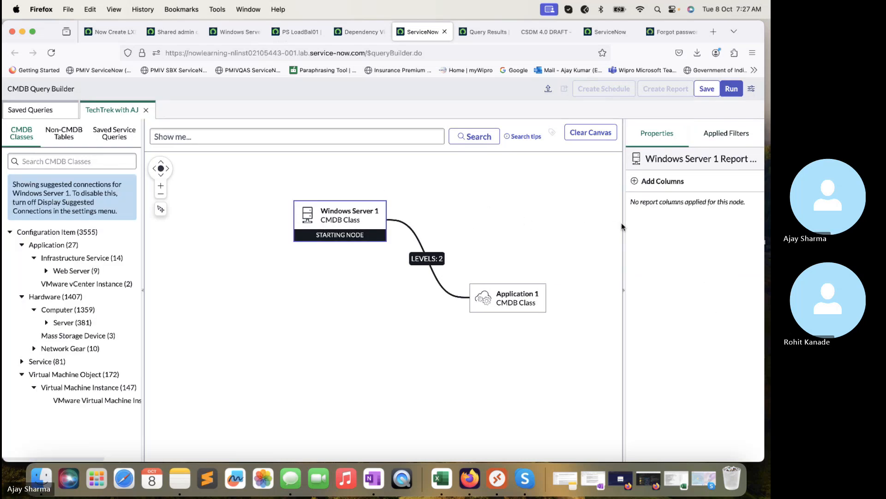
left_click(521, 304)
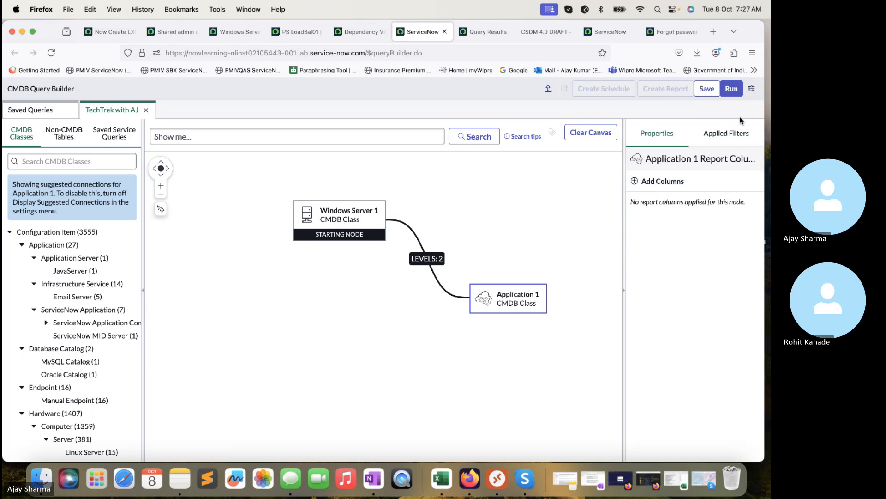
left_click(734, 135)
left_click(665, 142)
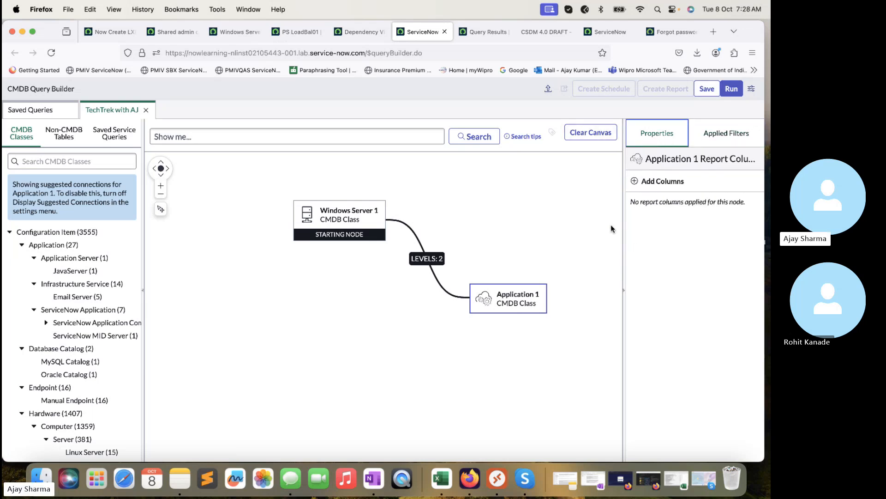
Inspect the Windows Server 1 node, the applied filters and the query builder settings, and return to the query's properties
left_click_drag(486, 257, 456, 231)
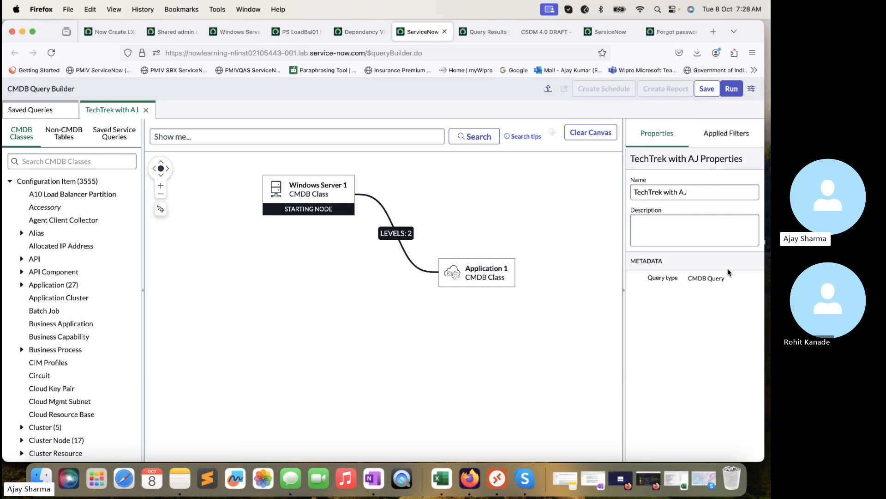
left_click(308, 205)
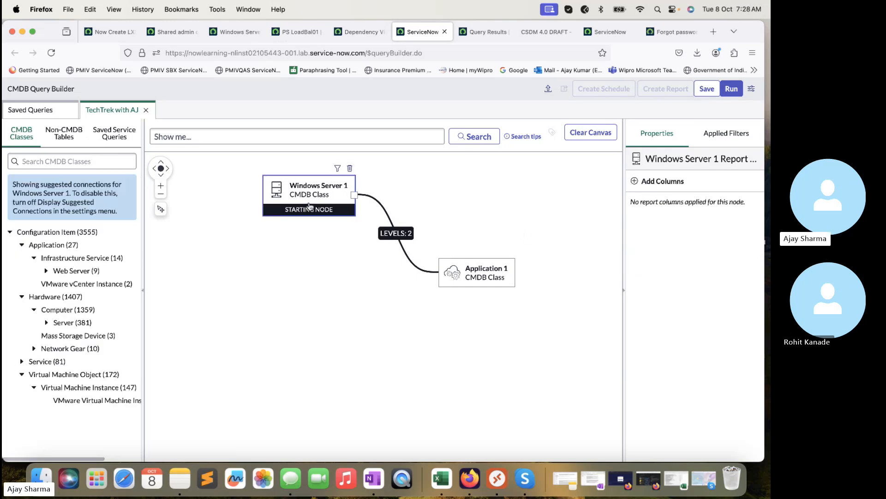
left_click(343, 211)
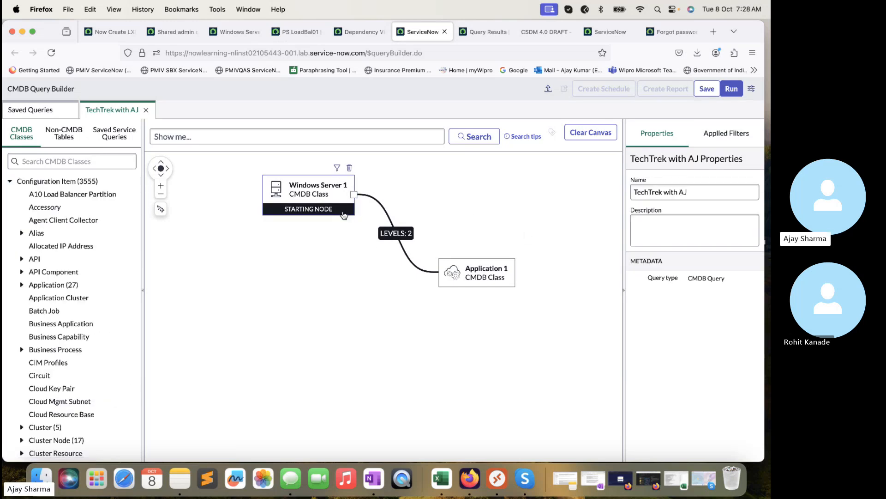
left_click(741, 127)
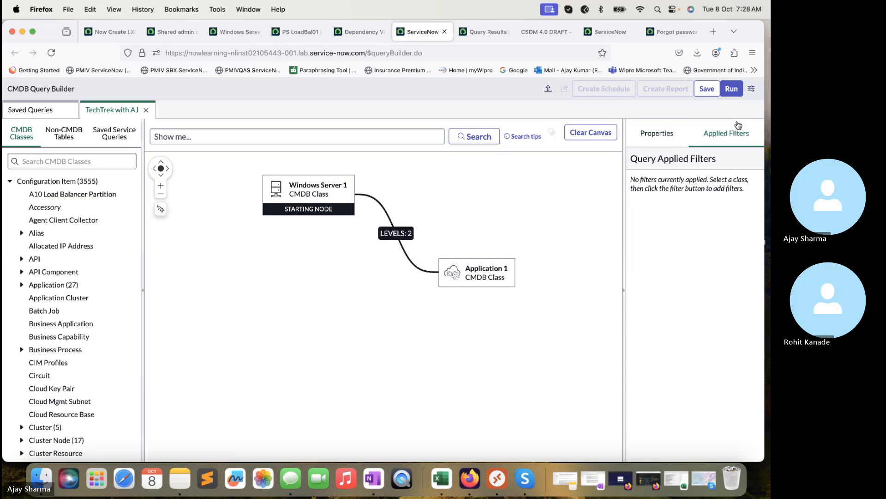
left_click(751, 88)
left_click(663, 265)
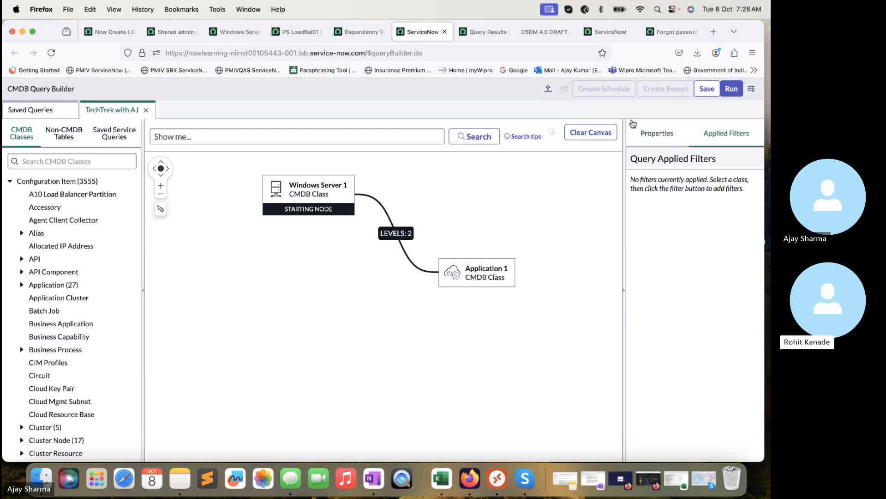
left_click(651, 131)
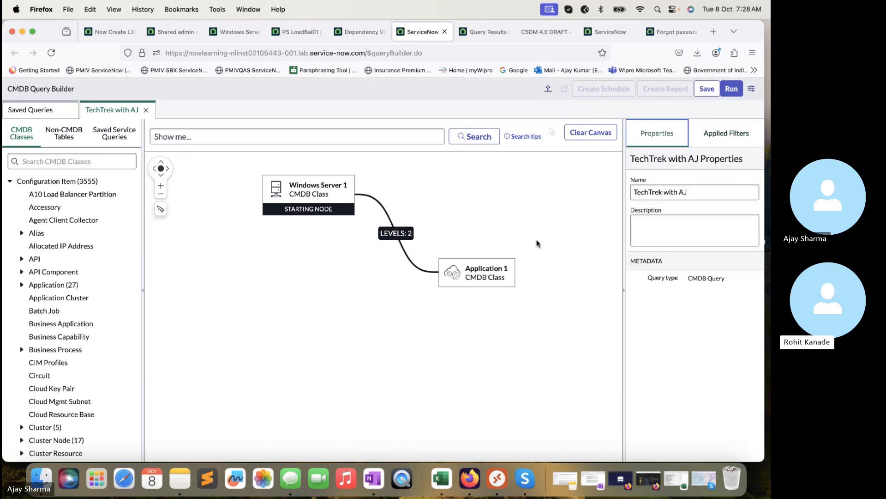
Check the options for adding report columns to the Application 1 node
left_click(480, 277)
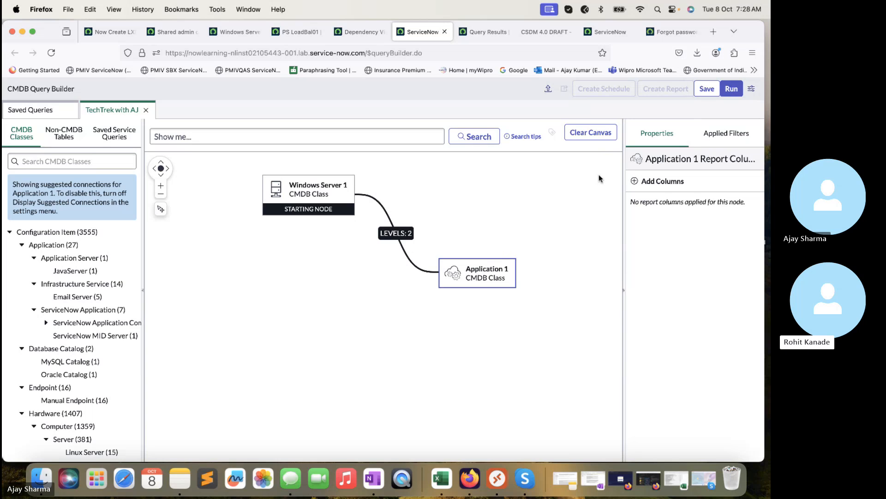
left_click(632, 181)
left_click(631, 183)
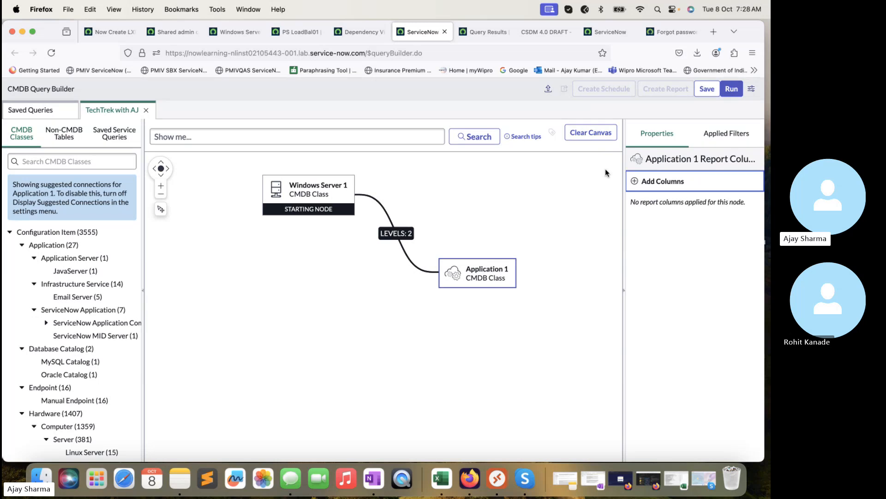
Recheck the applied filters, and save the TechTrek with AJ query
left_click(297, 194)
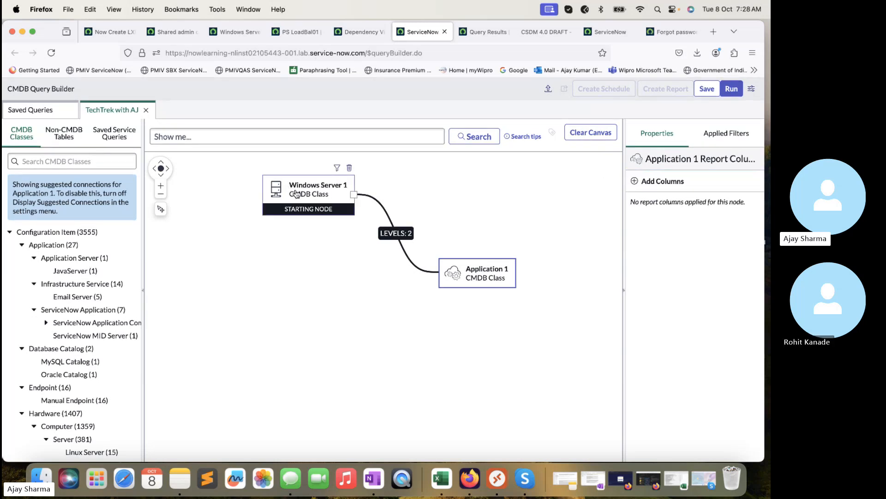
left_click(734, 138)
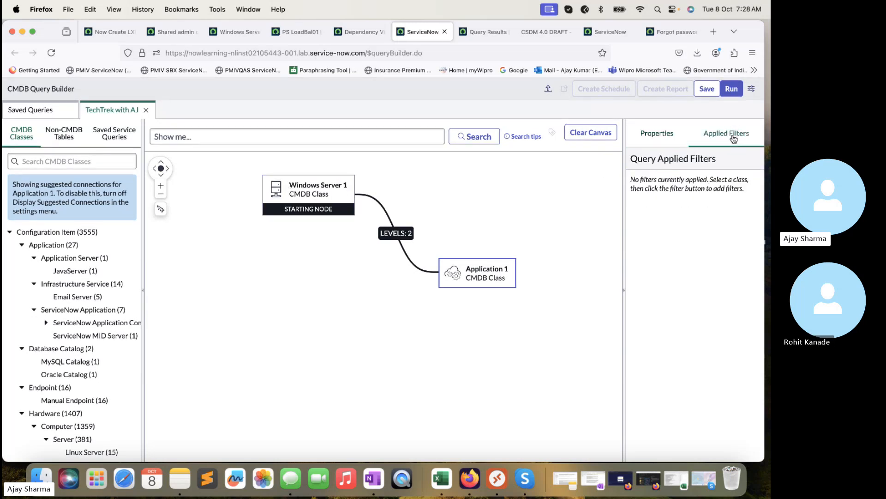
left_click(677, 133)
left_click(707, 89)
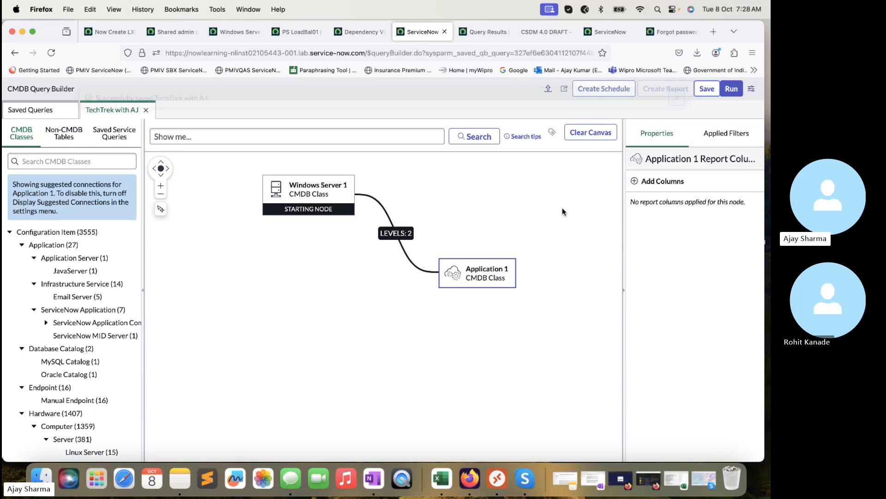
left_click(677, 97)
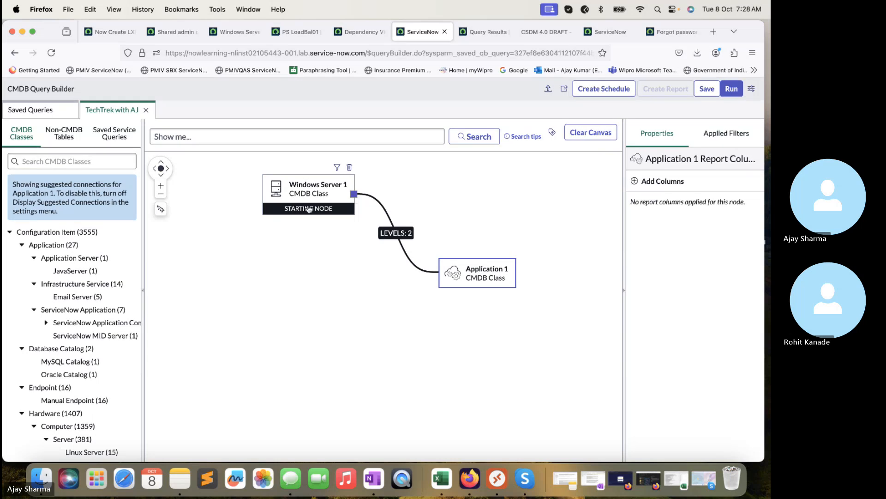
View the filters for the Windows Server 1 node, close them and deselect the node
left_click(336, 168)
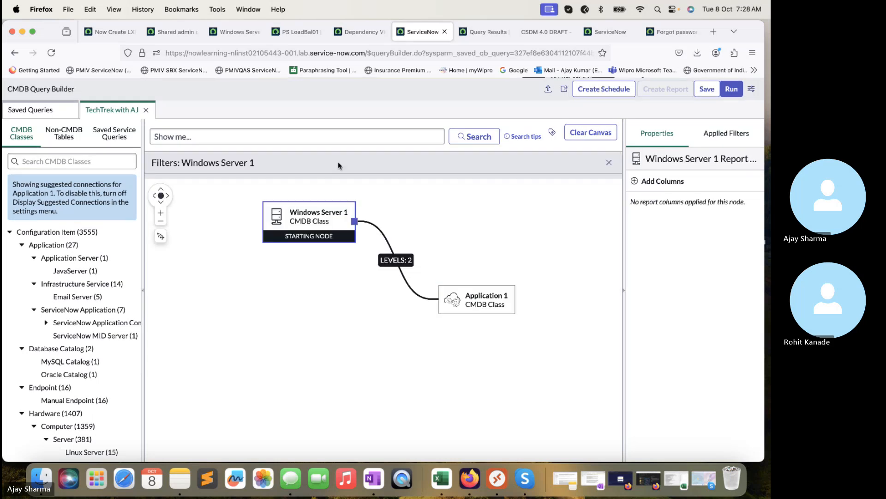
left_click(610, 162)
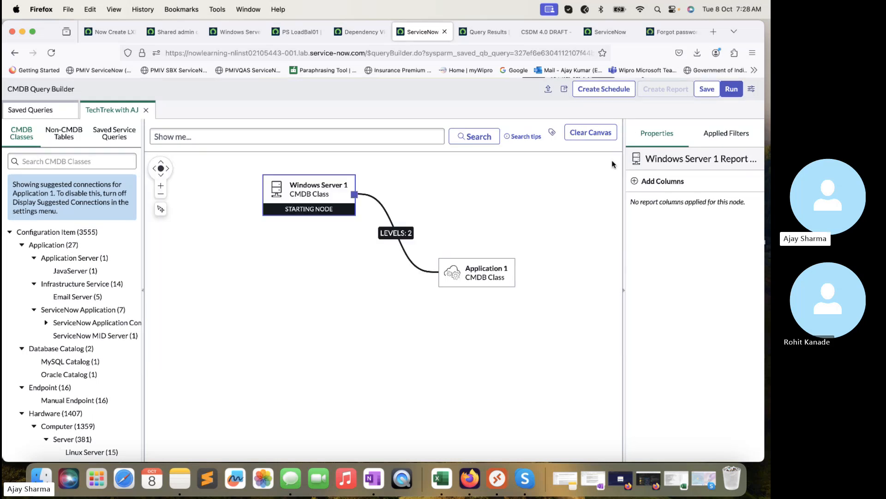
left_click(293, 202)
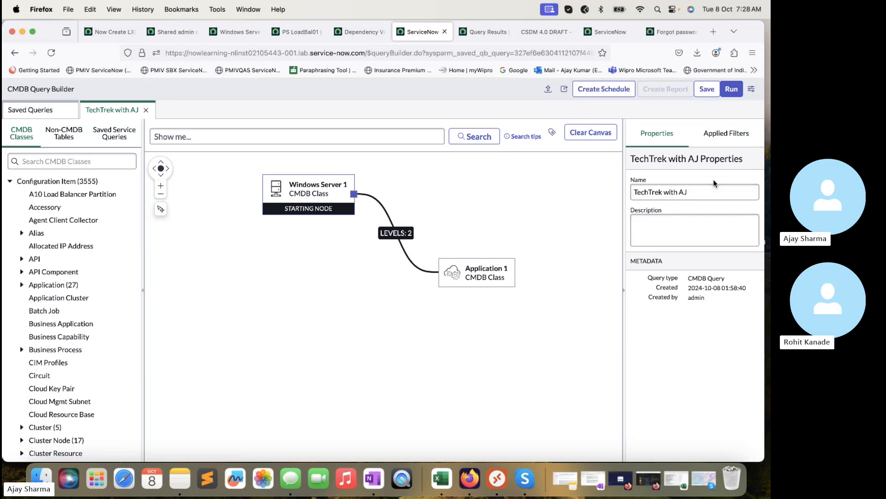
Inspect the Application 1 node's report columns and the applied filters, and return to its properties
mouse_move(477, 275)
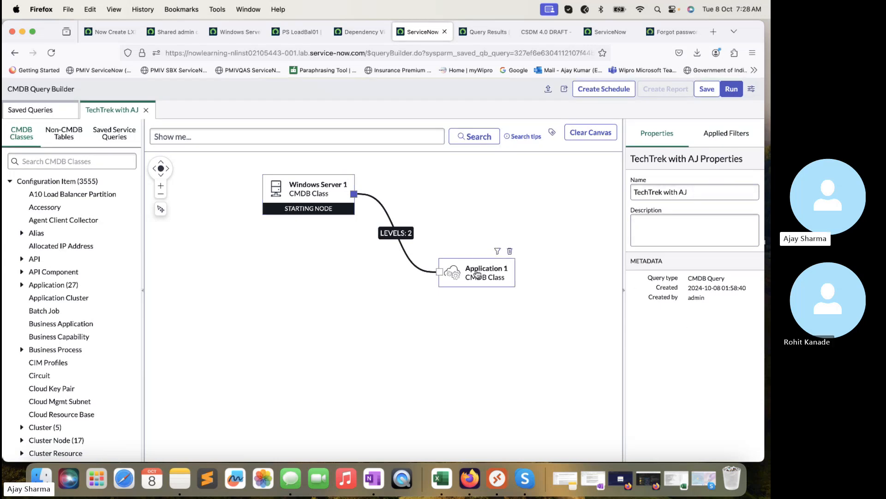
left_click(439, 272)
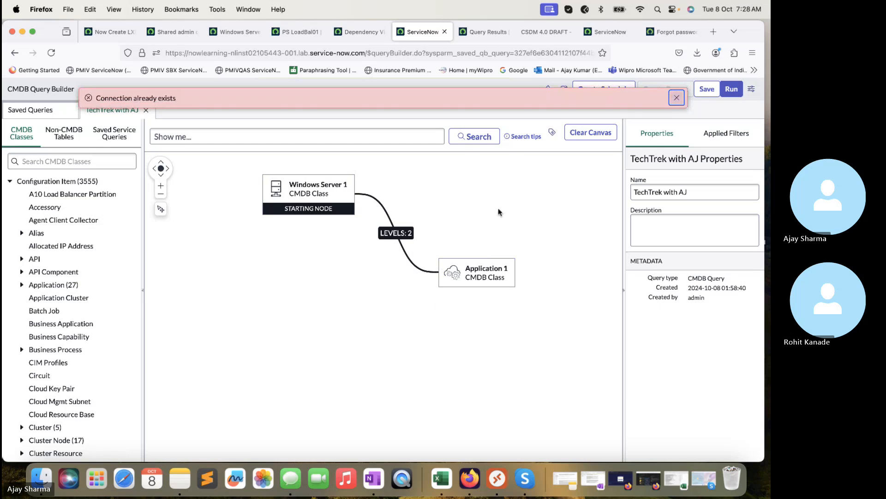
left_click(676, 98)
left_click(484, 271)
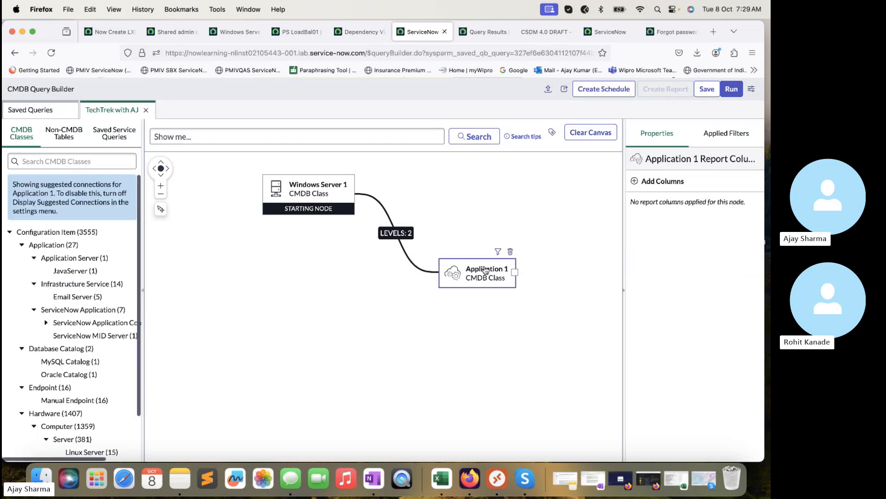
left_click(739, 135)
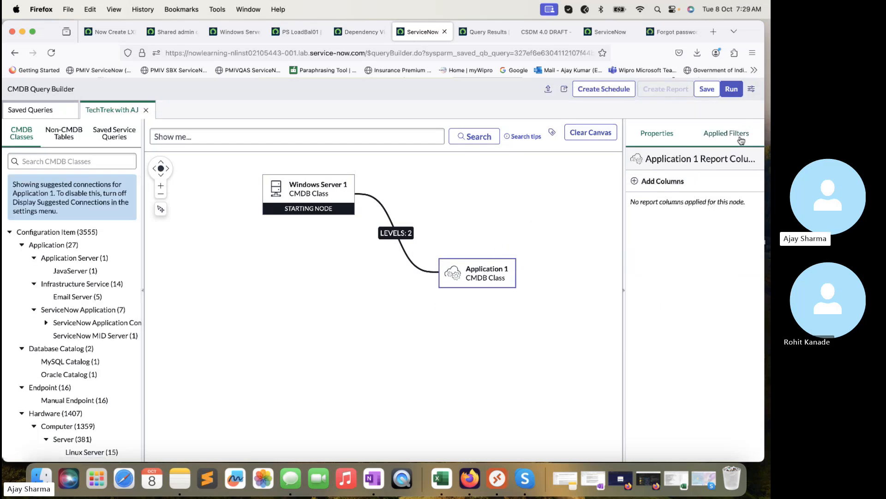
left_click(654, 134)
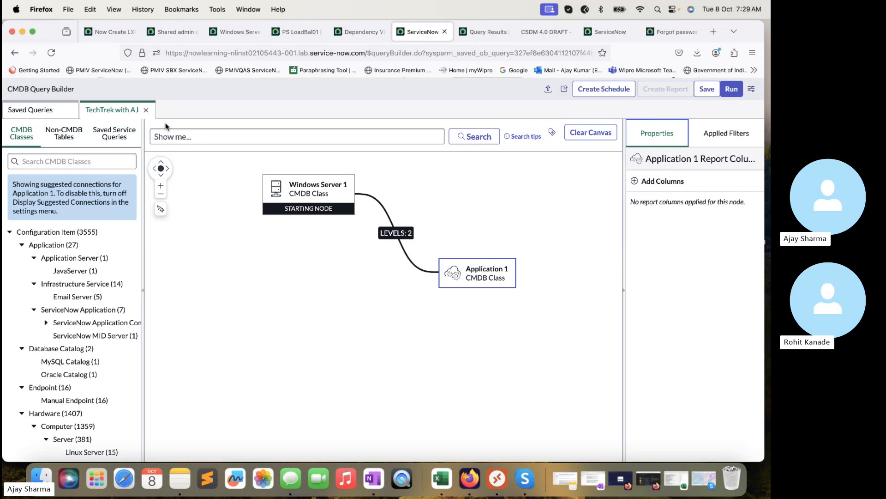
Create a new CMDB query named Linux Server, saving the changes to the TechTrek with AJ query
left_click(38, 119)
left_click(136, 225)
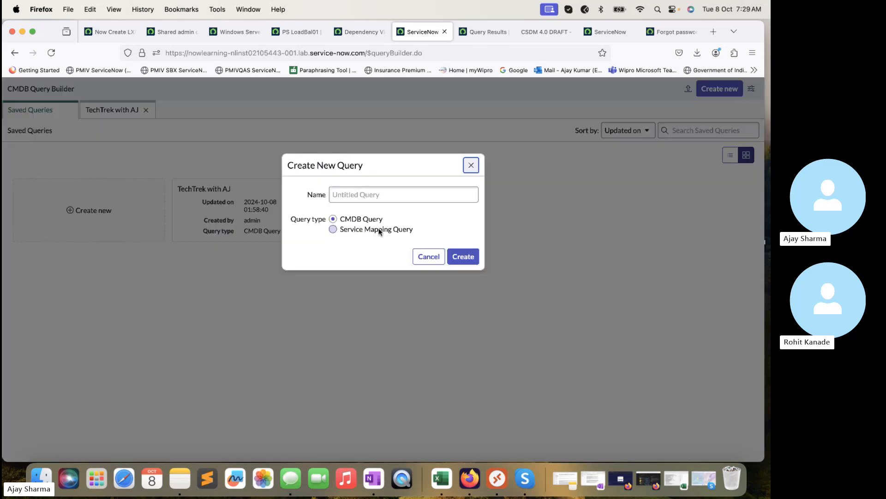
left_click(411, 197)
type("Li")
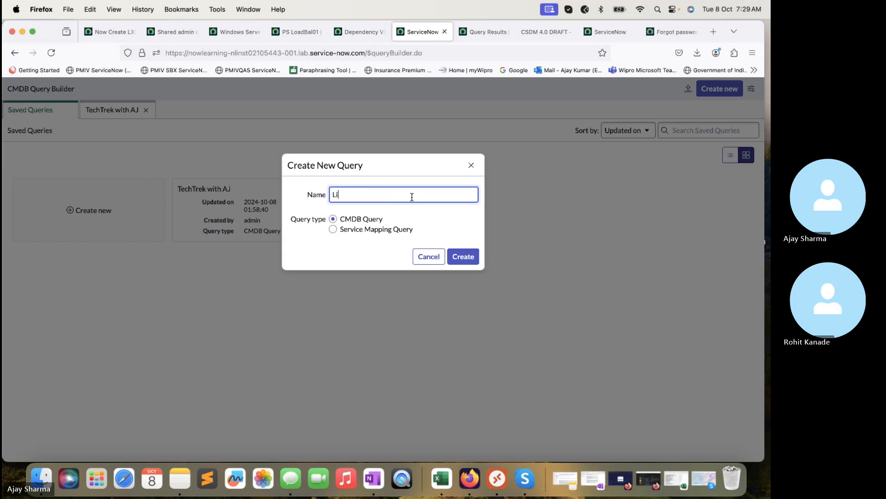
type("nux Server")
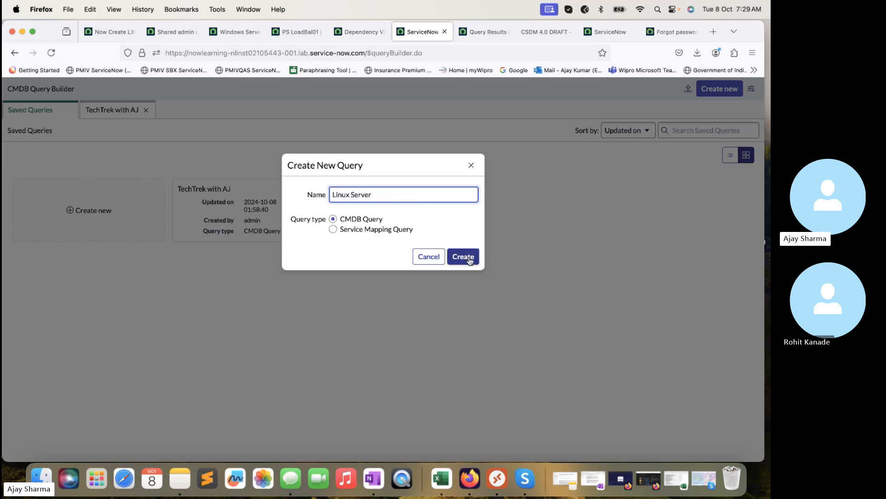
left_click(464, 257)
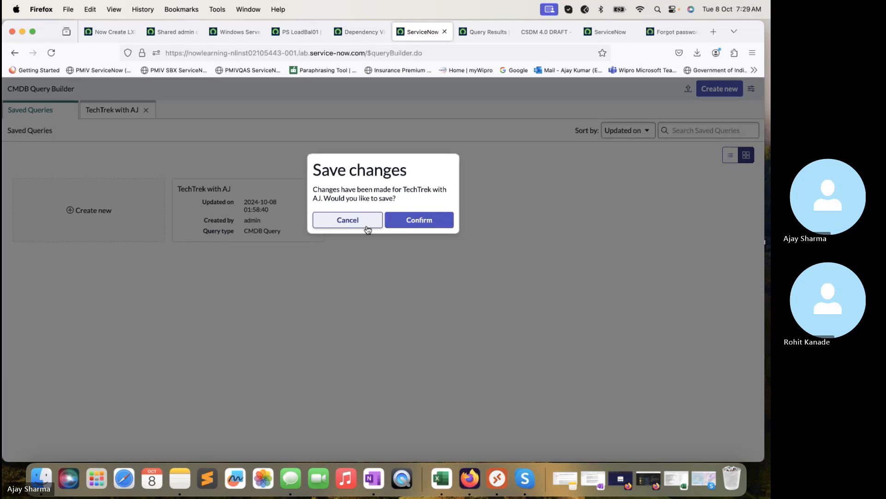
left_click(413, 219)
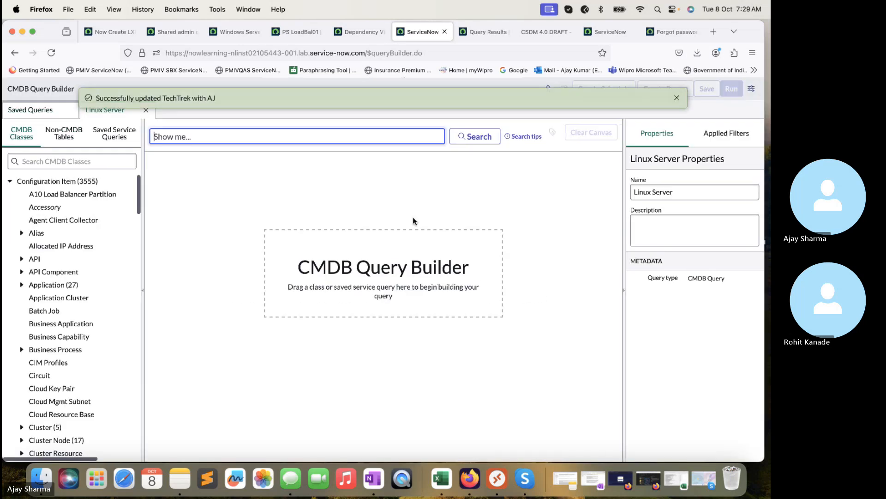
Find the Linux Server class by searching for Linux, and add it to the canvas as the starting node
left_click(60, 162)
type("L")
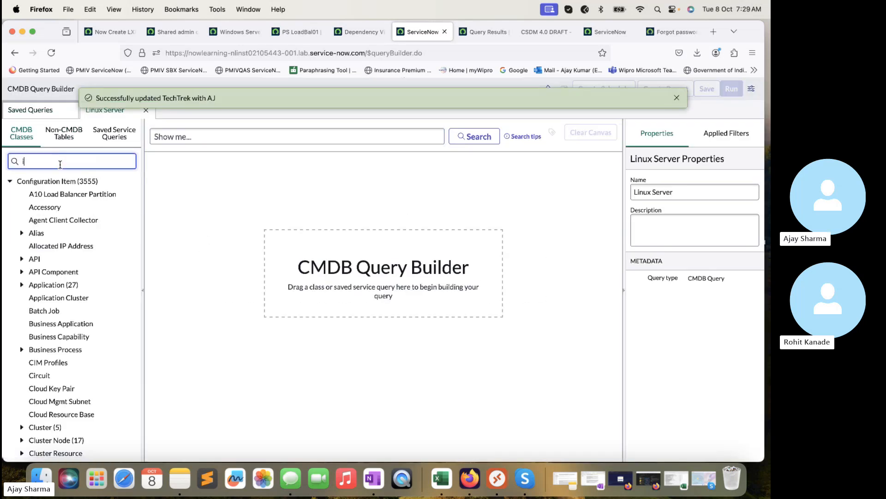
type("inux")
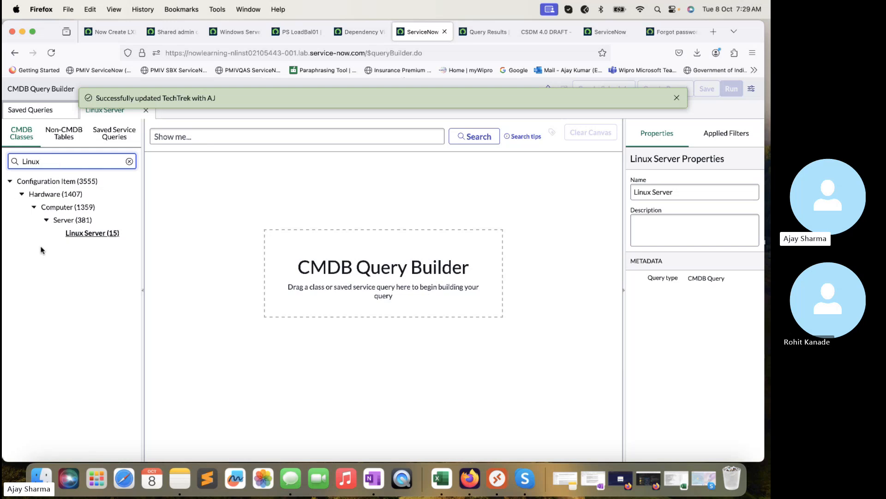
left_click_drag(115, 231, 323, 219)
double_click(80, 168)
type("Ap")
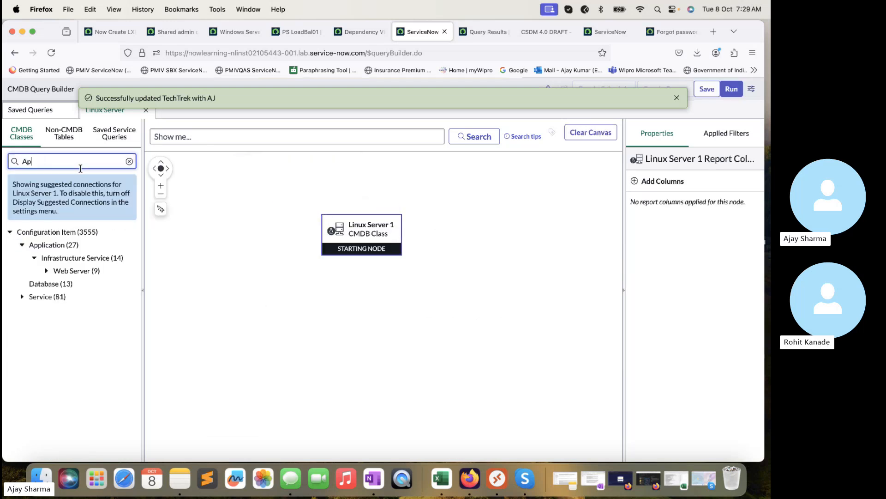
type("pli")
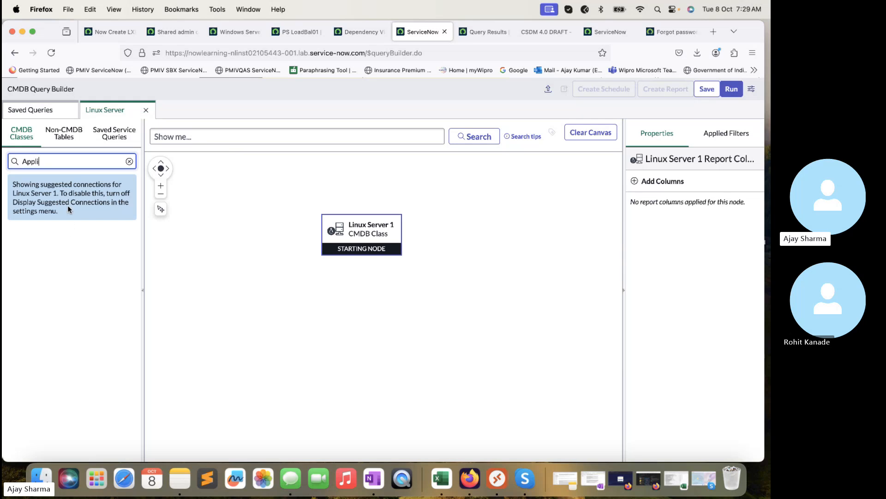
key("BackSpace")
key("BackSpace")
key("BackSpace")
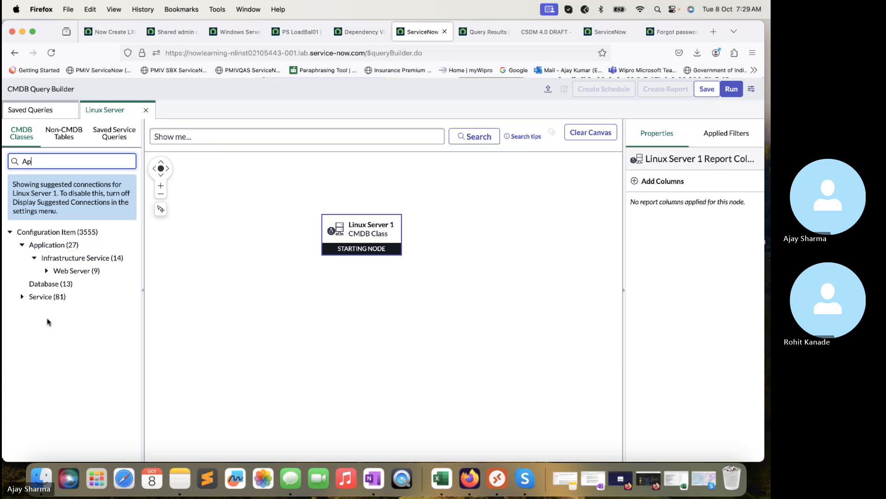
Add the suggested Database class to the canvas and connect it as the child of Linux Server 1
left_click_drag(58, 284, 441, 304)
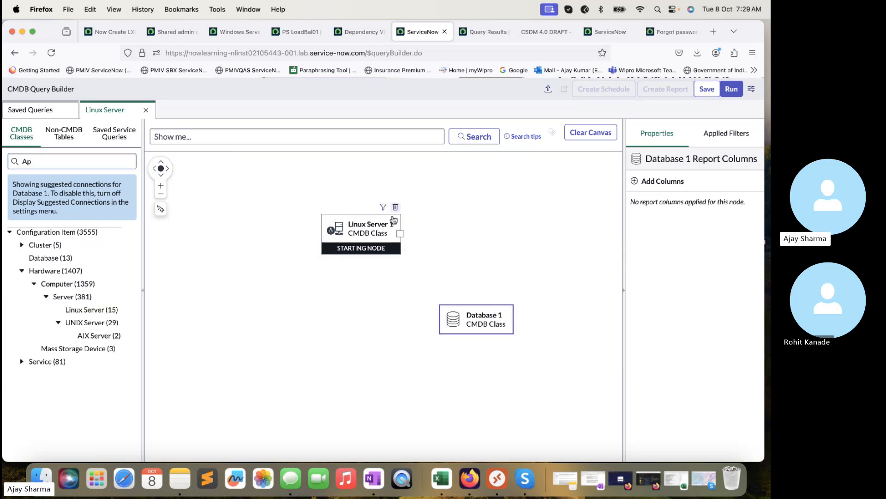
left_click_drag(385, 235, 349, 196)
left_click_drag(464, 315, 456, 227)
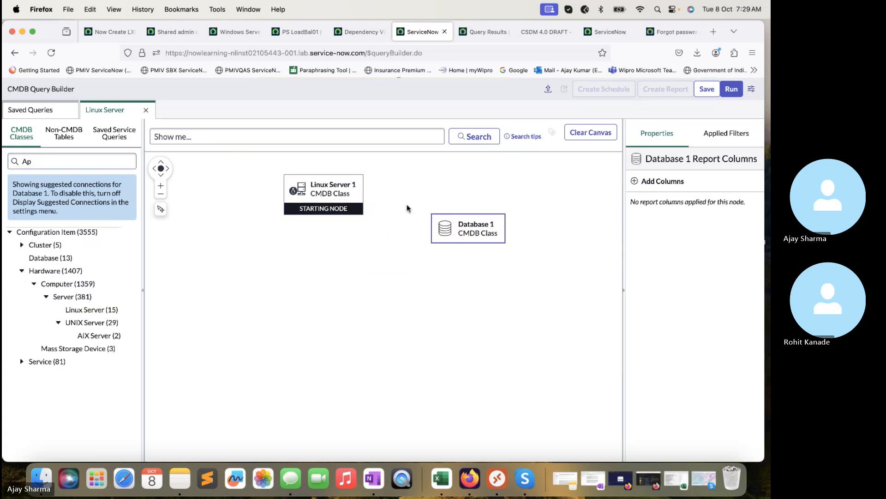
left_click(437, 232)
left_click_drag(465, 231, 468, 279)
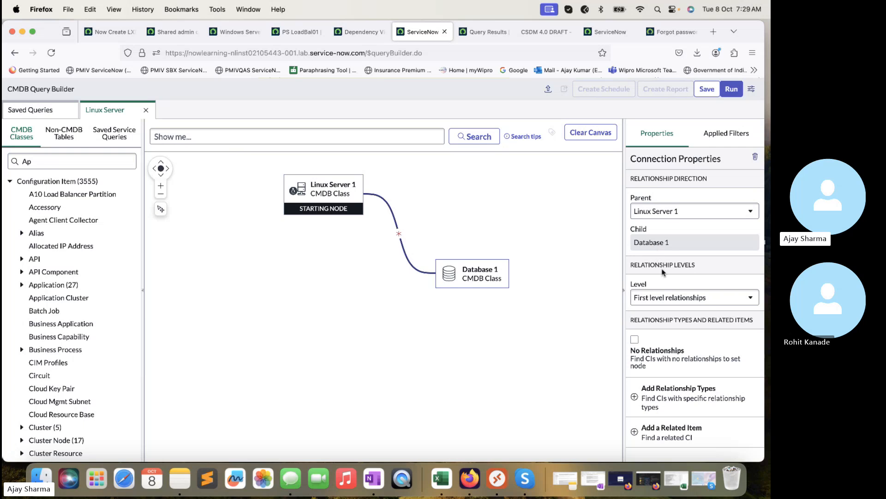
Check the relationship level and relationship type options for the connection between Linux Server 1 and Database 1
left_click(675, 299)
left_click(675, 299)
left_click(675, 298)
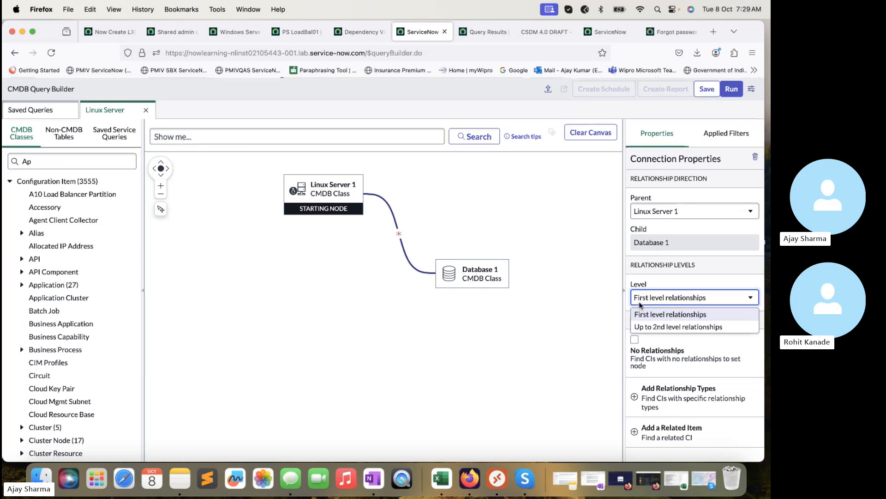
left_click(675, 317)
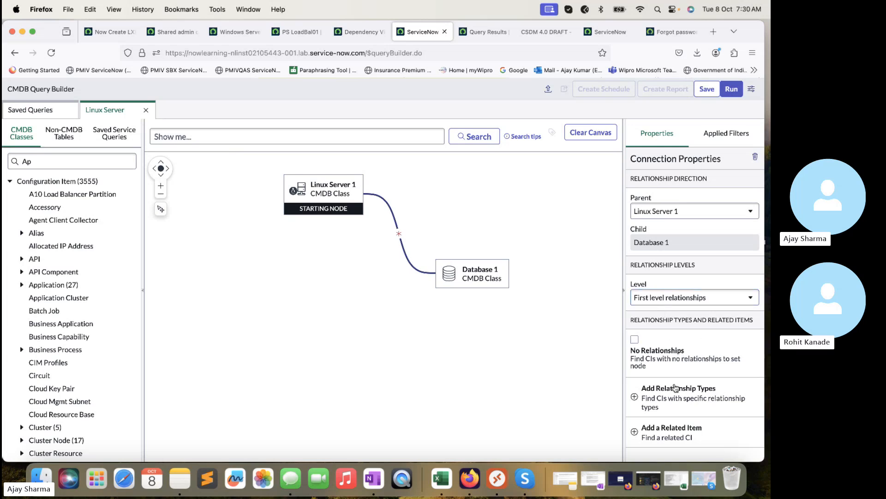
left_click(638, 400)
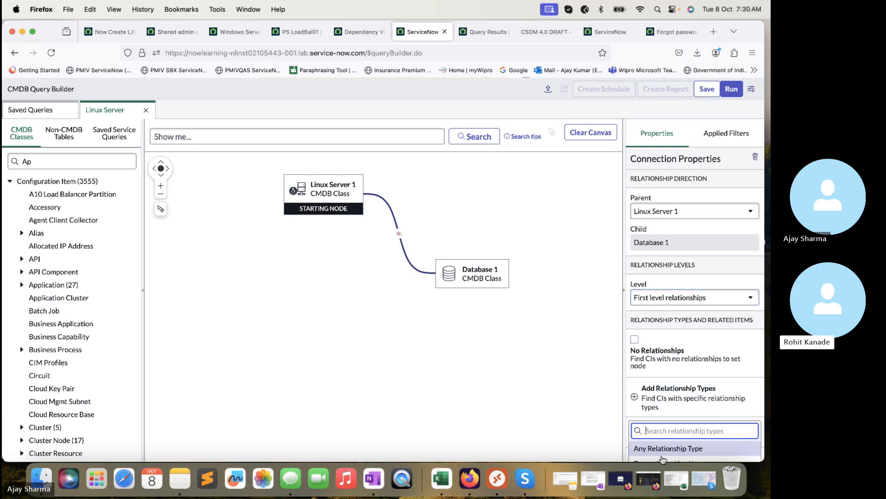
left_click(712, 274)
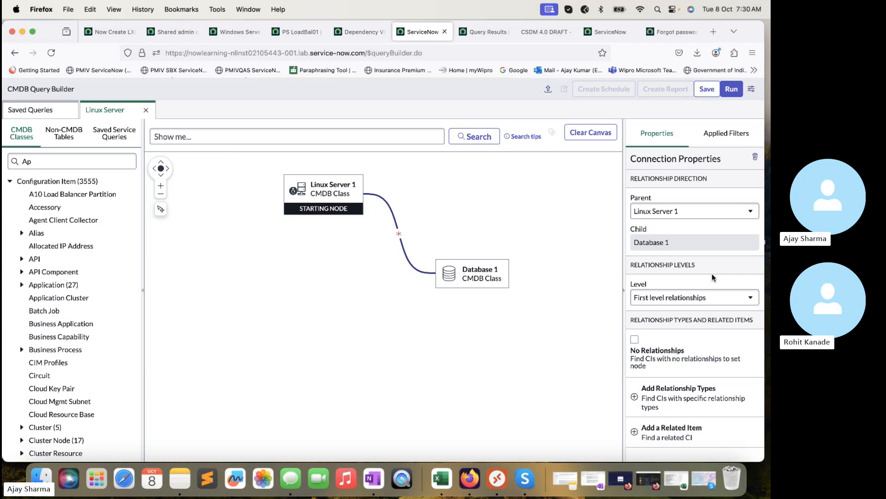
Try the Up to 2nd level relationships and No Relationships options on the connection, and revert both
left_click(688, 297)
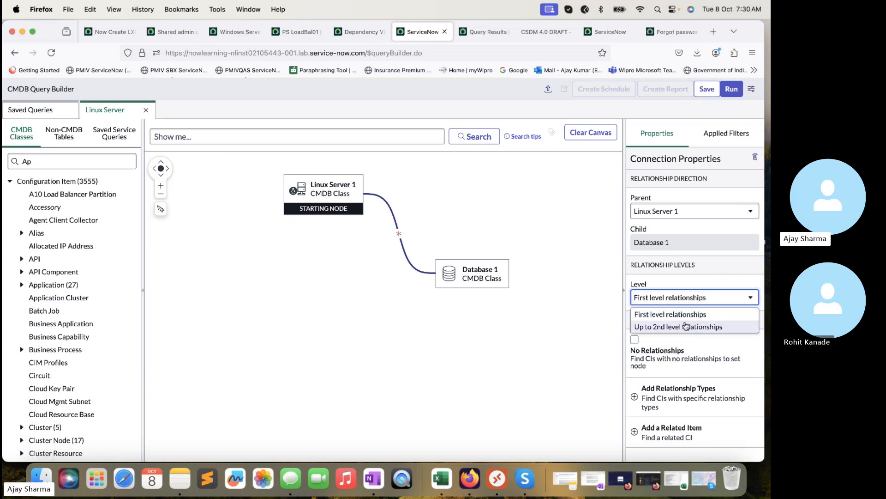
left_click(686, 325)
left_click(704, 297)
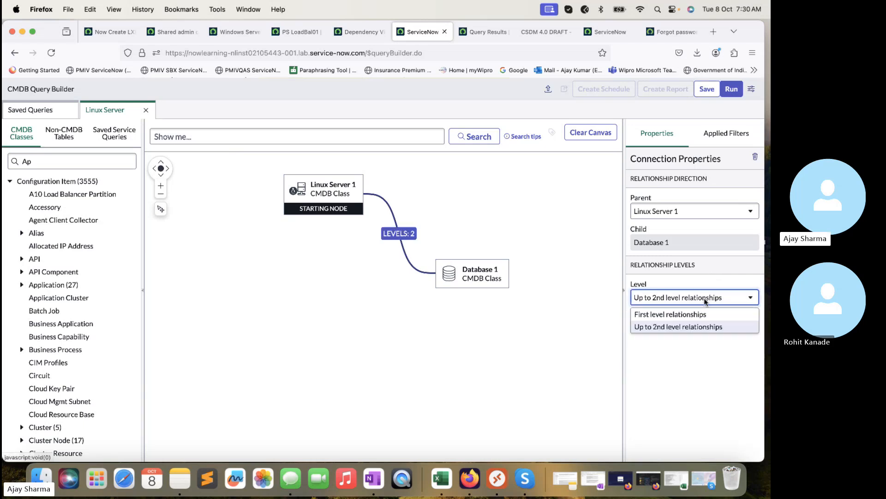
left_click(672, 312)
left_click(636, 342)
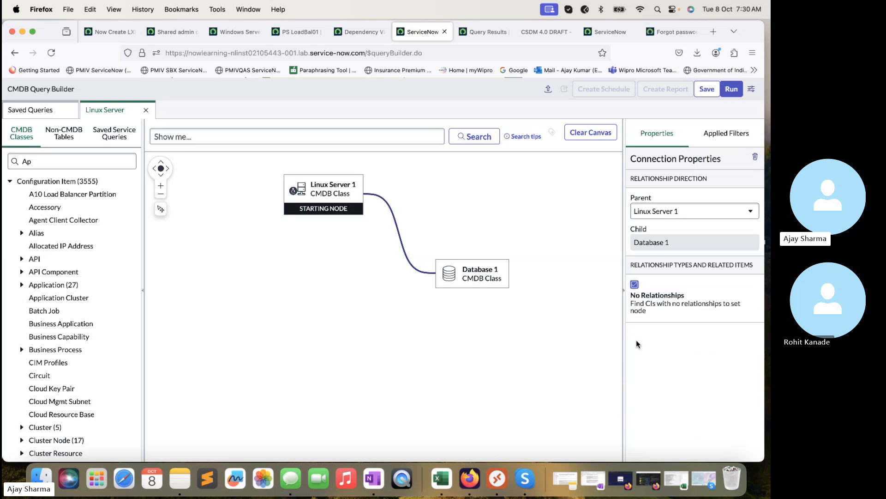
left_click(637, 343)
Add the relationship types Exchanges data with::Exchanges data with and Depends on::Used by to the connection, and check the applied filters
left_click(649, 389)
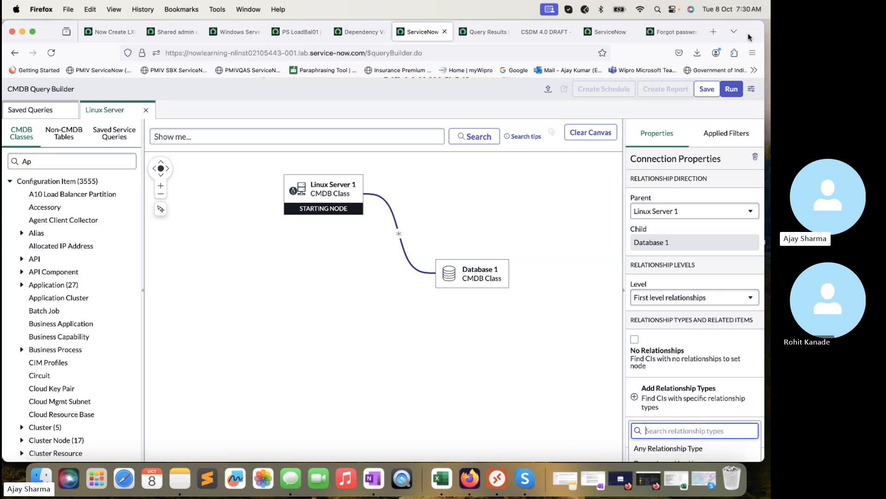
left_click_drag(749, 37, 750, 14)
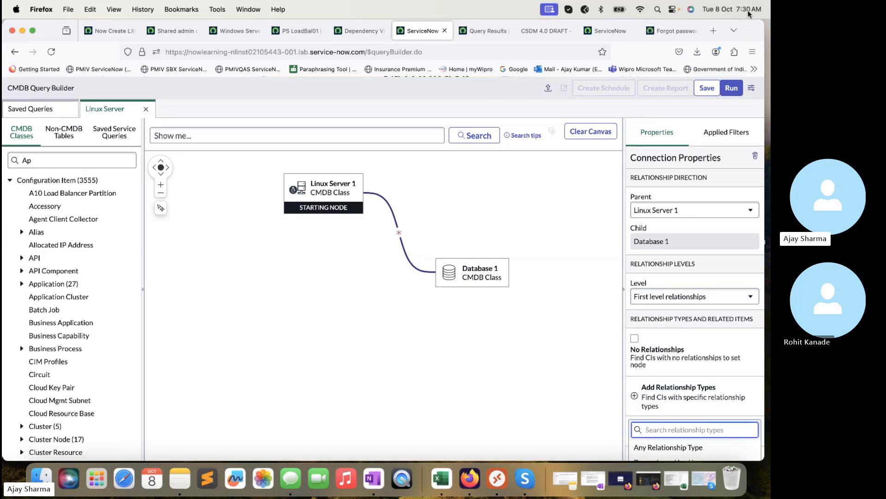
left_click(674, 447)
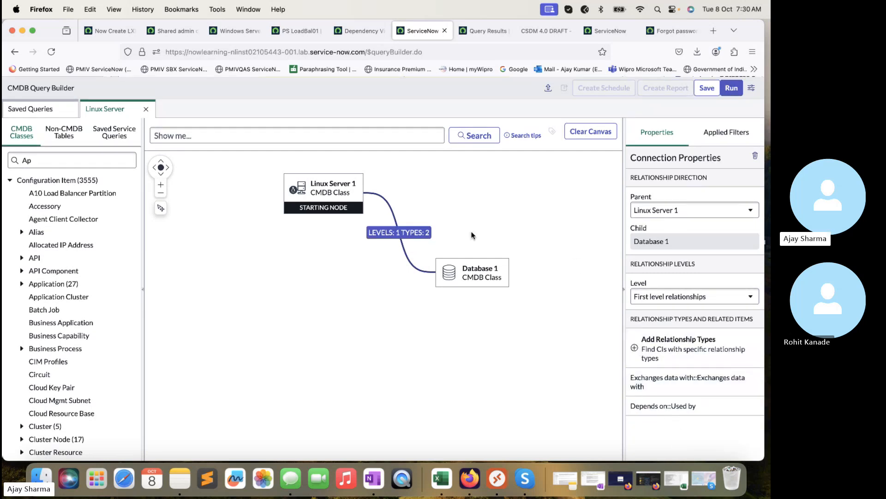
mouse_move(332, 190)
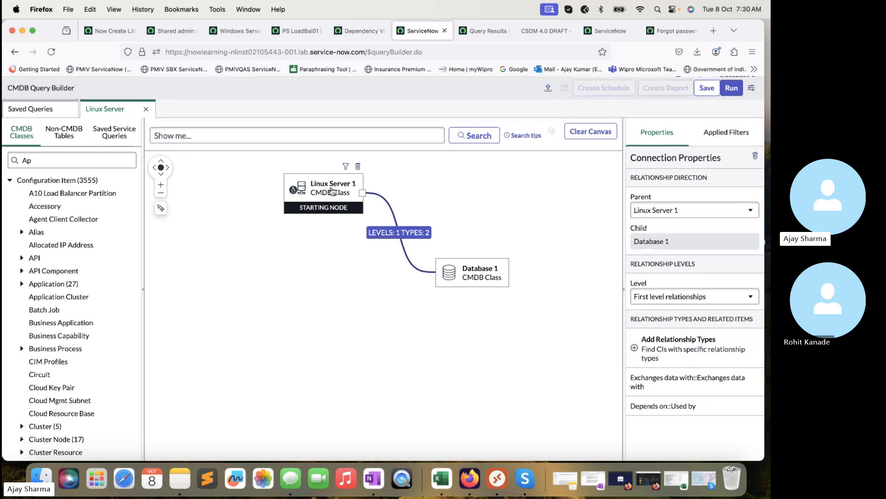
mouse_move(472, 266)
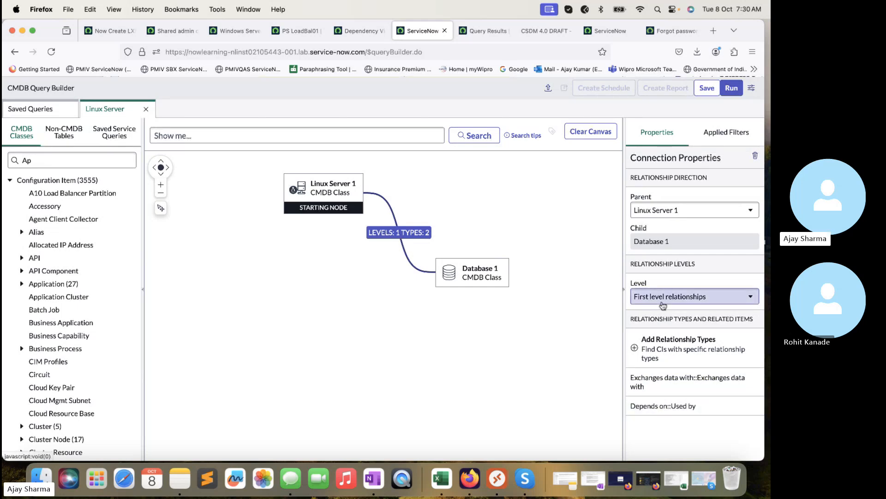
left_click(714, 133)
left_click(657, 133)
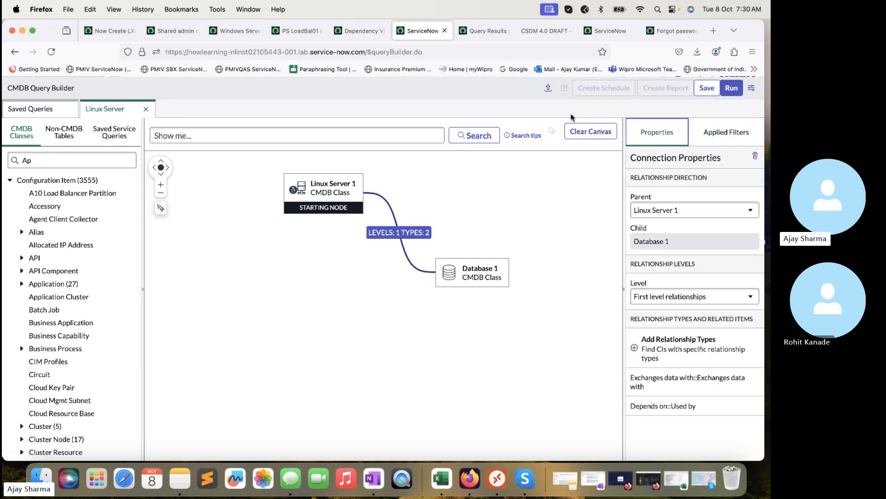
Filter the Linux Server 1 node with the condition Operational status is Operational
left_click_drag(328, 244, 315, 289)
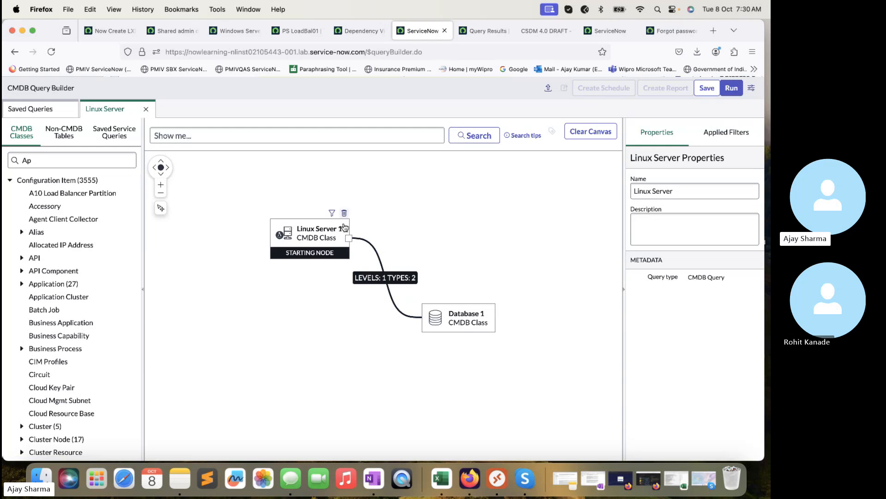
left_click(333, 213)
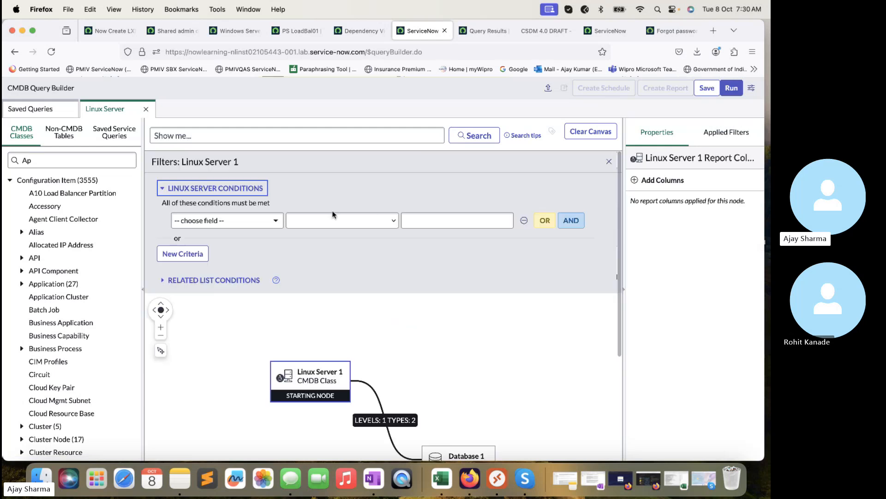
left_click(269, 222)
type("Opera")
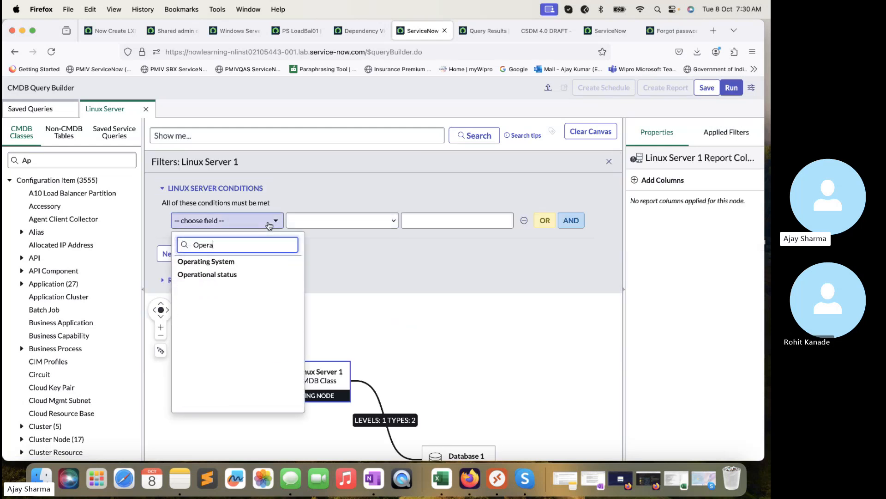
left_click(240, 275)
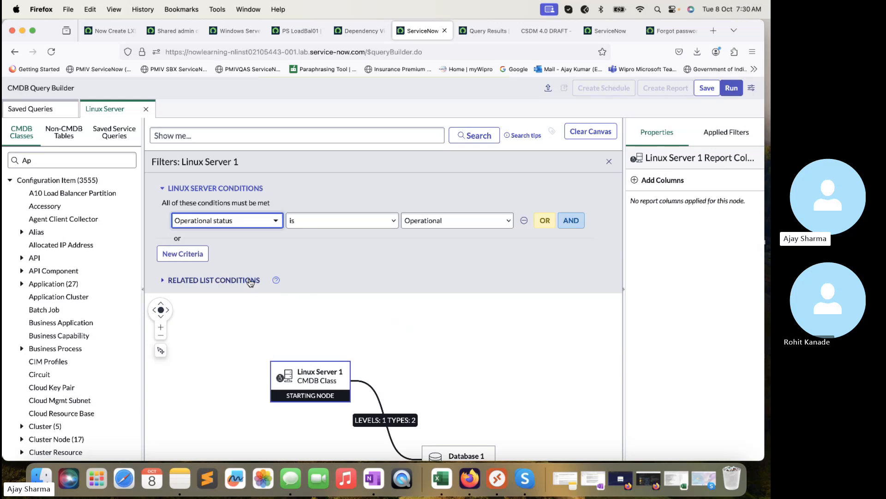
Check the Operational status values available in the Linux Server 1 filter, close the filter, and run the Linux Server query
left_click(445, 217)
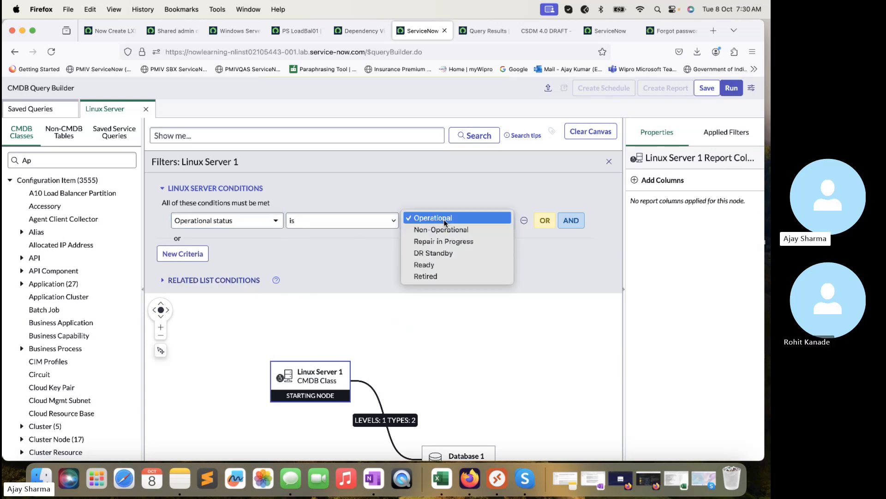
left_click(435, 341)
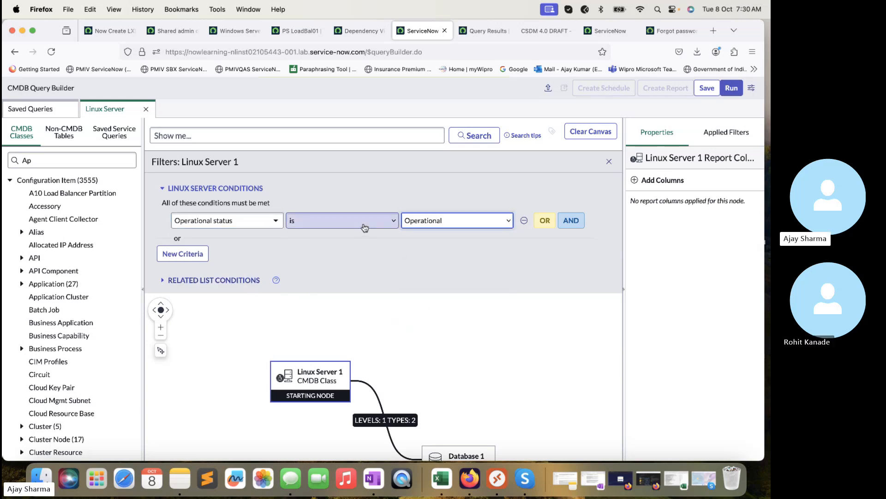
left_click_drag(446, 326, 447, 293)
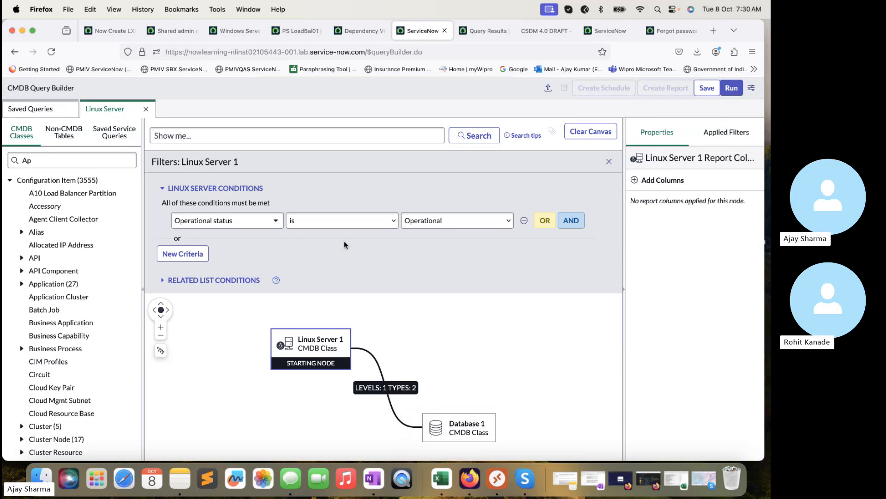
left_click_drag(447, 298, 418, 316)
left_click(418, 316)
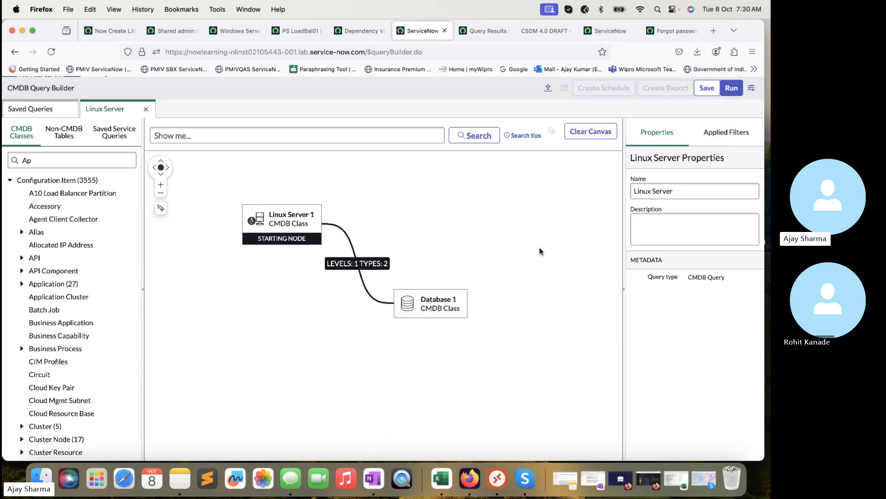
left_click(733, 88)
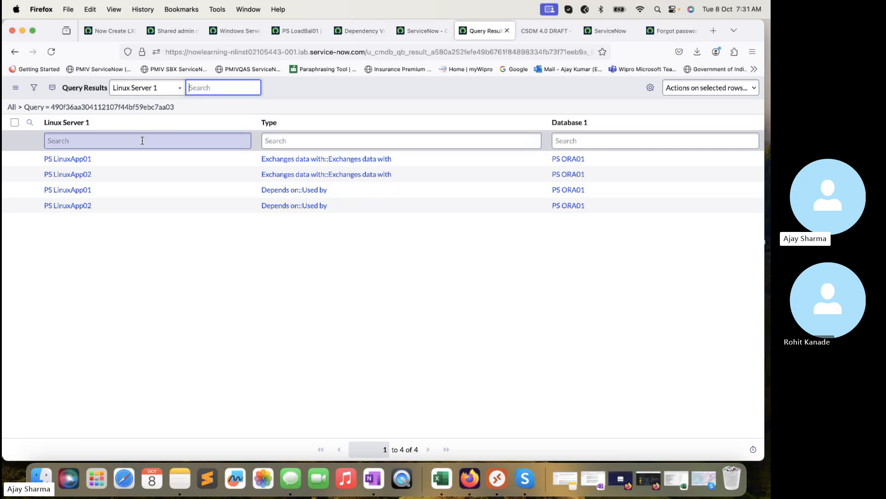
Open the PS LinuxApp01 and PS LinuxApp02 records separately from the query results and review the related items of PS LinuxApp01
left_click(79, 160, "super")
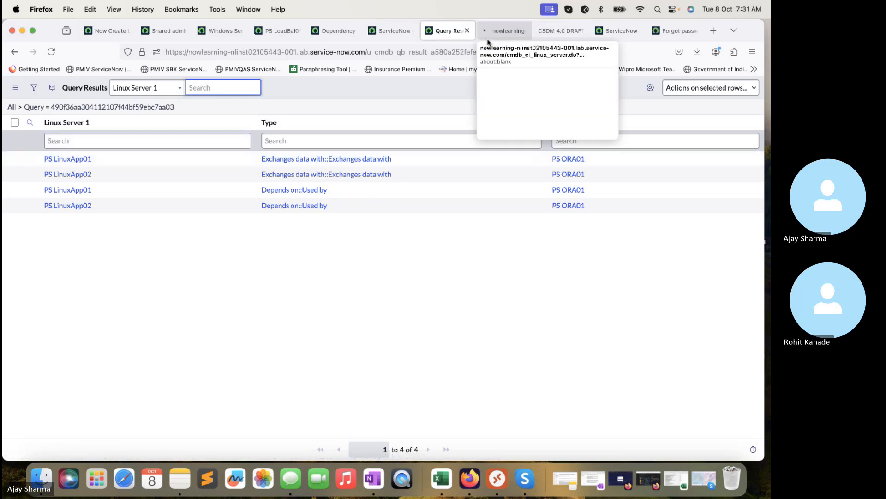
left_click(72, 207, "super")
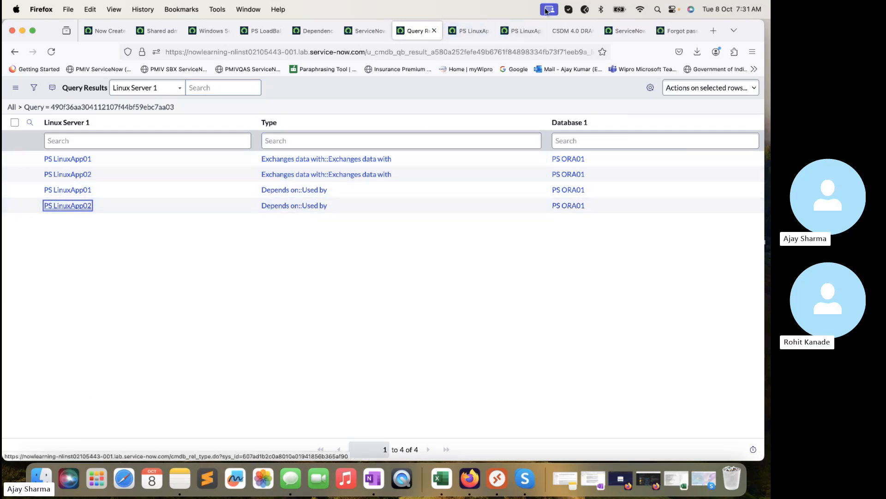
left_click(469, 31)
scroll(455, 309, "down", 6)
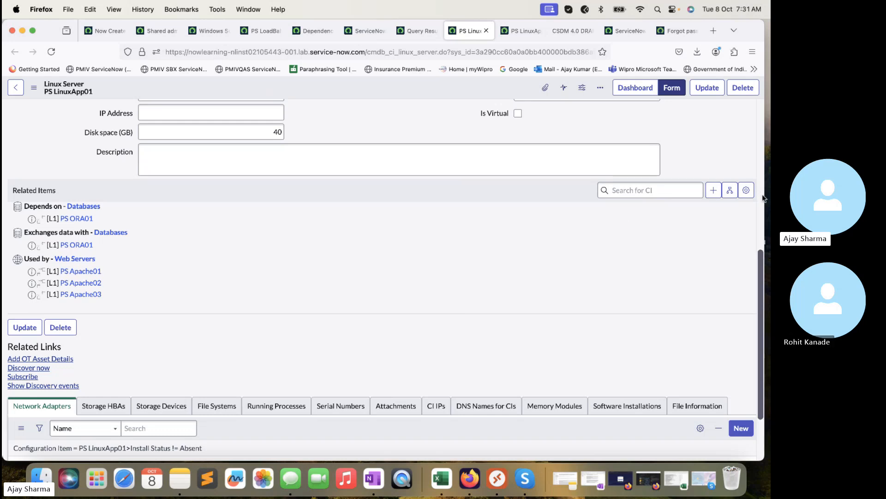
Open the dependency map of PS LinuxApp01 and check the relationship types between it and the PS ORA01 database against the query results
left_click(730, 190)
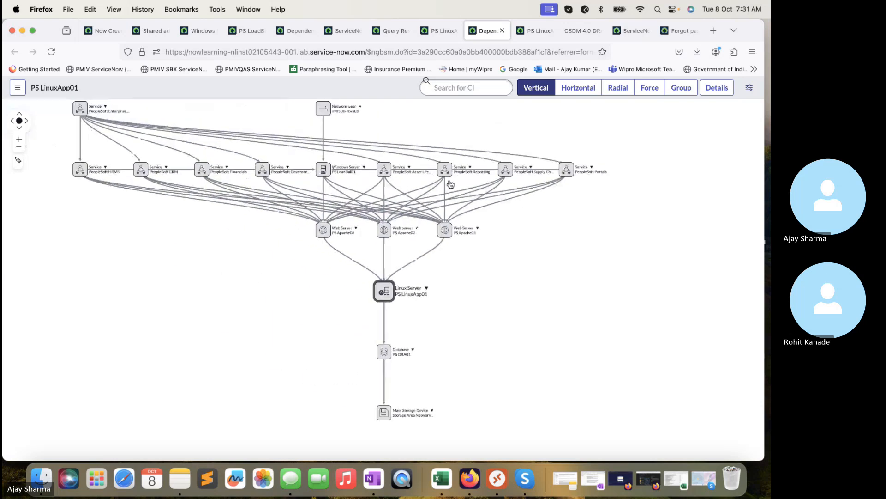
left_click_drag(351, 314, 277, 271)
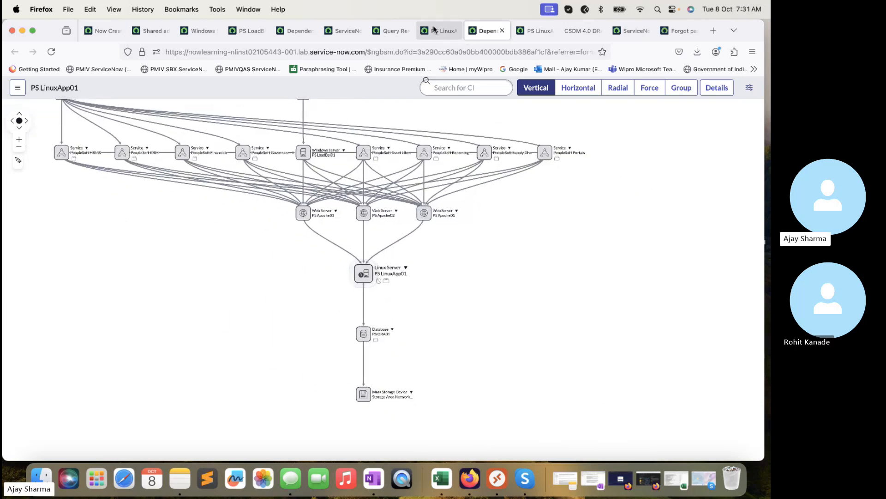
left_click(390, 30)
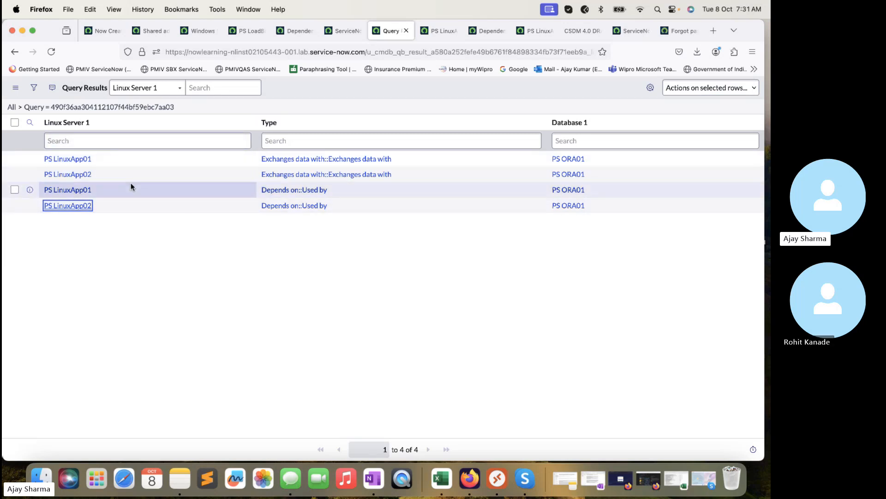
left_click(438, 30)
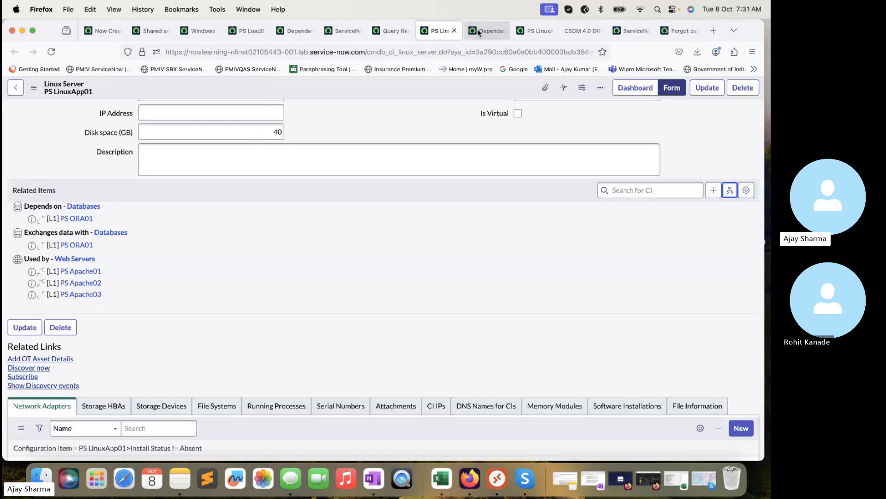
left_click(477, 30)
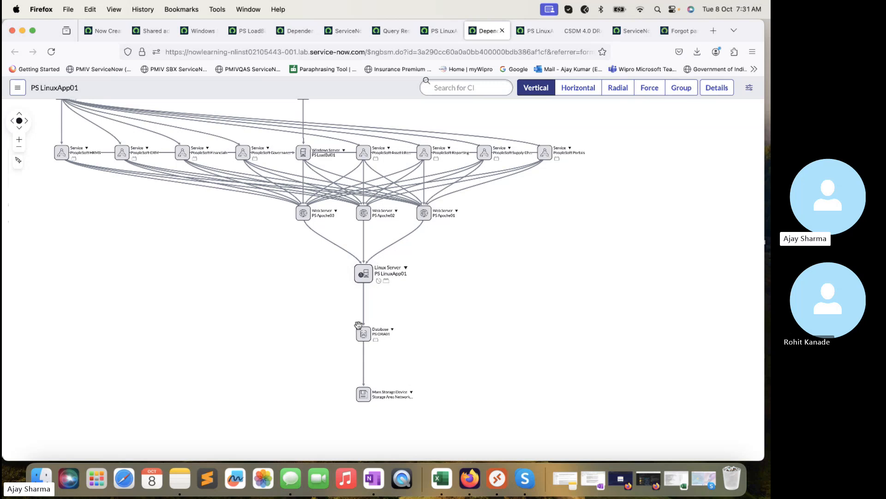
mouse_move(367, 310)
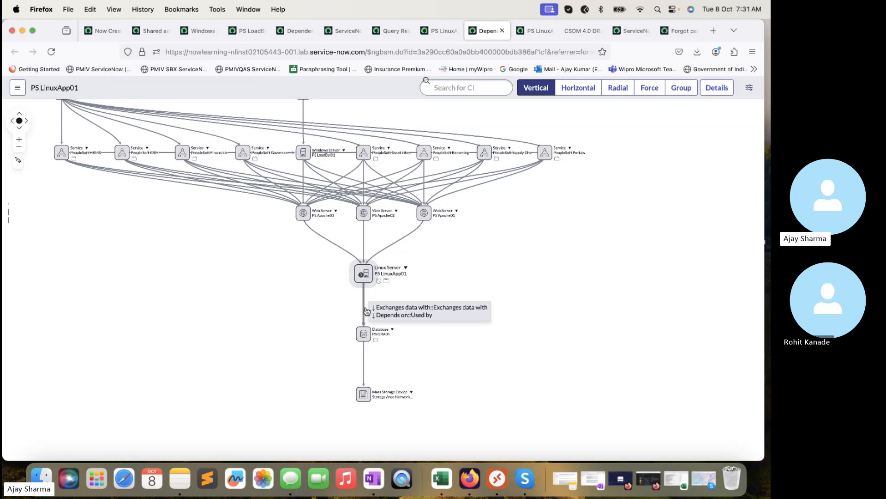
mouse_move(366, 378)
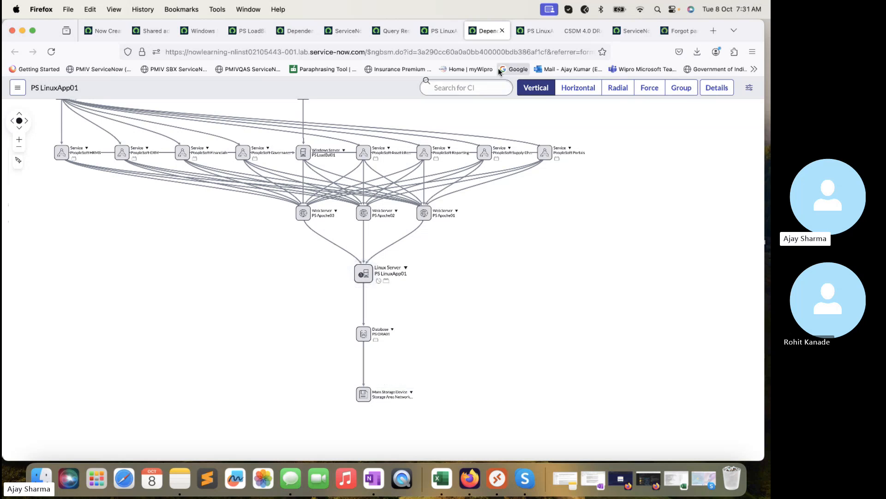
Compare the PS LinuxApp01 record's related items with its dependency map and return to the query results
left_click(441, 30)
left_click(490, 33)
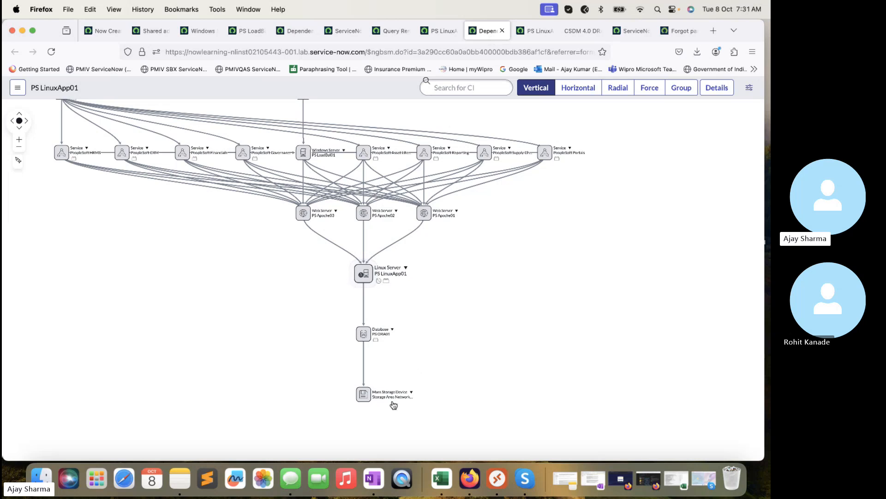
left_click(438, 30)
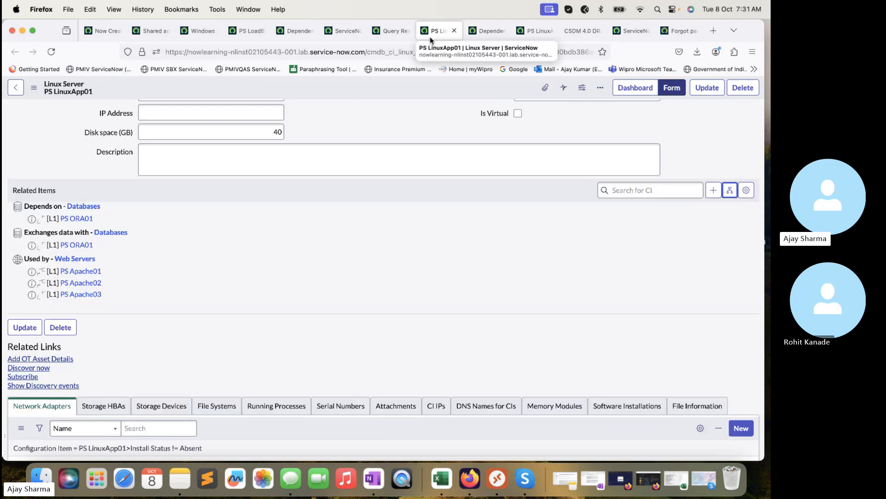
left_click(381, 47)
left_click(376, 33)
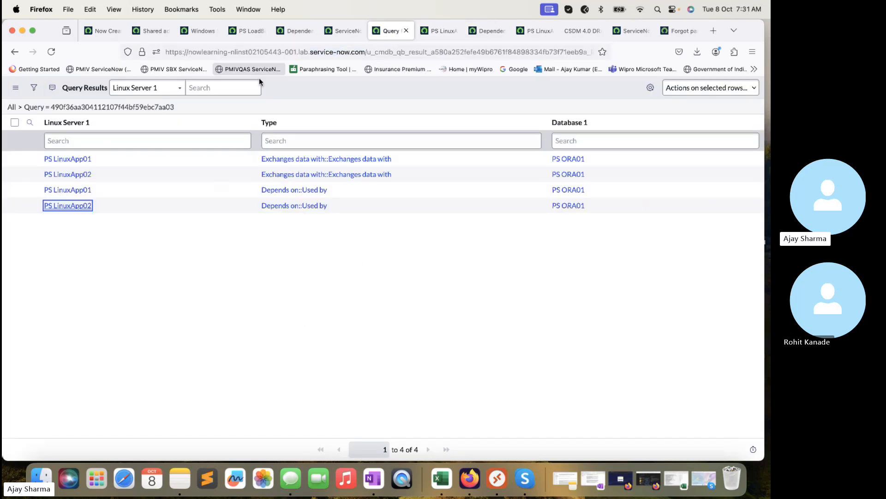
Open the dependency map of PS LinuxApp02 from the Related Items section of its Linux Server record
left_click(484, 31)
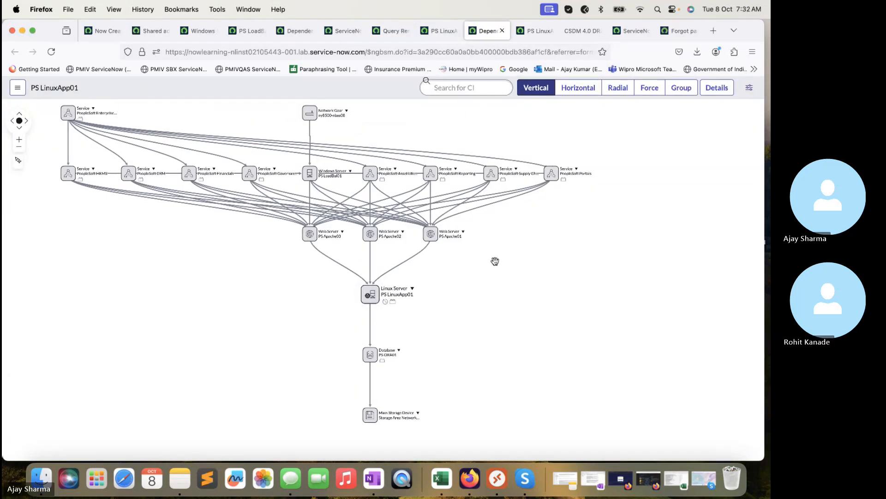
left_click(525, 30)
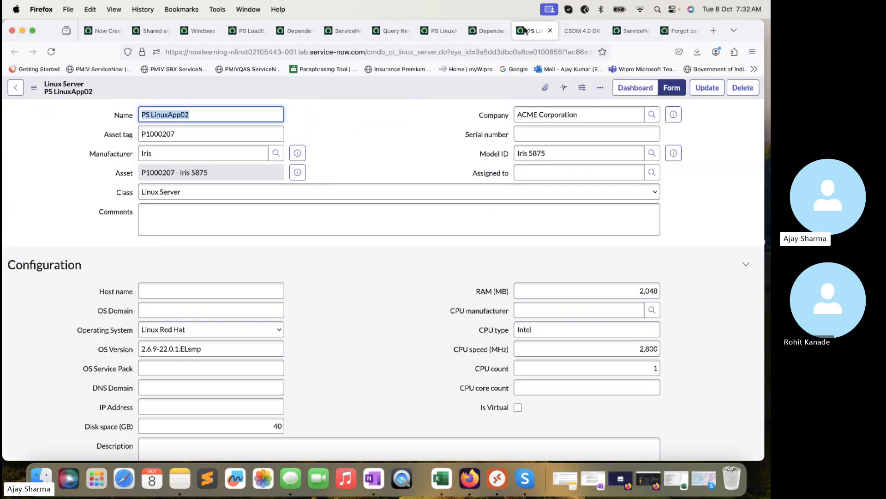
scroll(721, 290, "down", 5)
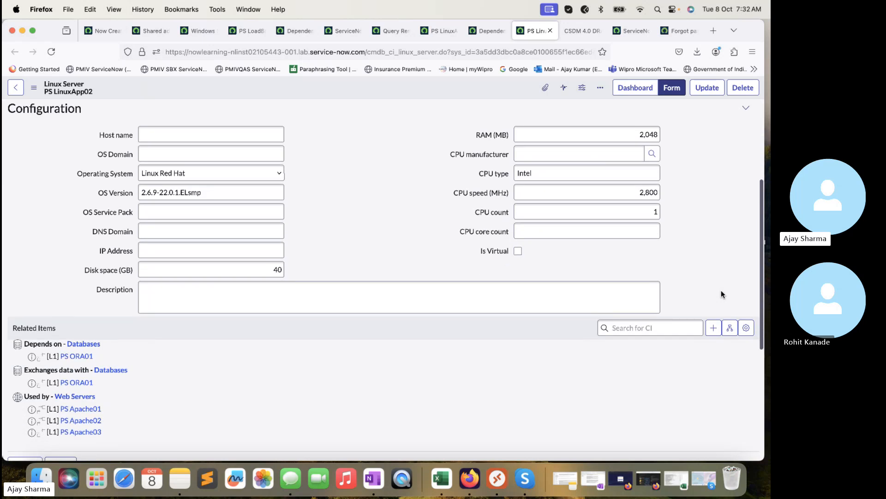
left_click(730, 328)
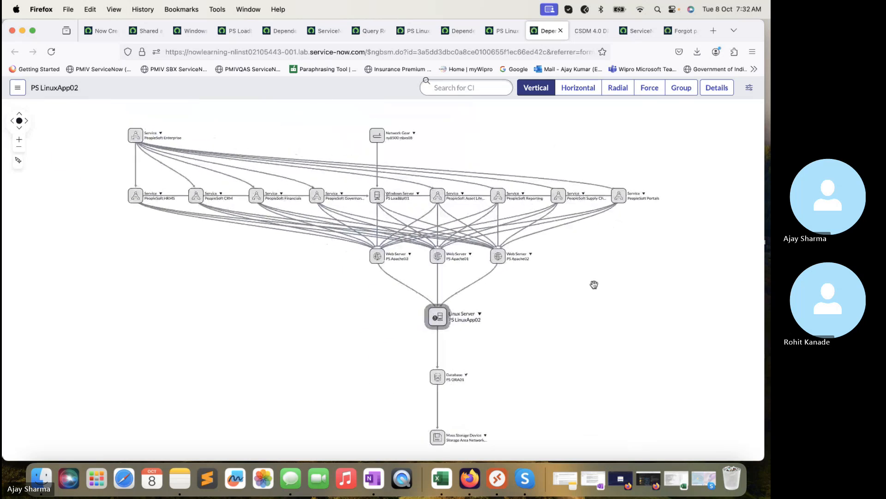
left_click_drag(593, 283, 556, 189)
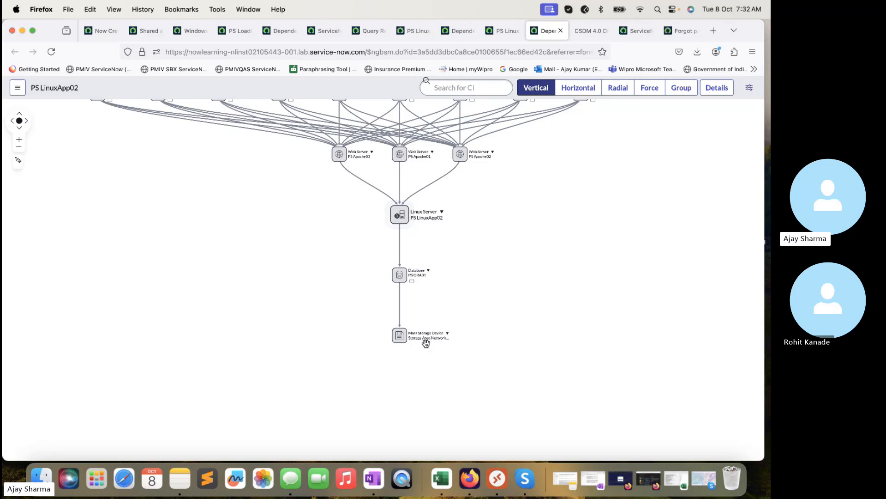
left_click_drag(461, 217, 463, 263)
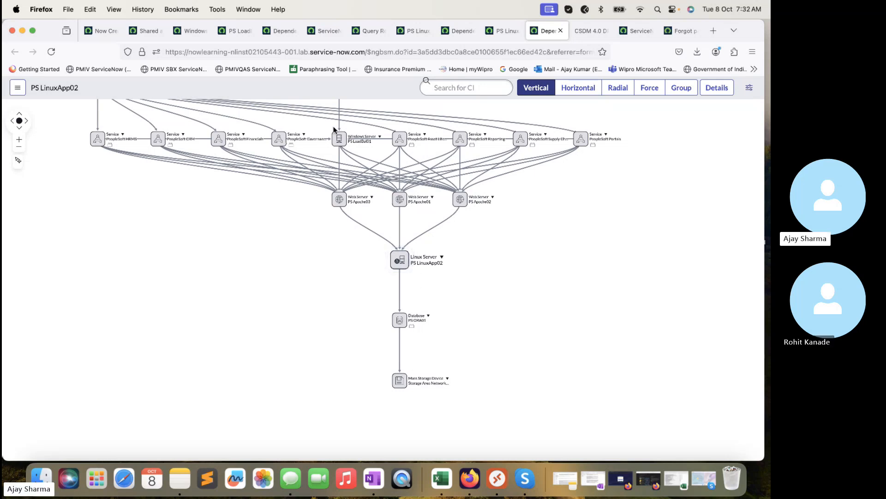
Limit the PS LinuxApp02 dependency map to a maximum of 1 level and apply the setting
left_click(749, 87)
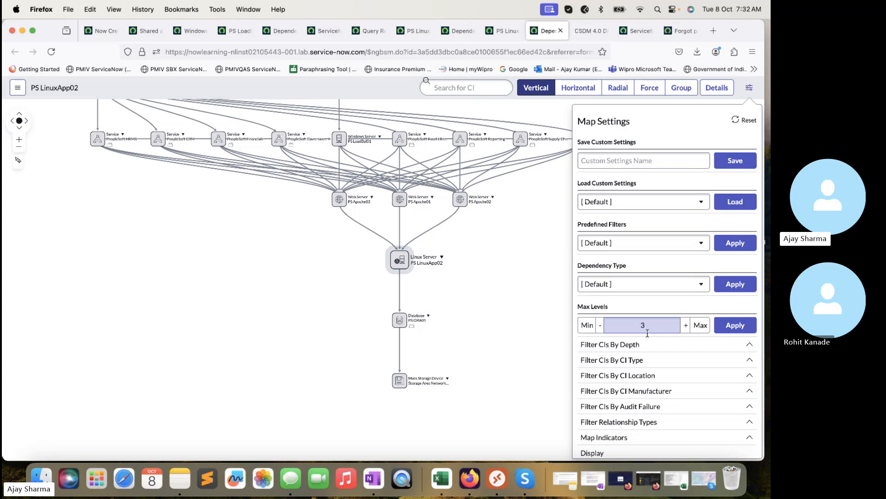
left_click(601, 326)
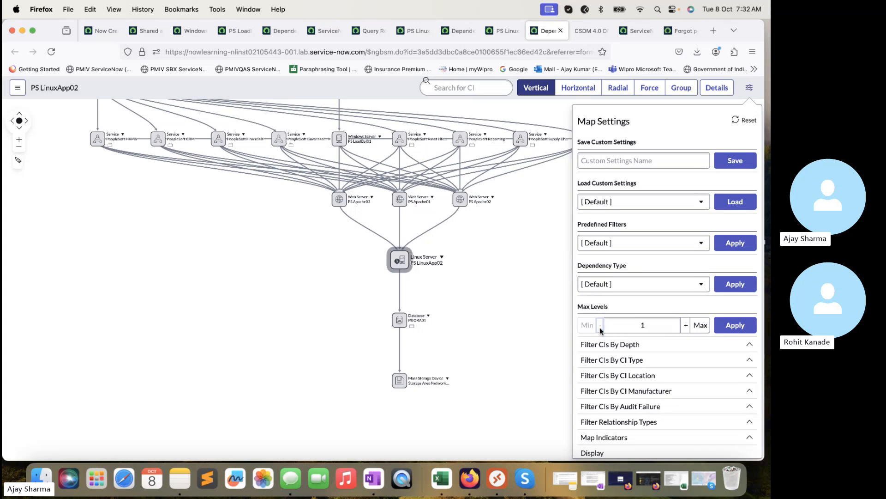
left_click(735, 325)
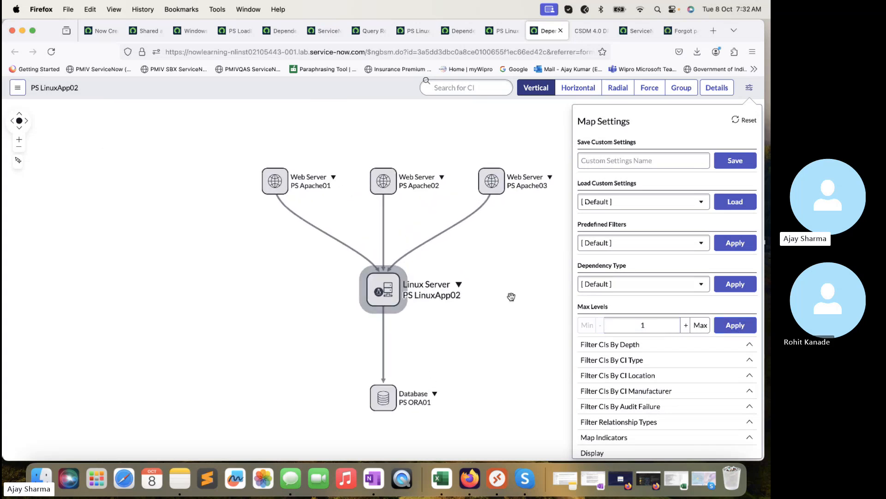
left_click_drag(511, 297, 473, 281)
mouse_move(432, 206)
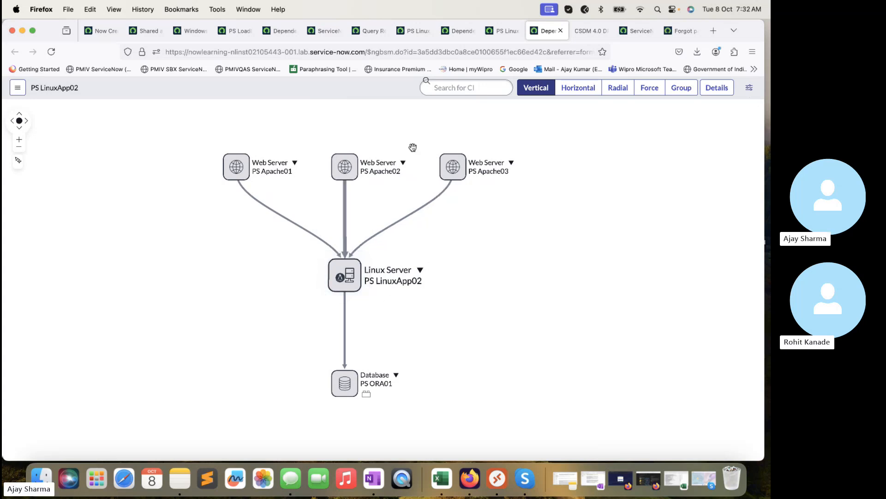
Check the query results against the Linux Server 1 and Database 1 nodes in the CMDB Query Builder
left_click(414, 30)
left_click(364, 31)
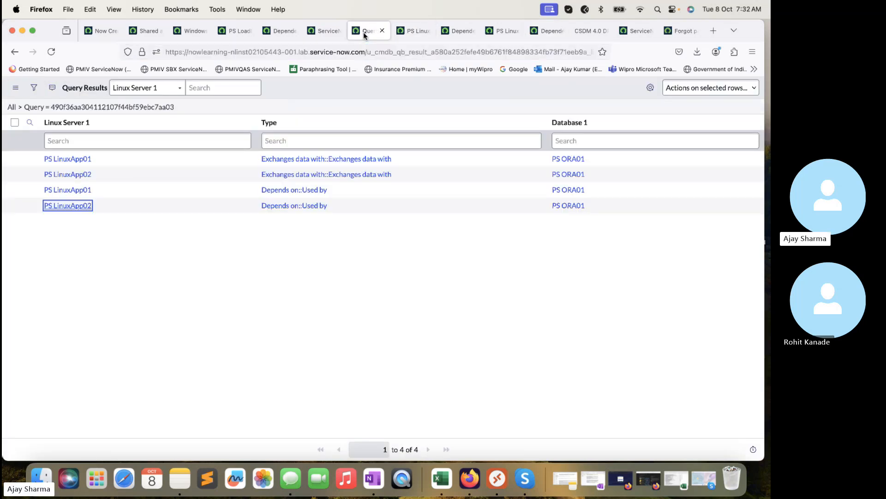
left_click(322, 31)
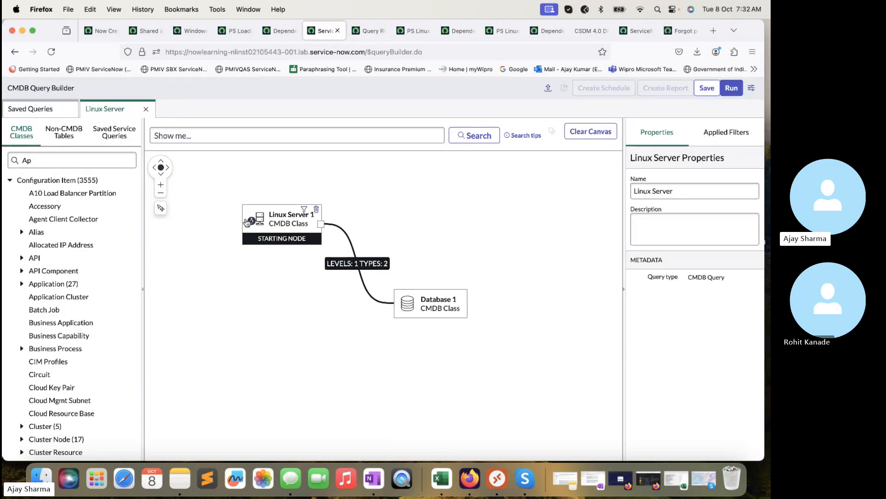
mouse_move(439, 308)
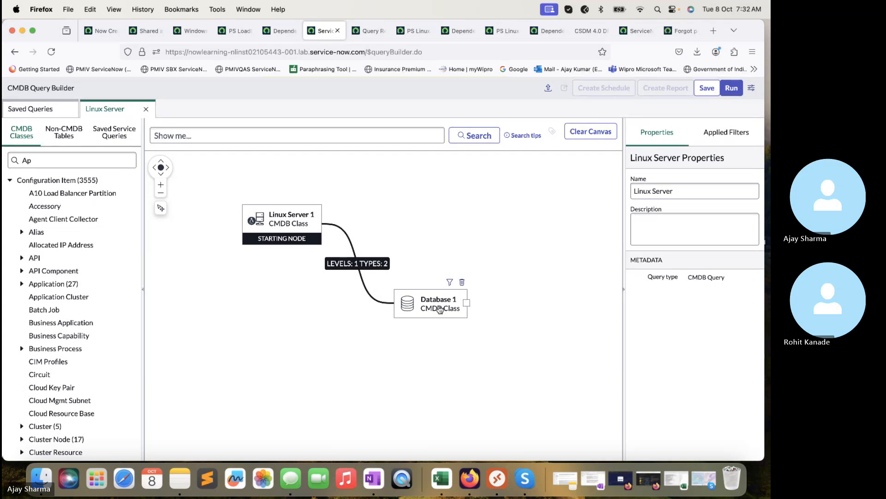
Open the PS ORA01 database record from each of the four query result rows in separate tabs and view the first one
left_click(368, 31)
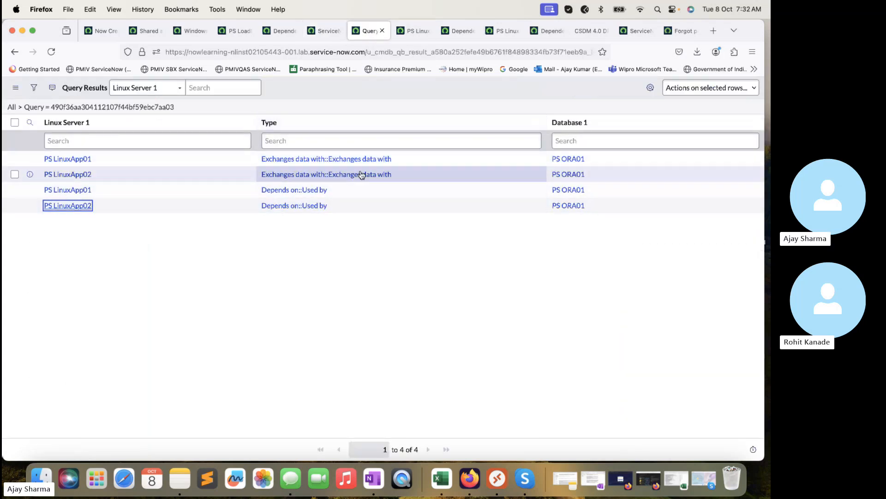
left_click(573, 160, "super")
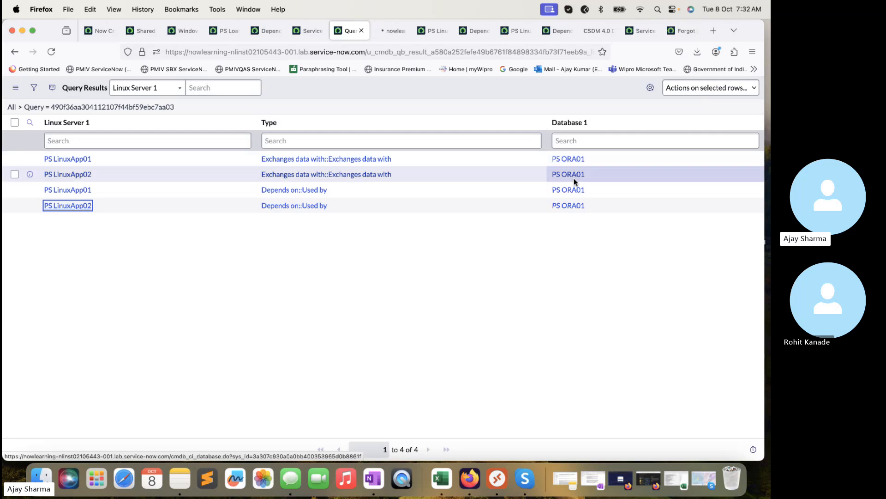
left_click(570, 174, "super")
left_click(570, 189, "super")
left_click(576, 206, "super")
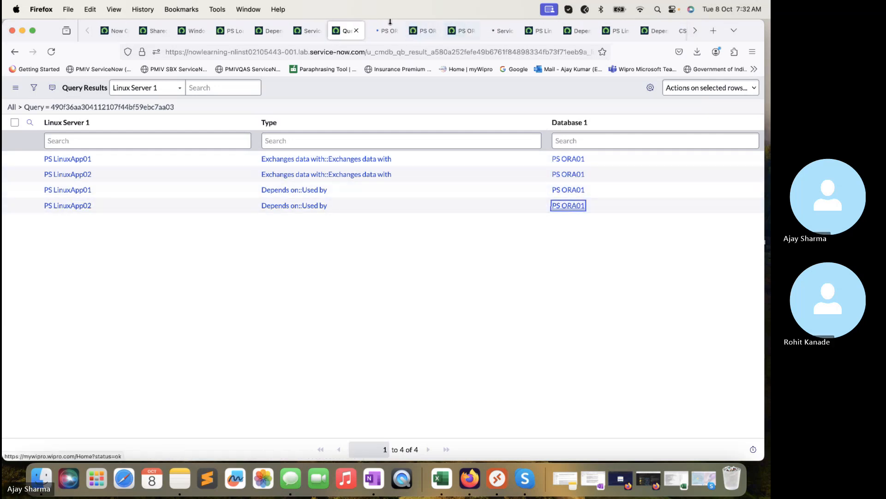
left_click(385, 31)
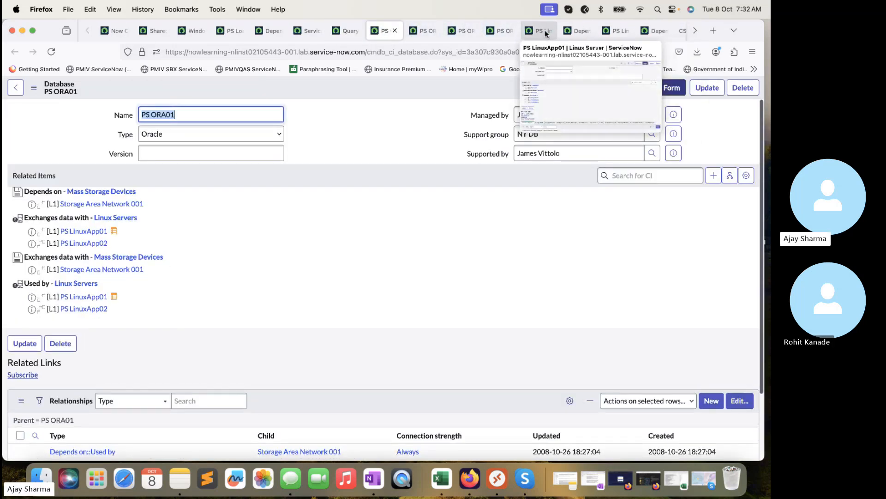
Go to the PS LinuxApp01 dependency map and expand the Filter CIs By CI Type options in its map settings
left_click(572, 31)
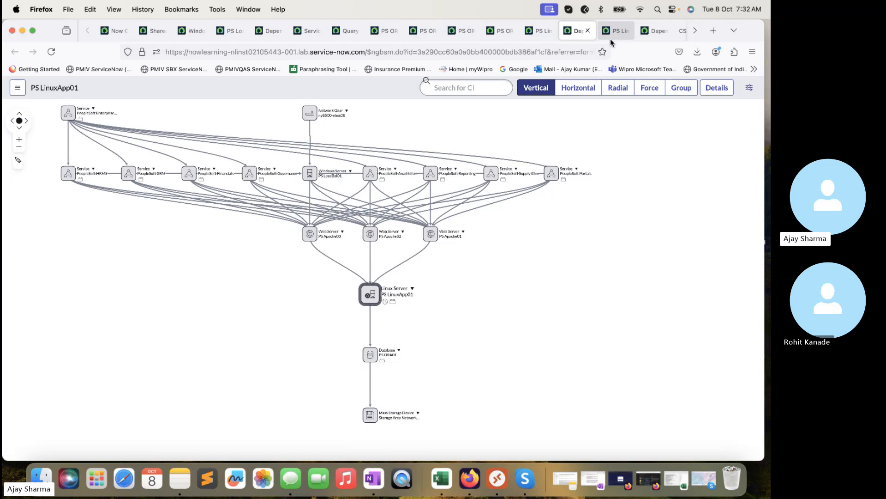
left_click(612, 32)
left_click(566, 32)
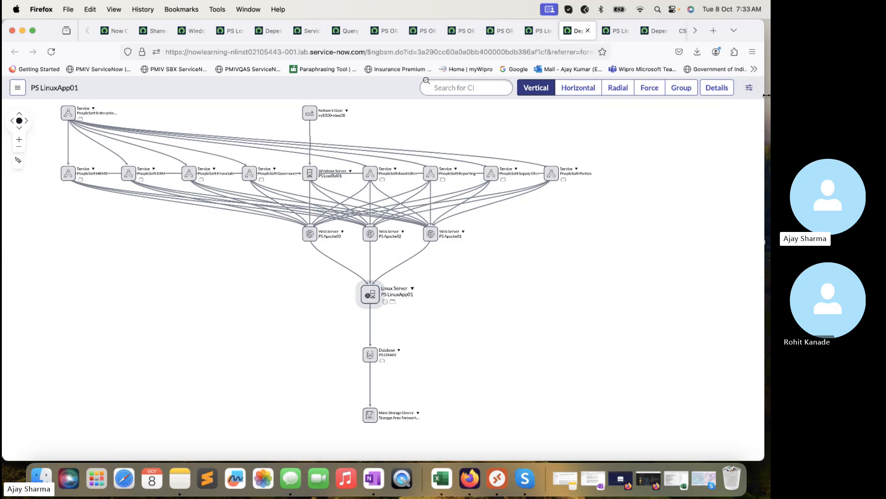
left_click(748, 87)
scroll(693, 277, "down", 4)
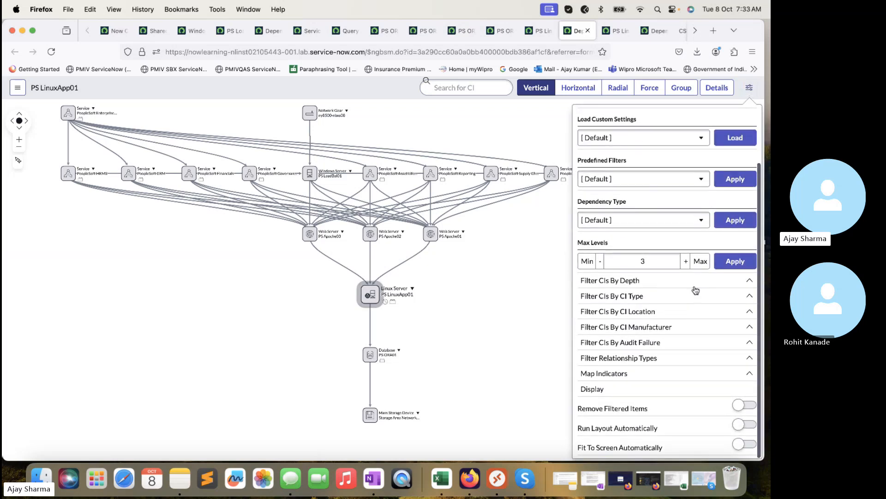
left_click(695, 295)
scroll(695, 298, "down", 3)
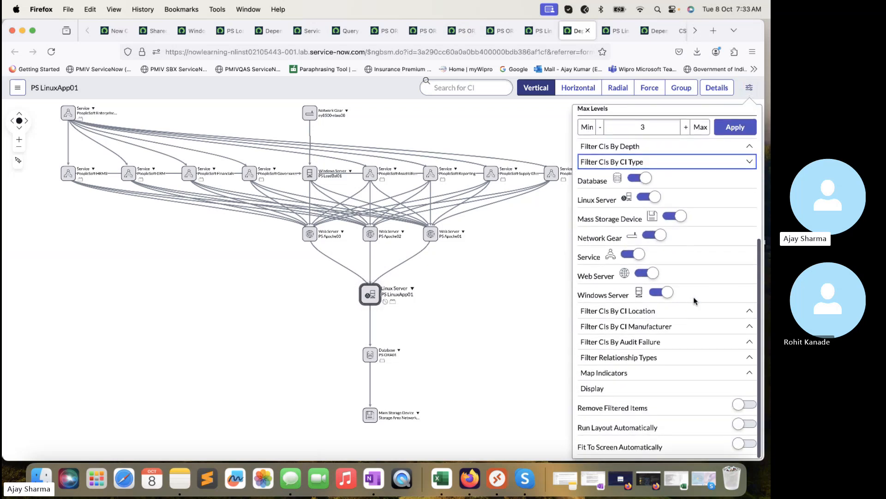
Filter out the Mass Storage Device, Network Gear, Service, Web Server and Windows Server types, keeping Database and Linux Server enabled
left_click(651, 199)
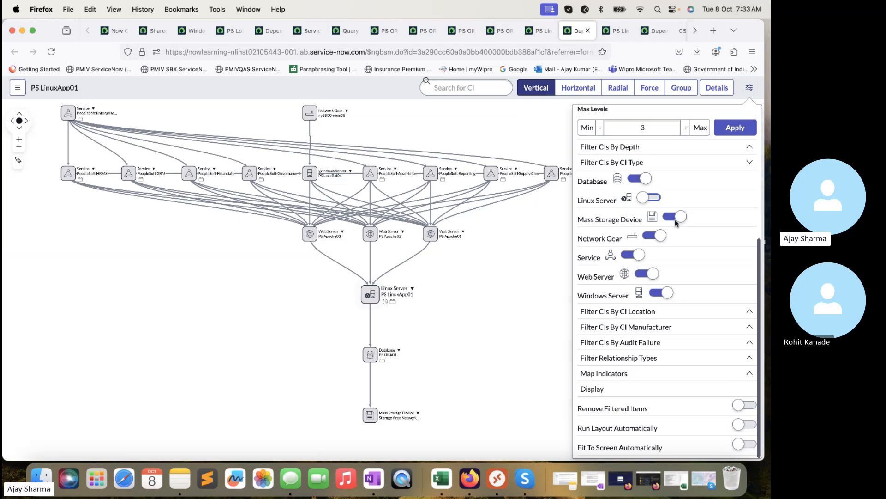
left_click(648, 198)
left_click(674, 216)
left_click(655, 236)
left_click(638, 255)
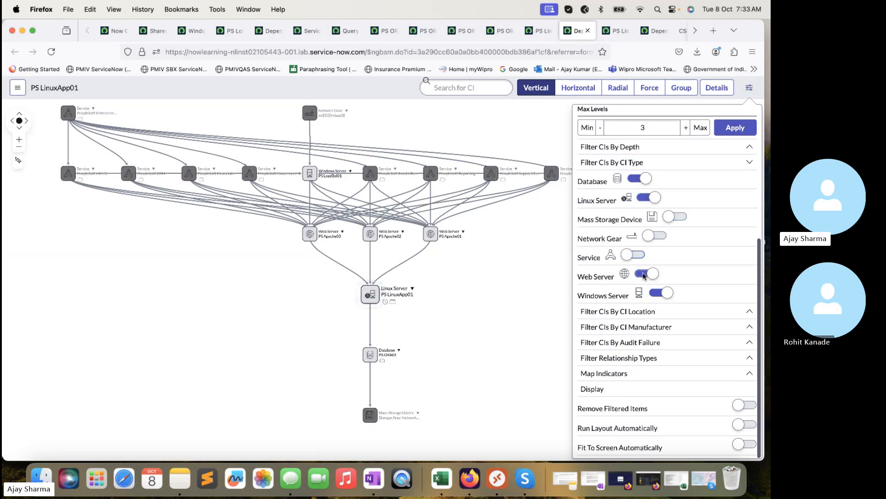
left_click(646, 274)
left_click(661, 292)
scroll(705, 210, "down", 1)
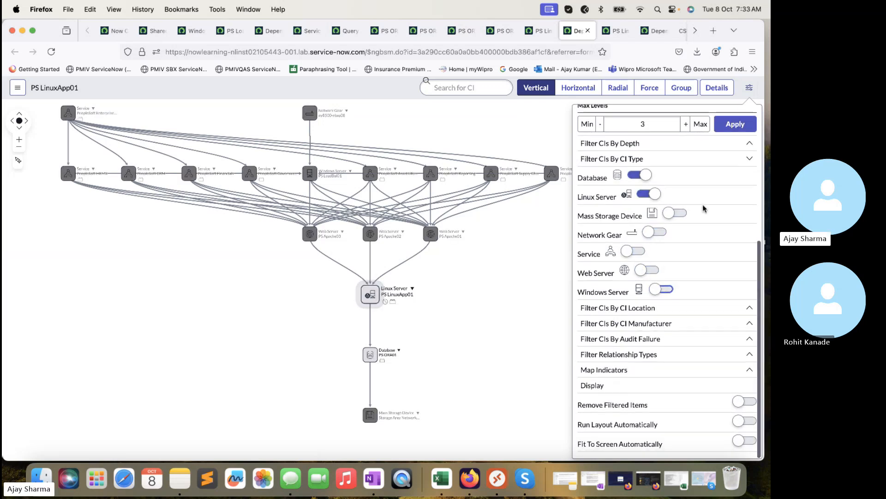
Turn on Remove Filtered Items for the PS LinuxApp01 map and inspect the link between the Linux server and its database
scroll(704, 209, "up", 1)
left_click(747, 414)
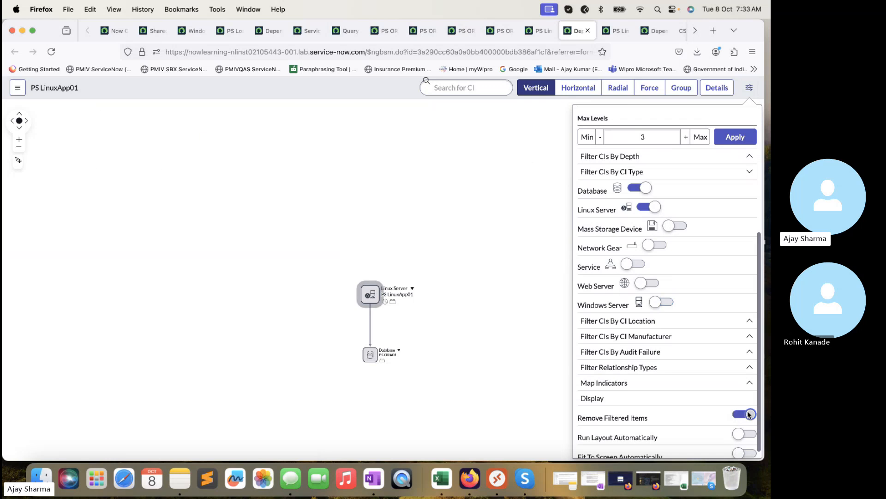
left_click_drag(507, 297, 439, 250)
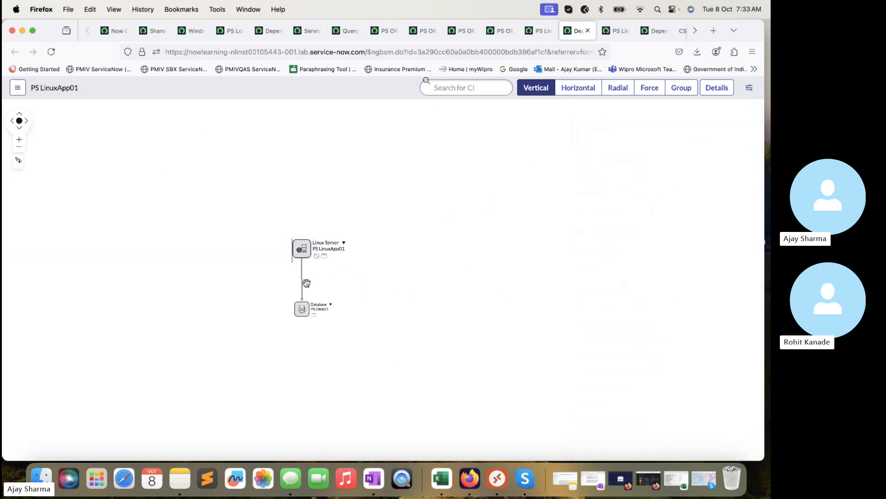
mouse_move(303, 285)
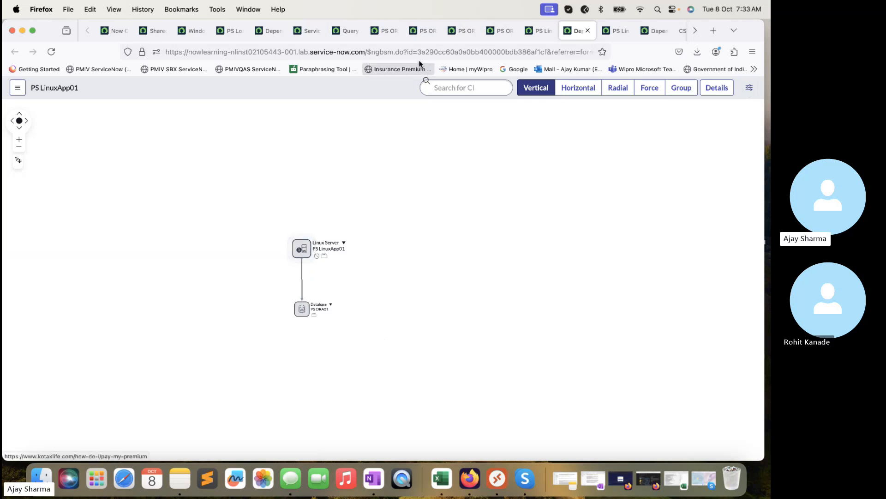
Compare the query results with the related items of PS ORA01 and PS LinuxApp01 and with the filtered dependency map
left_click(346, 33)
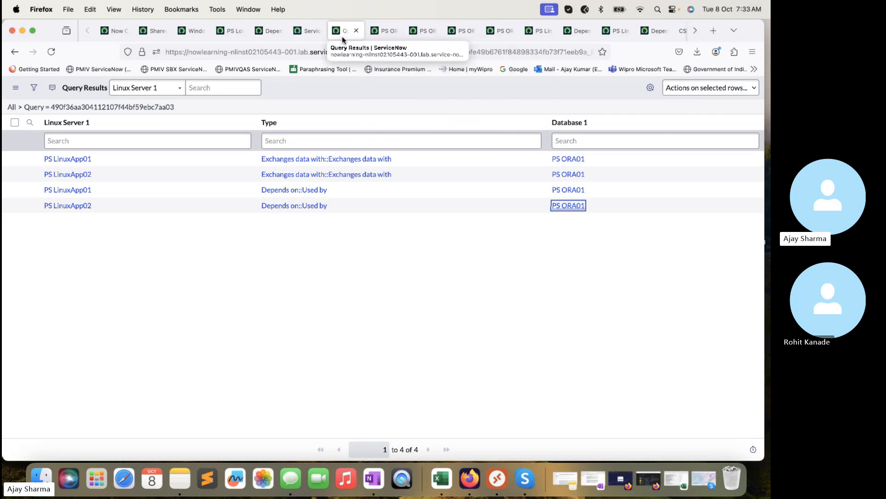
left_click(382, 32)
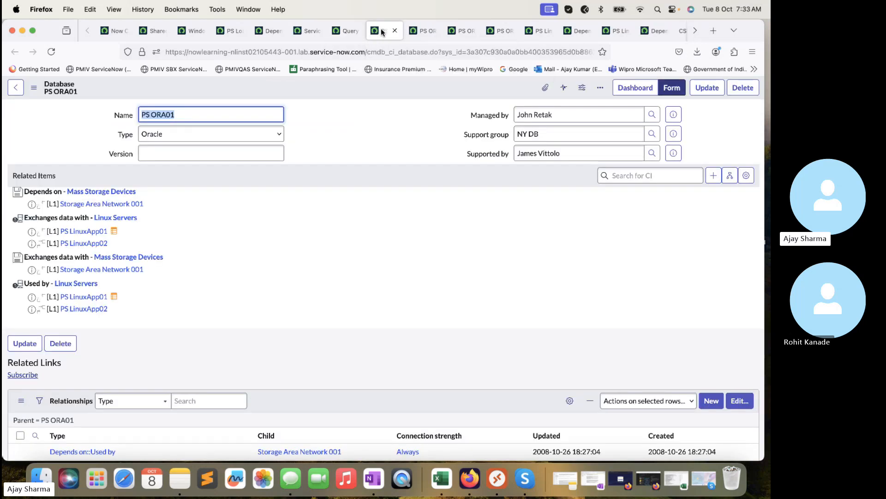
left_click(346, 31)
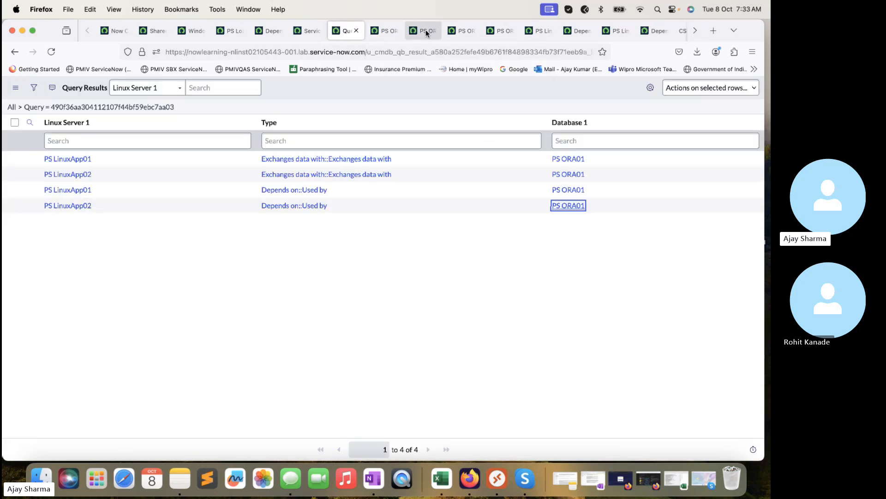
left_click(532, 34)
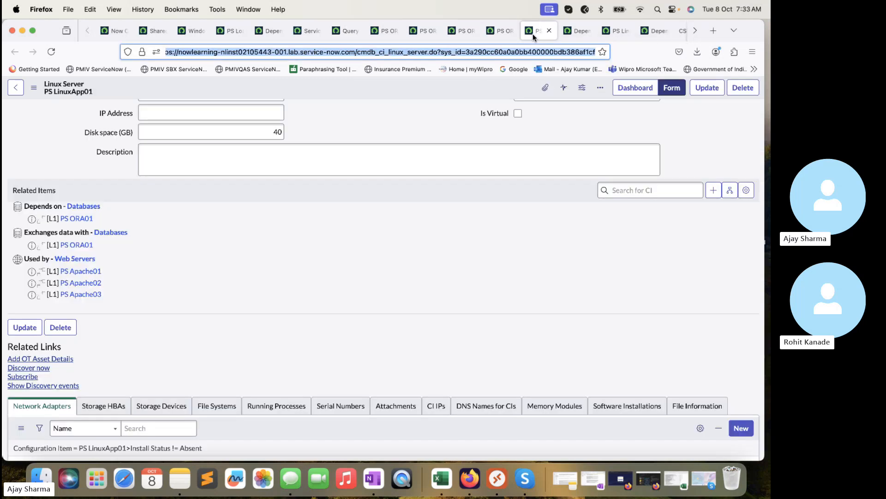
left_click(500, 32)
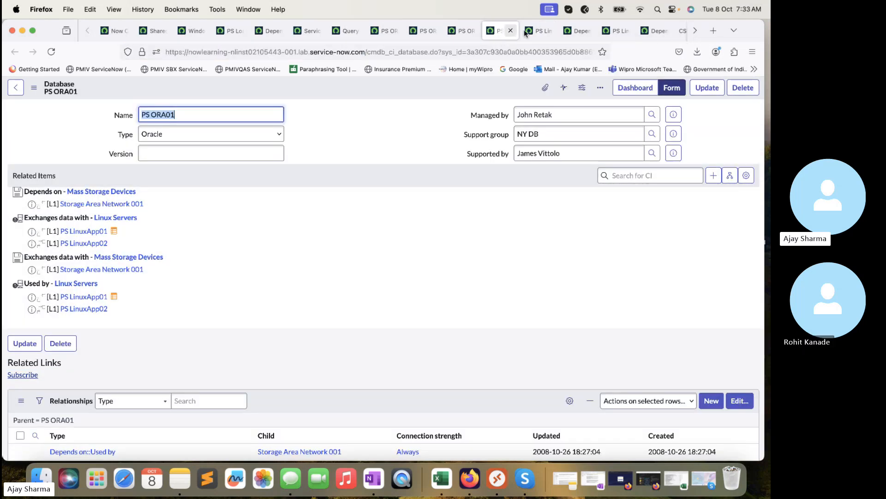
left_click(581, 31)
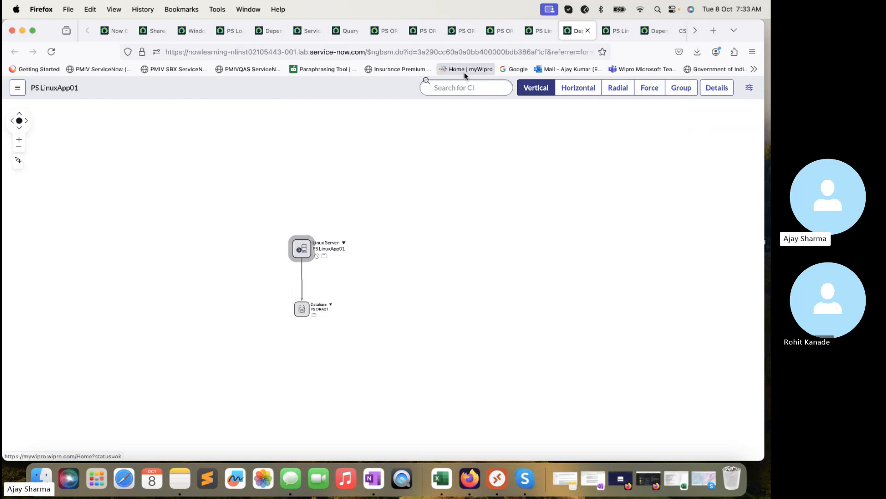
Return to the CMDB Query Builder and save the Linux Server query
left_click(349, 32)
left_click(308, 31)
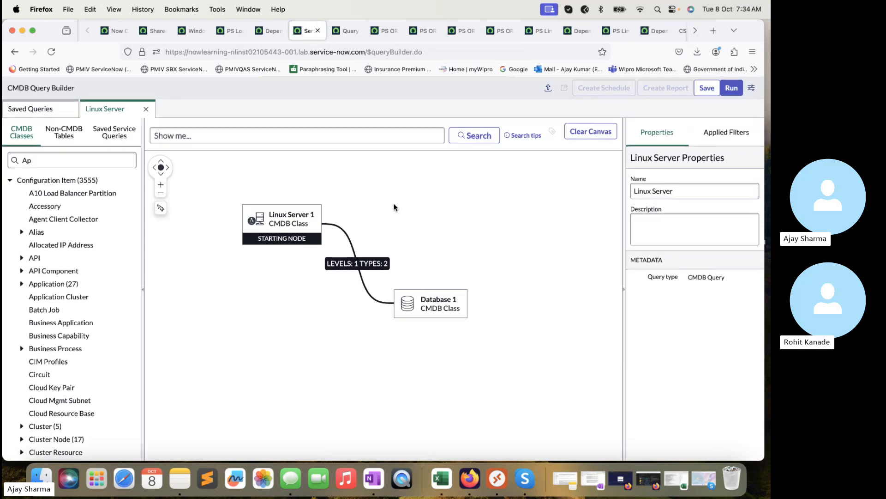
left_click(705, 88)
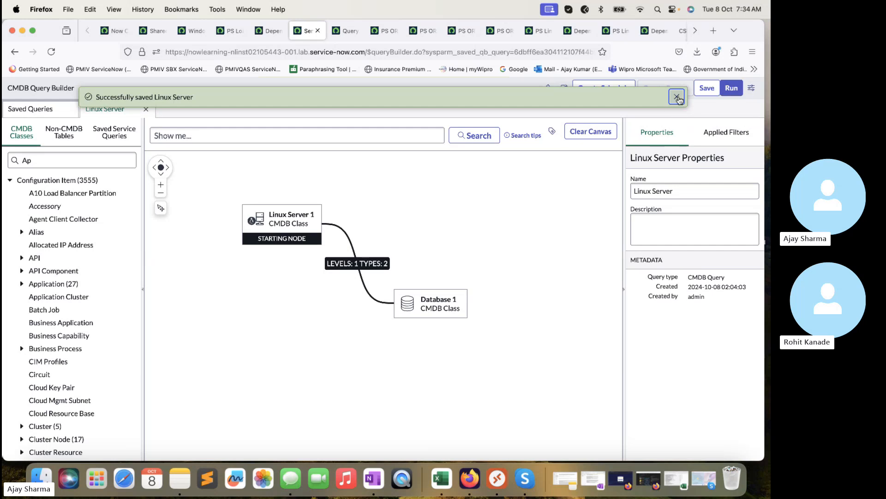
Dismiss the save notification and view the schedule setup for the Linux Server query
left_click(678, 97)
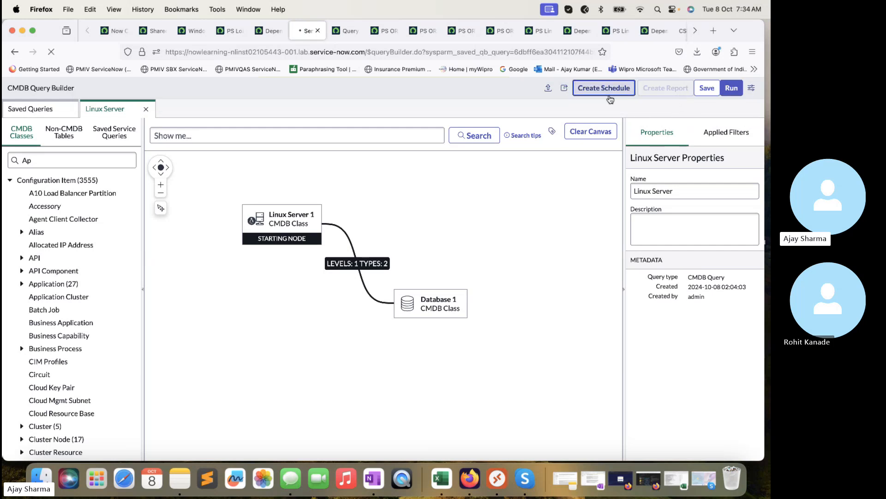
left_click(604, 88)
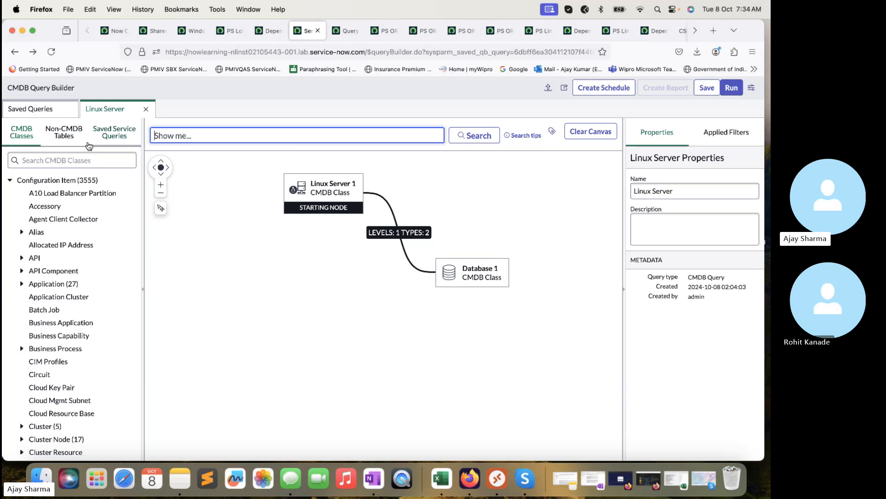
Find the Incident table among the non-CMDB tables and add it to the Linux Server query canvas
left_click(69, 135)
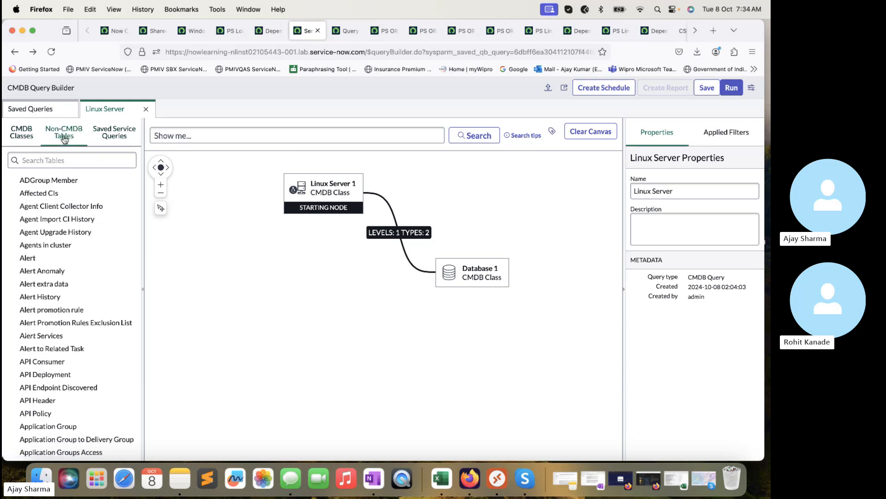
left_click(66, 160)
type("Incident")
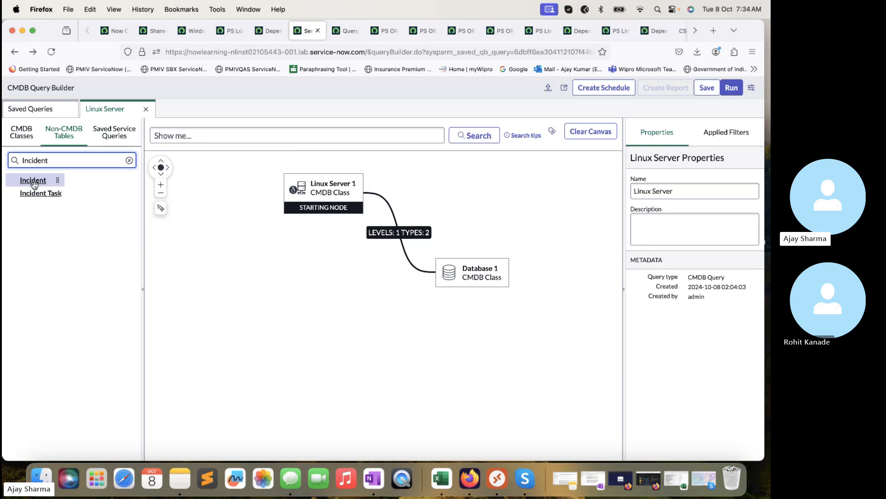
left_click_drag(32, 180, 313, 301)
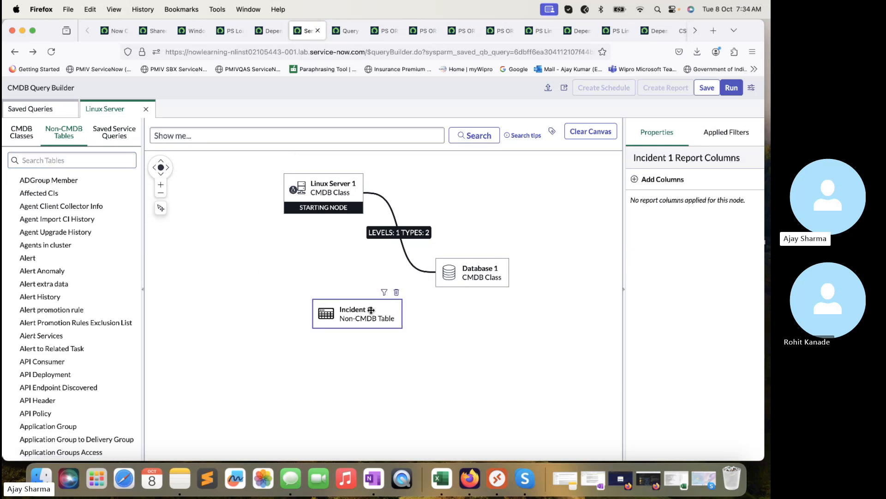
Connect the Database 1 node to the Incident 1 node and place Incident 1 below the other nodes
left_click_drag(369, 314, 321, 287)
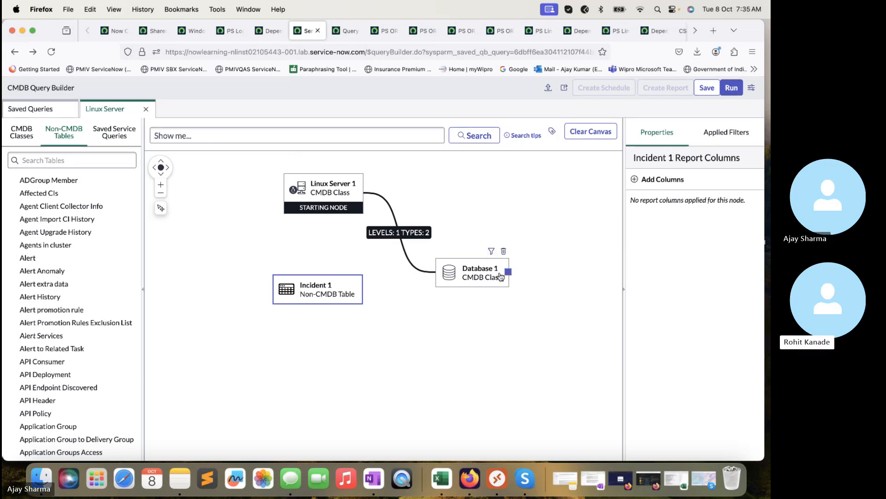
left_click(274, 289)
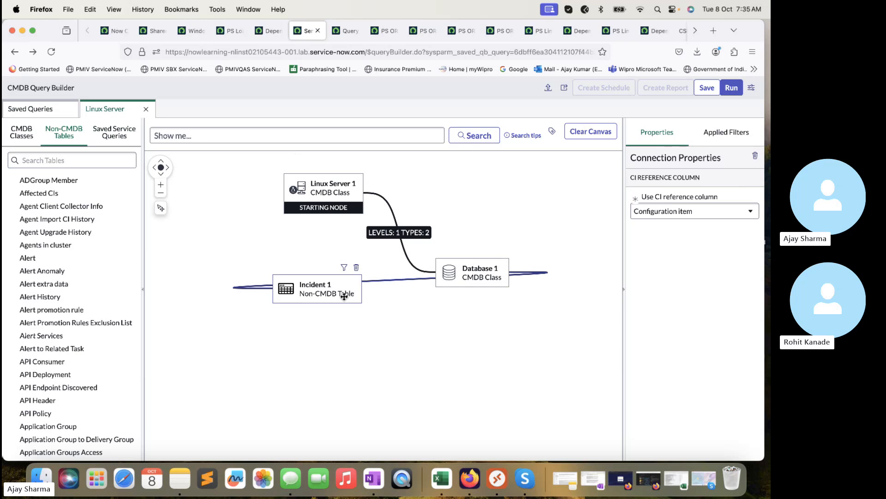
left_click_drag(345, 296, 353, 392)
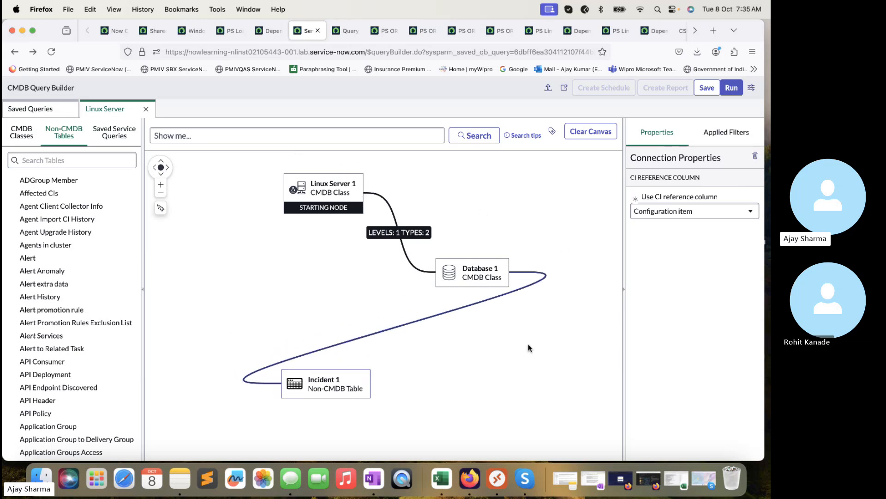
Run the extended Linux Server query and compare its results with the node connections on the canvas
left_click(733, 90)
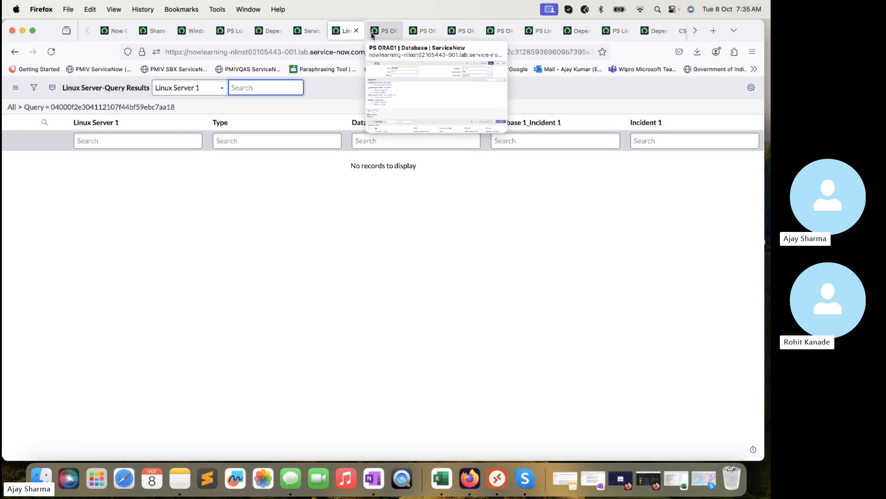
left_click(319, 31)
left_click(344, 31)
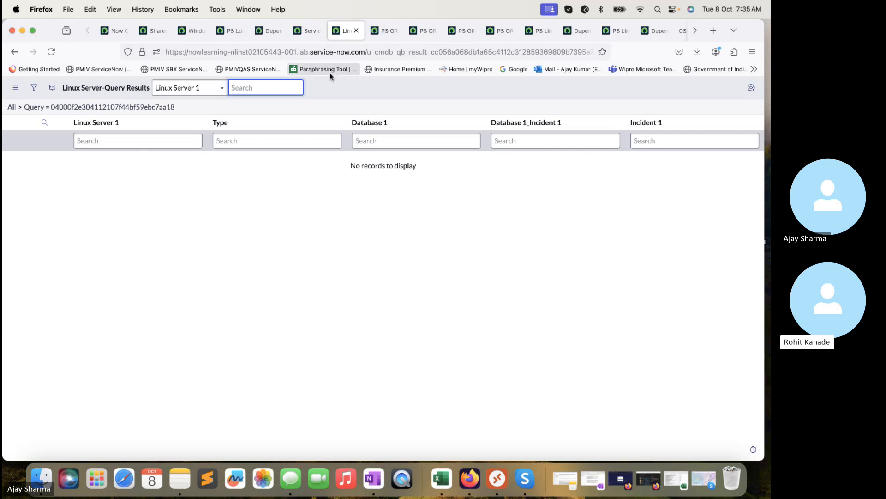
left_click(312, 32)
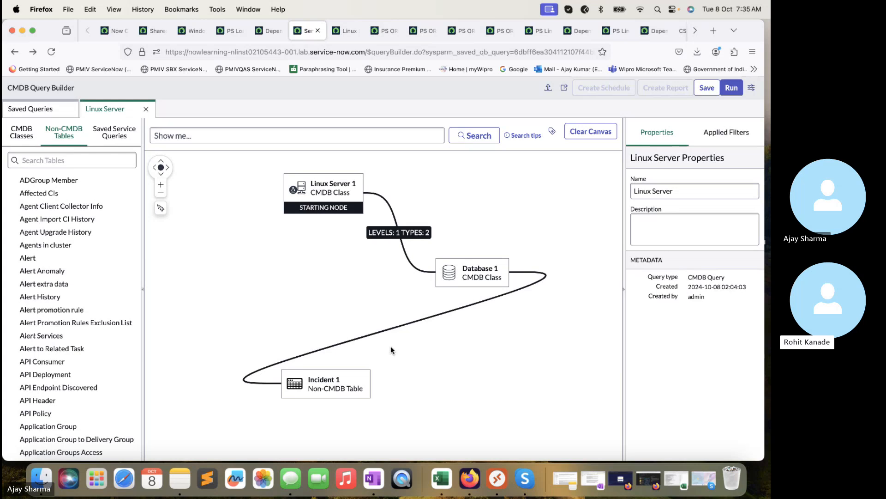
left_click(289, 195)
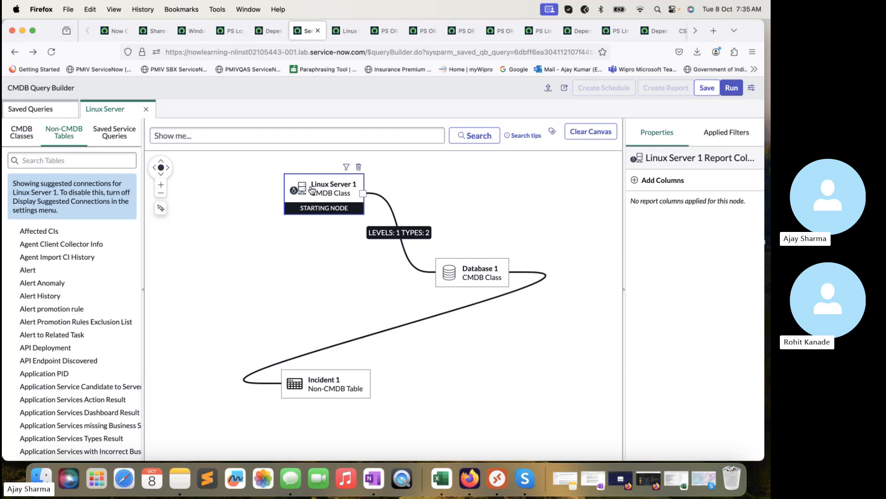
left_click(340, 35)
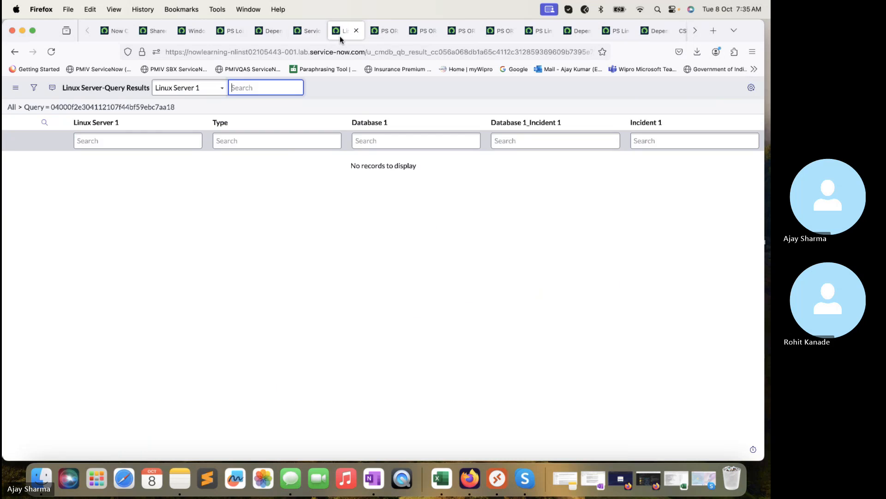
left_click(306, 32)
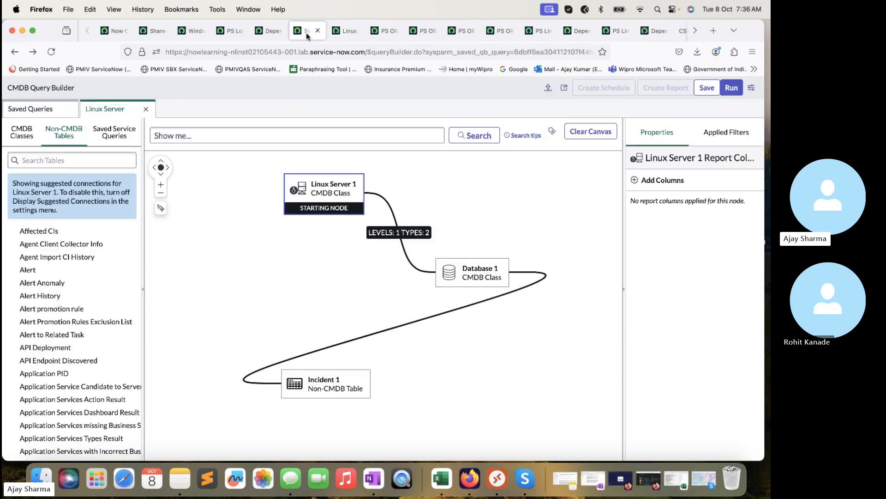
Save the Linux Server query with the Incident table included and dismiss the notification
left_click(111, 134)
left_click(66, 139)
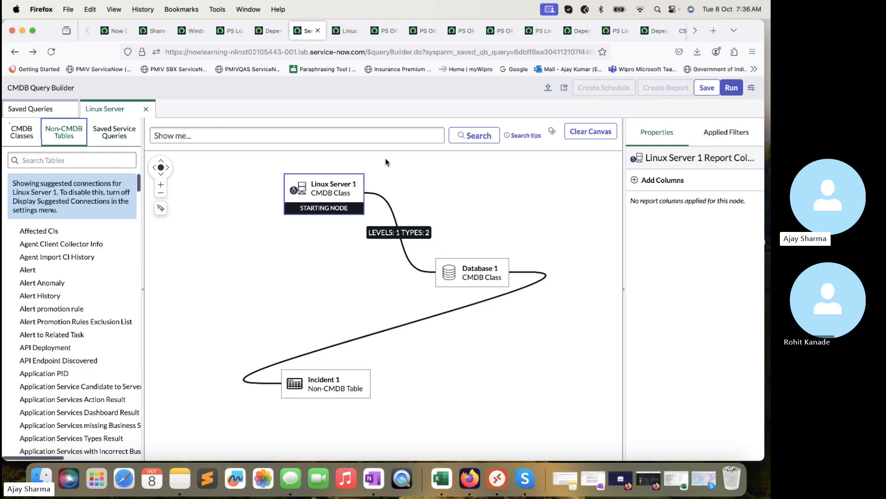
left_click(706, 87)
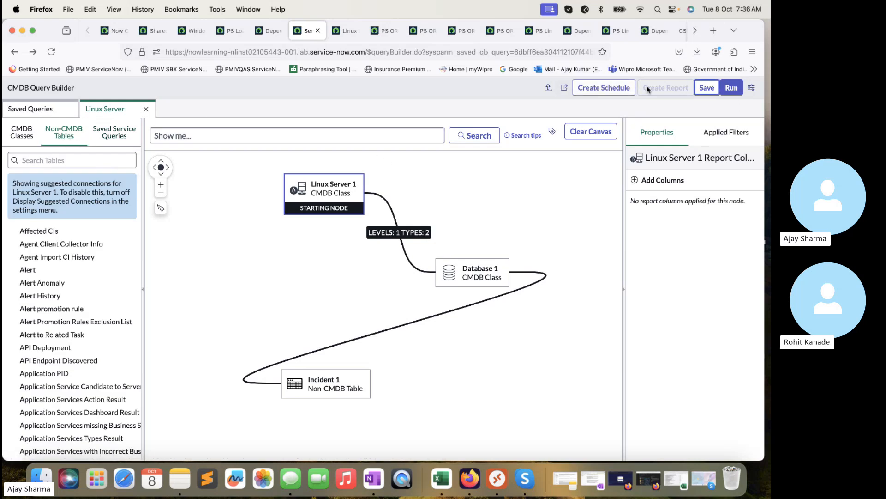
left_click(677, 97)
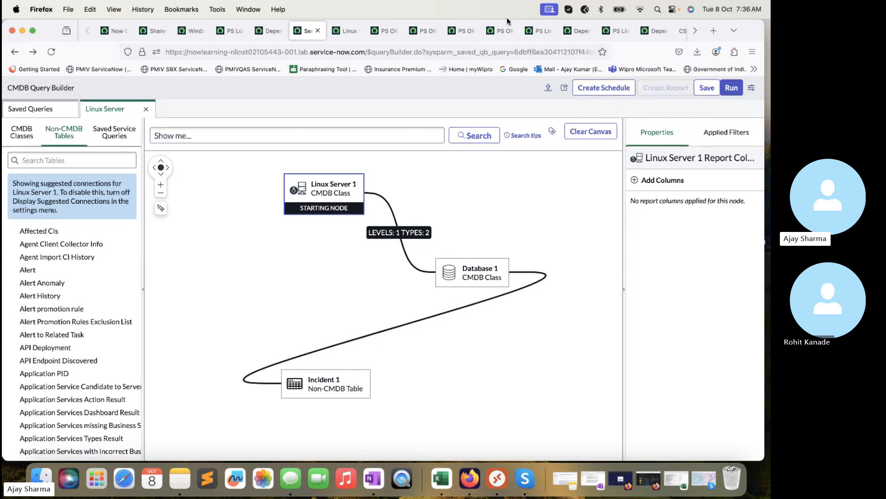
Close the PS LoadBal01 record, its dependency view, the query builder, the query results and the extra PS ORA01 browser tabs
left_click(157, 33)
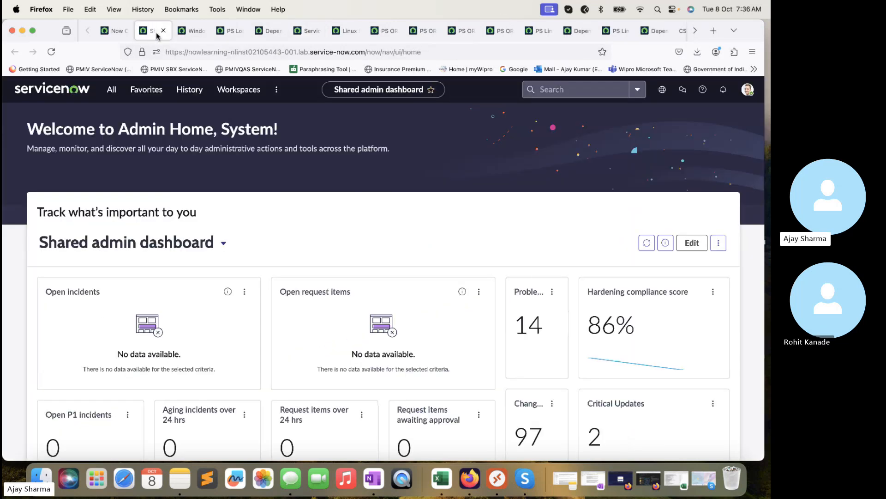
left_click(190, 30)
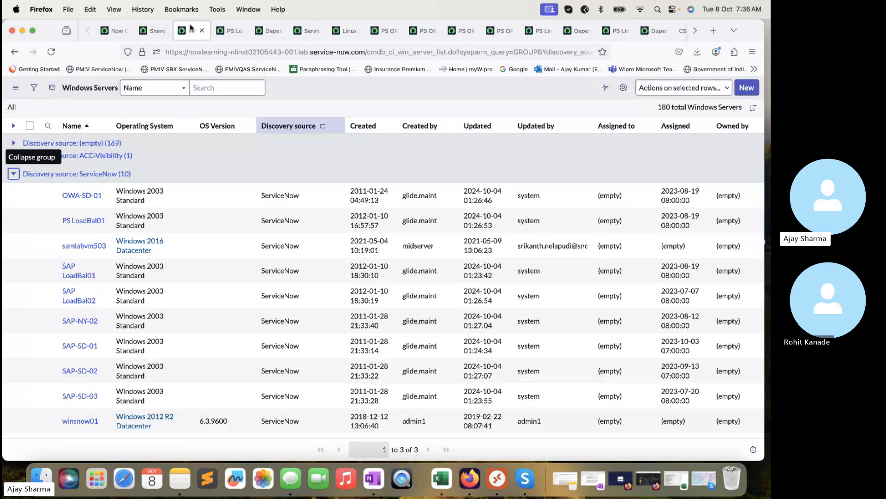
left_click(224, 31)
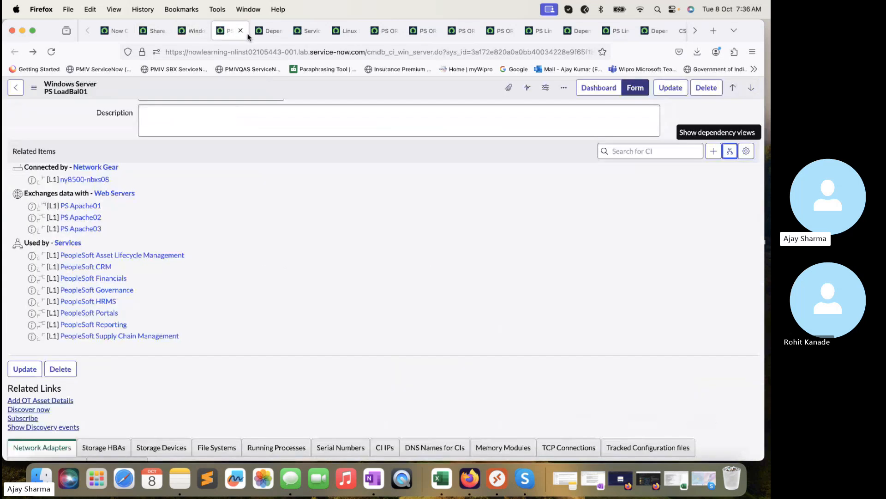
left_click(241, 31)
left_click(242, 31)
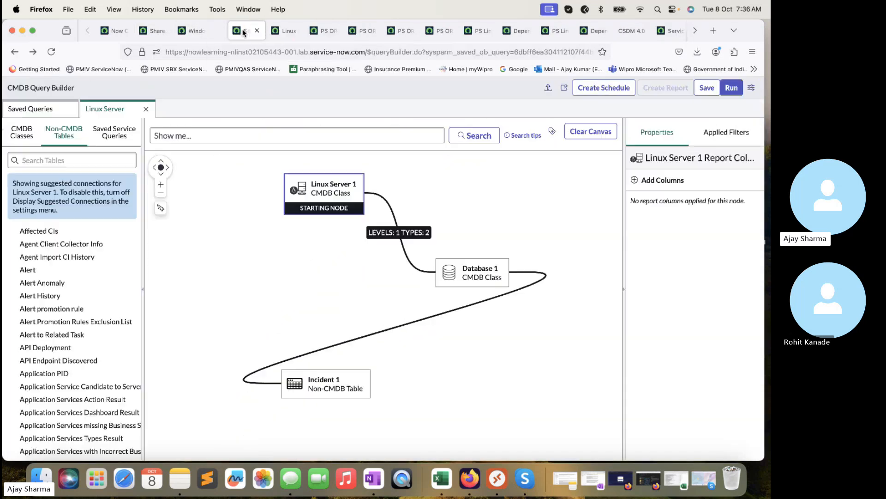
left_click(241, 31)
left_click(232, 32)
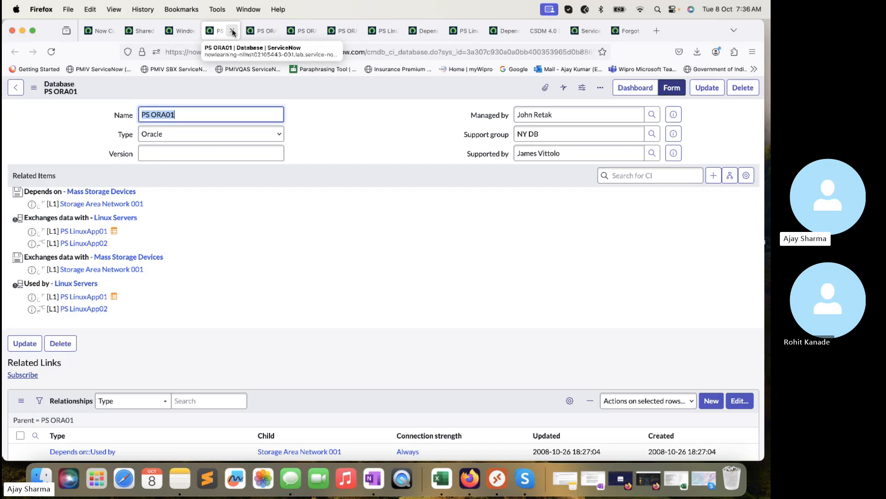
left_click(232, 32)
left_click(232, 32)
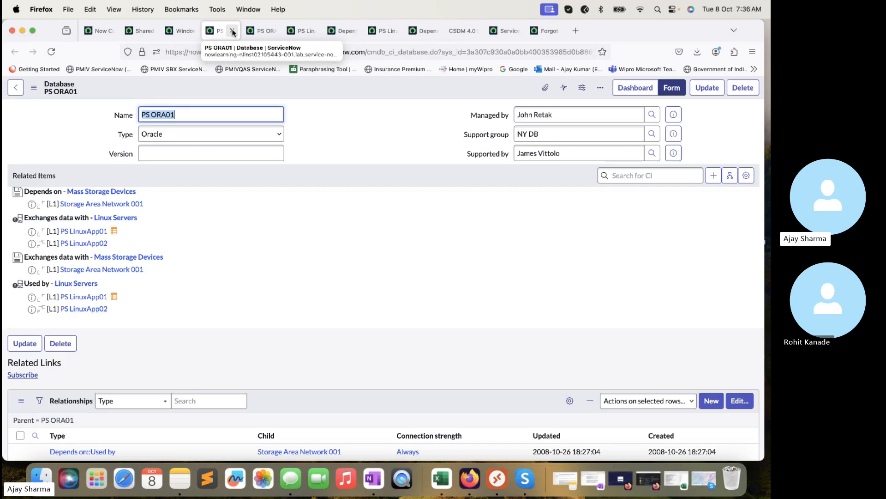
left_click(232, 32)
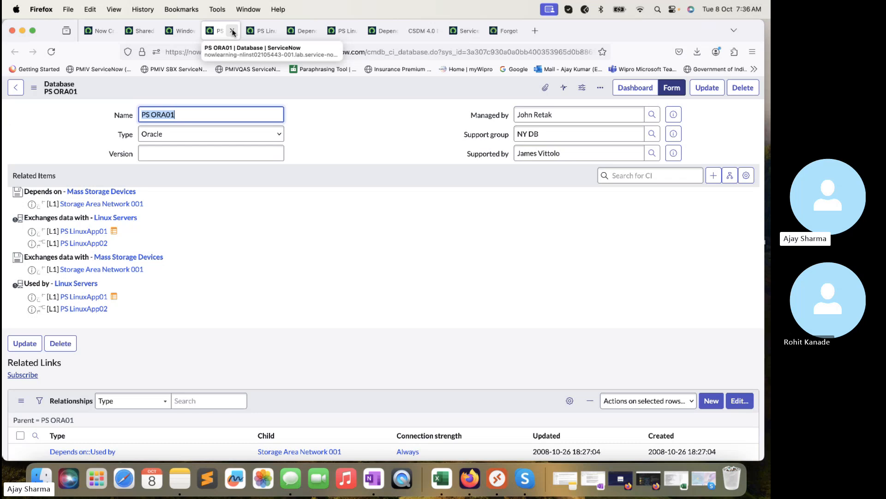
From the Shared admin dashboard, filter the application navigator by "Configuration" and open CMDB Remediations
left_click(168, 30)
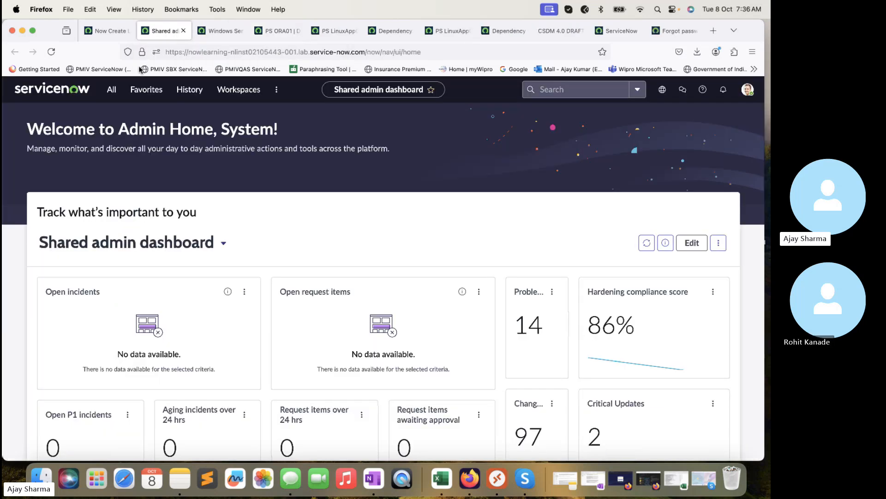
left_click(119, 91)
scroll(111, 215, "down", 3)
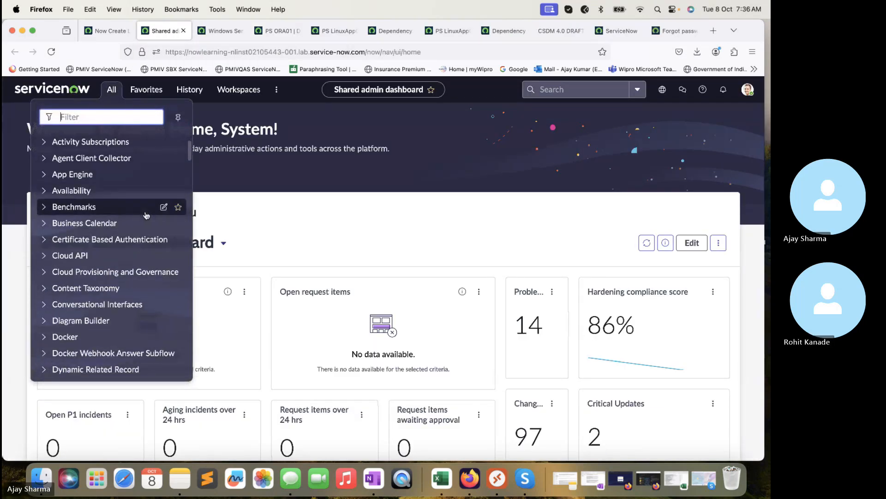
type("Confi")
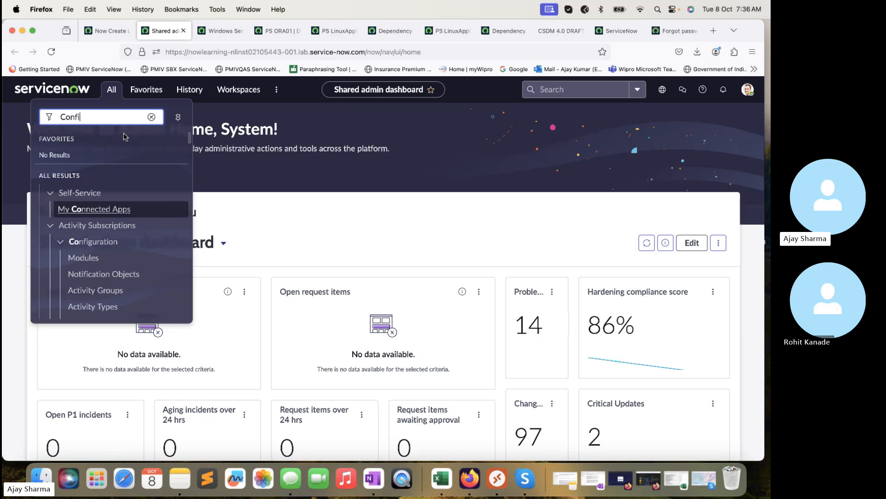
type("guration")
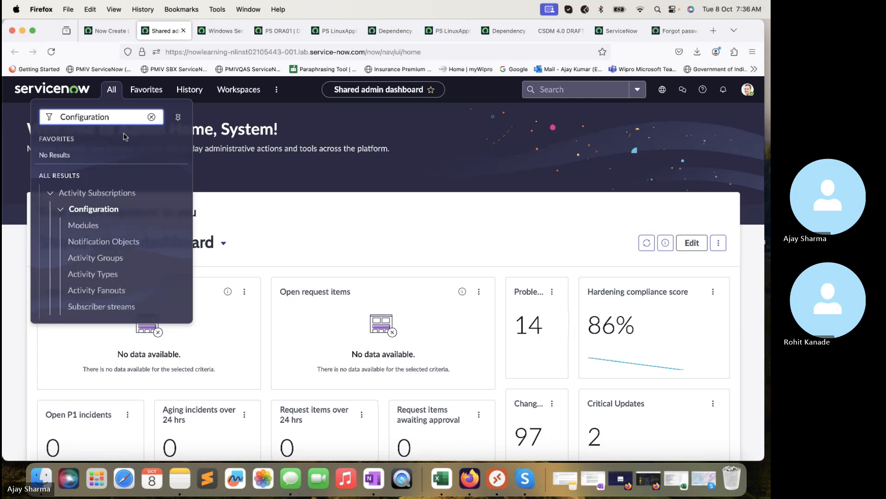
scroll(134, 217, "down", 15)
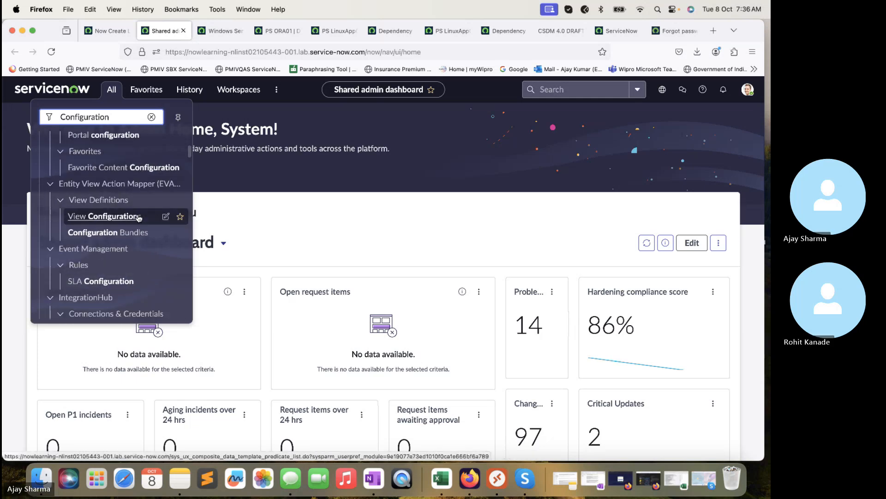
scroll(139, 218, "down", 15)
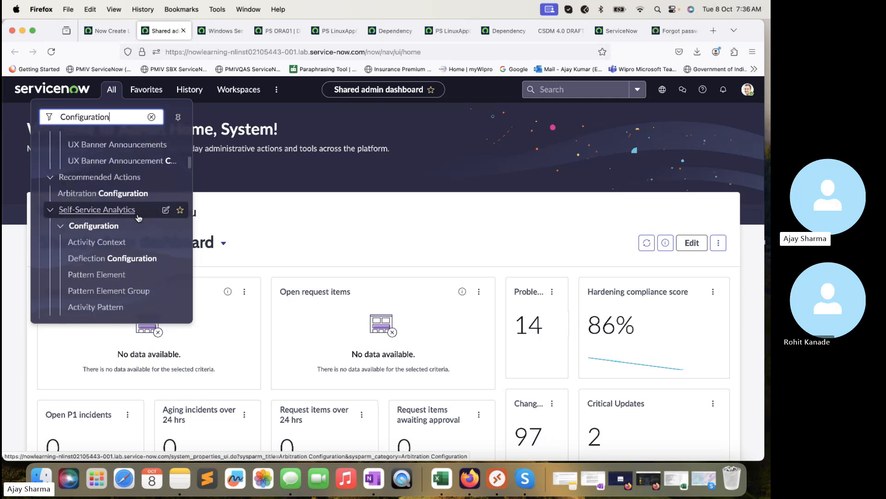
scroll(139, 217, "down", 15)
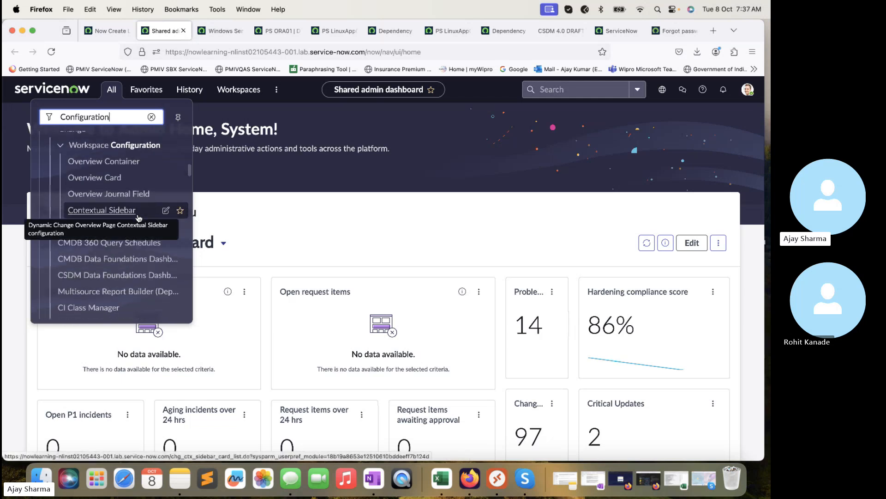
scroll(138, 217, "down", 1)
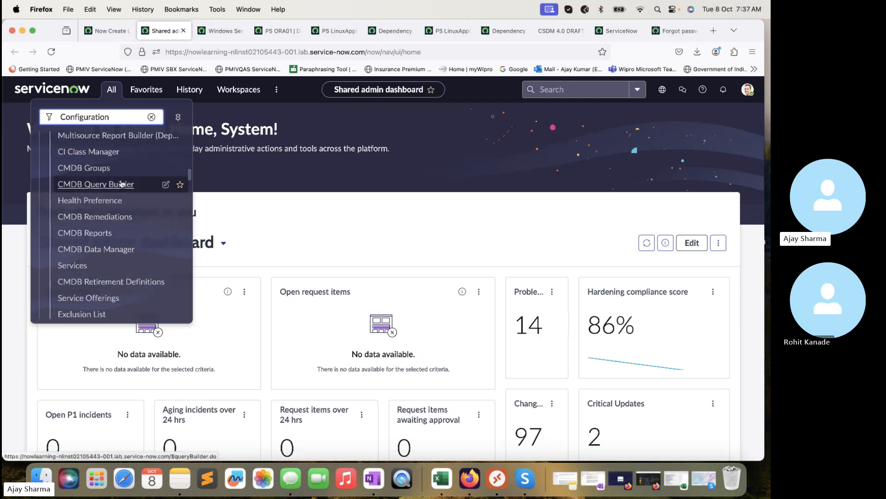
left_click(108, 219)
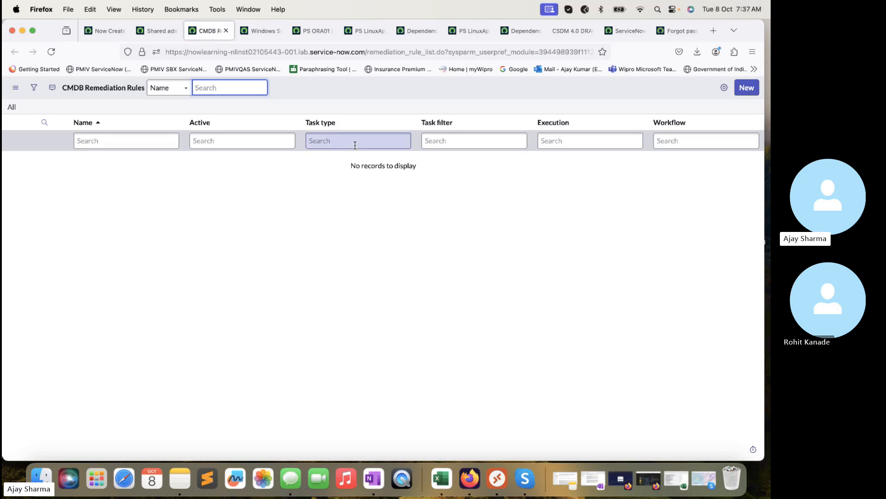
Start a new CMDB remediation rule and set its Execution to Automatic
left_click(748, 89)
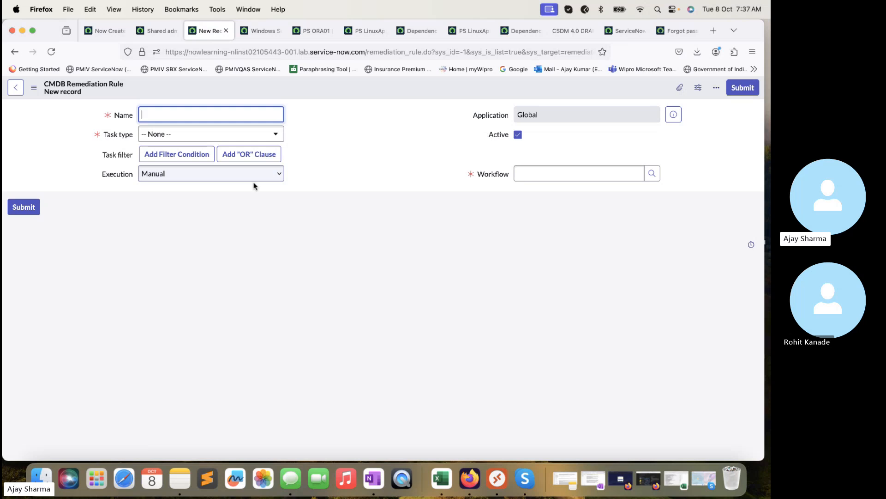
left_click(257, 178)
left_click(243, 154)
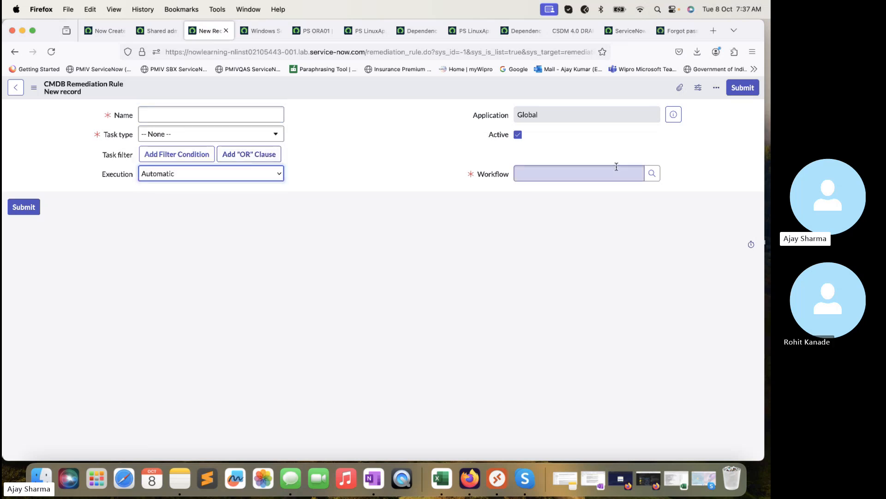
Check the workflows and task types available for the new CMDB remediation rule
left_click(652, 173)
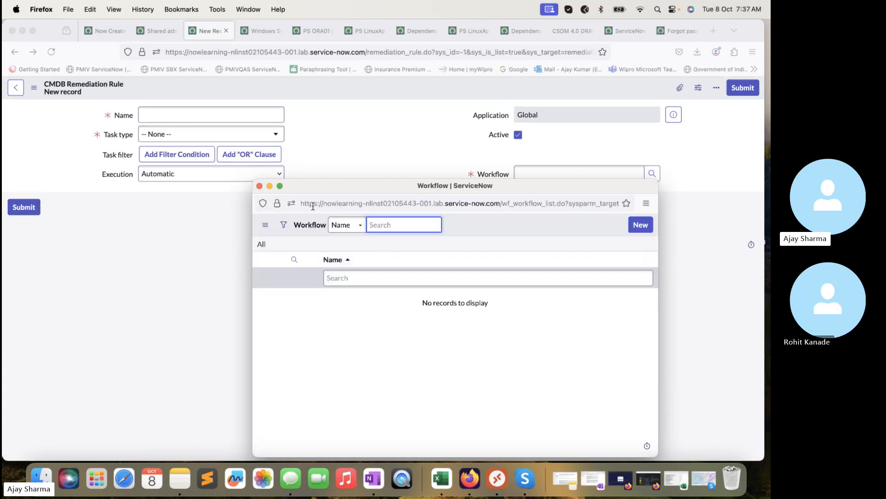
left_click(260, 186)
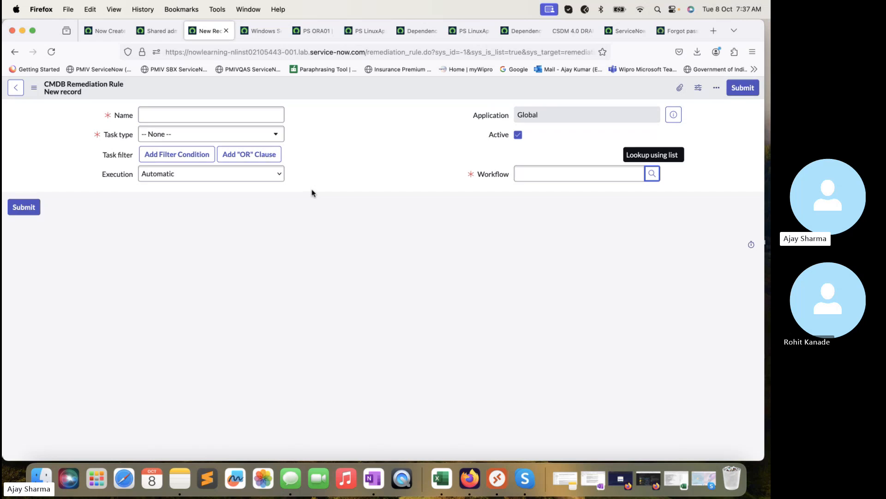
left_click(276, 137)
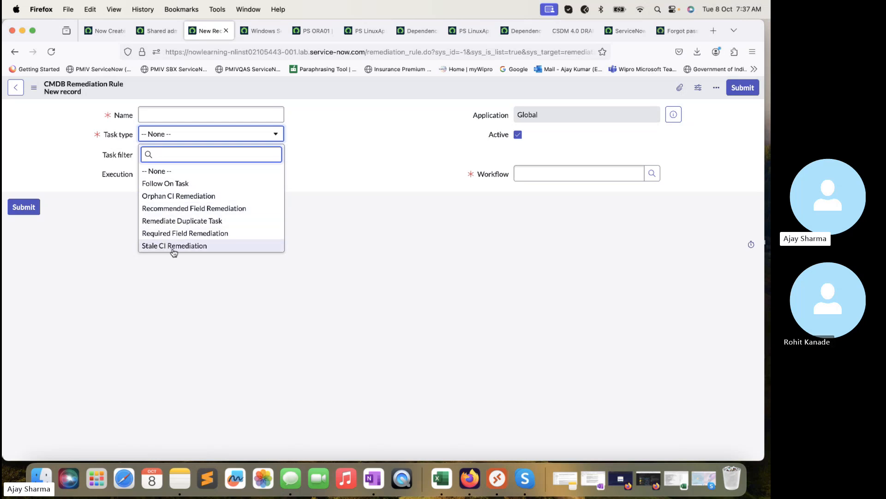
left_click(314, 131)
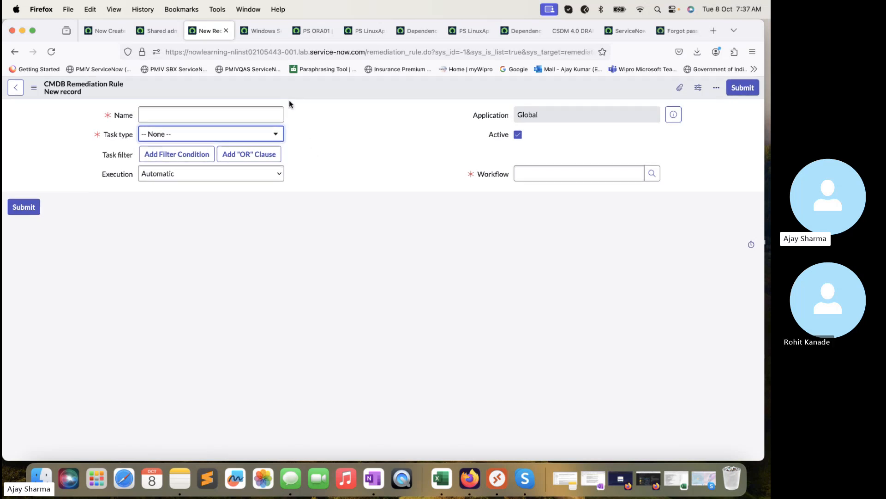
left_click(157, 31)
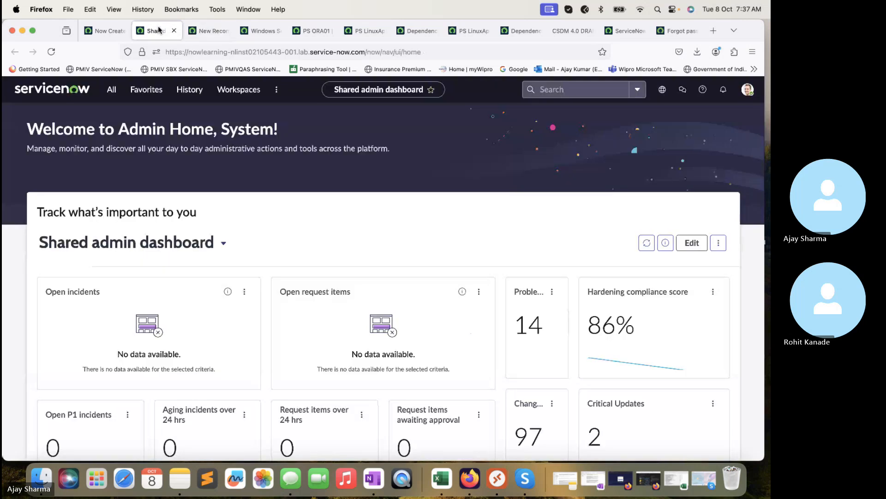
left_click(112, 90)
scroll(152, 271, "down", 10)
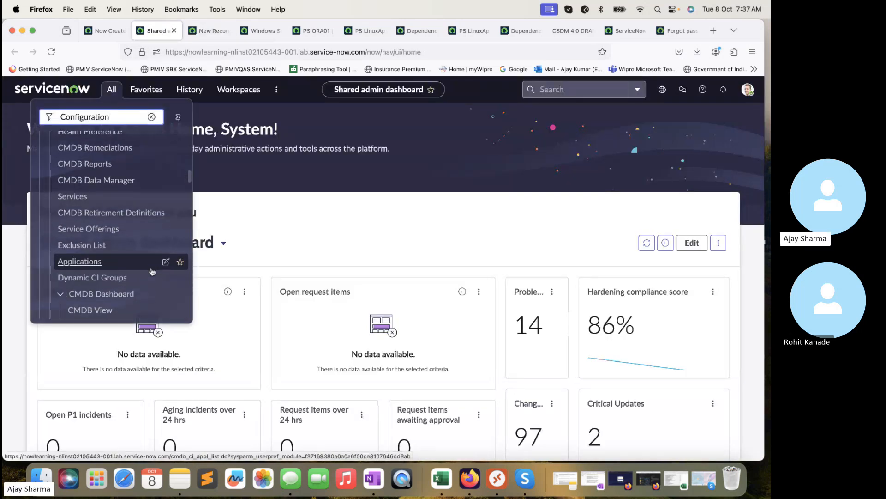
scroll(152, 271, "down", 3)
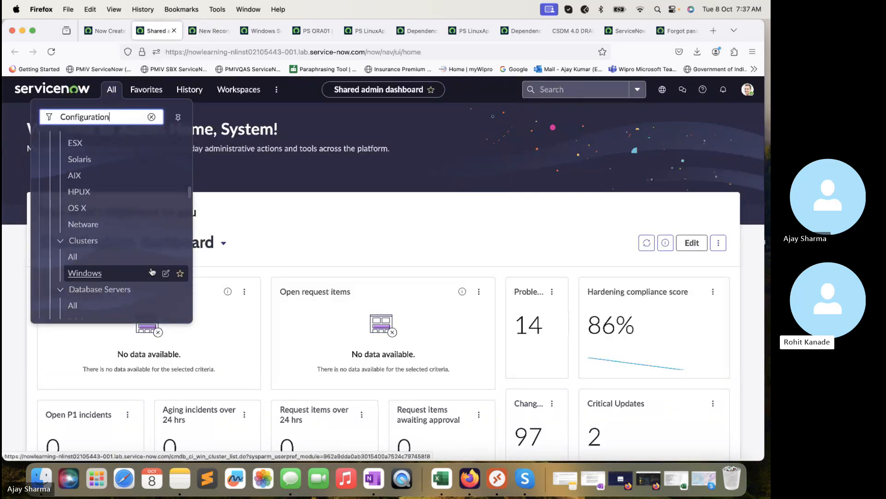
scroll(152, 271, "up", 15)
scroll(152, 271, "up", 2)
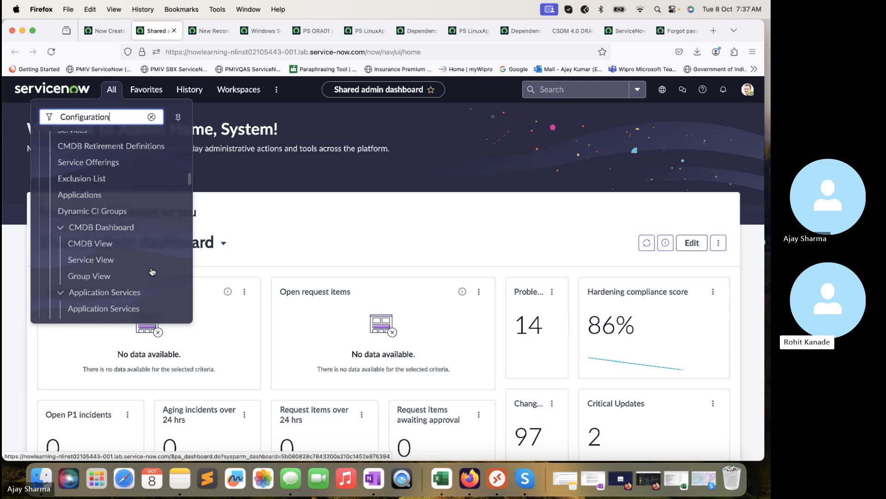
Inspect the new workflow form from the remediation rule's Workflow lookup, then close it and review the task type options
left_click(210, 31)
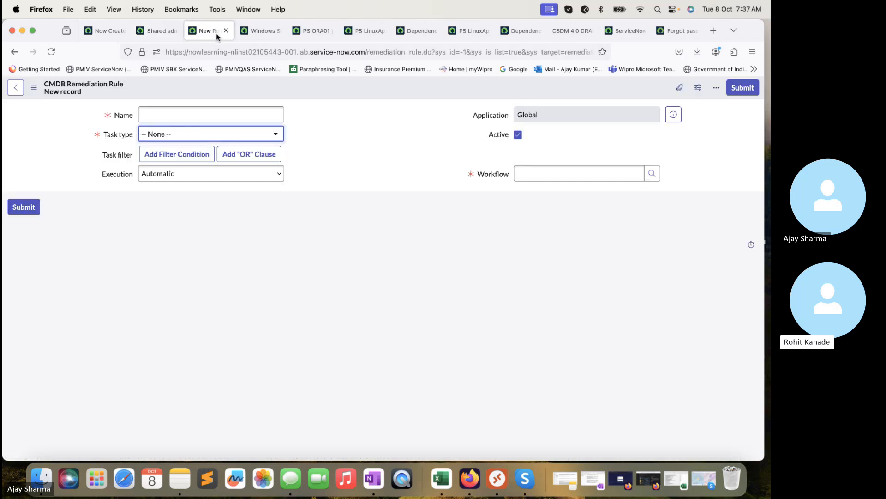
left_click(652, 174)
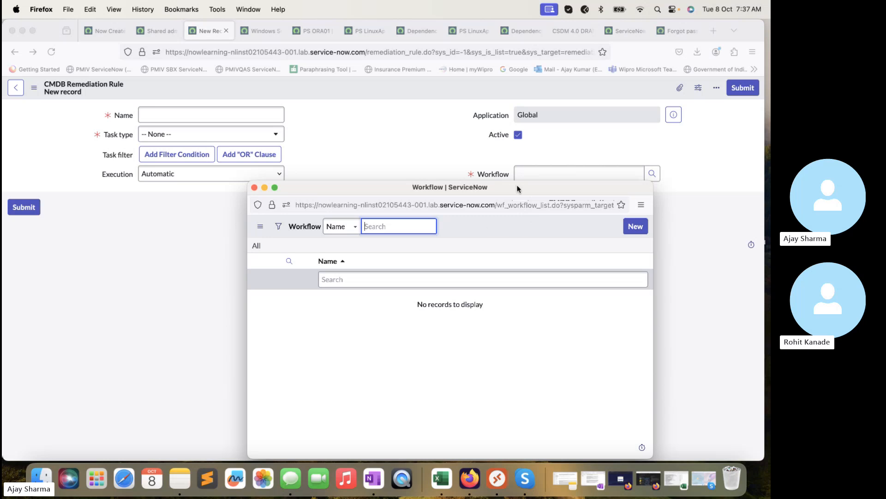
left_click(518, 211)
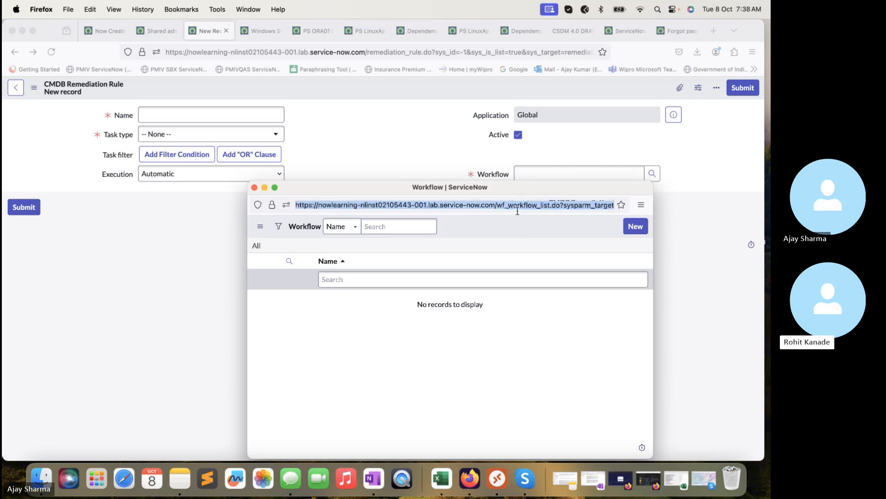
left_click_drag(531, 188, 492, 156)
left_click(591, 197)
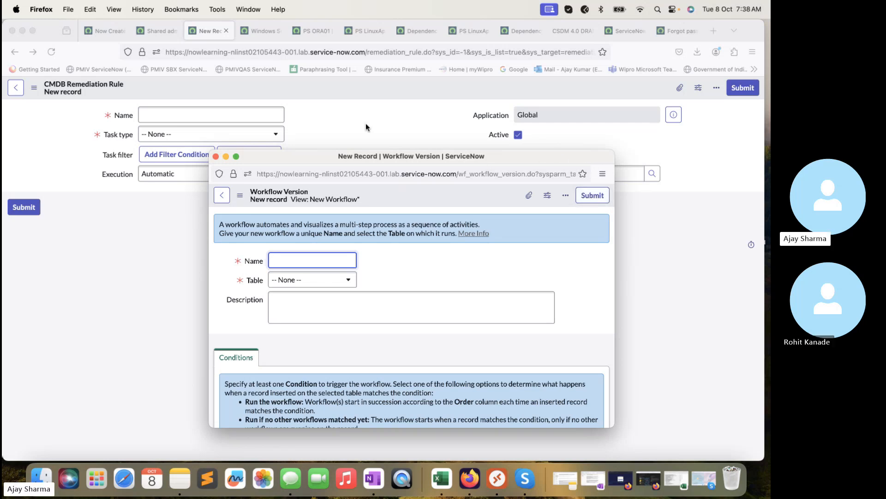
left_click(215, 156)
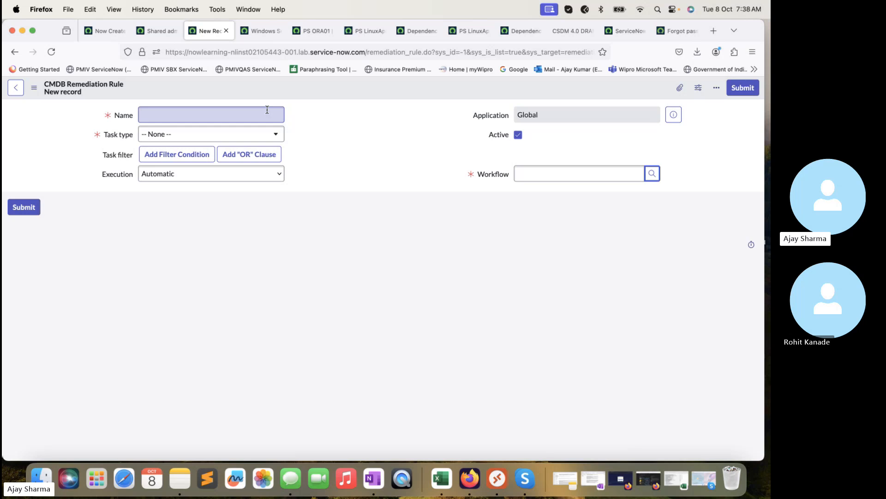
left_click(266, 134)
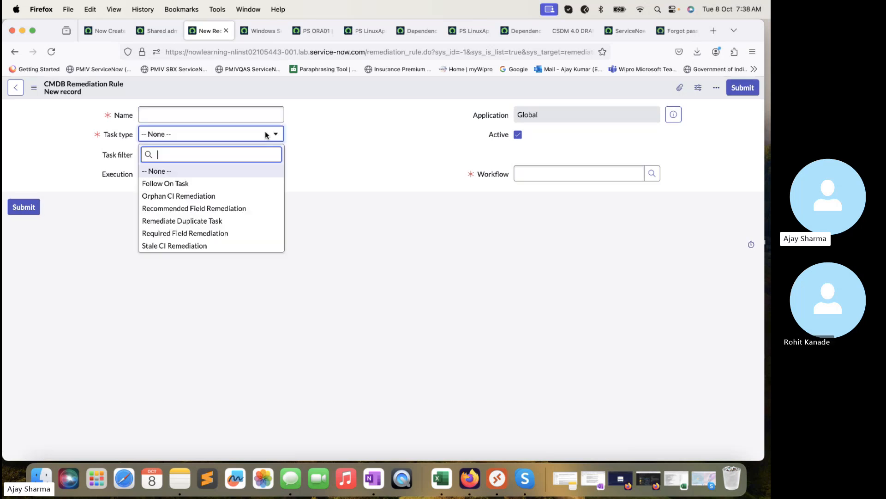
left_click(319, 155)
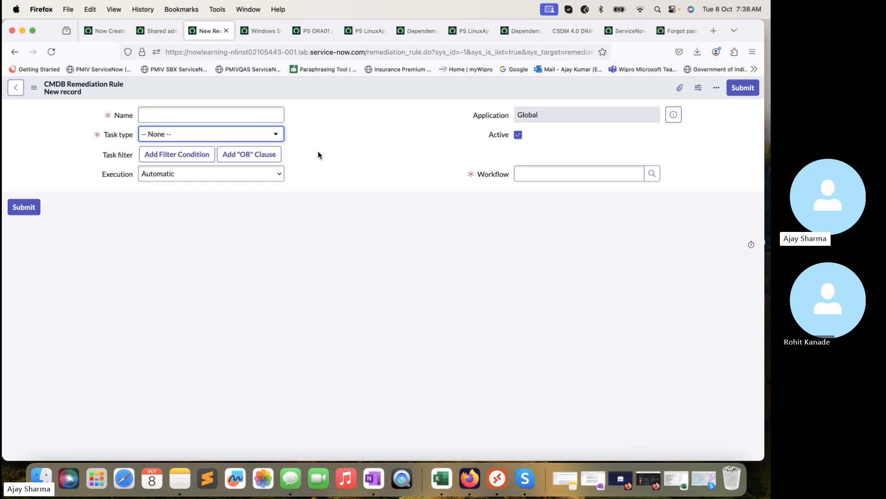
From the Configuration modules on the Shared admin dashboard, open CMDB Data Manager and CMDB Reports in separate browser tabs
left_click(159, 31)
right_click(116, 87)
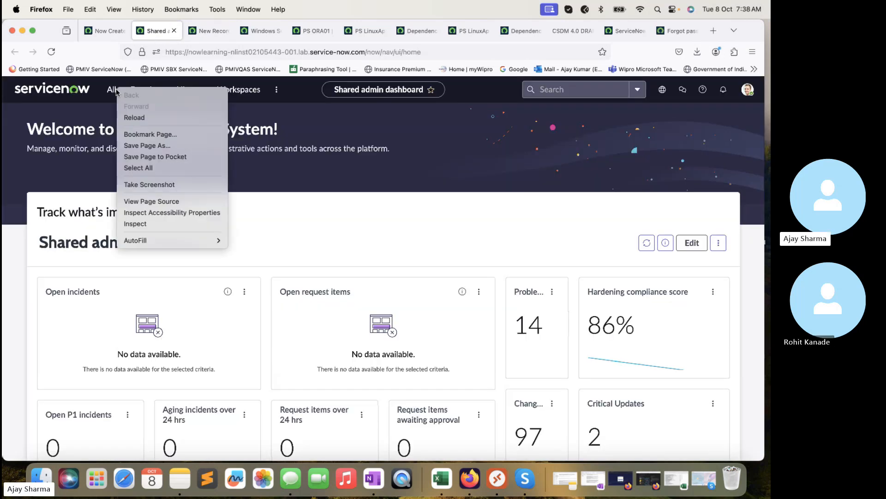
left_click(99, 80)
left_click(112, 90)
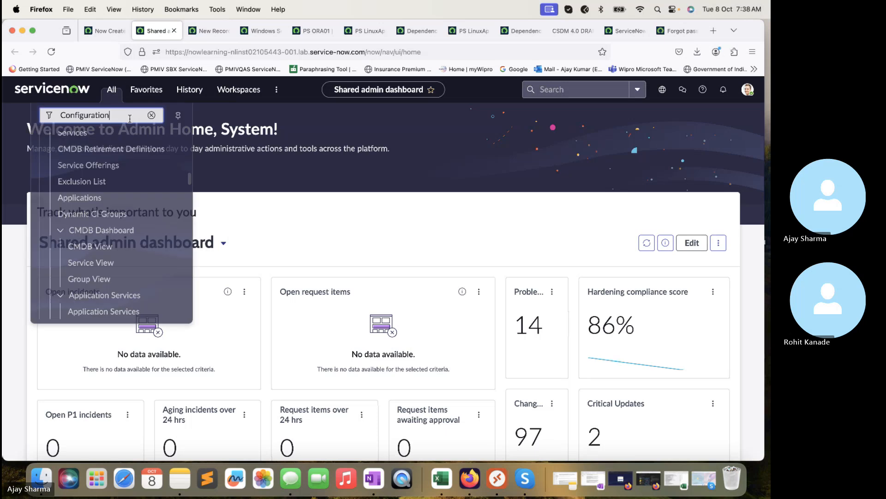
scroll(139, 194, "up", 2)
scroll(148, 186, "up", 5)
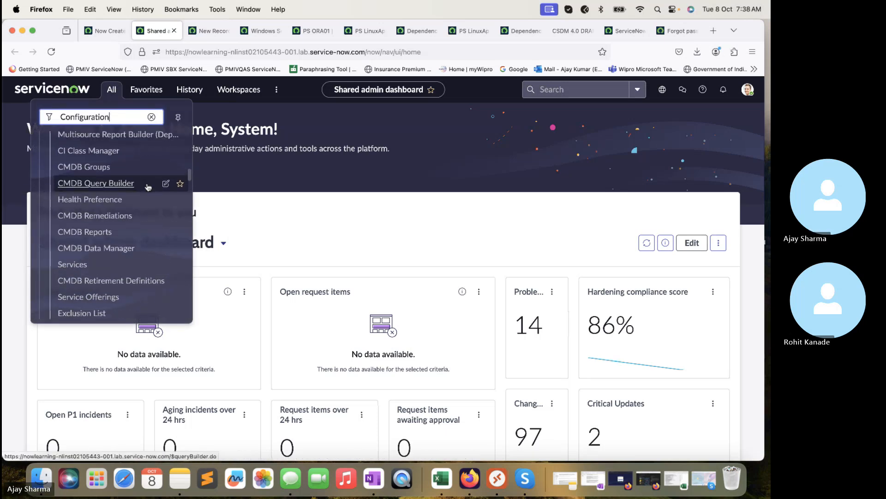
scroll(148, 186, "up", 4)
scroll(148, 187, "down", 4)
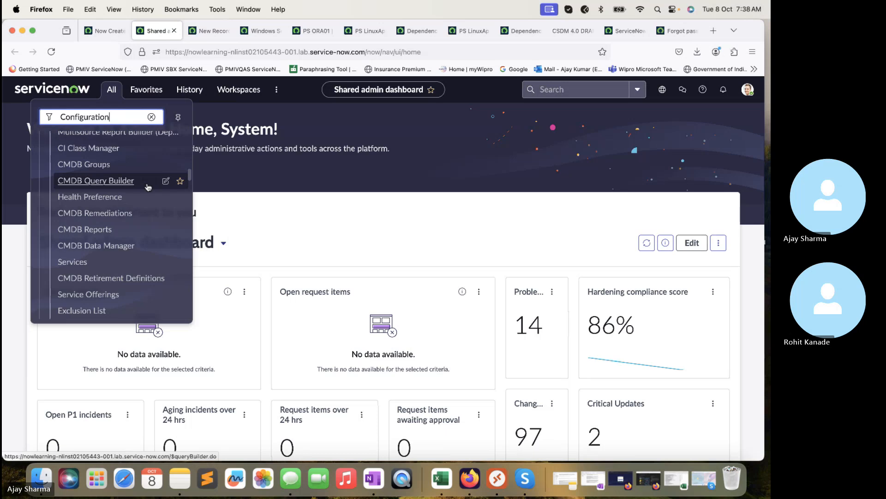
left_click(115, 251, "super")
left_click(96, 235, "super")
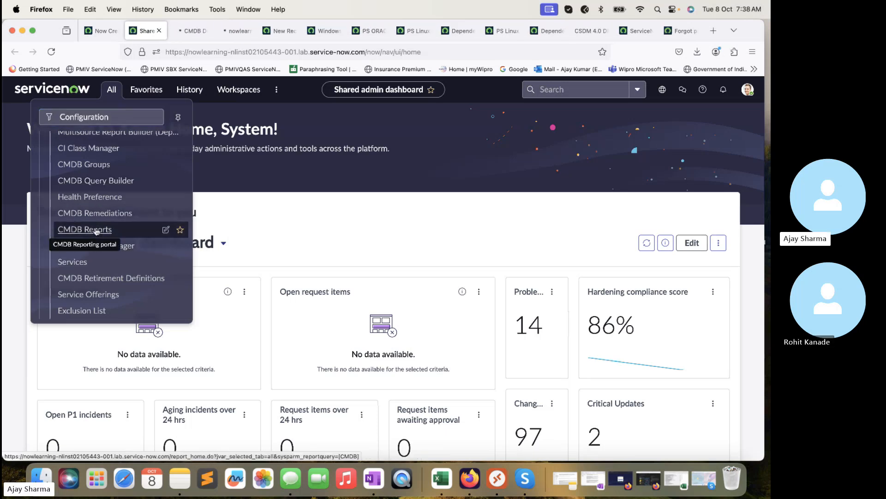
scroll(97, 231, "down", 6)
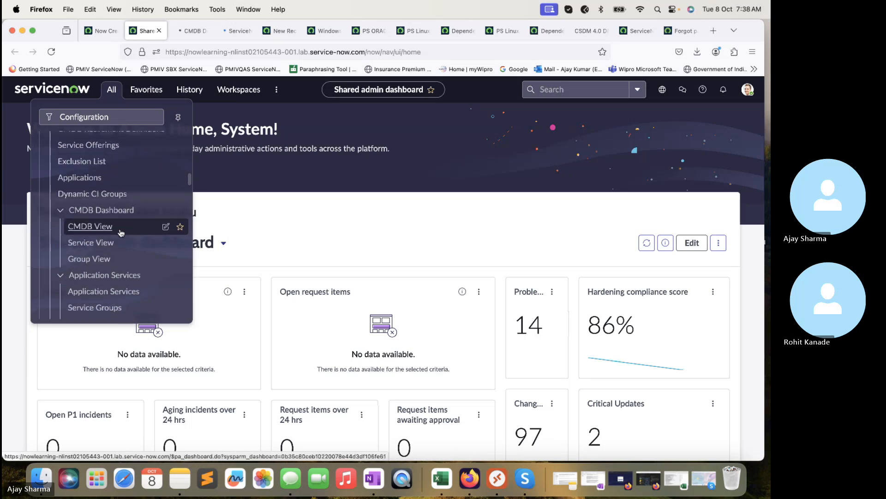
Switch to CMDB Data Manager and open its list of policies
left_click(194, 31)
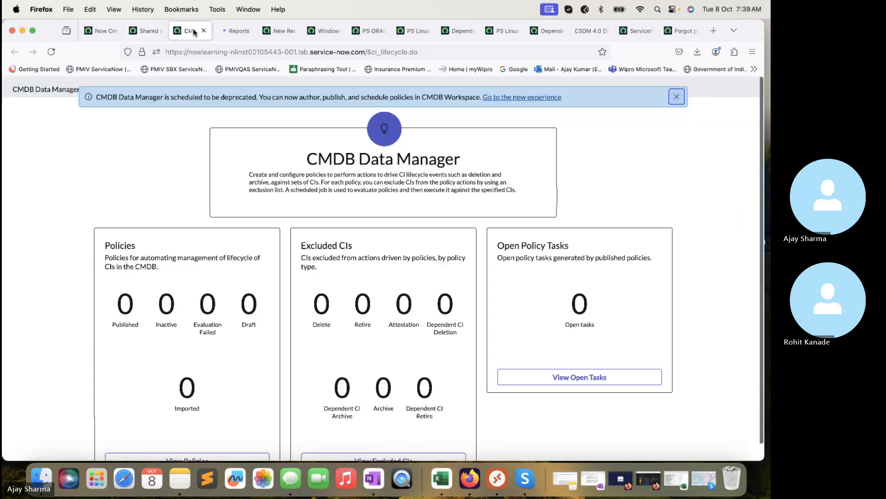
scroll(374, 346, "down", 1)
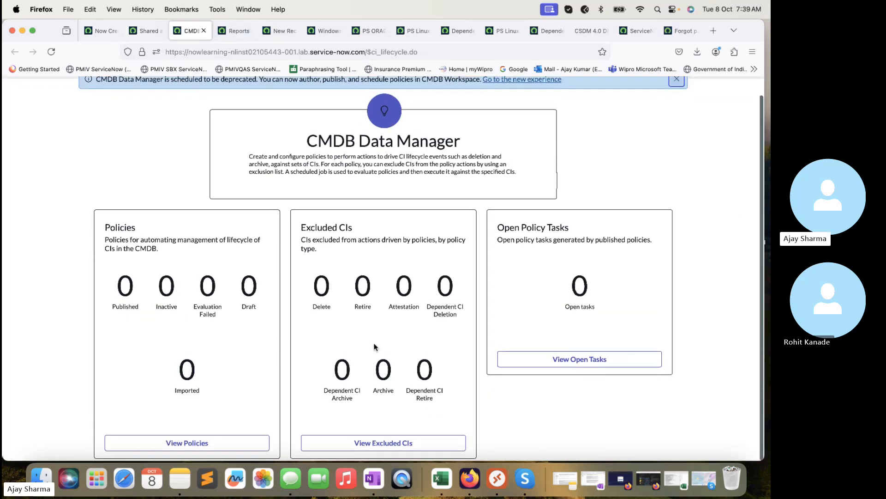
left_click(558, 407)
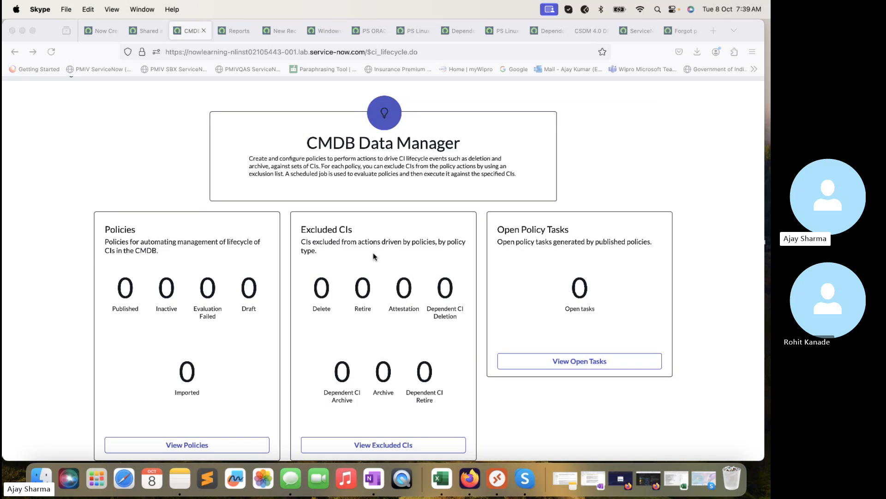
left_click(203, 446)
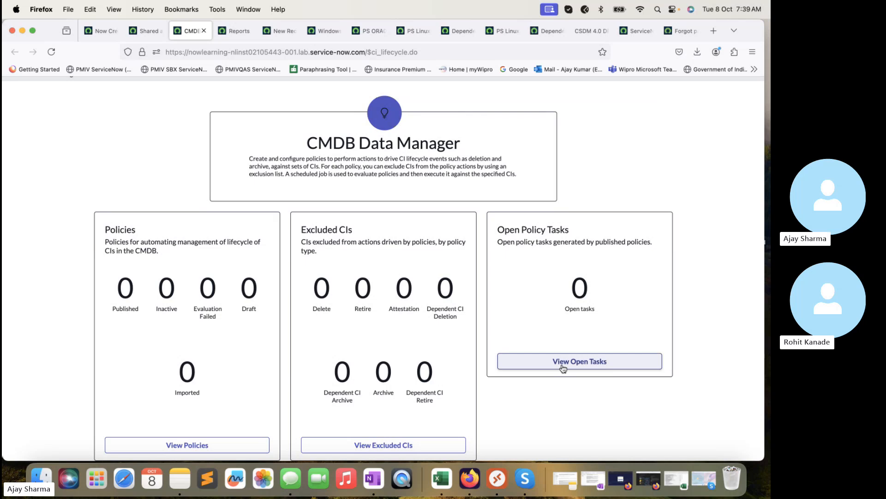
left_click(202, 448)
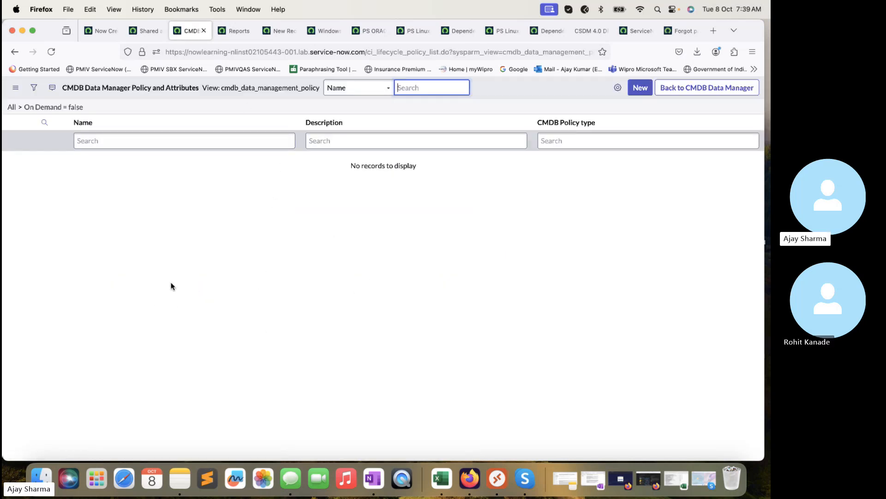
Start a new CMDB Data Manager policy and set its Policy Type to Attestation
left_click(647, 91)
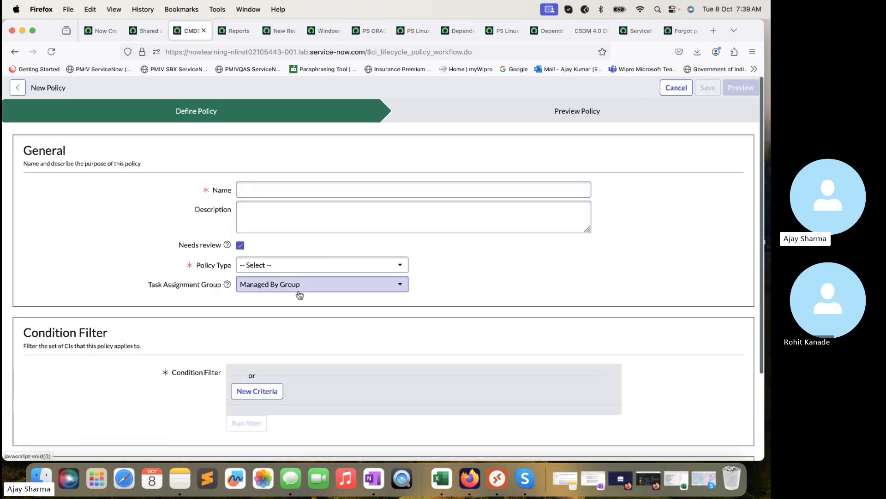
scroll(227, 318, "down", 2)
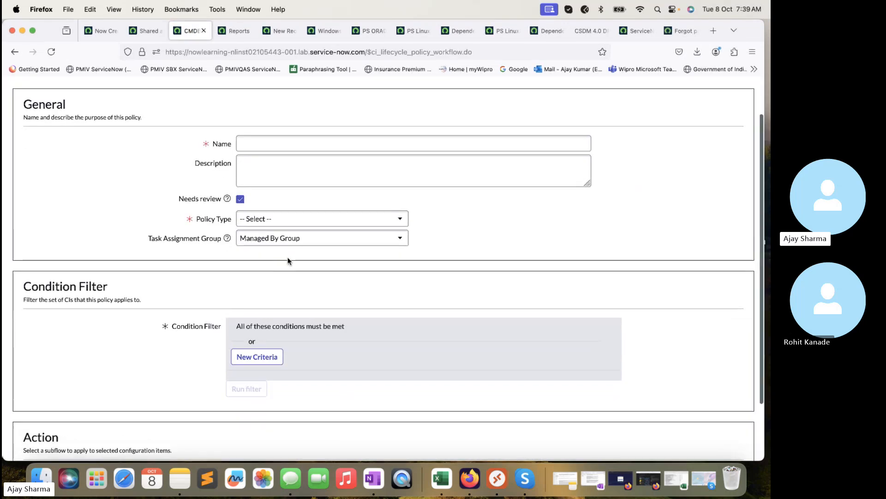
left_click(287, 240)
left_click(246, 293)
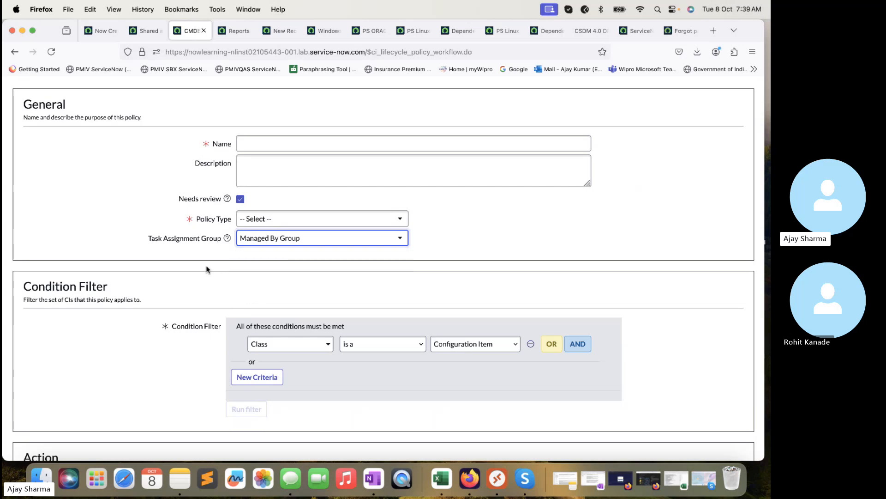
left_click(277, 223)
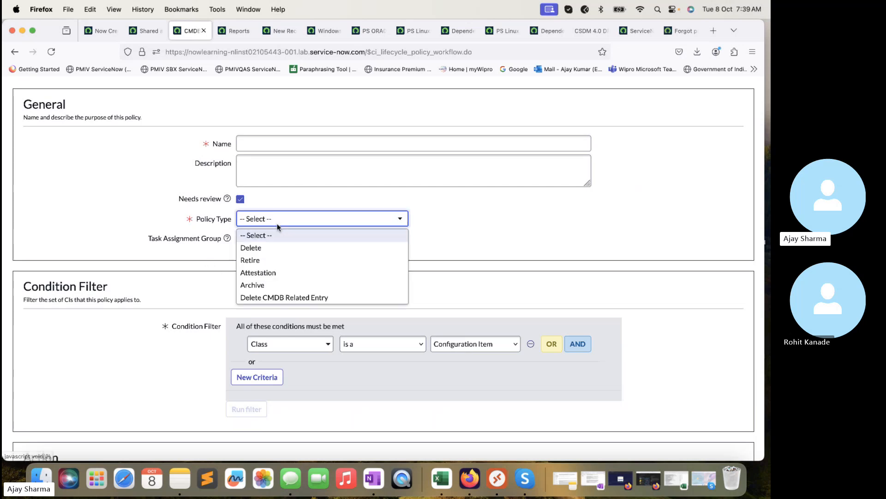
left_click(275, 272)
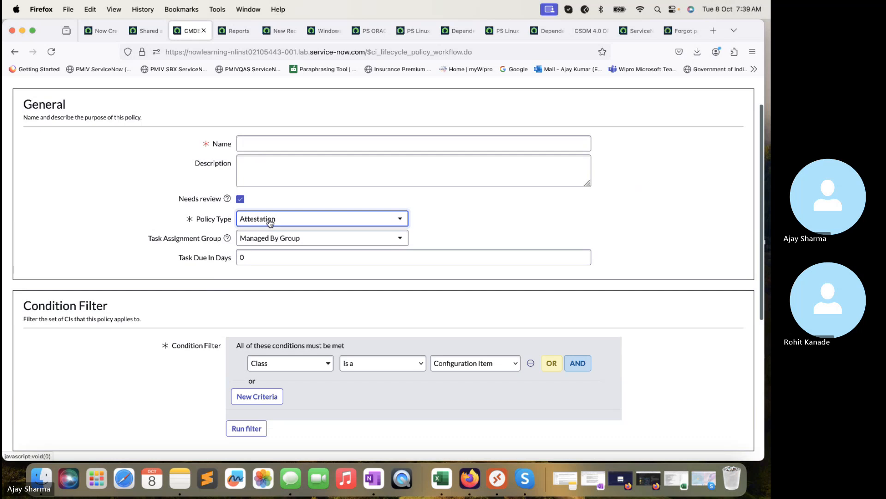
Examine the Condition Filter, Action and Schedule sections of the new attestation policy
scroll(270, 221, "down", 4)
scroll(275, 170, "up", 3)
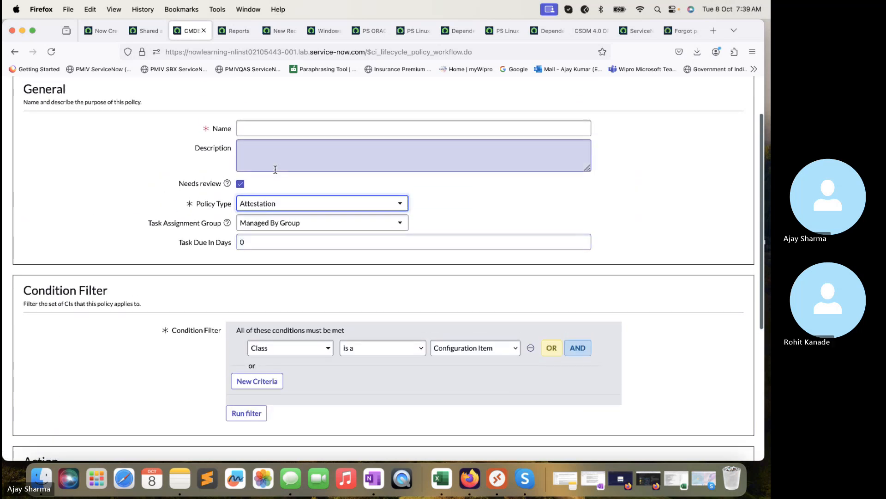
scroll(281, 253, "down", 3)
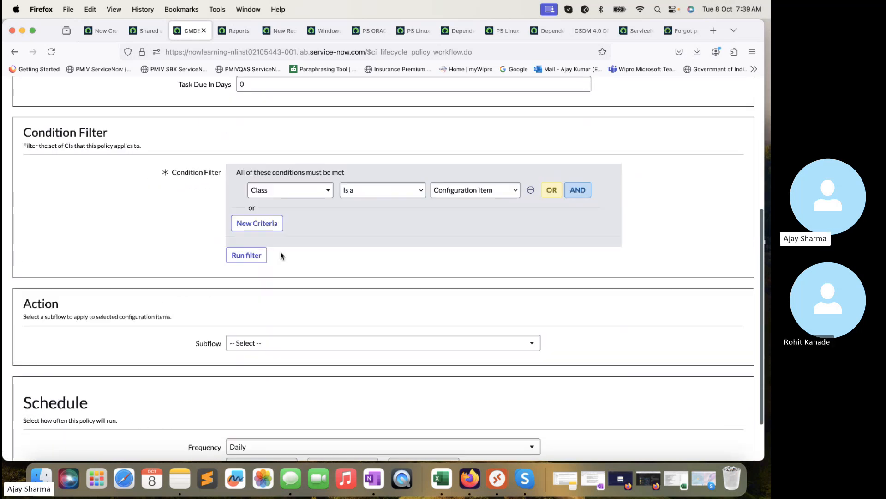
scroll(281, 255, "down", 1)
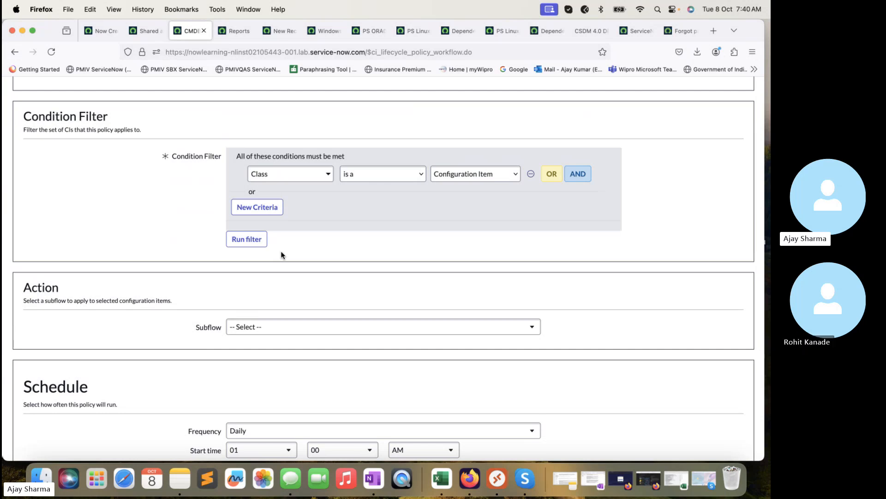
scroll(386, 197, "up", 5)
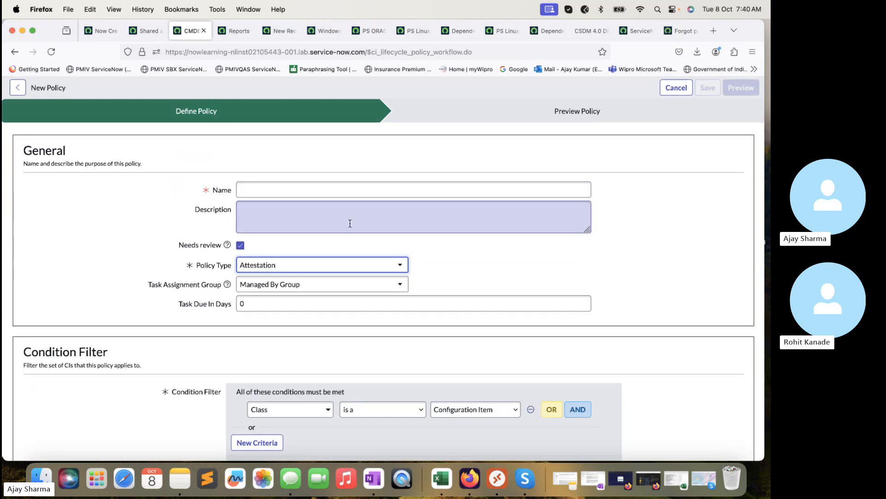
Close the unsaved attestation policy and view the list of CMDB reports
scroll(350, 223, "down", 5)
scroll(350, 223, "up", 5)
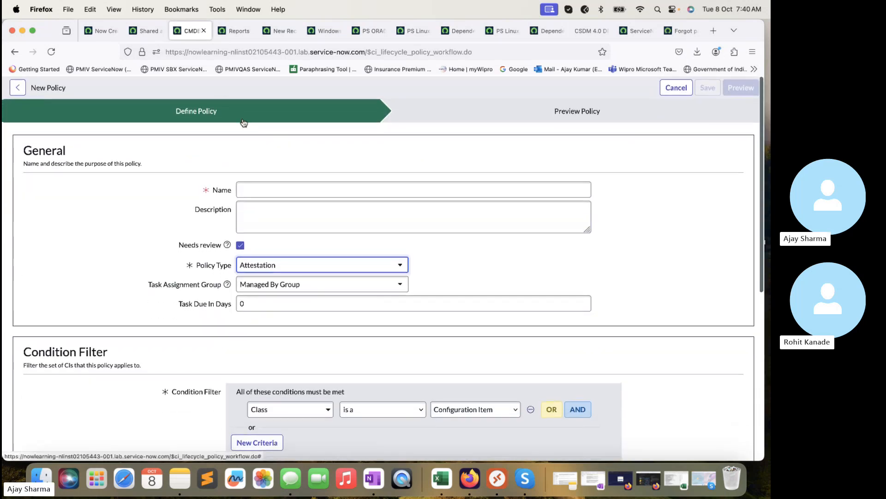
left_click(203, 31)
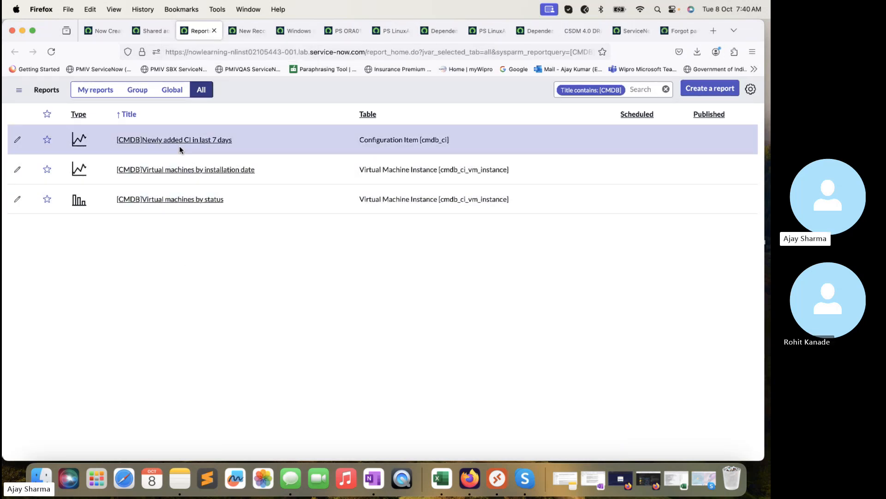
From the Configuration modules on the Shared admin dashboard, open the CMDB View, Service View and Group View dashboards in separate browser tabs
left_click(151, 32)
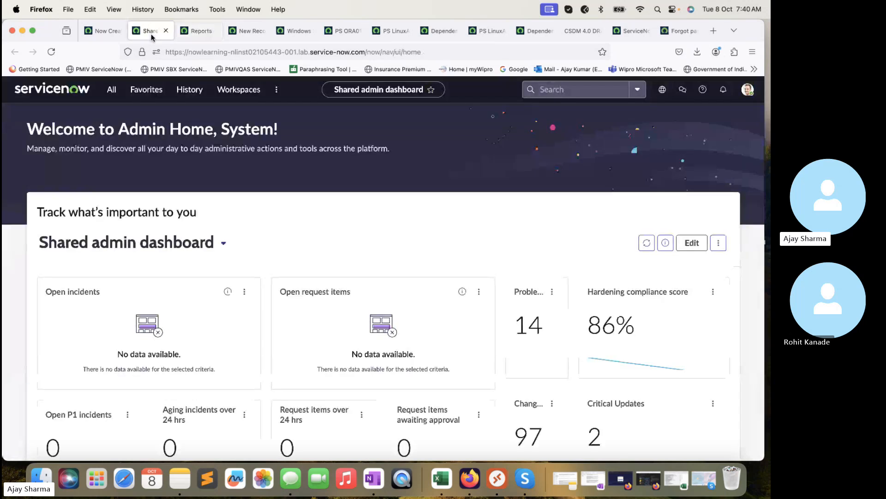
left_click(111, 89)
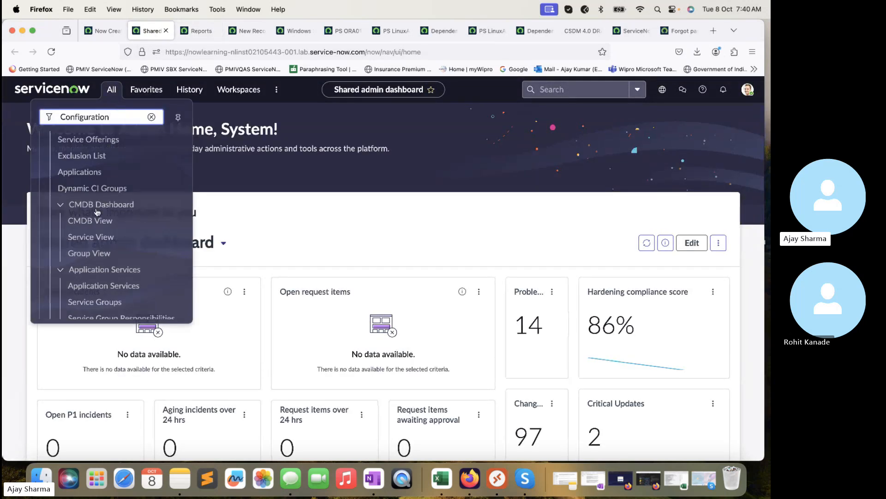
scroll(97, 217, "down", 1)
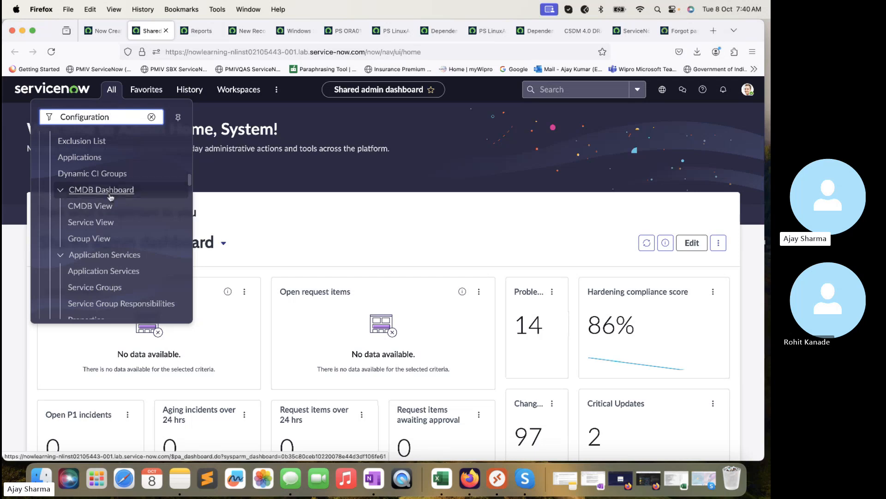
scroll(111, 194, "down", 1)
scroll(111, 194, "up", 1)
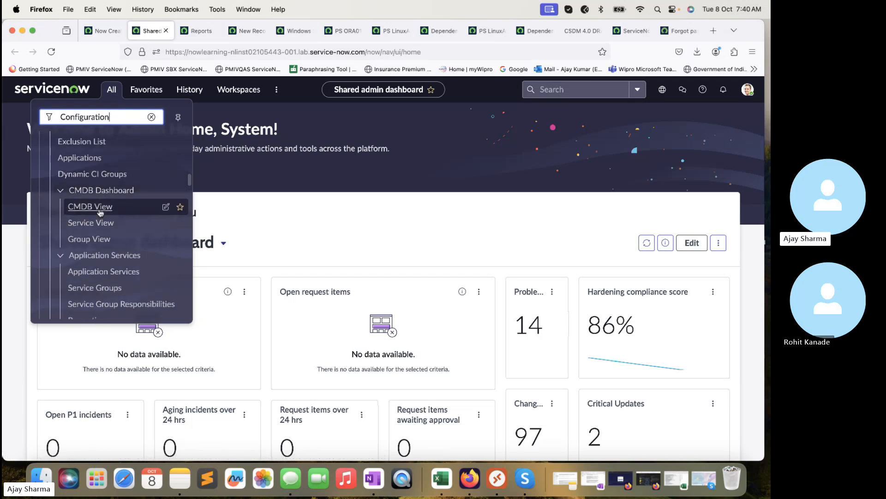
left_click(99, 212, "super")
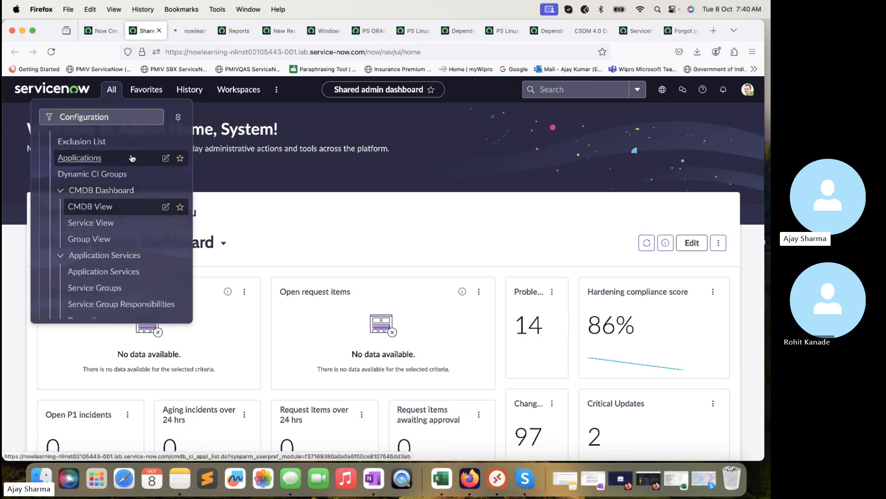
left_click(193, 35)
left_click(139, 30)
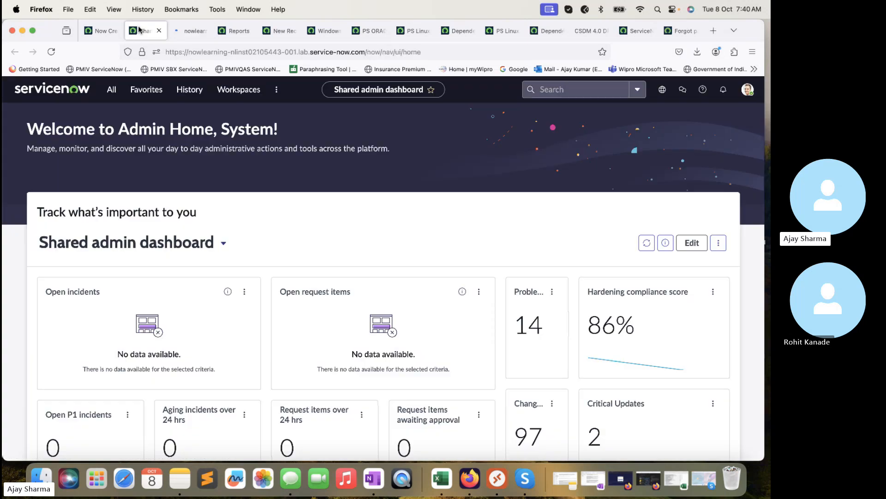
left_click(111, 90)
left_click(93, 222, "super")
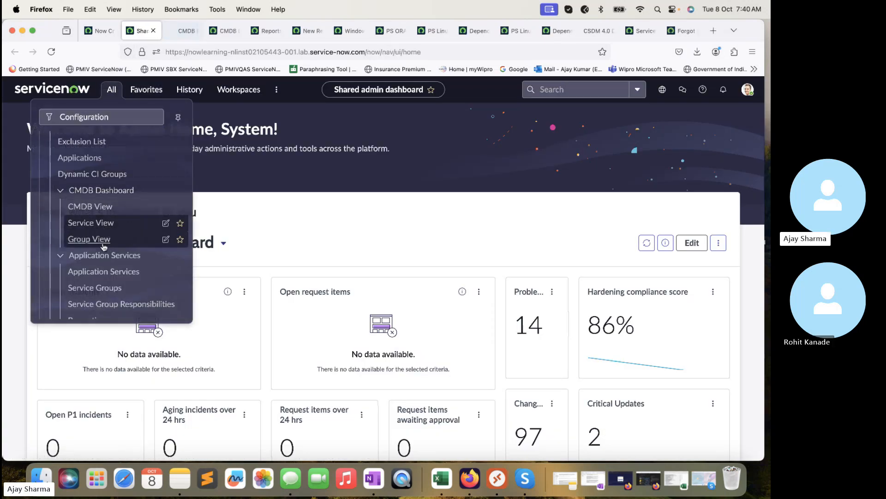
left_click(89, 239, "super")
Review the health scorecards on the Service View dashboard and the Group Health section of the Group View dashboard
left_click(183, 31)
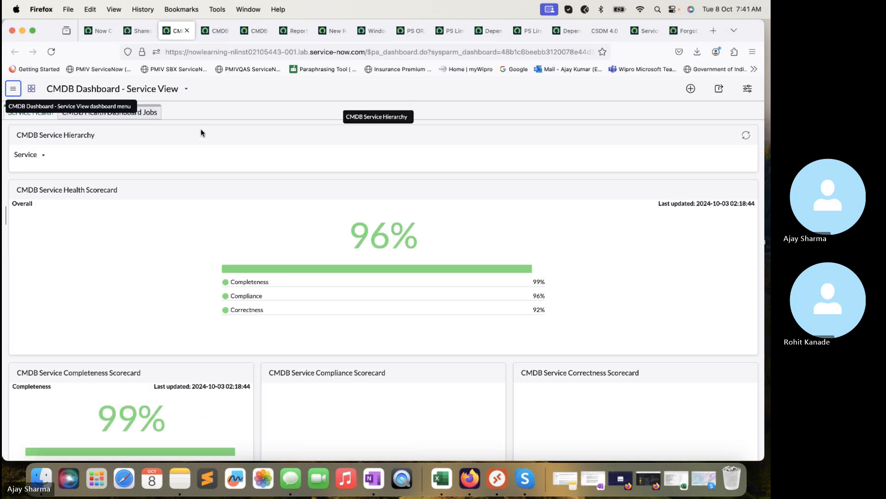
scroll(218, 226, "down", 3)
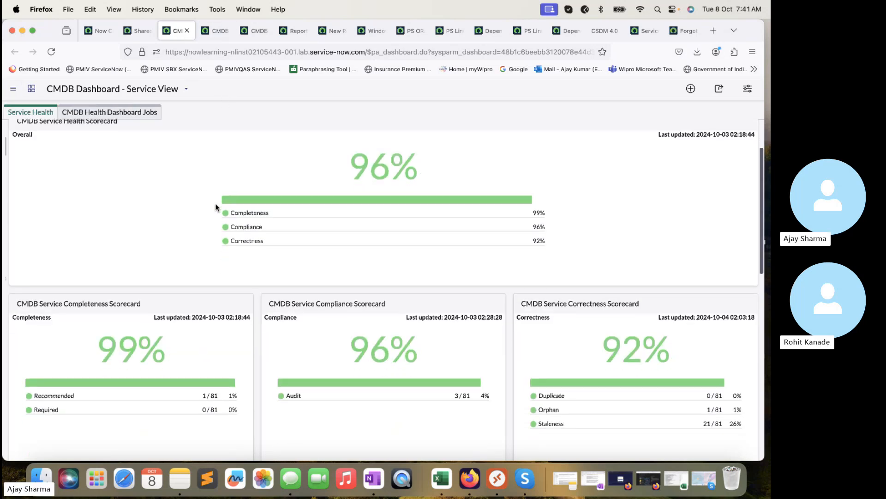
left_click(211, 31)
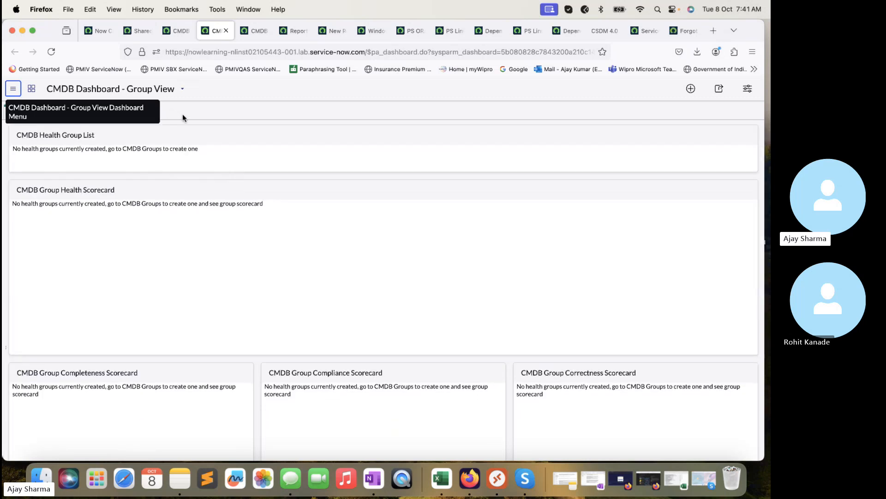
left_click(112, 146)
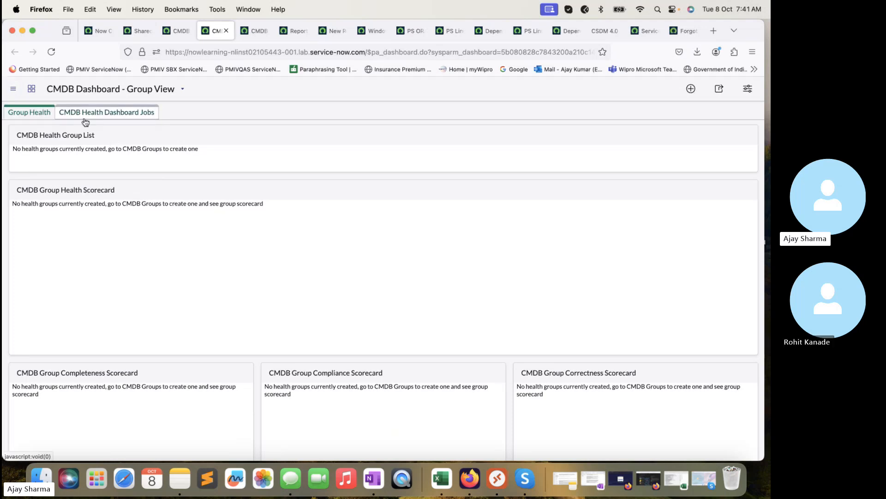
left_click(85, 116)
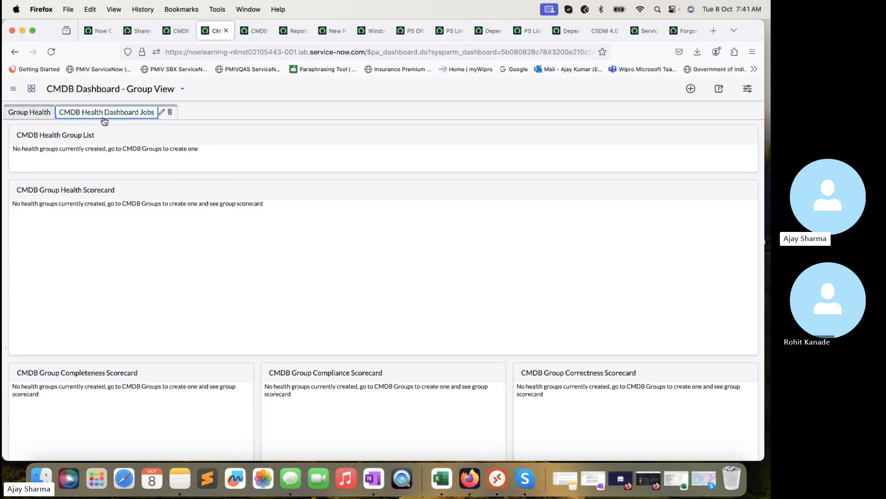
left_click(76, 113)
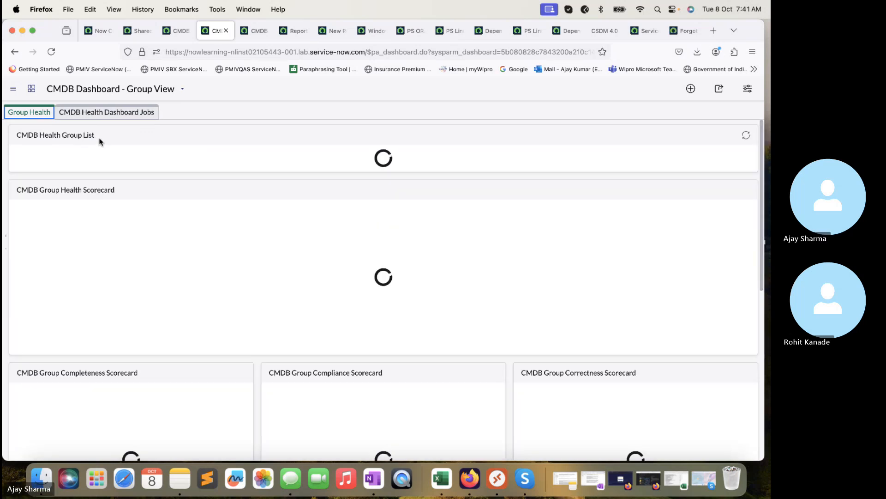
triple_click(98, 149)
left_click(162, 162)
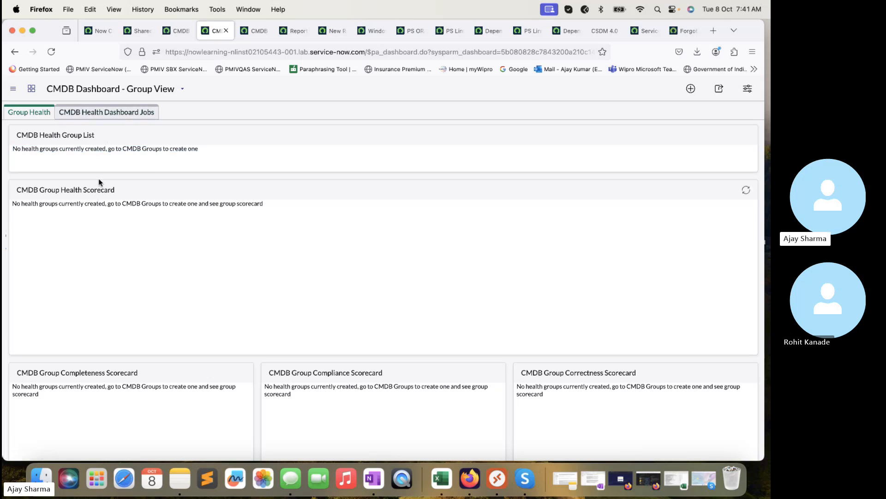
left_click(32, 89)
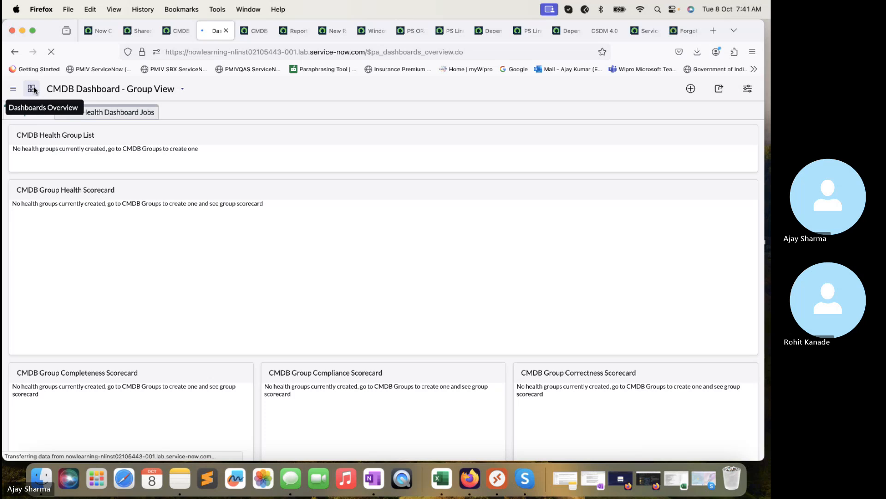
left_click(15, 52)
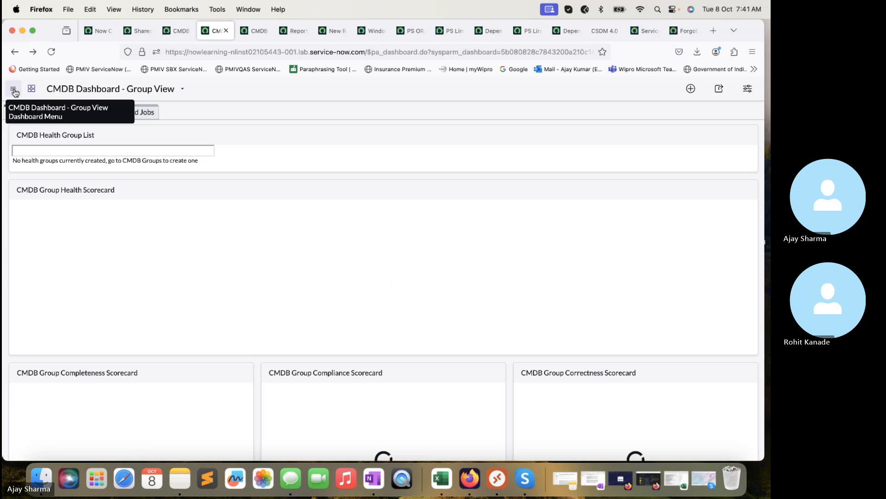
left_click(14, 89)
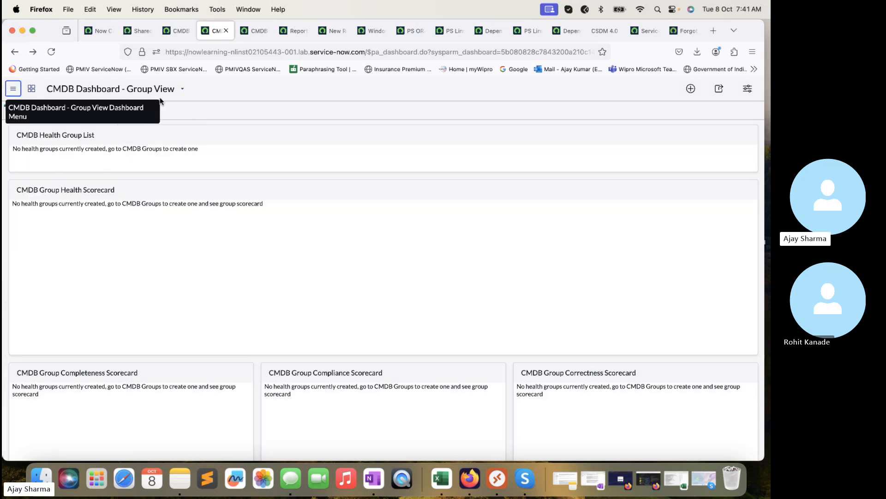
Browse the recent dashboards and dashboard groups available from Group View, including the dashboards in the Data Classification group
left_click(183, 89)
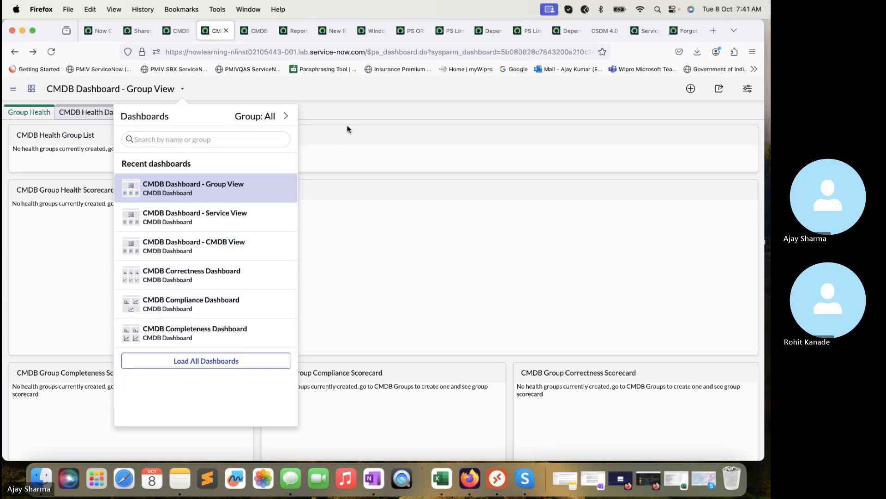
left_click(349, 129)
left_click(183, 89)
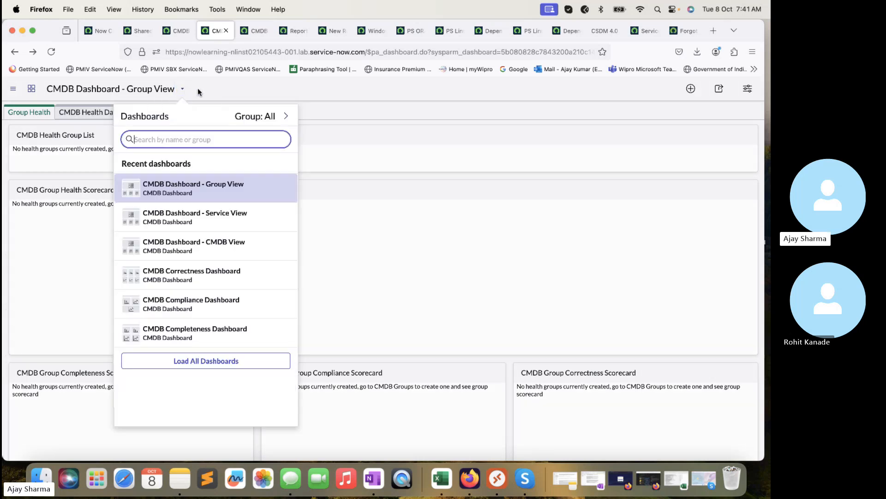
left_click(287, 119)
scroll(178, 250, "down", 3)
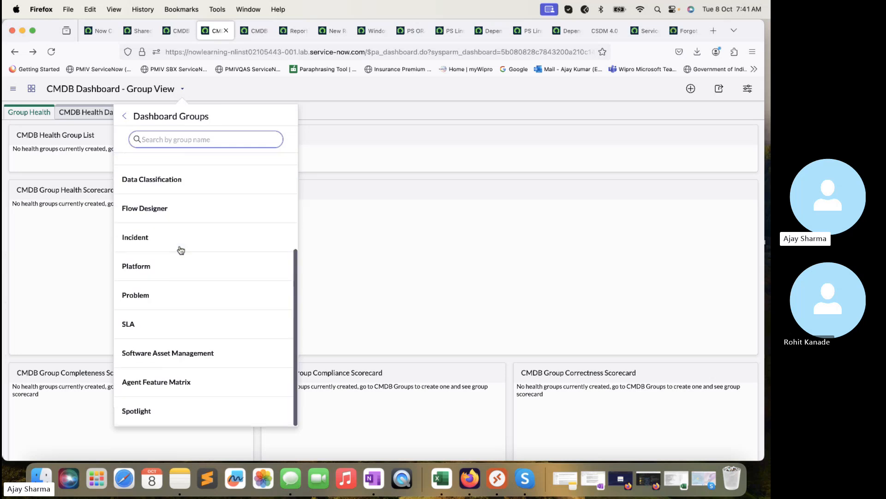
scroll(180, 249, "up", 3)
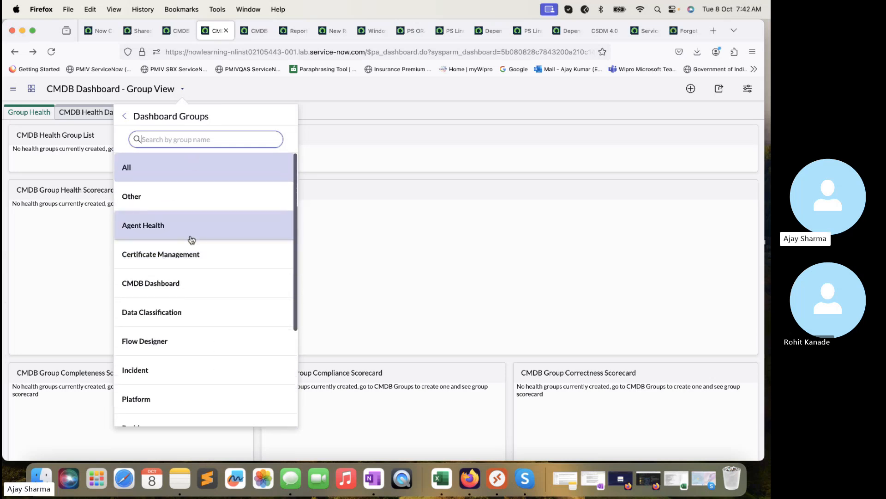
scroll(192, 239, "down", 2)
left_click(184, 277)
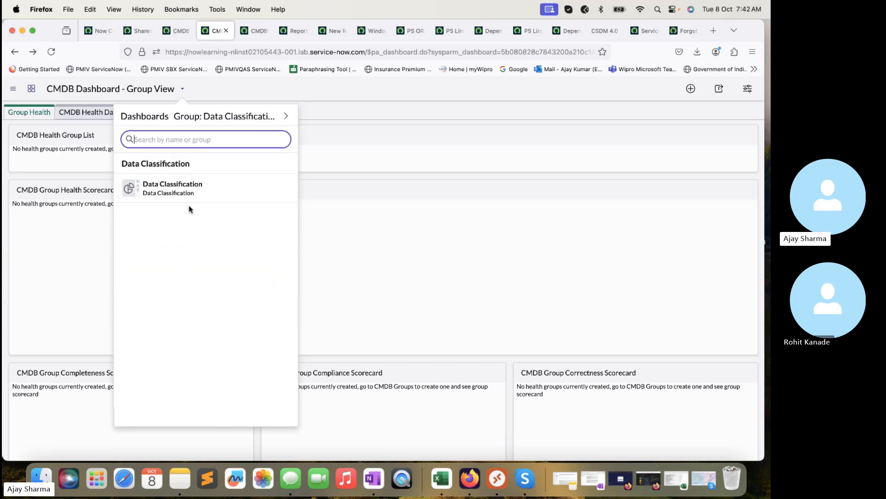
left_click(349, 93)
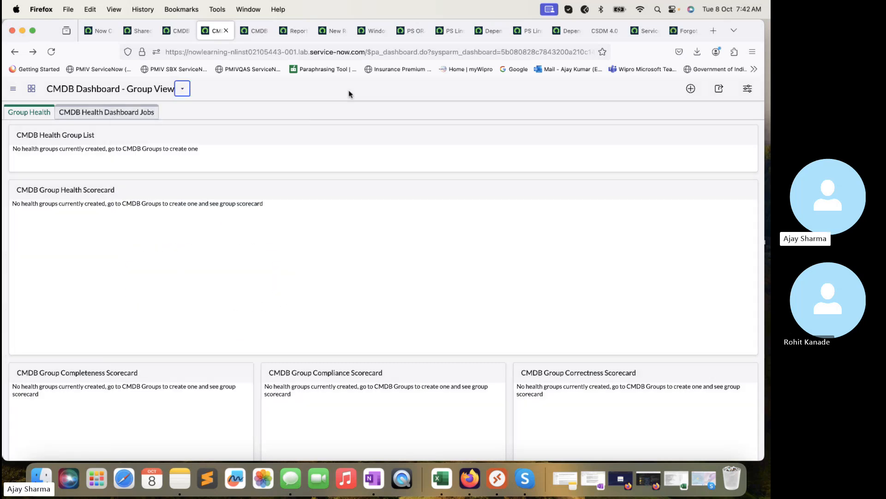
Switch to the CMDB View dashboard and look through the CI classes in its CMDB Hierarchy
key("ctrl+Tab")
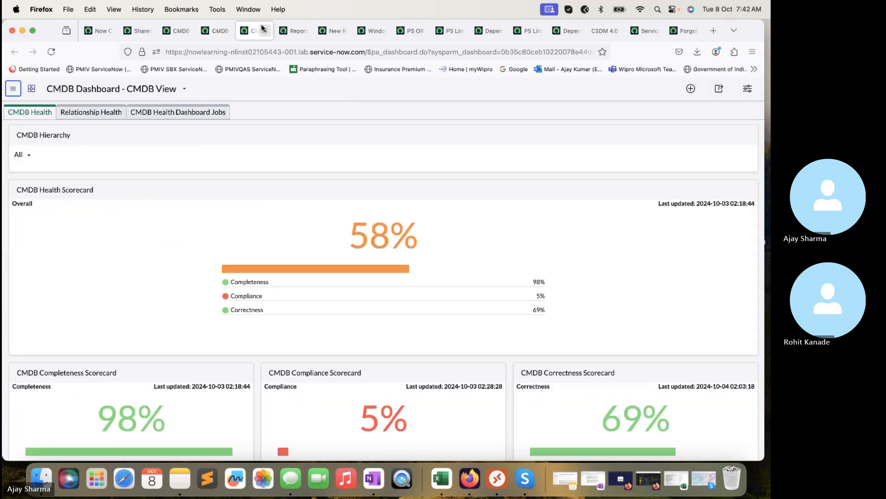
left_click(29, 157)
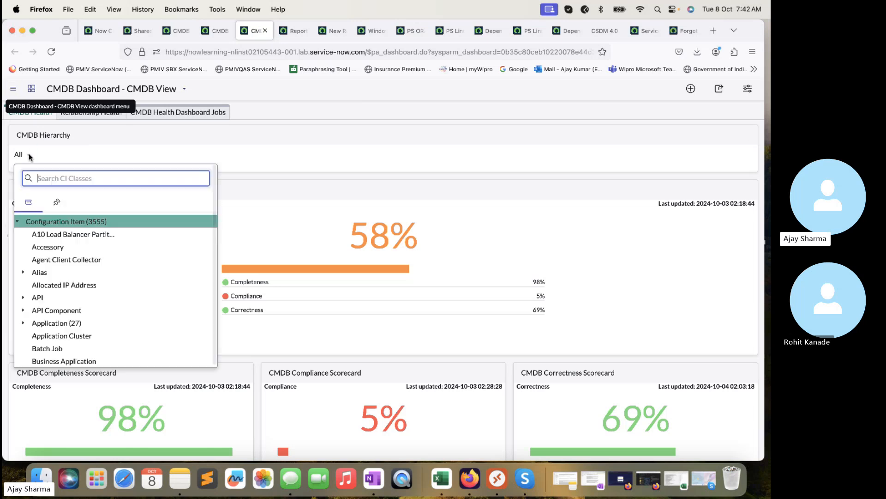
left_click(336, 101)
Examine the Group View dashboard's scorecards and its CMDB Health Dashboard scheduled jobs
left_click(223, 35)
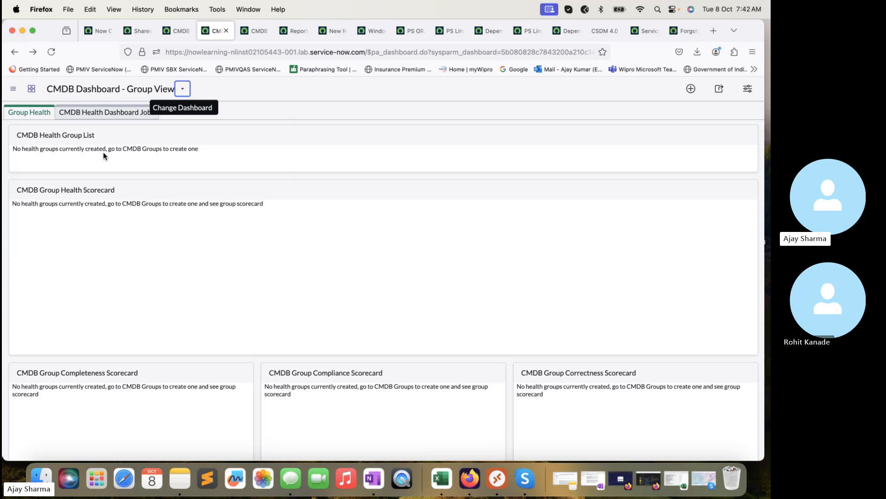
scroll(178, 354, "down", 5)
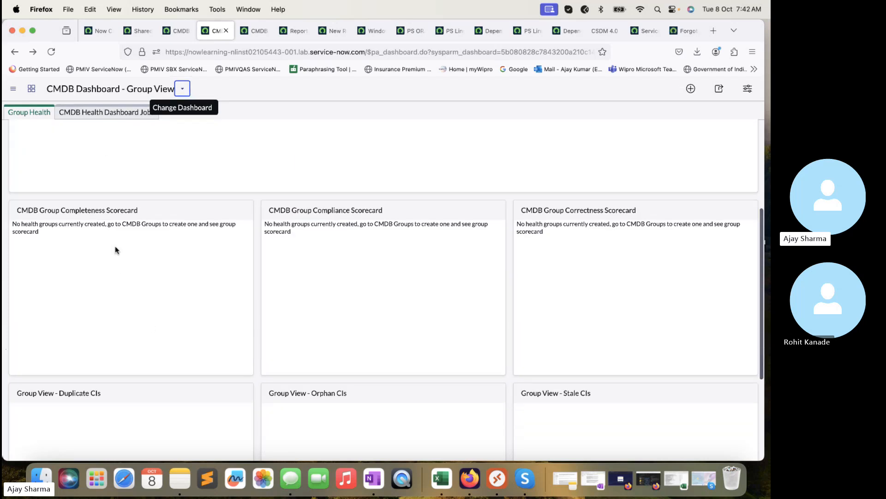
scroll(115, 250, "up", 5)
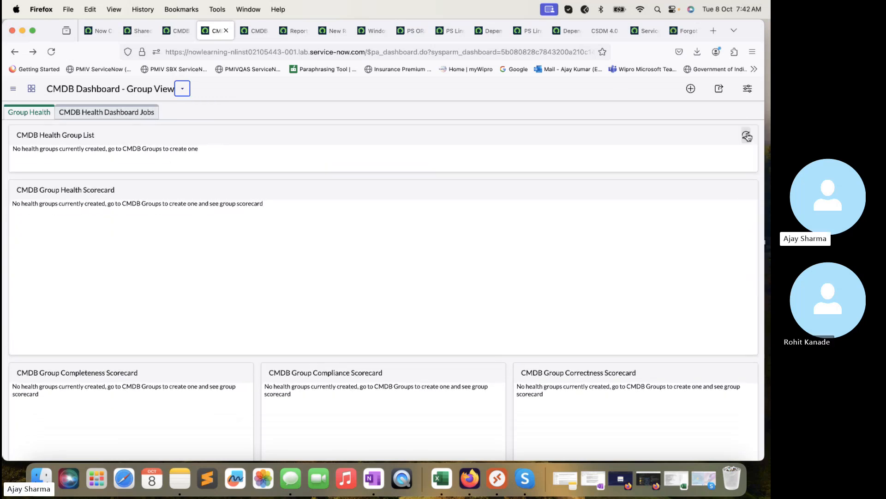
left_click(133, 112)
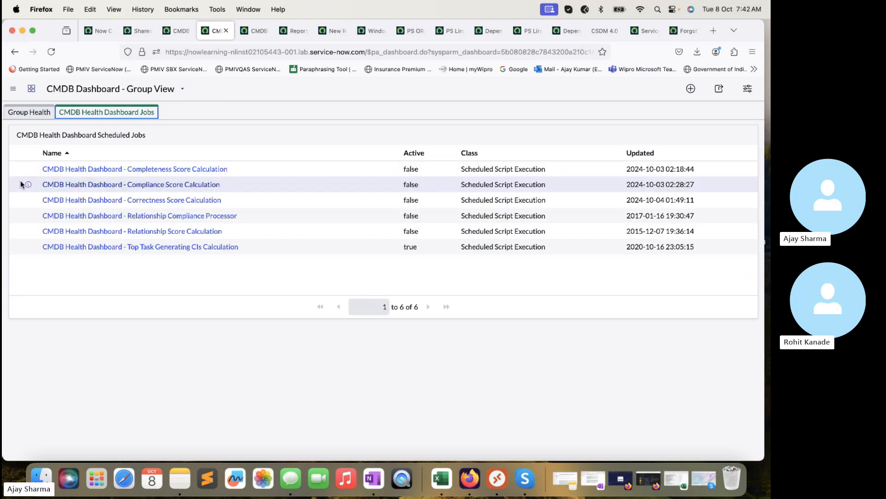
Compare the completeness, compliance and correctness scorecards of the Service View dashboard with the CMDB View dashboard
left_click(163, 33)
scroll(214, 297, "down", 1)
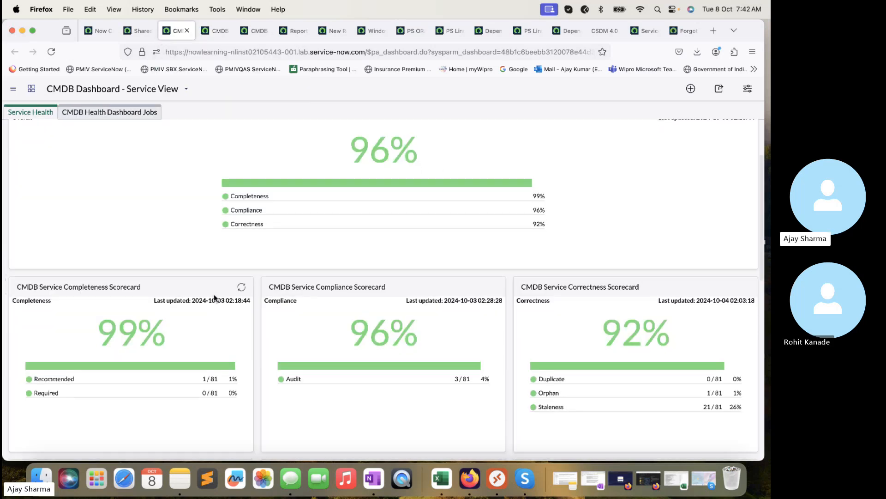
scroll(214, 295, "down", 5)
scroll(214, 294, "up", 4)
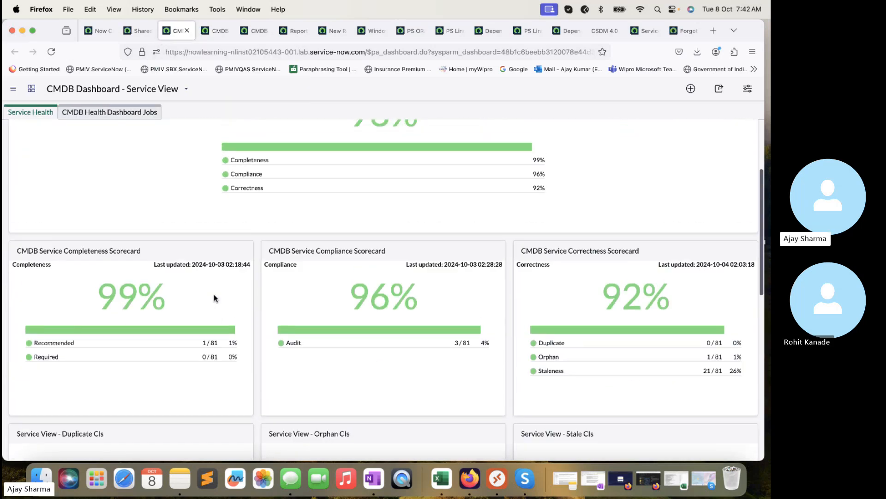
left_click(259, 41)
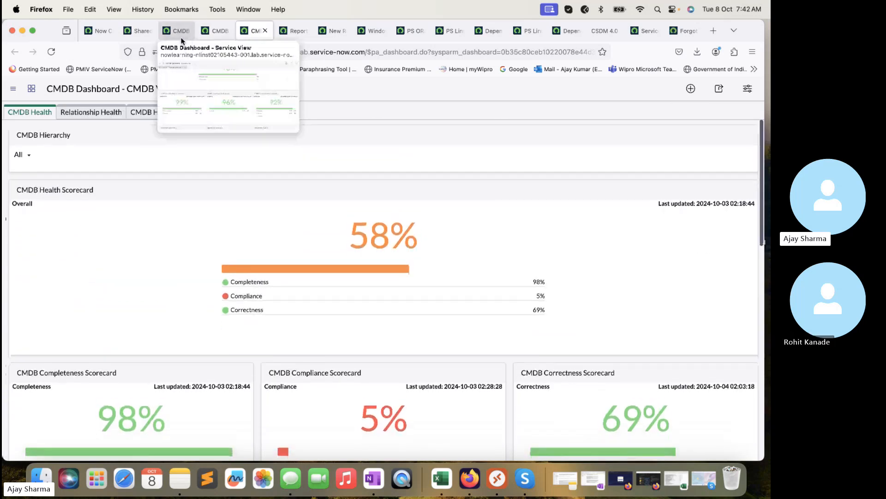
left_click(178, 35)
scroll(198, 217, "up", 5)
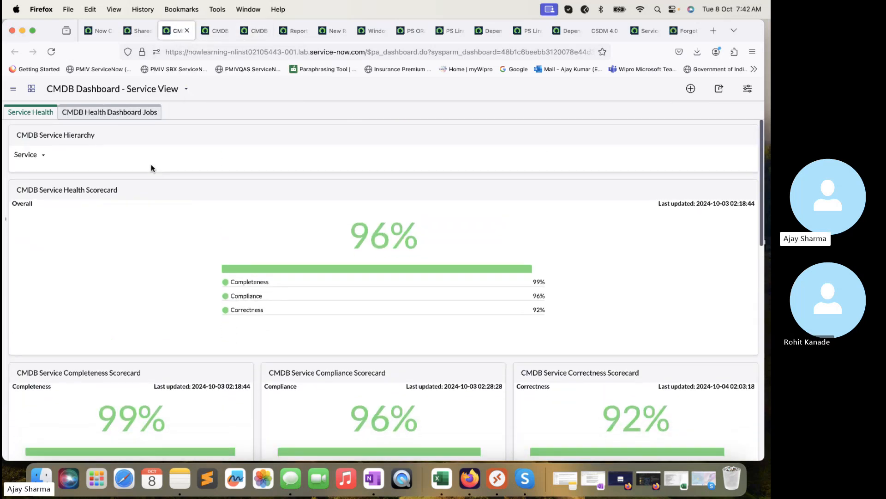
Compare the classes in the Service View dashboard's CMDB Service Hierarchy with the Group View dashboard's CMDB Health Group List
left_click(44, 156)
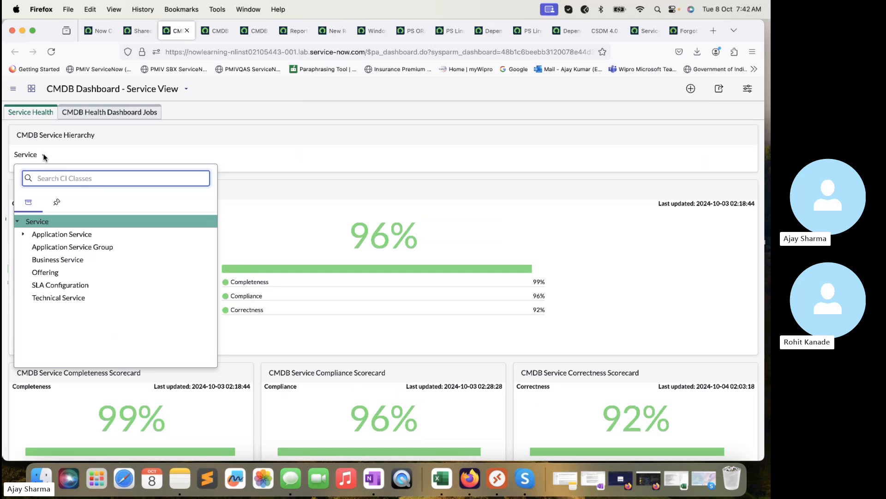
left_click(215, 31)
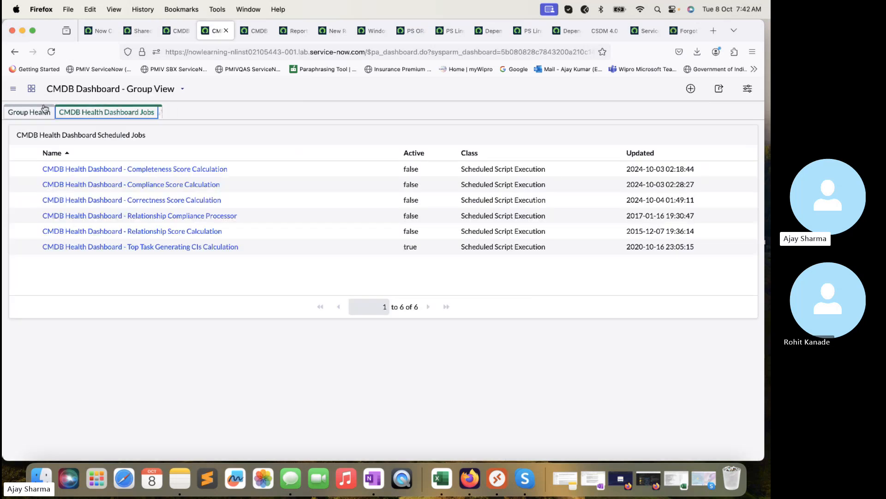
left_click(45, 110)
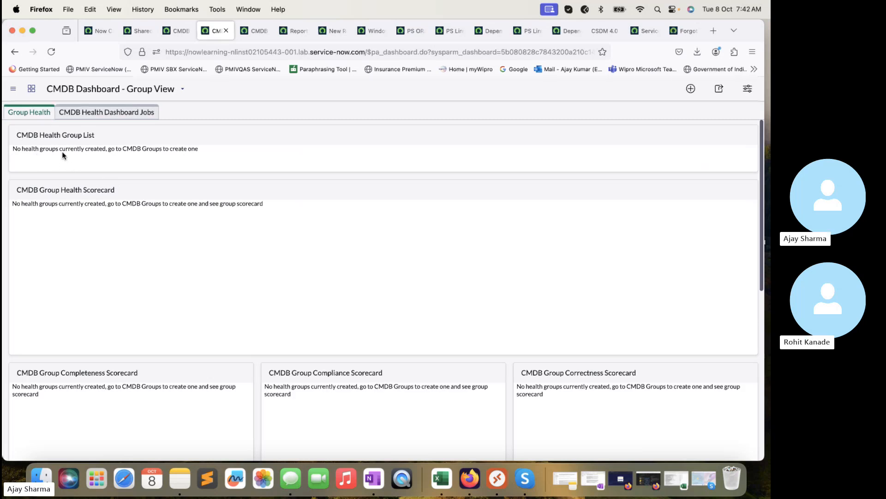
left_click(176, 30)
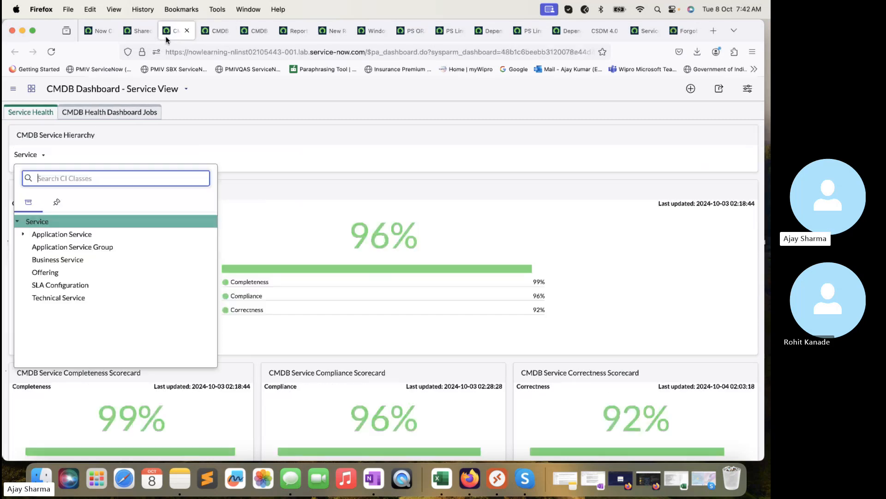
left_click(215, 30)
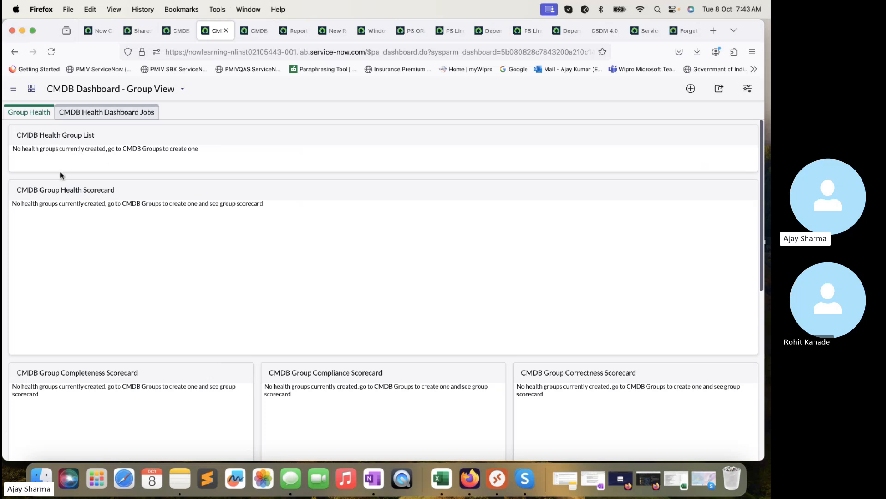
left_click(174, 30)
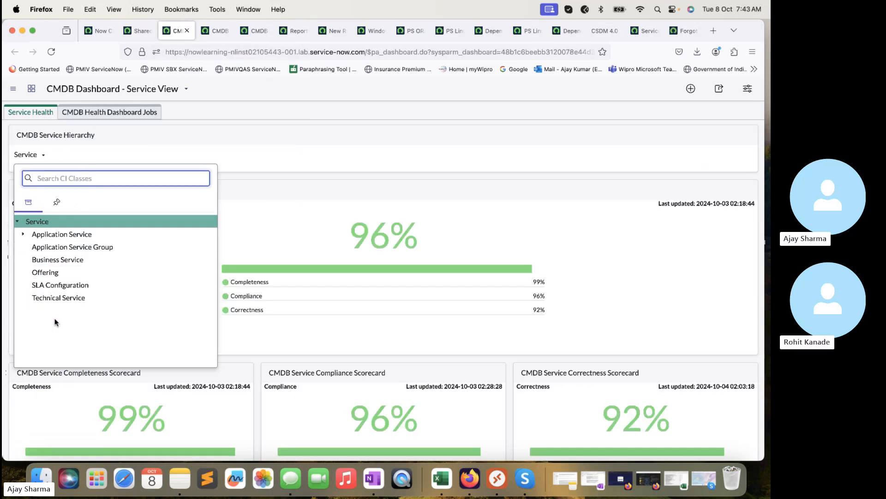
left_click(284, 141)
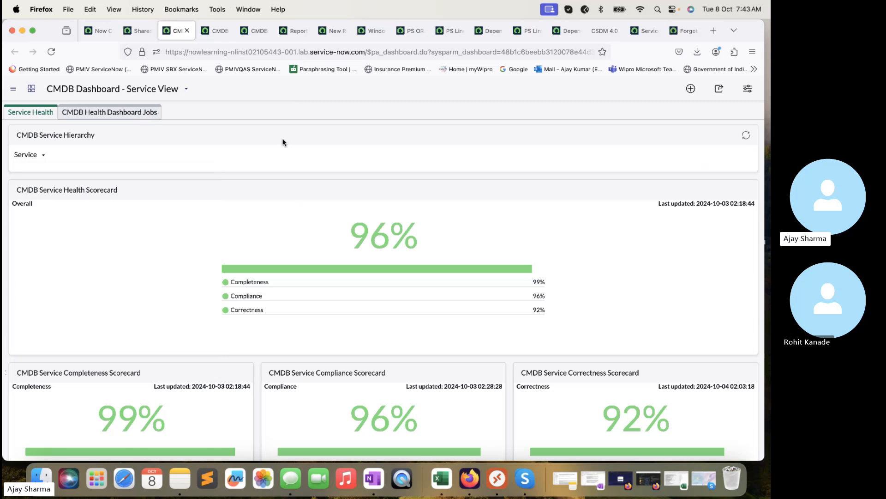
Examine the Service View dashboard's scorecards and recheck the classes offered in its service hierarchy
scroll(147, 228, "down", 5)
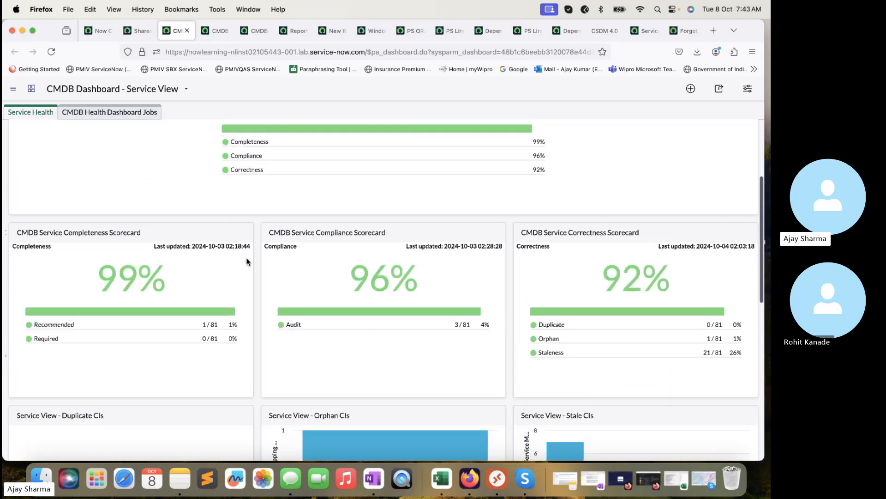
scroll(246, 262, "up", 5)
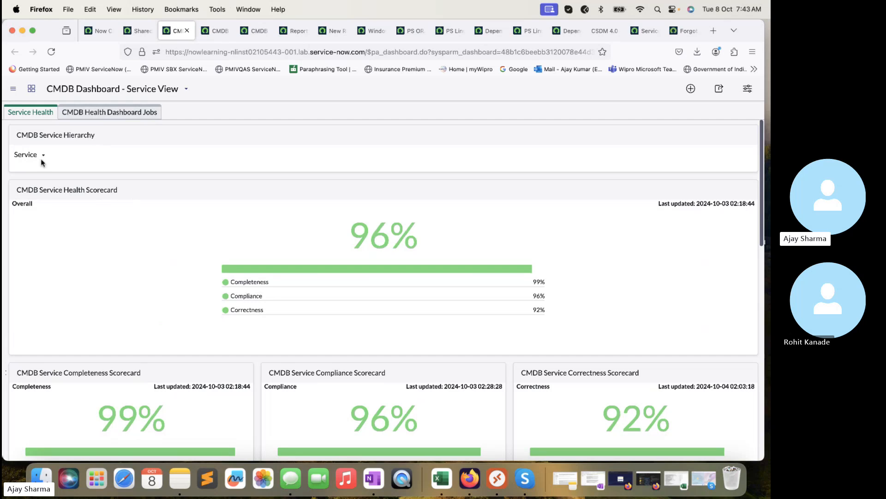
left_click(41, 159)
scroll(41, 159, "up", 3)
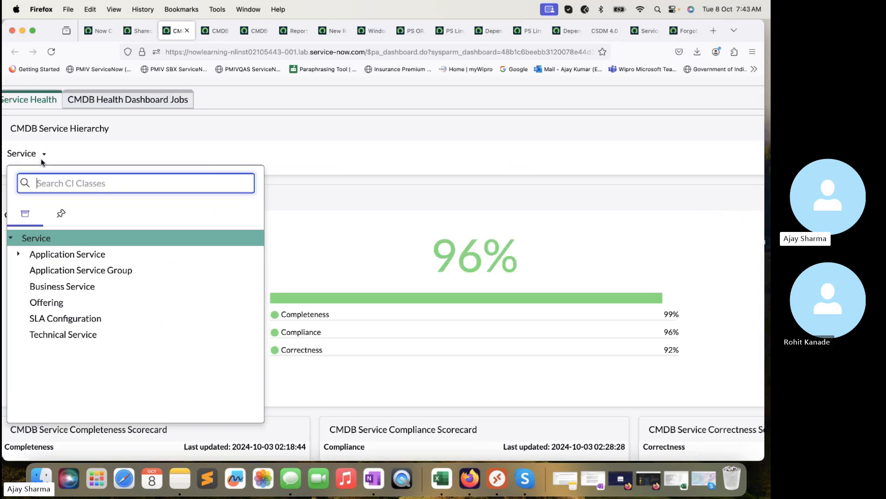
left_click(44, 153)
Filter the CMDB View dashboard's CMDB Hierarchy to the Windows Server class and review its health scorecards
left_click(256, 28)
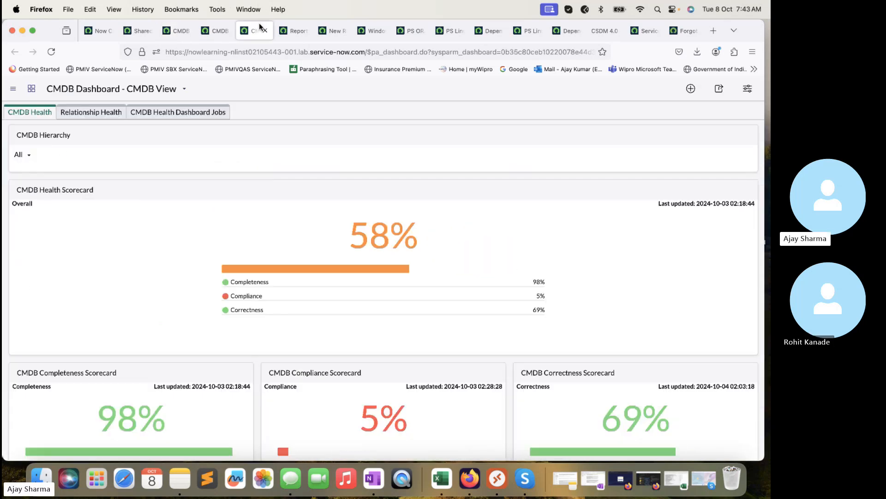
left_click(30, 156)
type("Windows")
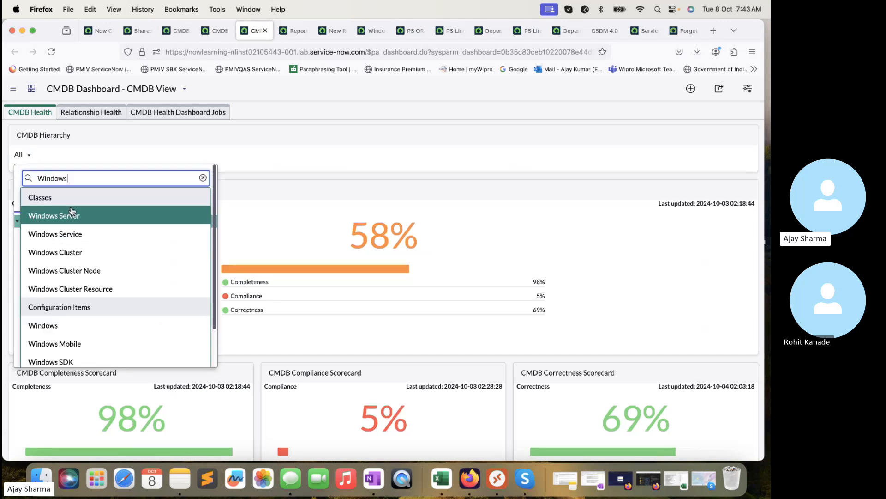
left_click(71, 214)
left_click(86, 273)
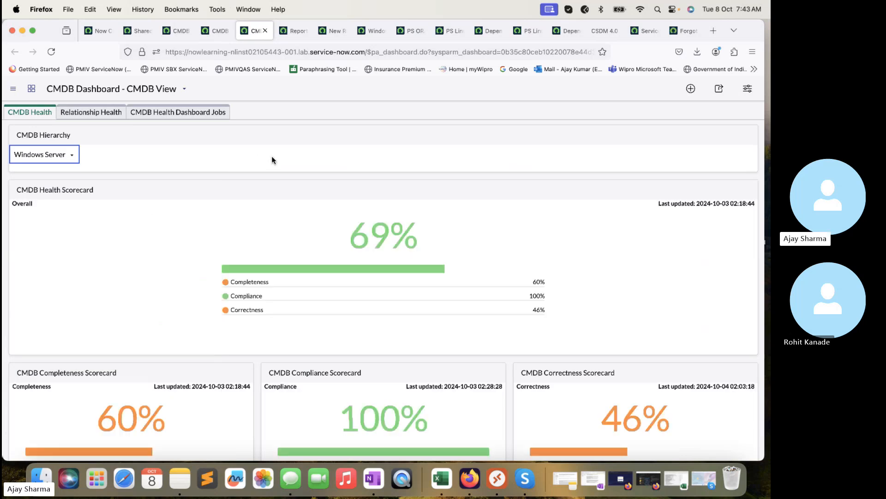
scroll(349, 242, "down", 3)
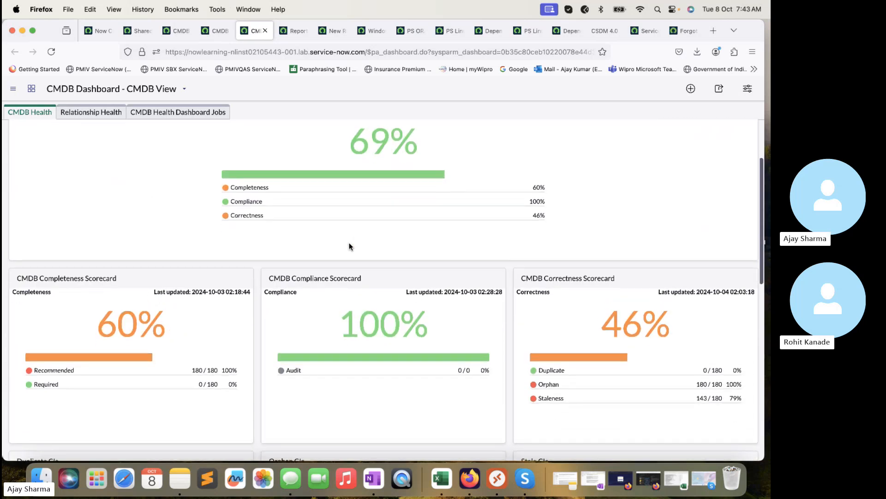
scroll(349, 245, "up", 2)
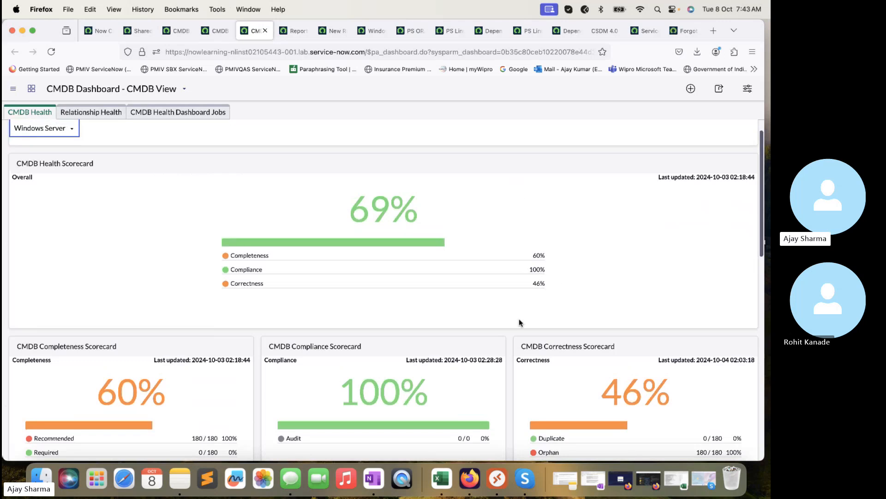
Close the Service View and Group View dashboards, keeping the CMDB View dashboard open
left_click(180, 32)
left_click(187, 31)
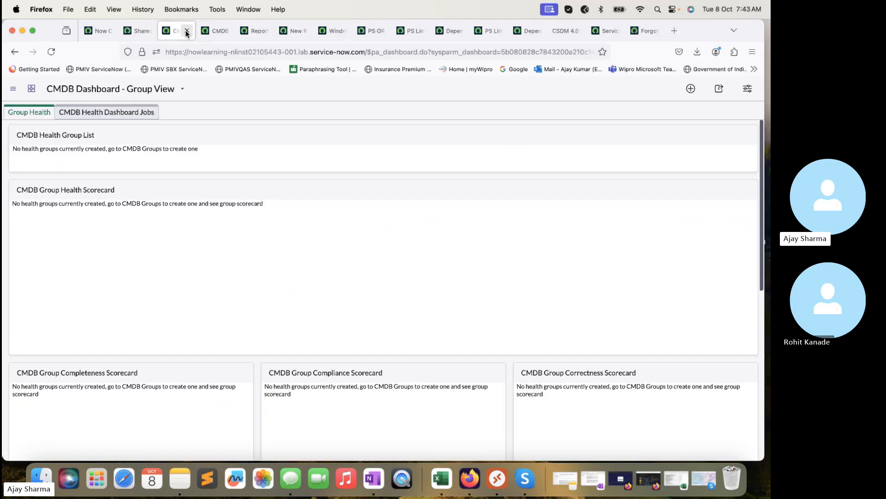
left_click(187, 32)
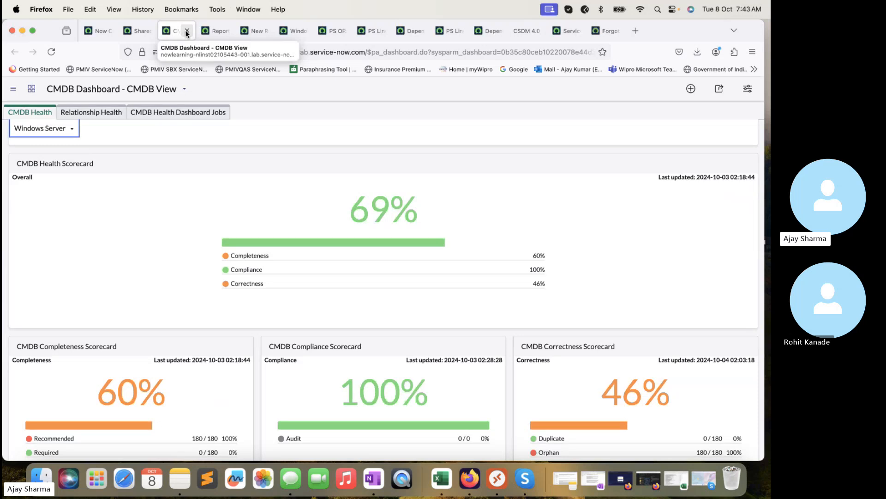
Examine the duplicate, orphan and stale CI charts for Windows Server and the CI classes in the CMDB Hierarchy
scroll(108, 248, "down", 5)
scroll(108, 247, "down", 4)
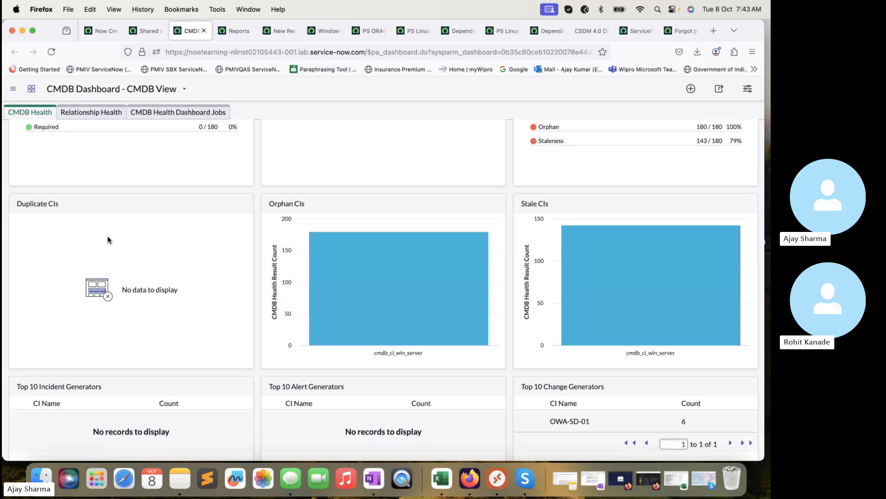
scroll(107, 238, "up", 15)
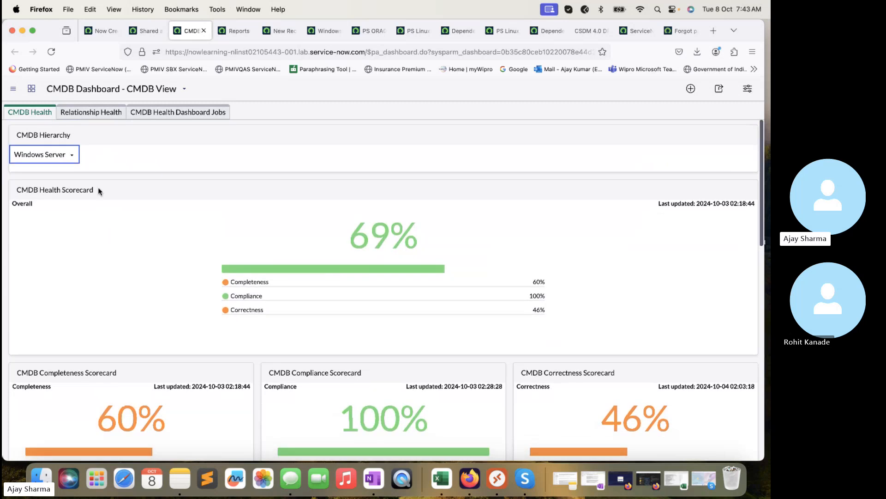
left_click(74, 156)
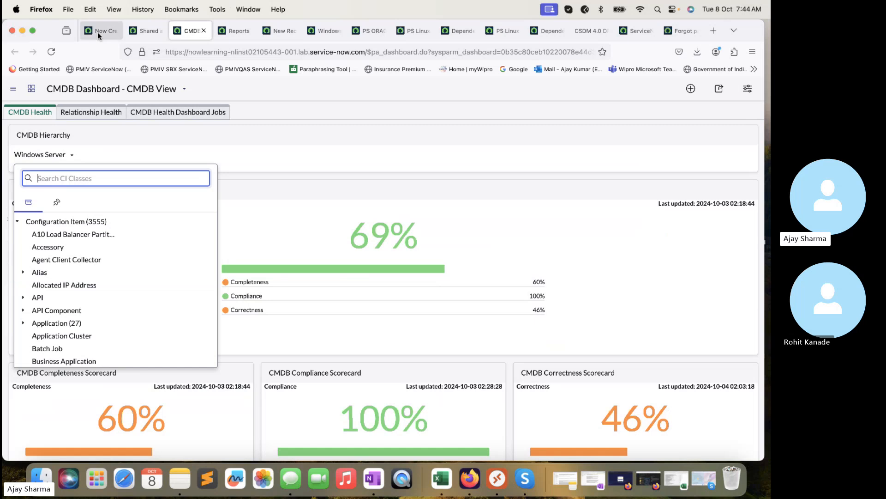
left_click(147, 31)
left_click(187, 32)
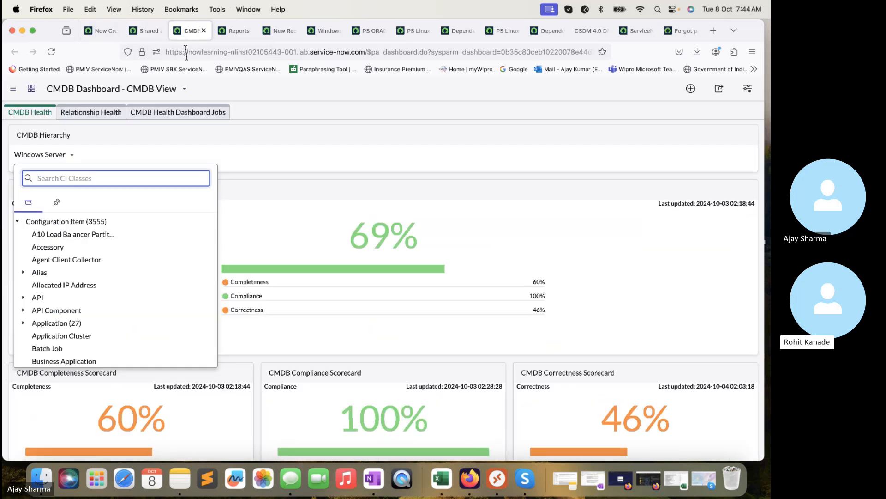
Examine the Relationship Health scorecard and its duplicate, orphan and stale relationship charts, and return to the CMDB Health view
left_click(86, 113)
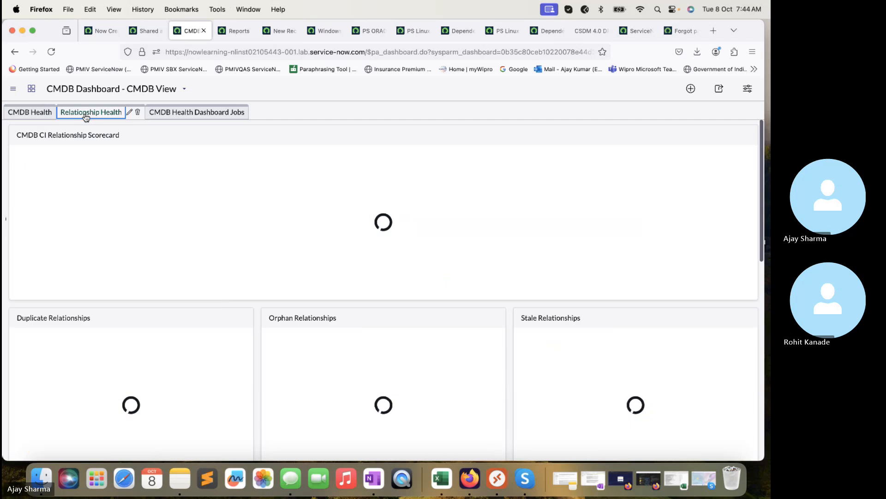
scroll(223, 281, "down", 5)
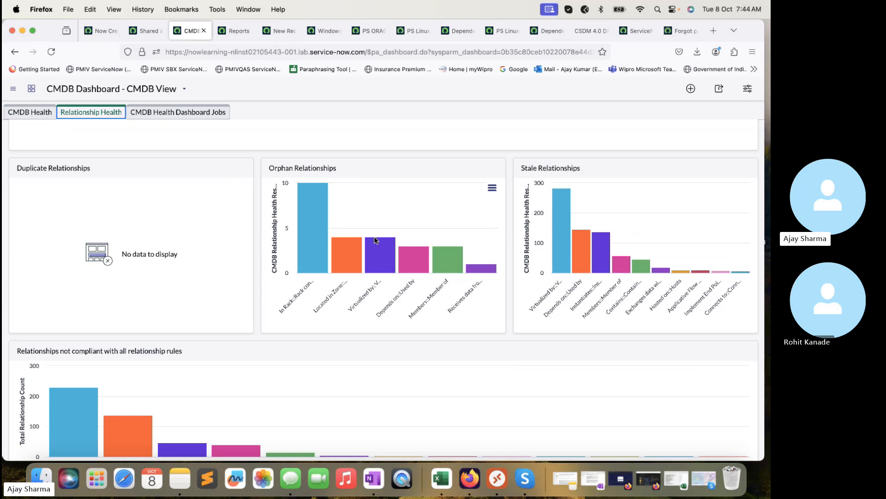
scroll(375, 240, "up", 1)
scroll(375, 240, "up", 3)
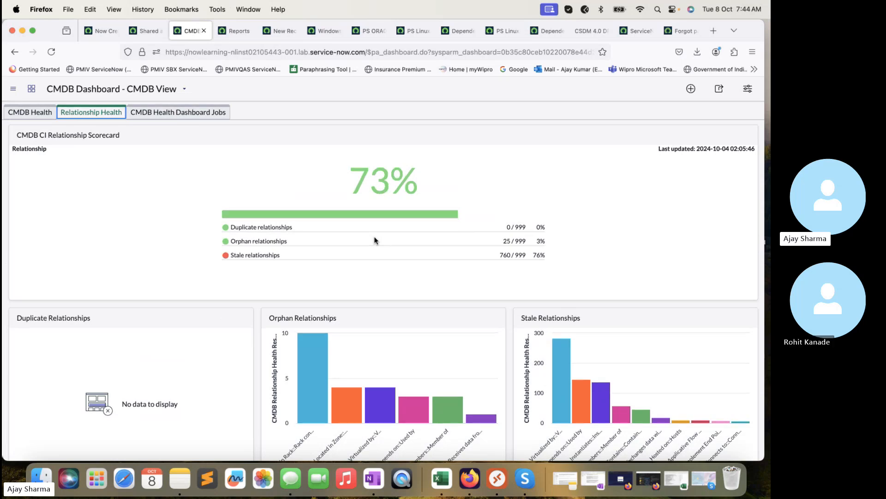
scroll(375, 240, "down", 1)
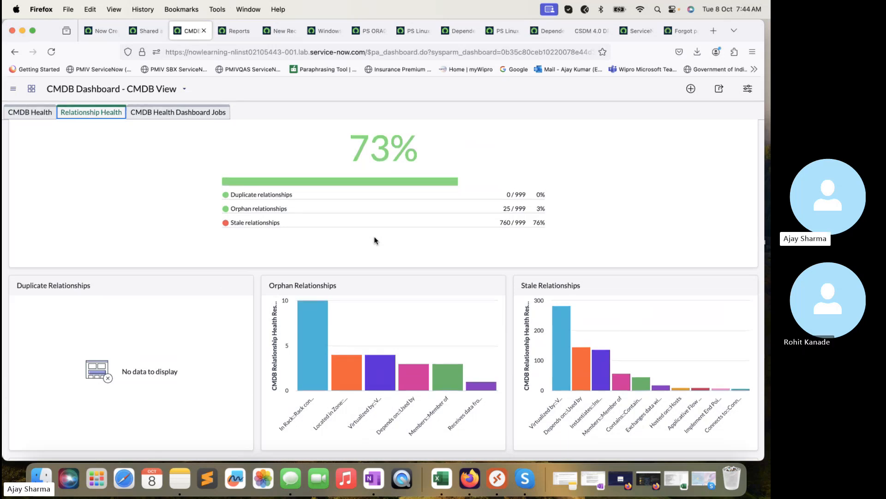
scroll(375, 240, "down", 2)
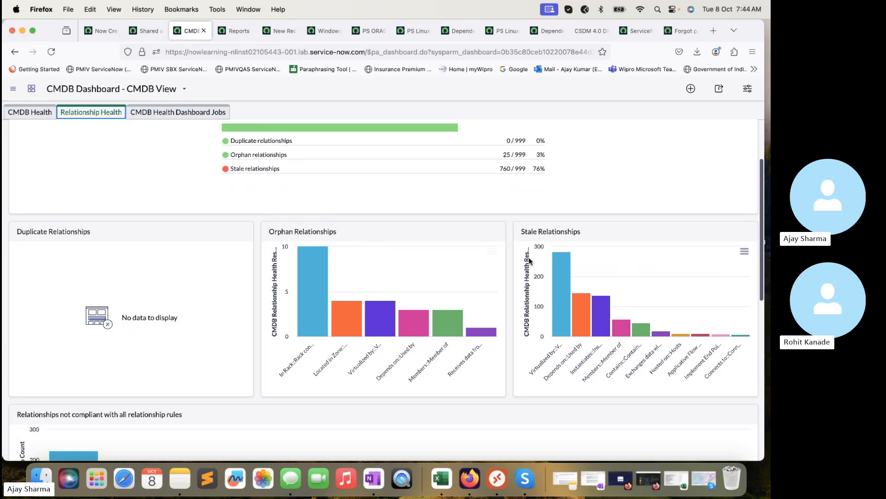
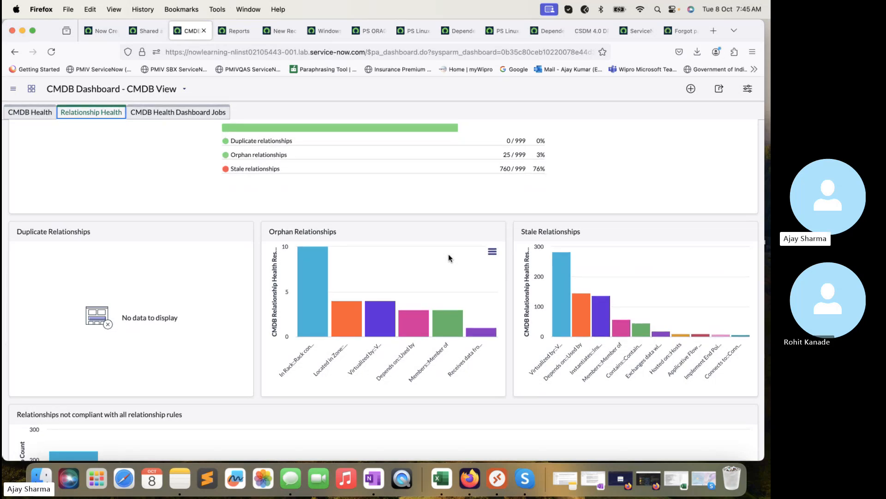
left_click(30, 112)
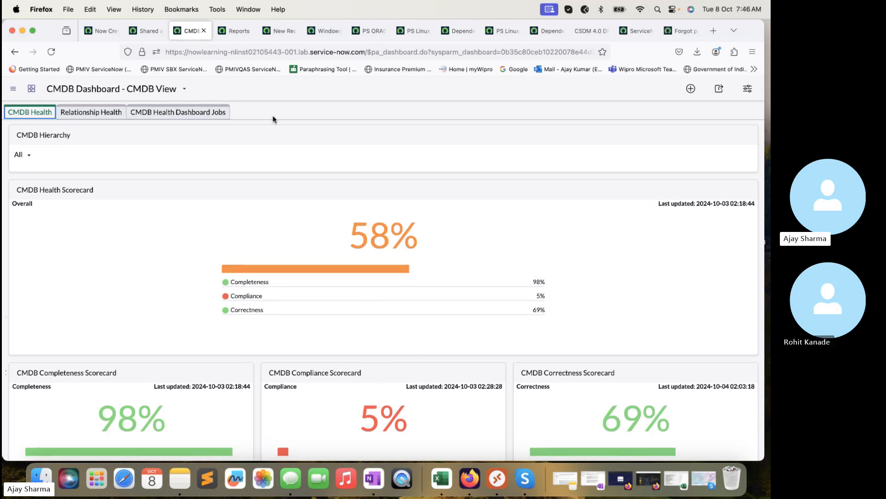
Look through the Configuration modules in the ServiceNow navigator, from CMDB Dashboard and Application Services to Application Servers and Servers
left_click(146, 31)
left_click(190, 31)
left_click(144, 30)
left_click(111, 89)
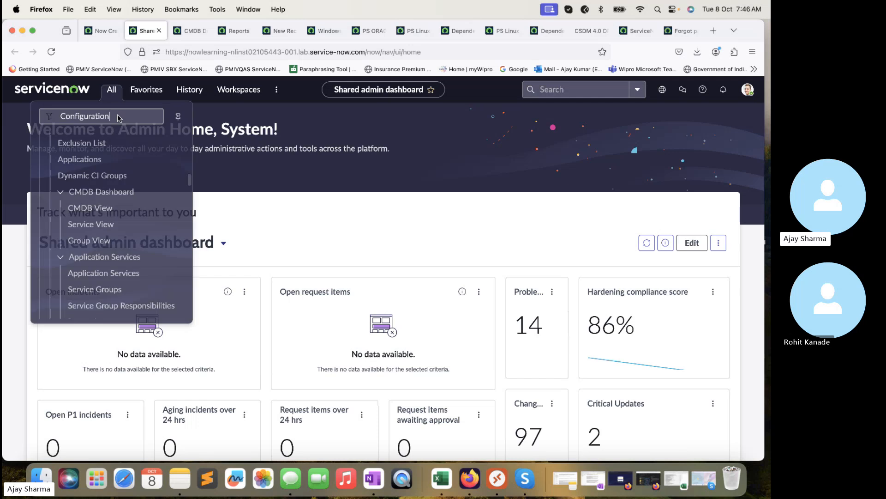
scroll(135, 214, "down", 10)
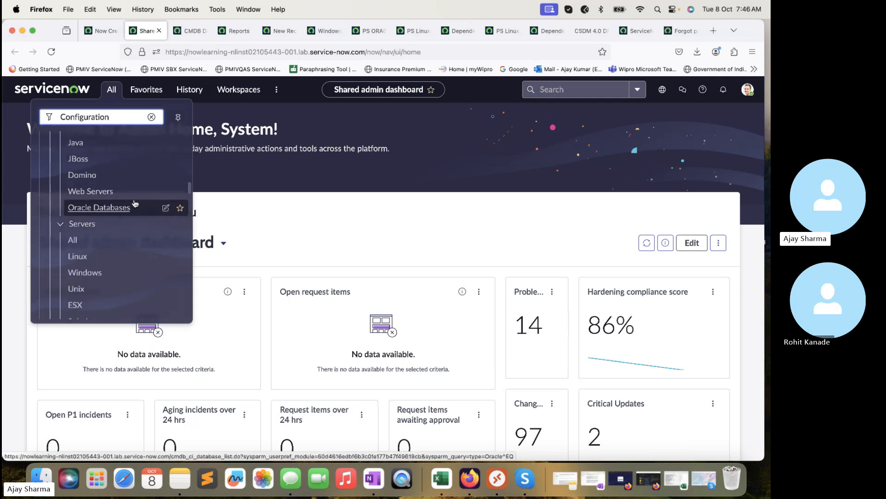
scroll(134, 203, "up", 5)
scroll(97, 222, "up", 3)
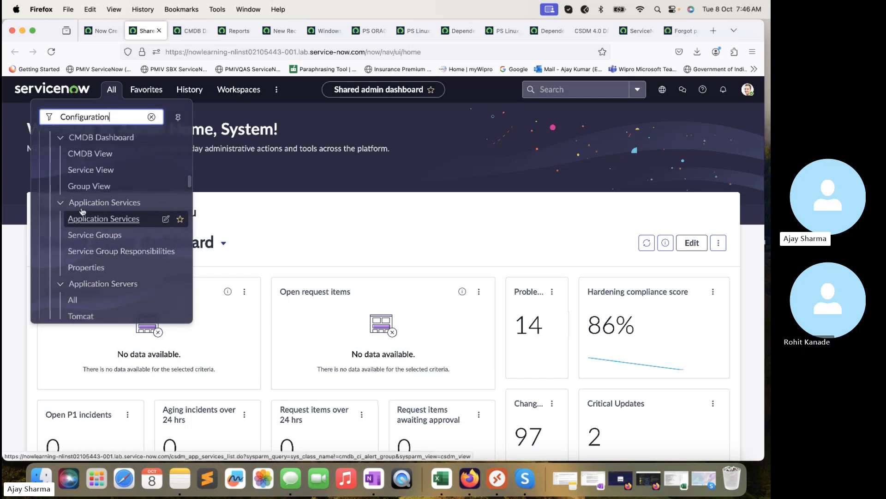
scroll(105, 186, "up", 1)
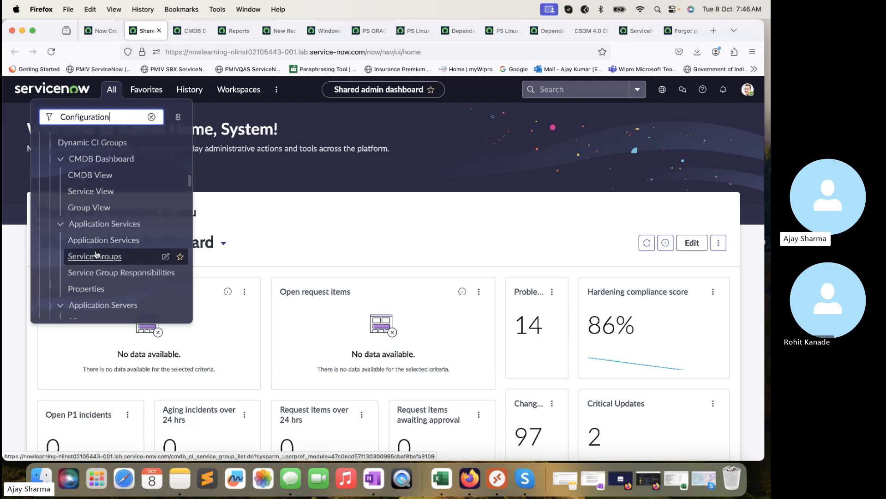
scroll(96, 259, "down", 3)
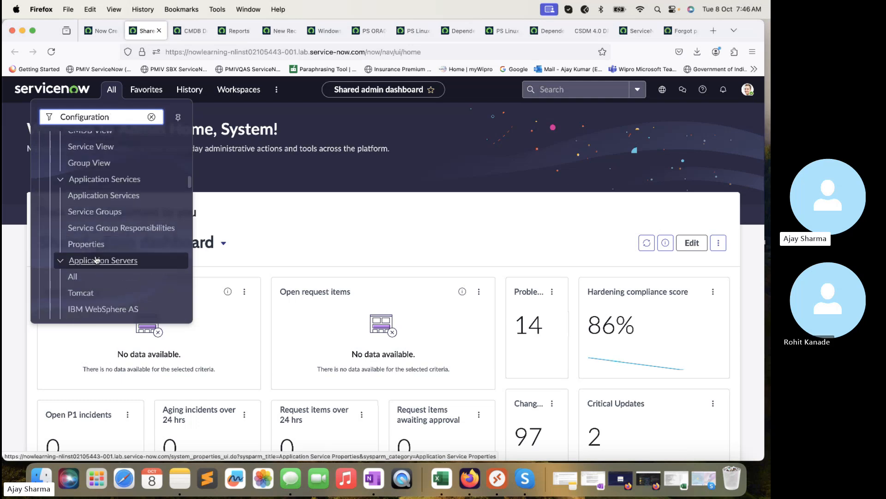
scroll(96, 259, "down", 3)
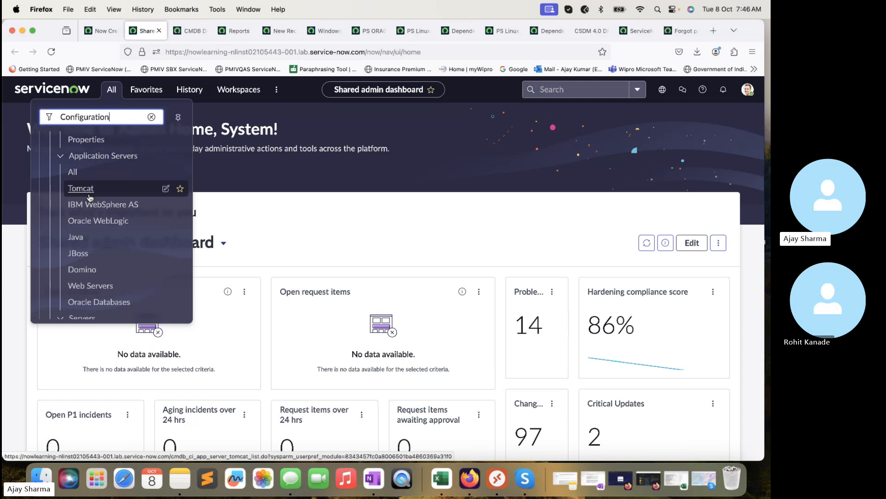
scroll(110, 240, "down", 2)
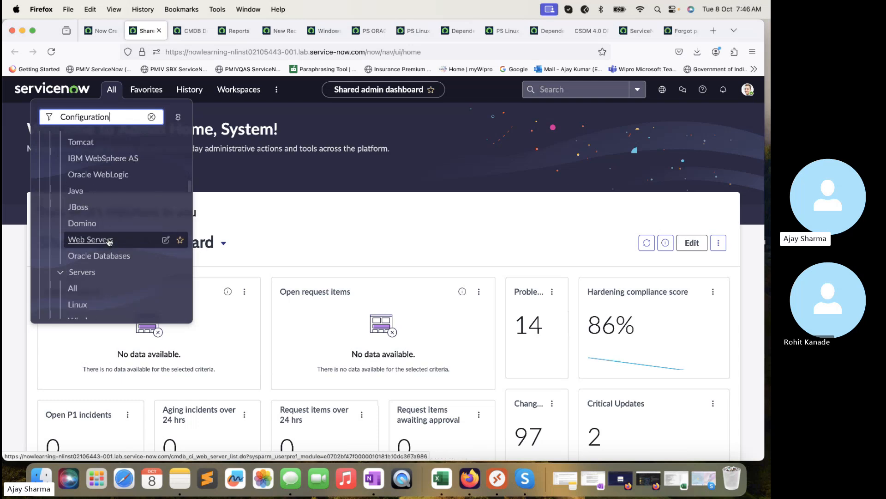
Look through the remaining Configuration modules, from Servers, Database Servers and Network to VMware, Storage, Docker and Relationships
scroll(109, 241, "down", 10)
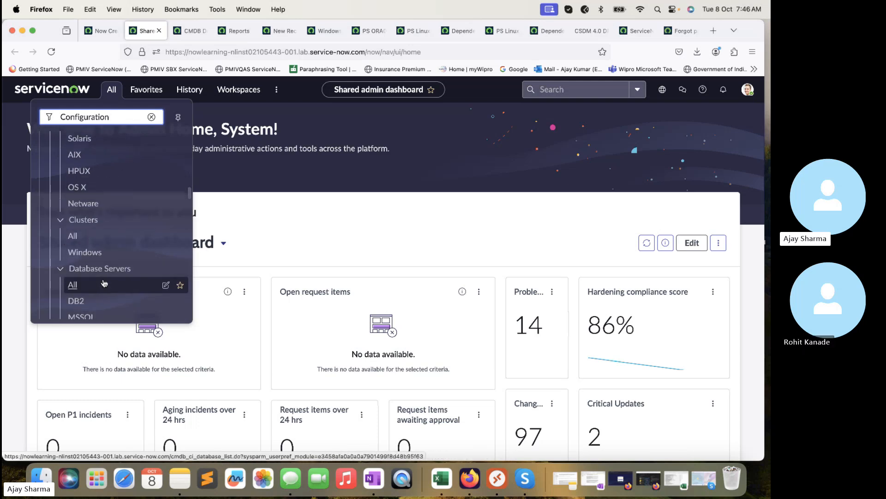
scroll(101, 296, "down", 7)
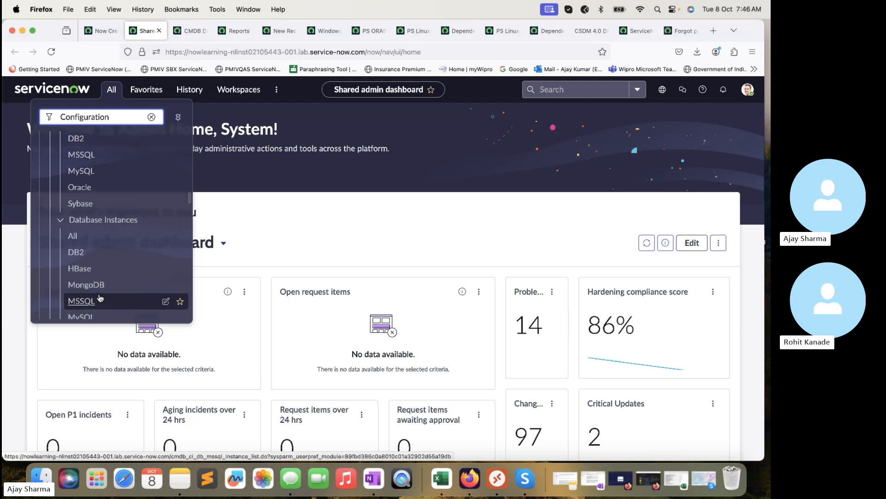
scroll(100, 297, "down", 9)
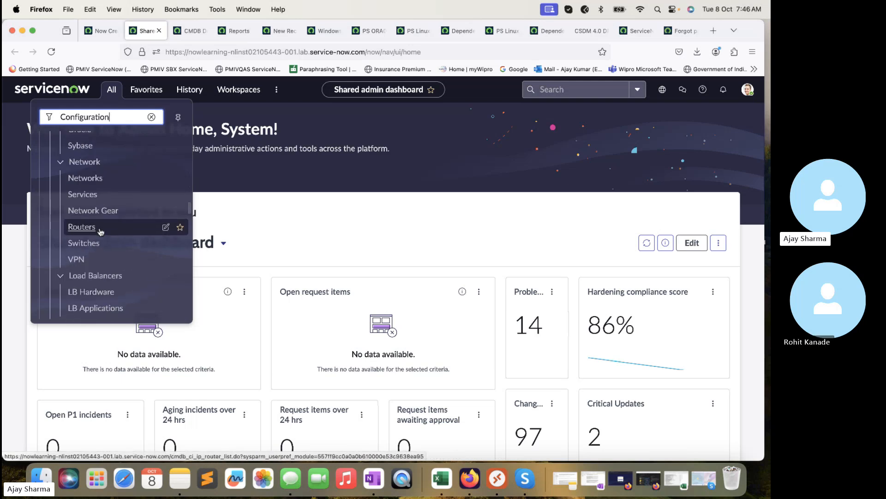
scroll(101, 231, "down", 13)
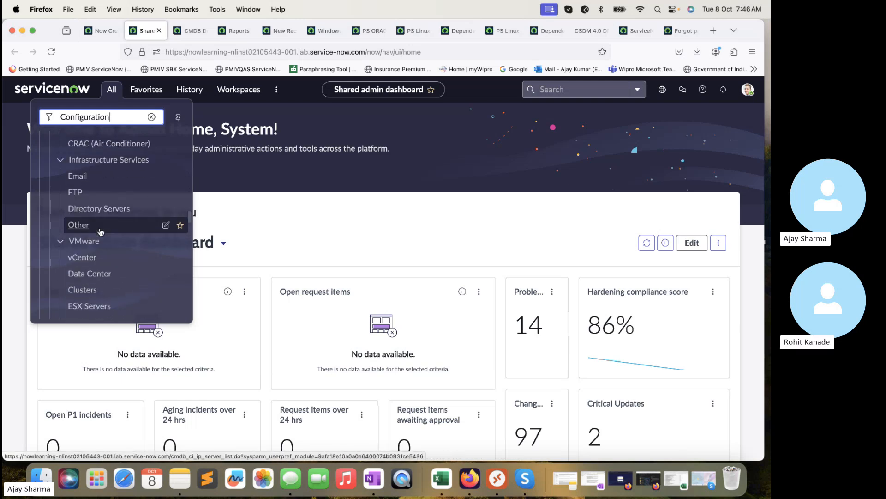
scroll(101, 231, "down", 8)
scroll(101, 231, "up", 2)
scroll(100, 232, "down", 7)
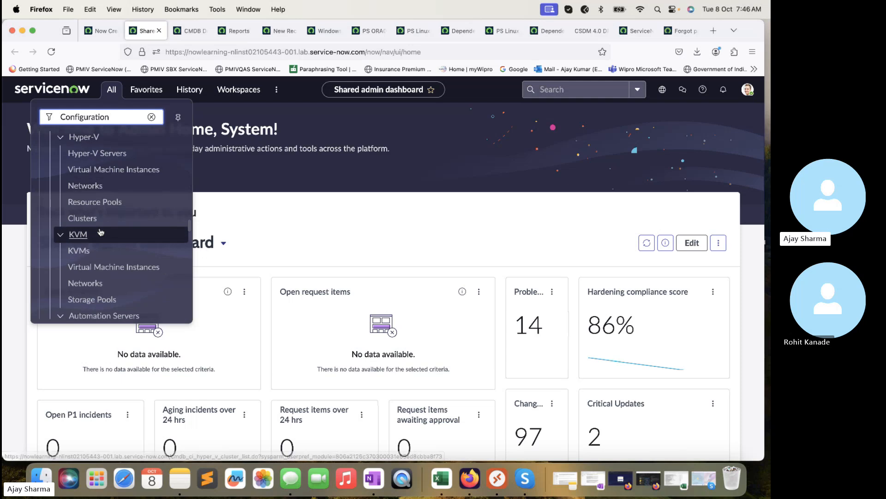
scroll(101, 232, "up", 20)
scroll(101, 232, "down", 7)
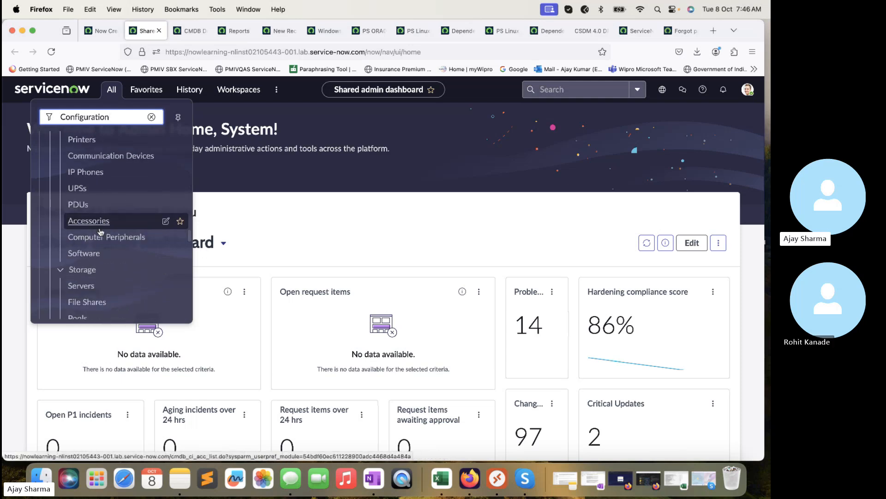
scroll(101, 231, "down", 10)
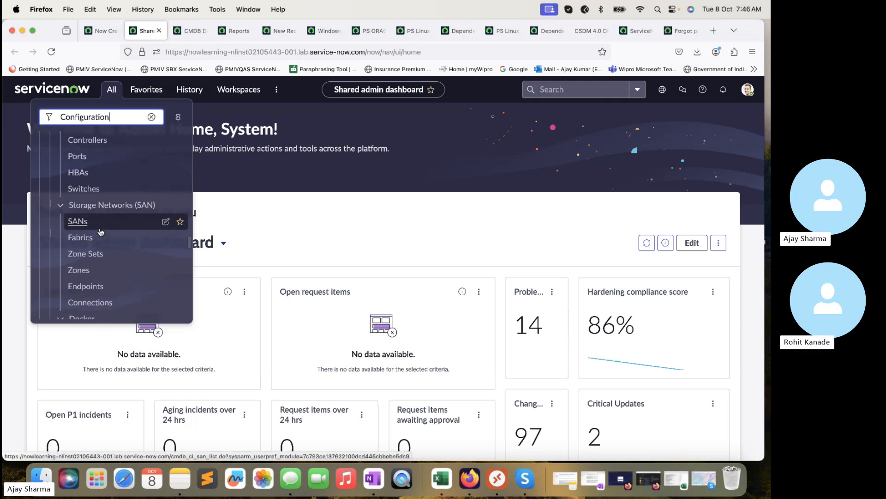
scroll(101, 231, "down", 10)
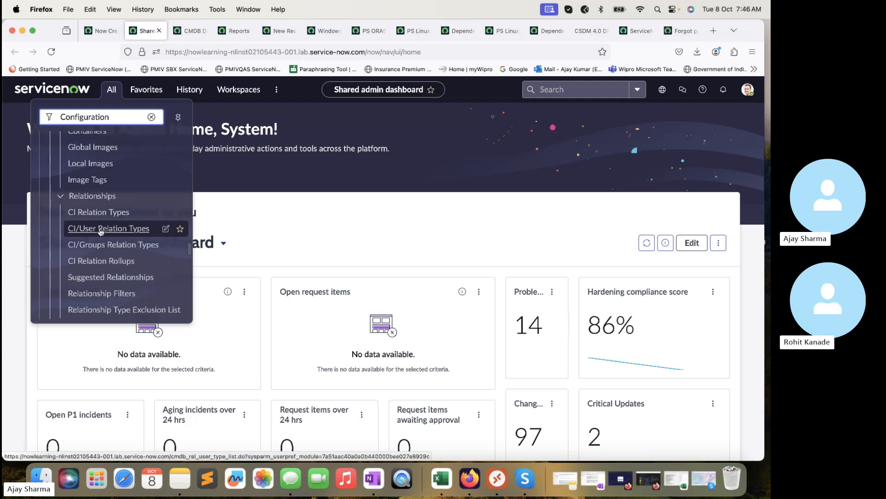
scroll(100, 231, "down", 1)
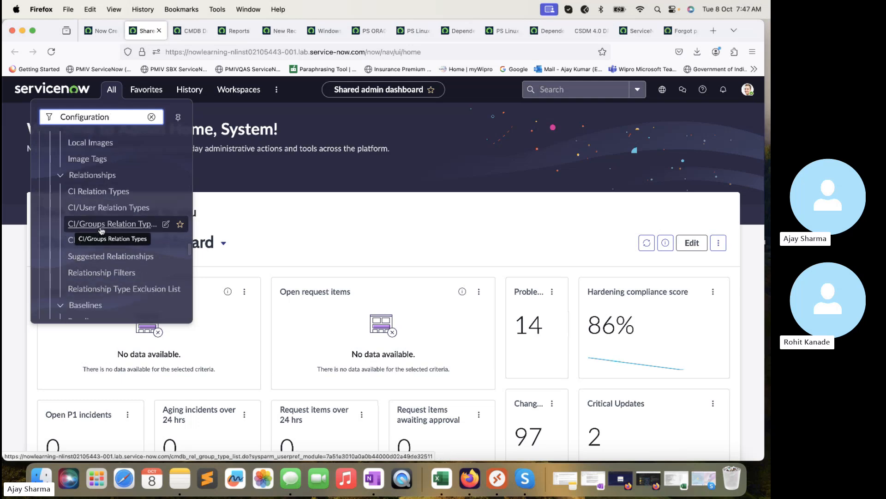
Open the Relationships modules in separate browser tabs, from CI Relation Types through Relationship Type Exclusion List
left_click(105, 194, "super")
left_click(106, 208, "super")
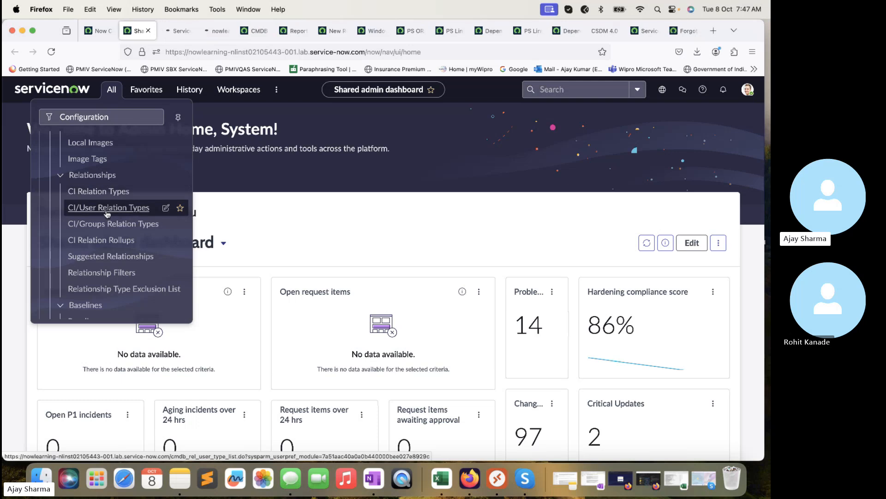
left_click(105, 224, "super")
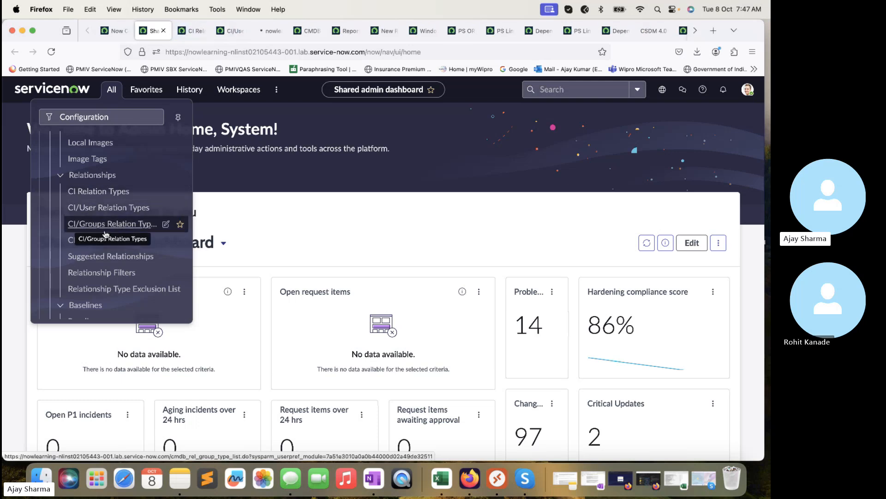
left_click(79, 239, "super")
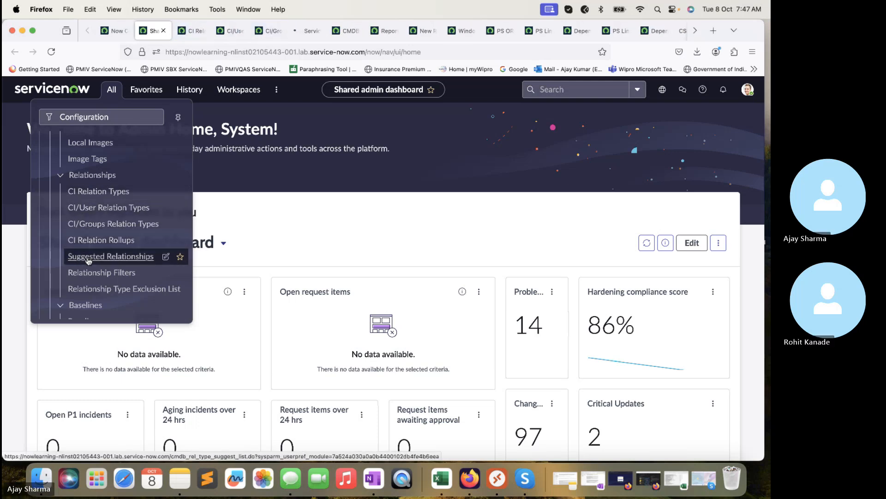
left_click(86, 256, "super")
left_click(89, 279, "super")
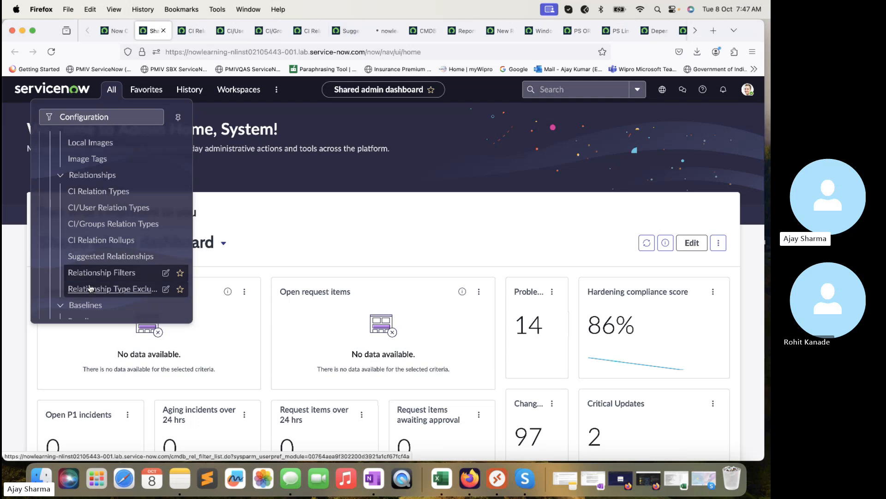
left_click(90, 290, "super")
Examine the parent and child descriptors in the CI Relationship Types list through to its last page
left_click(193, 31)
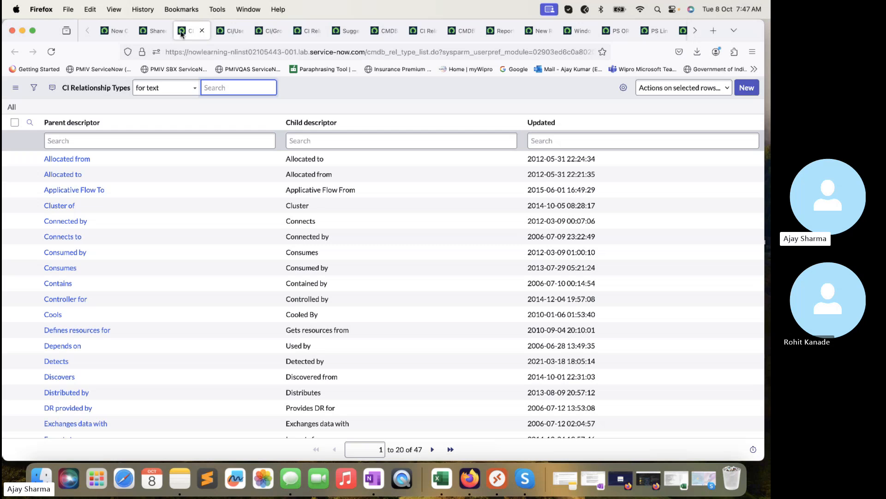
scroll(229, 198, "down", 1)
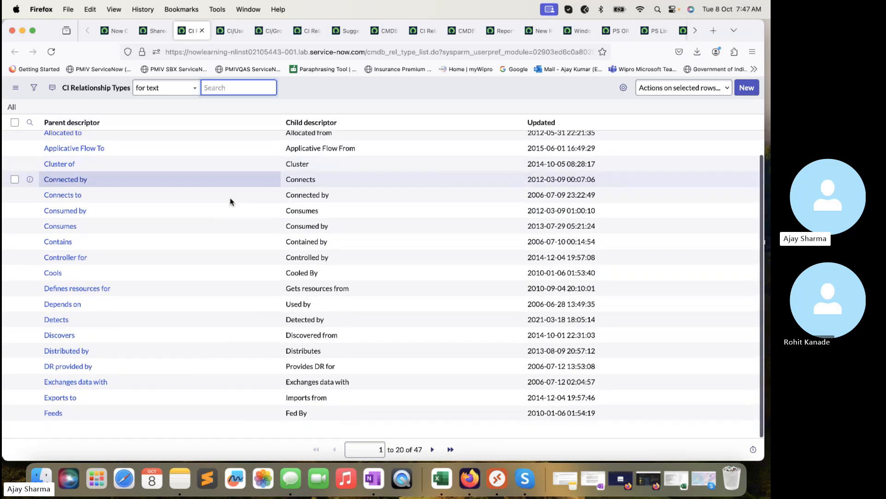
scroll(229, 198, "up", 1)
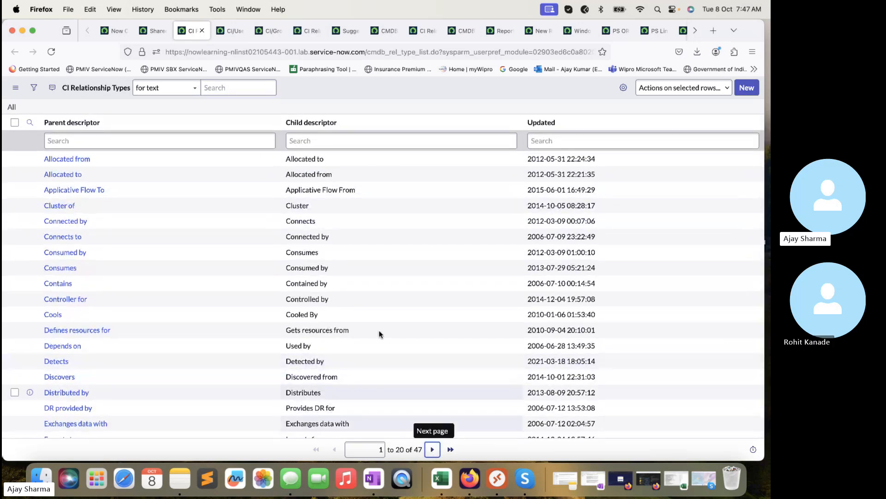
left_click(432, 449)
left_click(433, 450)
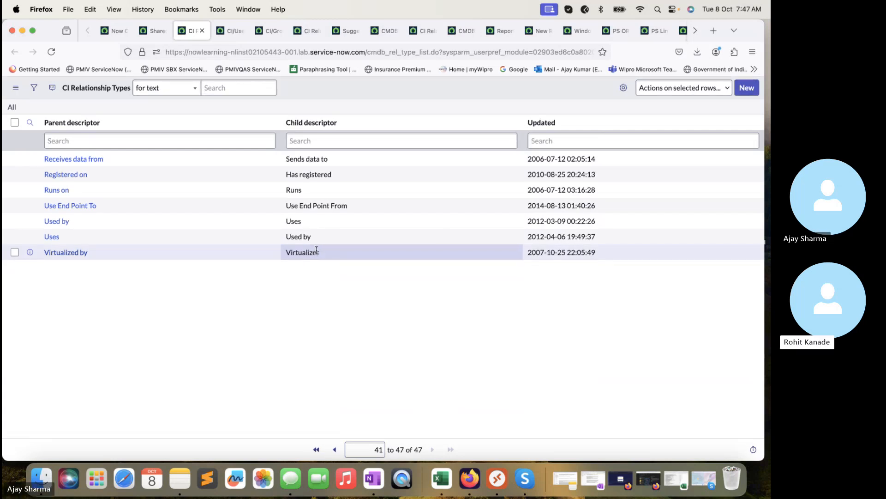
Examine the CI/User Relationship Types, CI/Group Relationship Types, CI Relationship Rollups, Suggested Relationships and CMDB Views lists
left_click(232, 32)
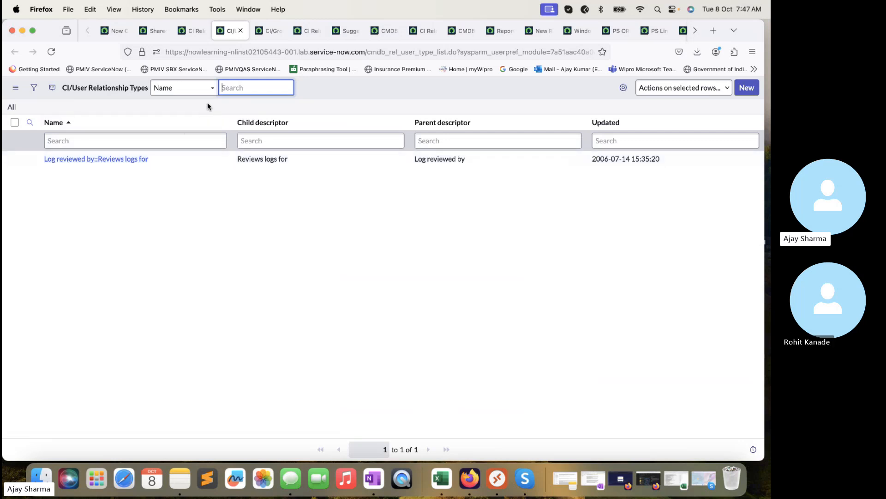
left_click(273, 32)
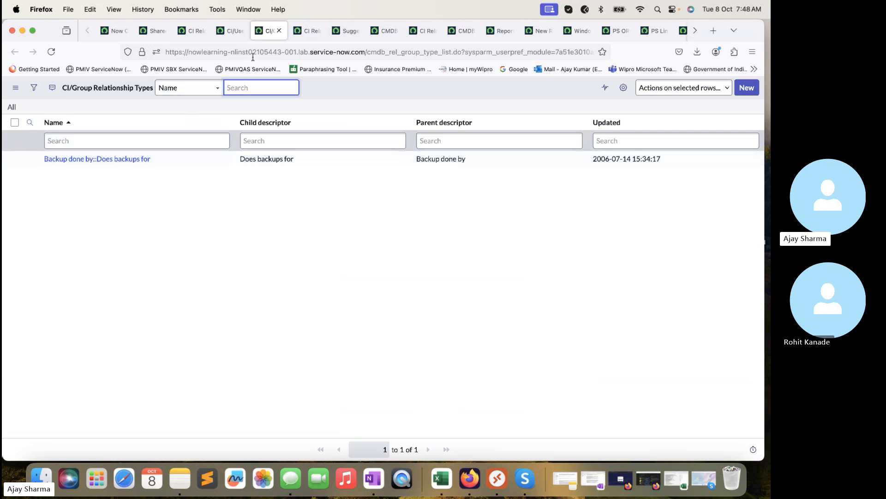
left_click(304, 32)
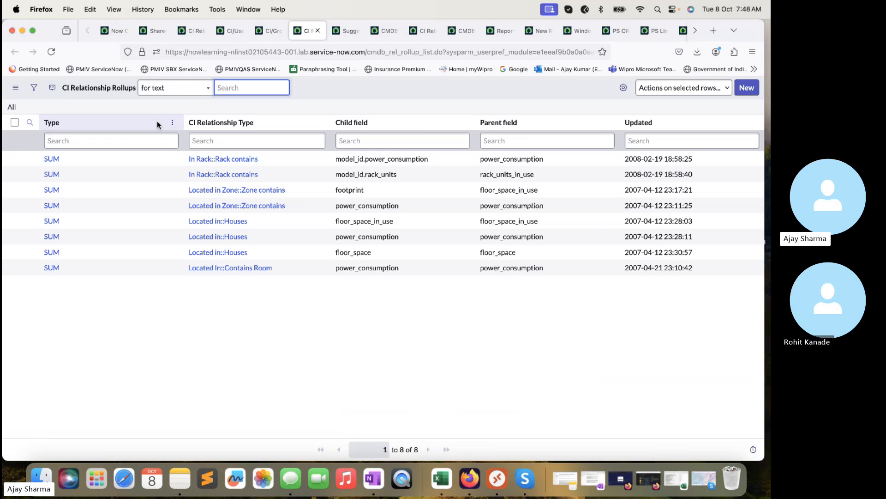
left_click(344, 31)
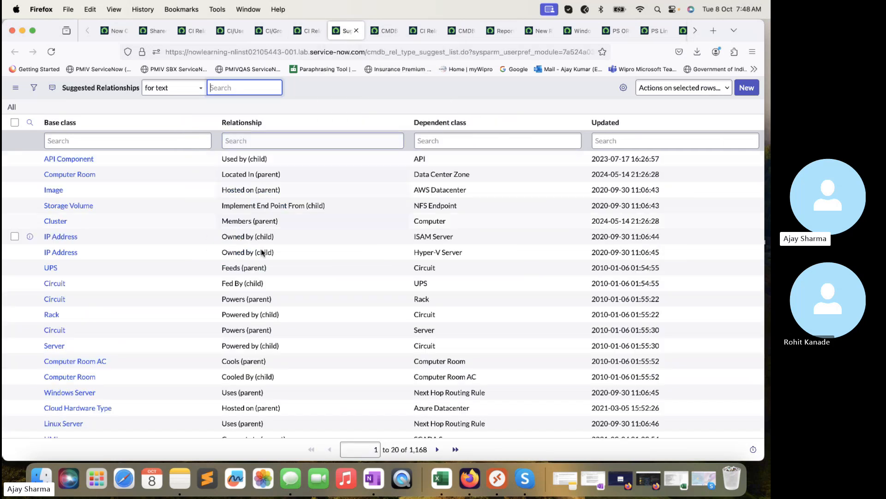
scroll(266, 263, "down", 2)
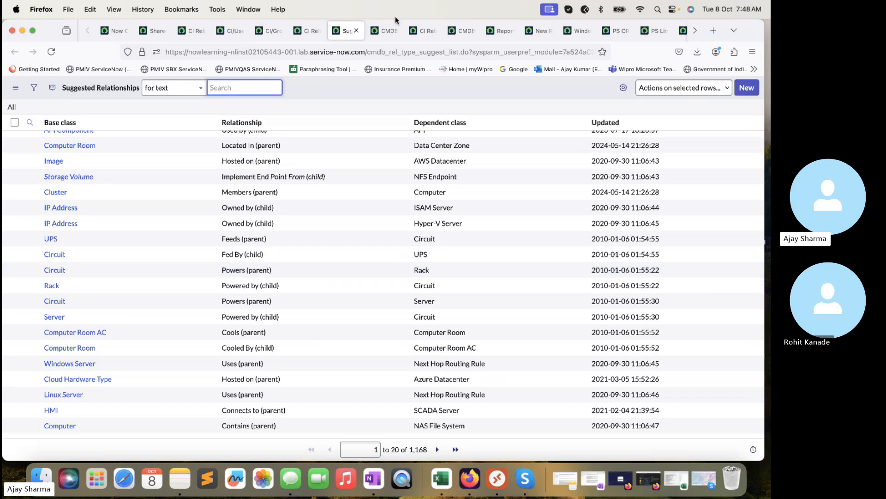
left_click(386, 31)
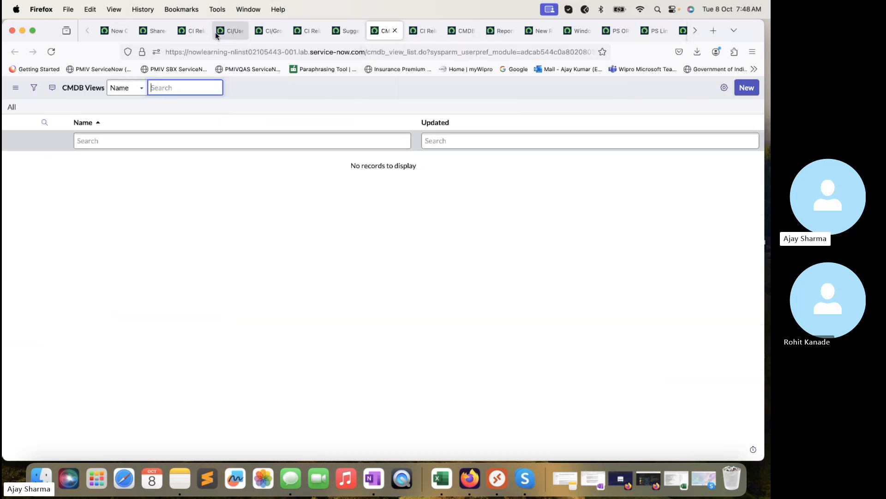
Revisit the open relationship lists, reviewing Suggested Relationships from its first rows and going back to CI Relationship Types
left_click(193, 32)
left_click(269, 34)
left_click(307, 31)
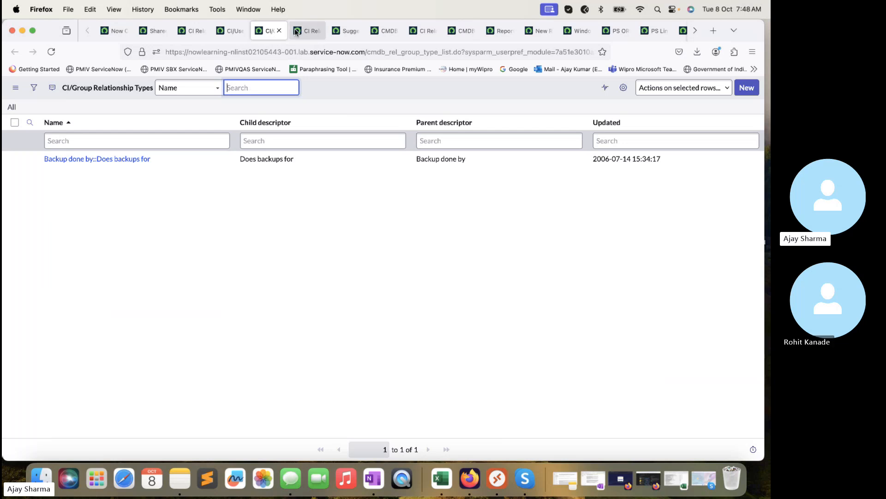
left_click(347, 32)
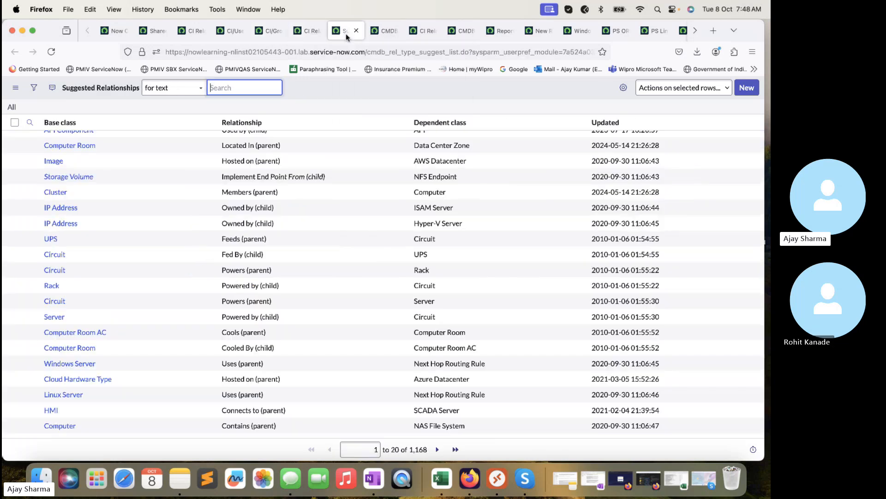
scroll(371, 177, "up", 1)
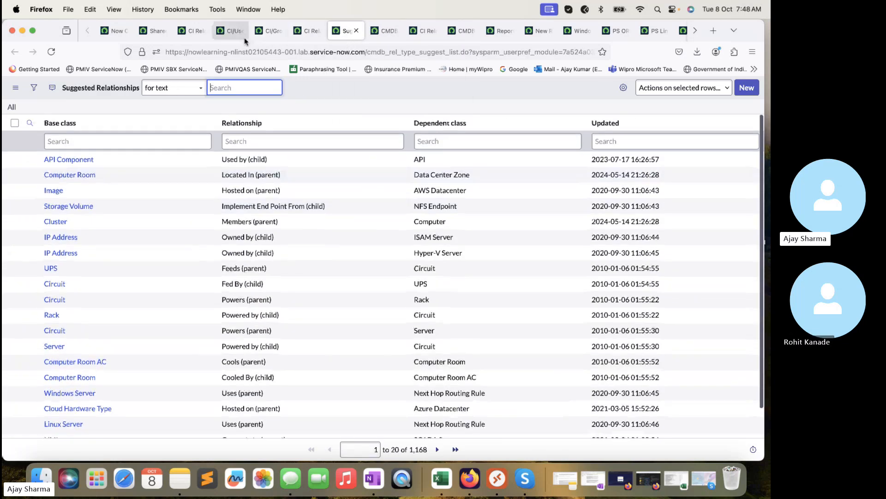
left_click(193, 32)
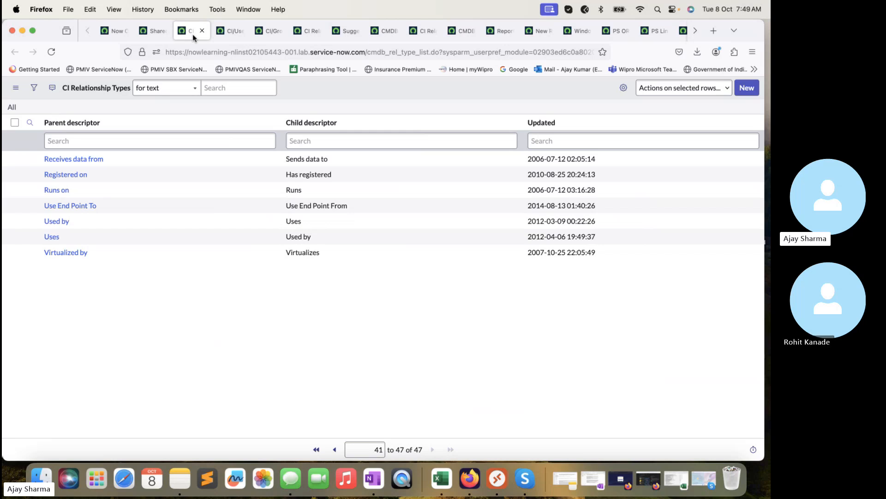
Return to the Configuration modules on the admin home page and look through the Baselines and Identification/Reconciliation entries
left_click(156, 33)
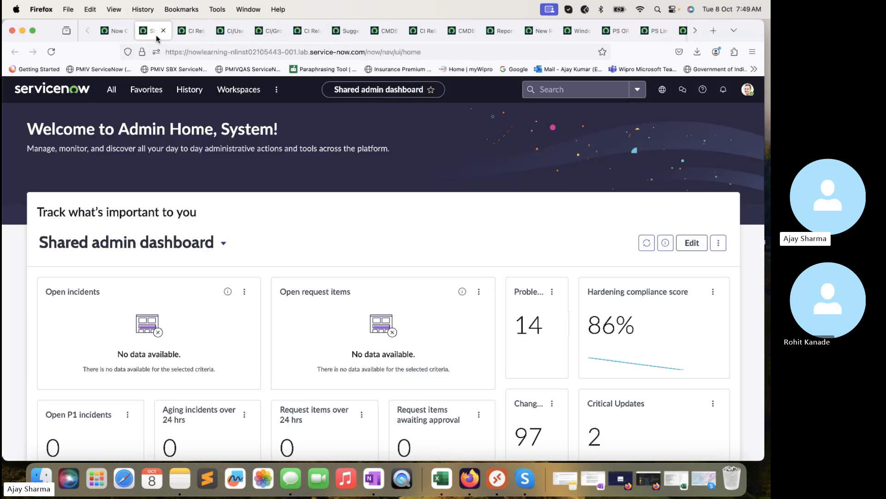
left_click(112, 89)
scroll(156, 246, "down", 5)
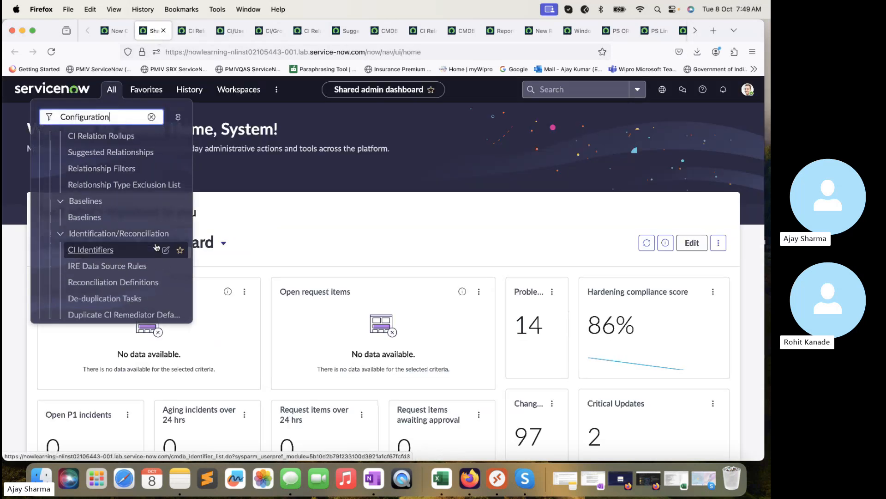
scroll(157, 246, "down", 1)
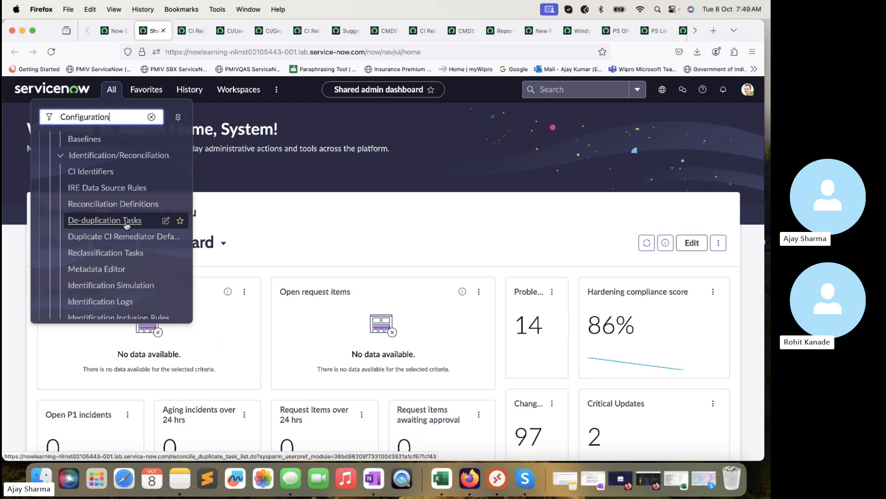
scroll(124, 243, "down", 3)
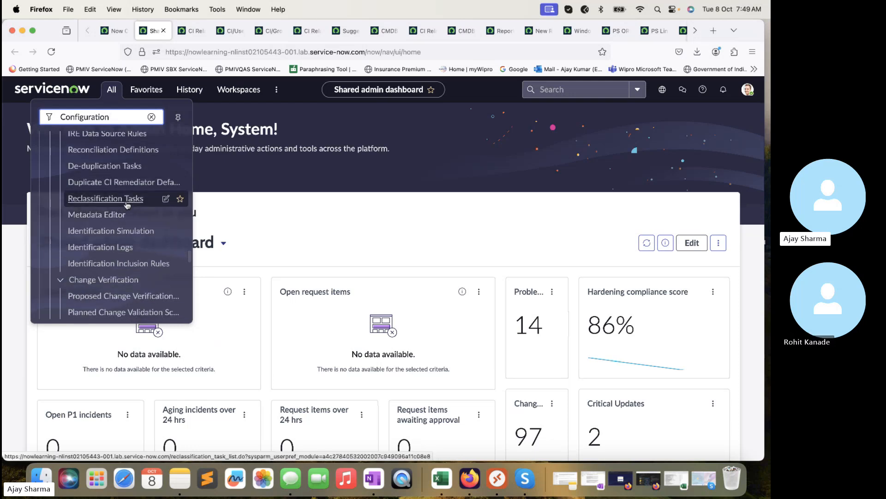
Open the Reclassification Tasks list in a separate browser tab, view it, and return to the Identification/Reconciliation modules
left_click(127, 203, "super")
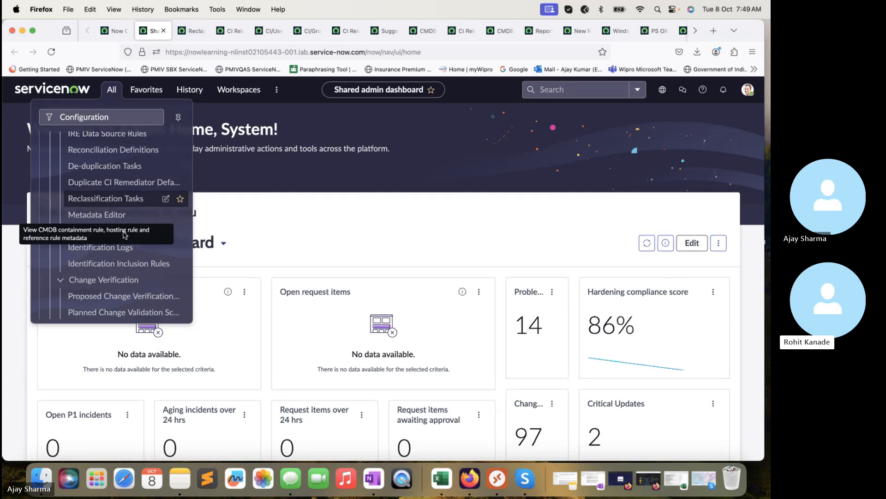
left_click(187, 31)
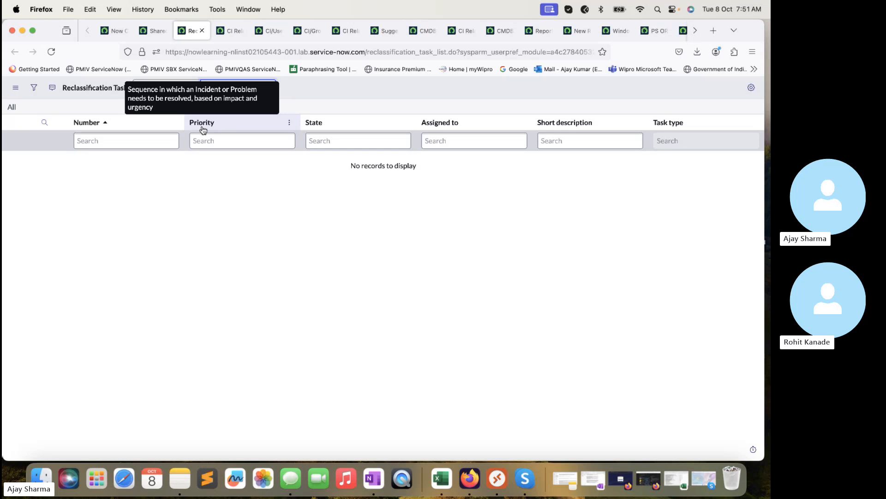
left_click(152, 30)
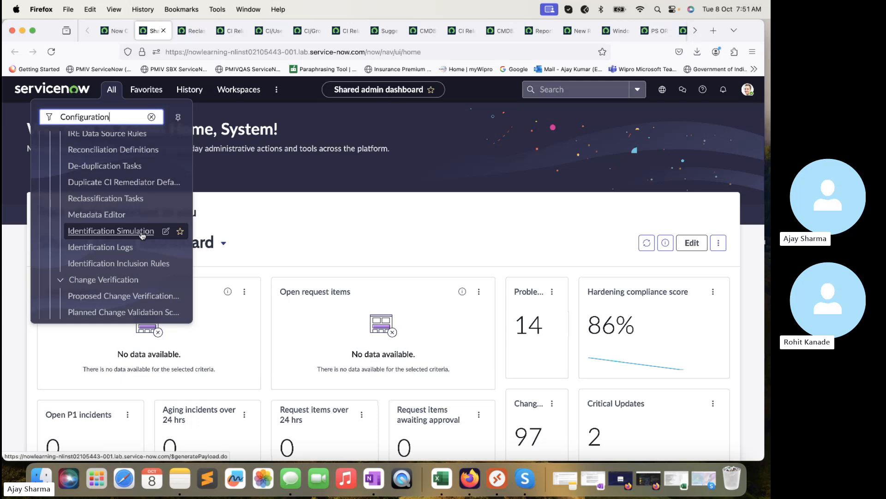
scroll(142, 236, "up", 2)
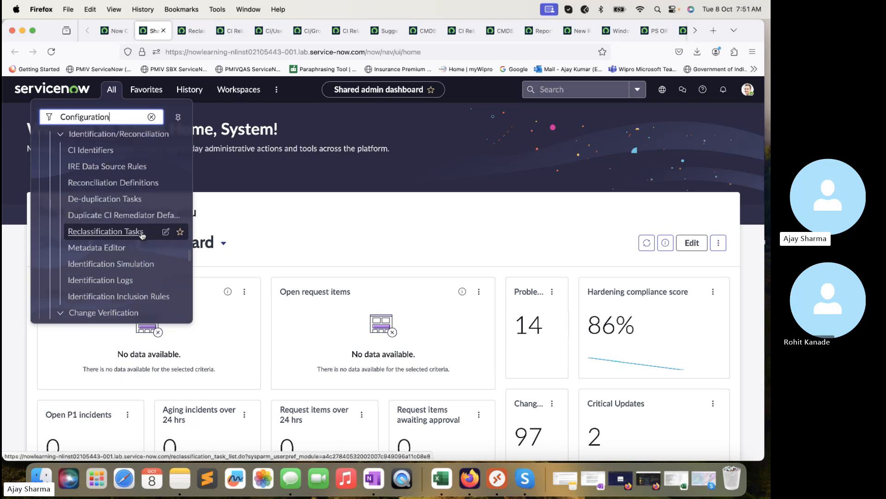
Look through the remaining modules matching Configuration, including CI Lifecycle Management, System Properties, Configuration by Category and Admin Center
scroll(141, 235, "down", 7)
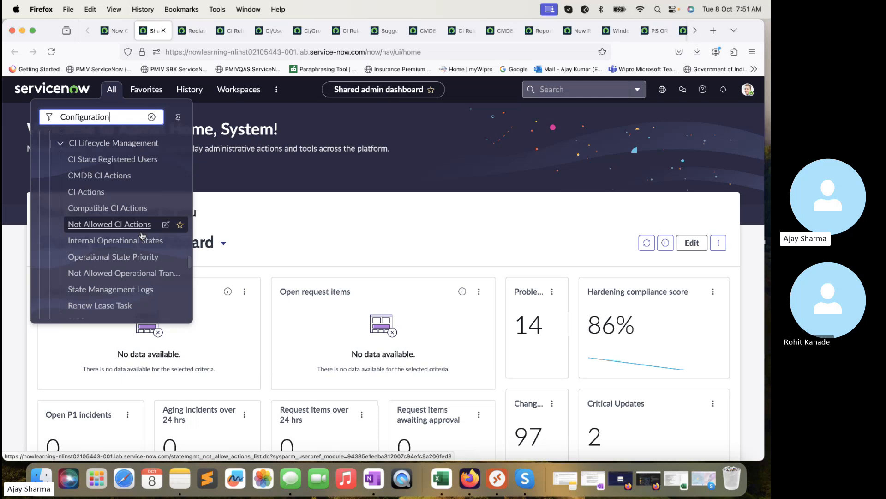
scroll(142, 235, "down", 4)
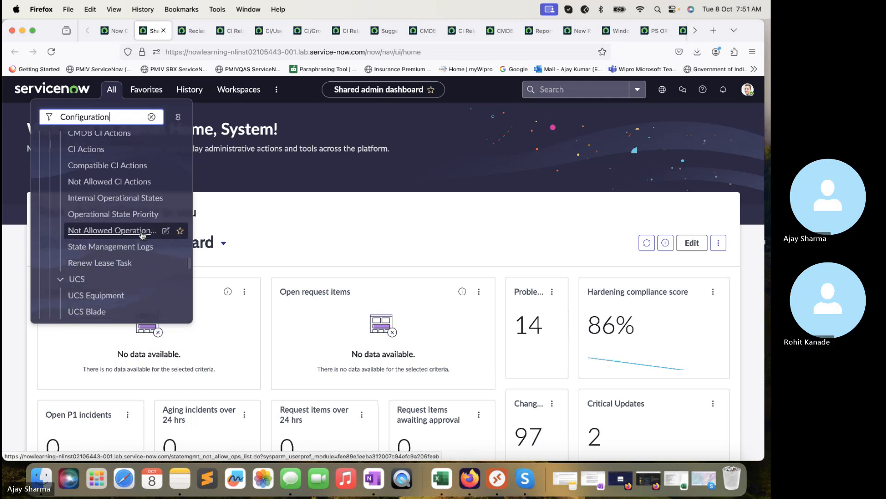
scroll(142, 236, "up", 8)
scroll(142, 236, "down", 10)
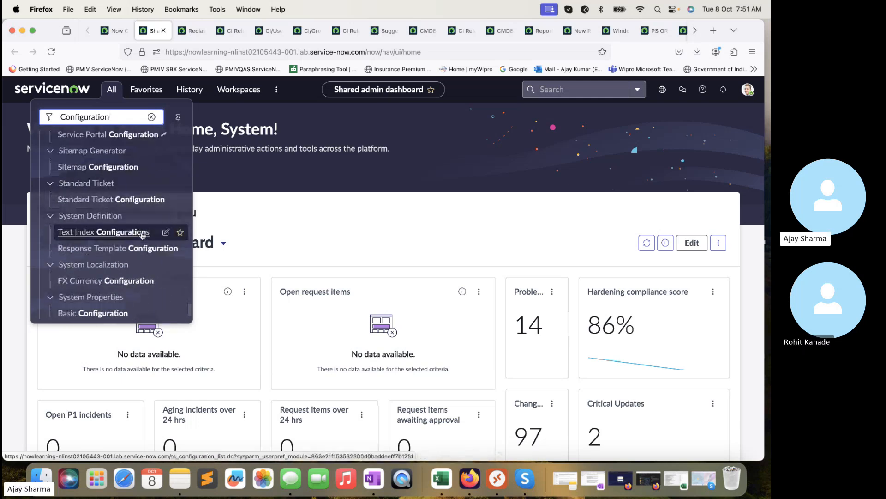
scroll(141, 236, "down", 4)
scroll(142, 235, "up", 1)
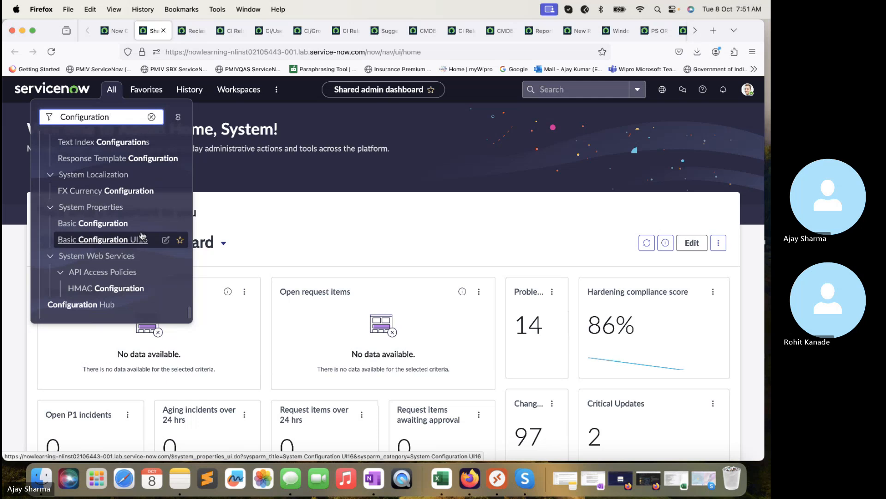
scroll(142, 235, "up", 2)
scroll(142, 236, "up", 2)
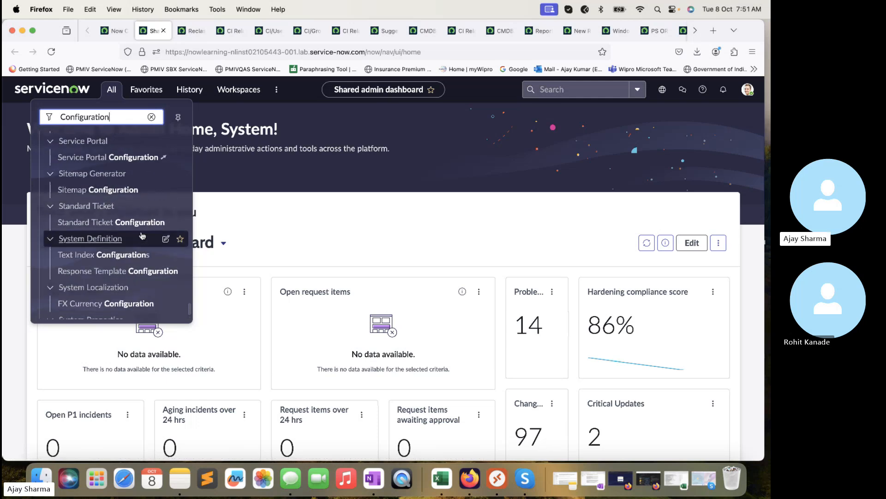
scroll(142, 236, "up", 8)
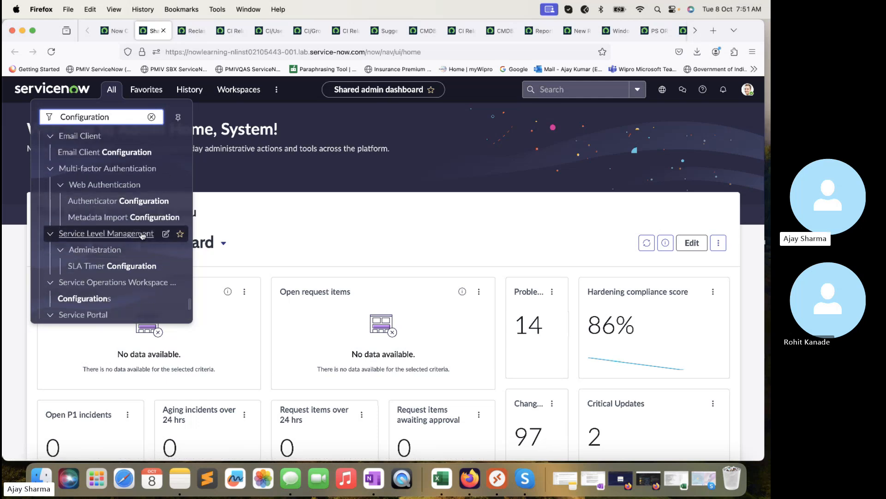
scroll(142, 235, "up", 5)
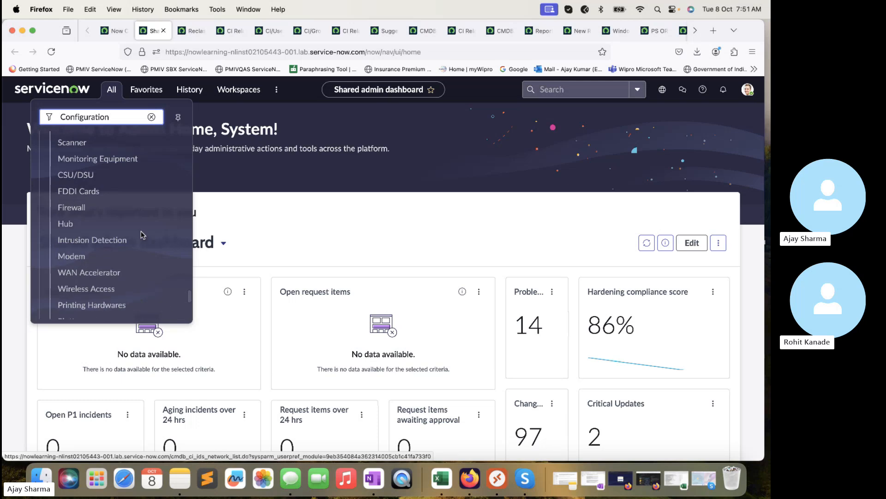
scroll(140, 231, "up", 5)
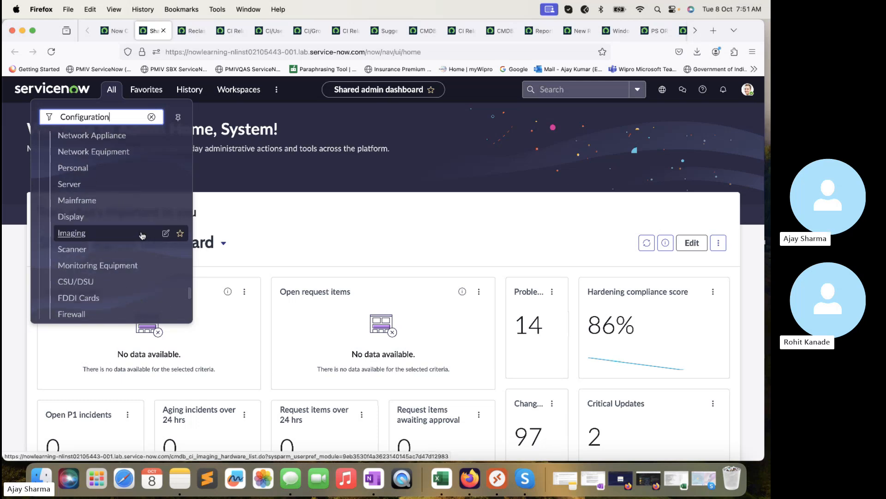
scroll(142, 236, "up", 3)
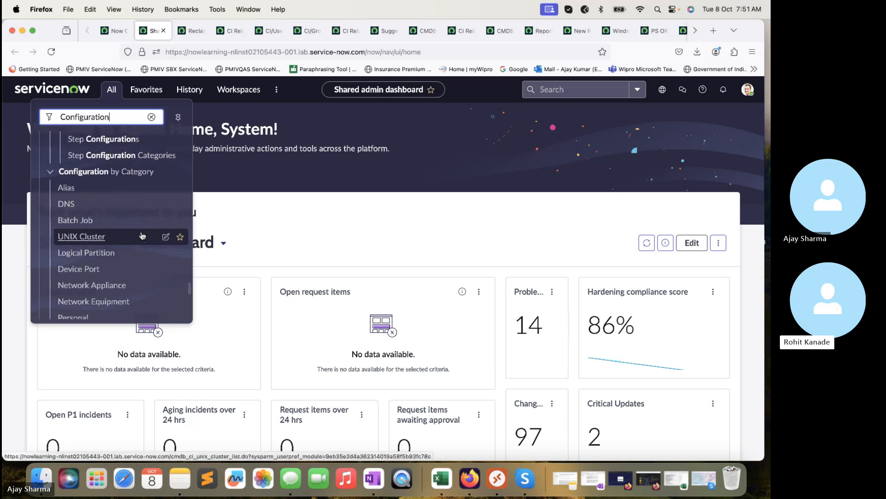
scroll(141, 236, "up", 4)
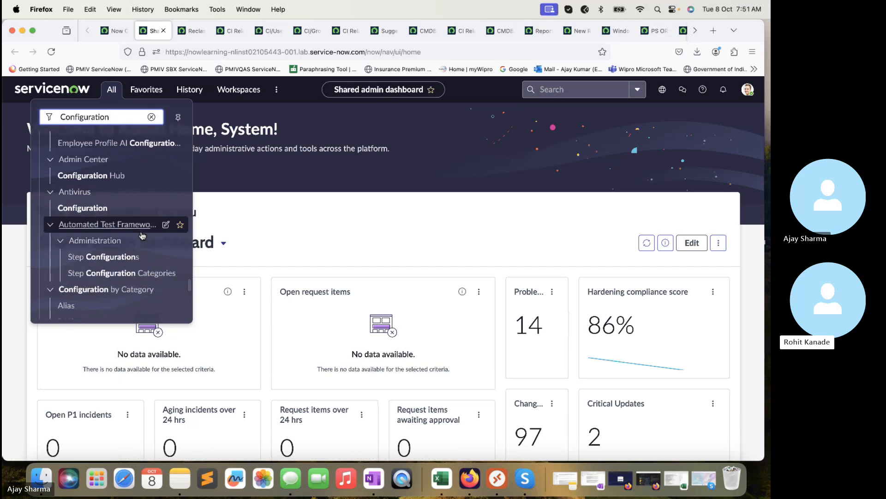
scroll(142, 236, "up", 2)
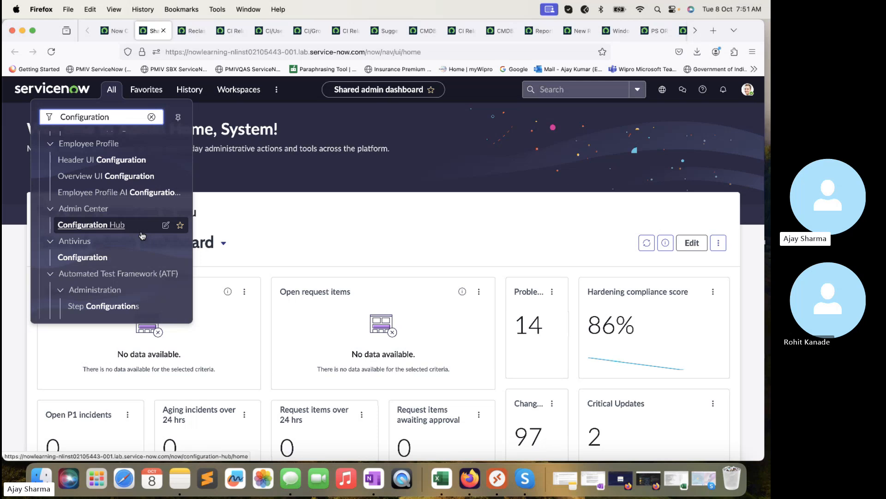
Find the main Configuration application in the module list and open CMDB 360 Query Schedules in a separate browser tab
scroll(142, 235, "down", 15)
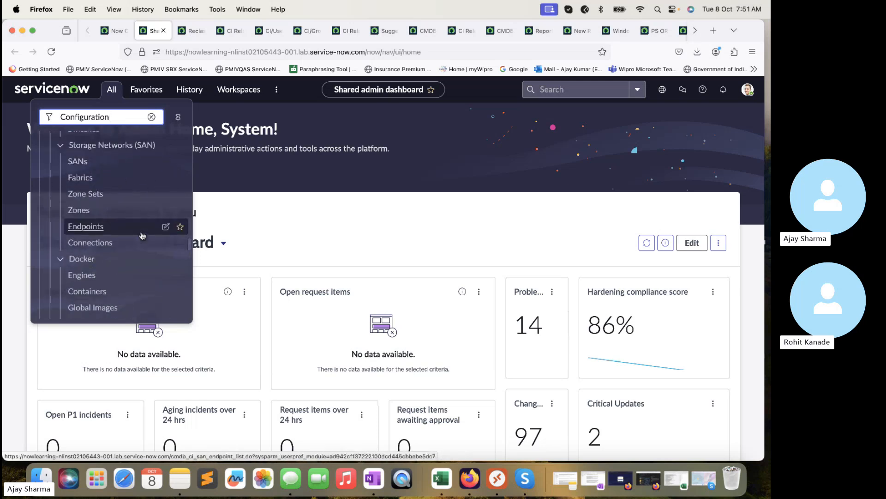
scroll(142, 235, "up", 20)
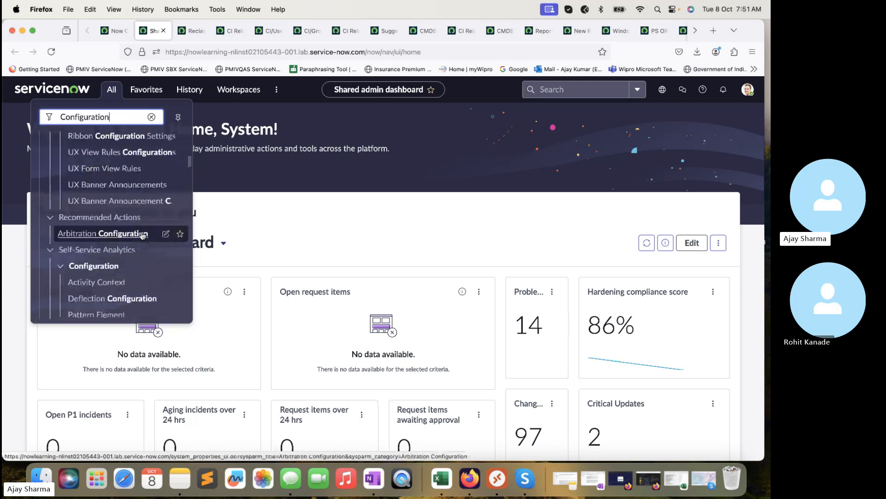
scroll(142, 236, "down", 8)
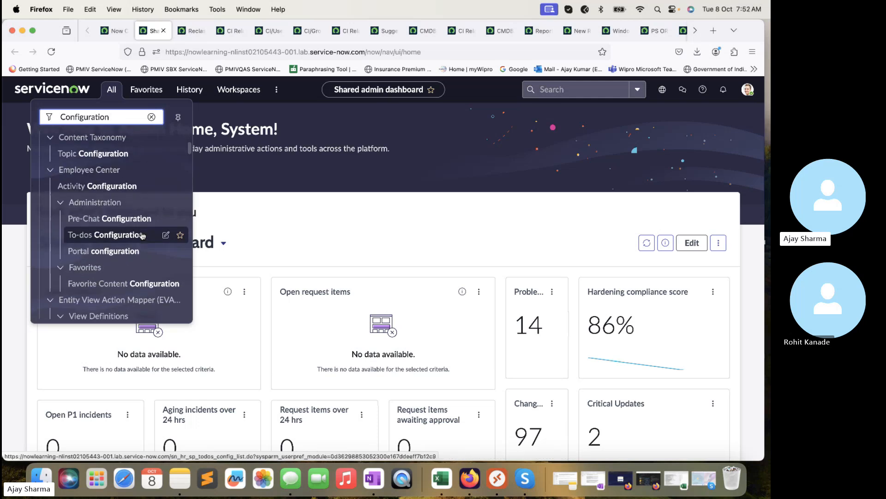
scroll(142, 235, "down", 10)
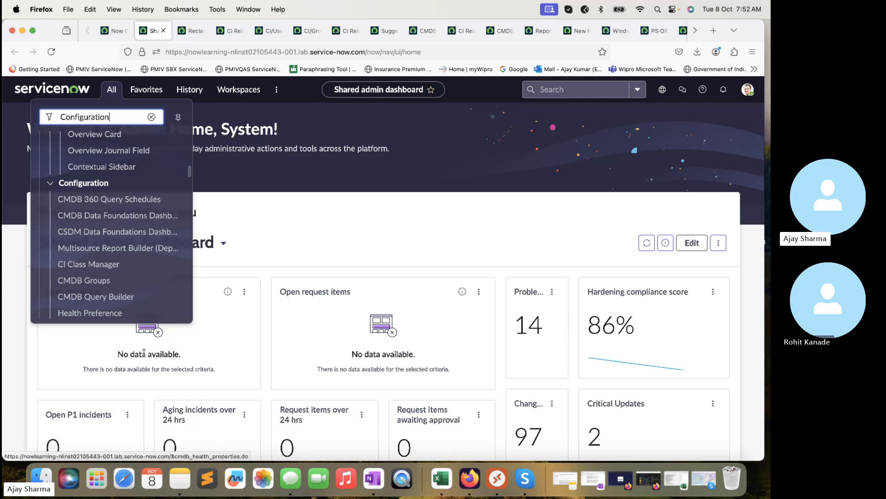
left_click(124, 199, "super")
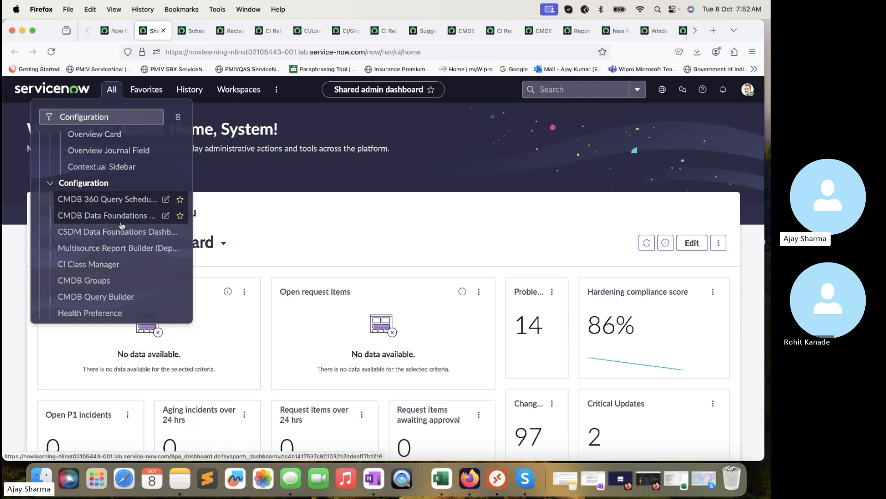
scroll(122, 225, "down", 1)
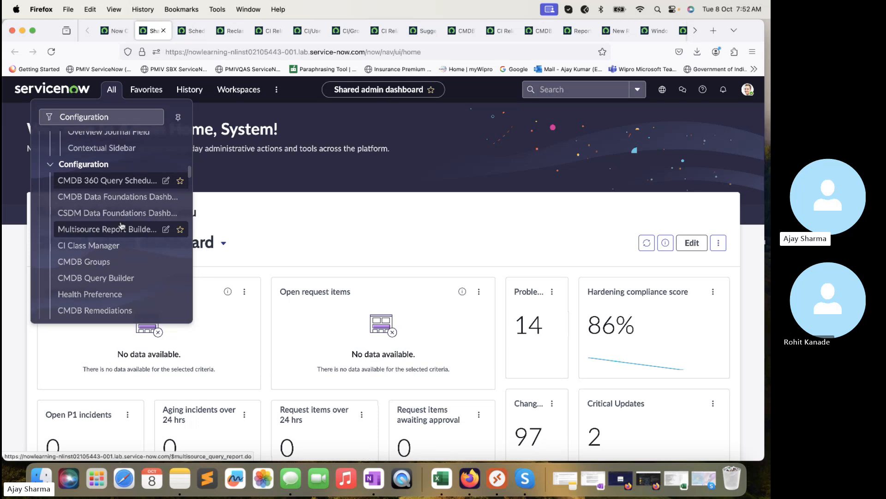
Filter the modules by CMDB Workspace and open that workspace, closing the Scheduled Email of Multisource Report Builders page
left_click(122, 121)
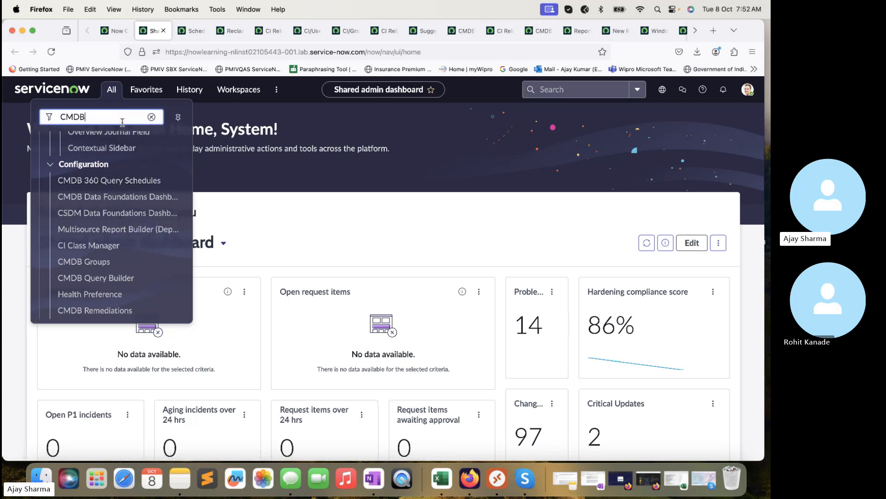
type("W")
key("BackSpace")
type("Worksp")
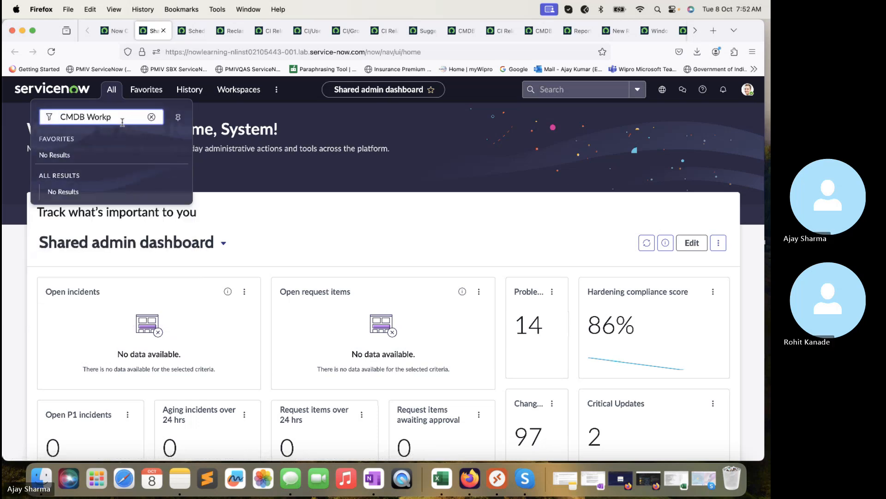
type("ace")
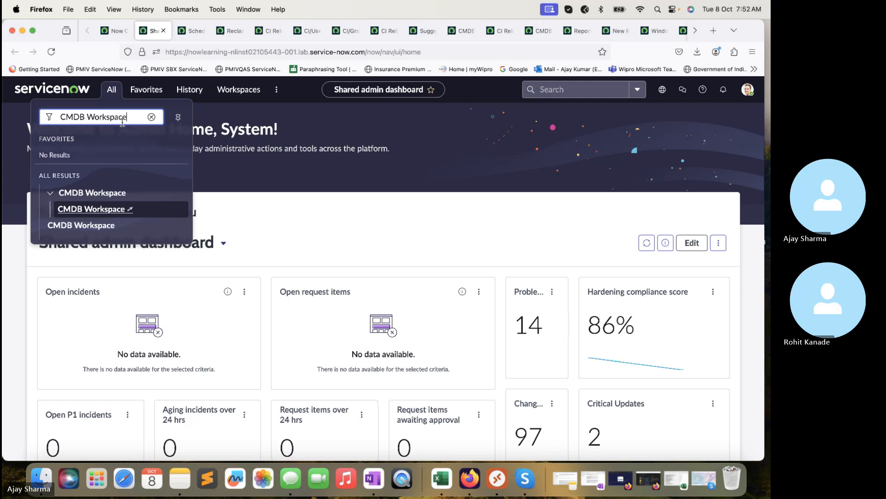
left_click(129, 208)
left_click(180, 30)
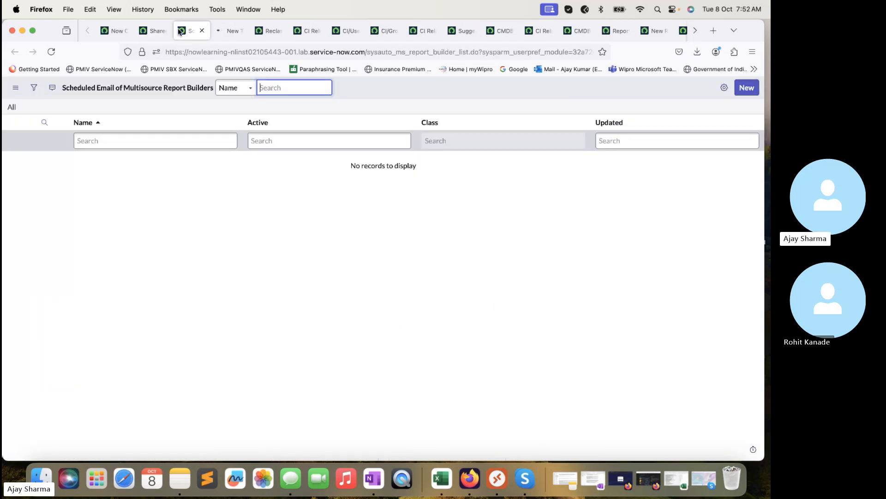
left_click(202, 31)
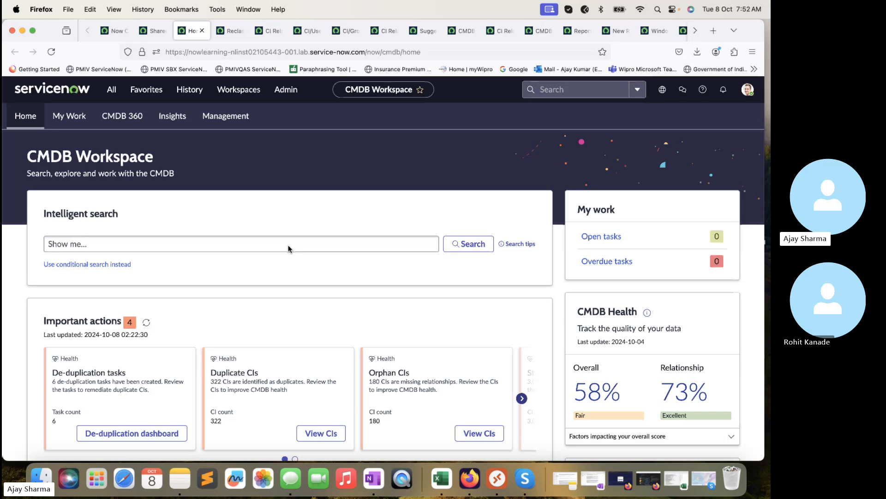
Review the CMDB Workspace home page's intelligent search, CMDB Health scores and important actions through to the Stale CIs card
scroll(290, 245, "down", 3)
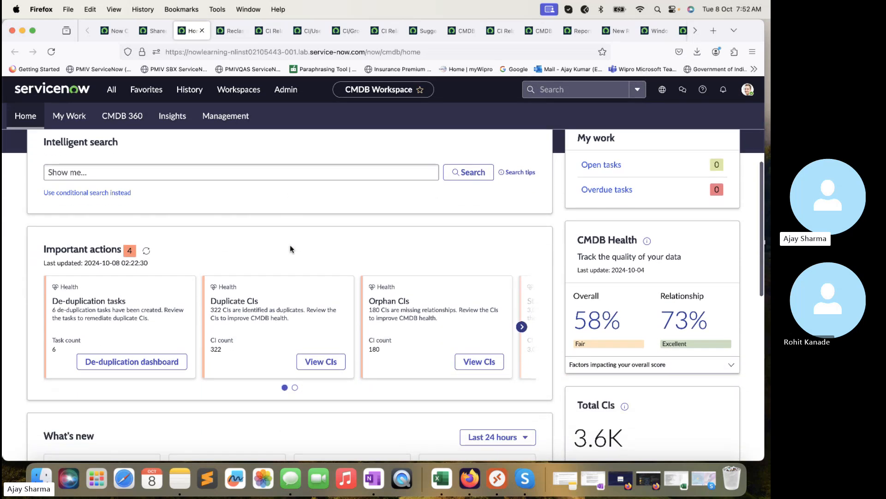
left_click(686, 407)
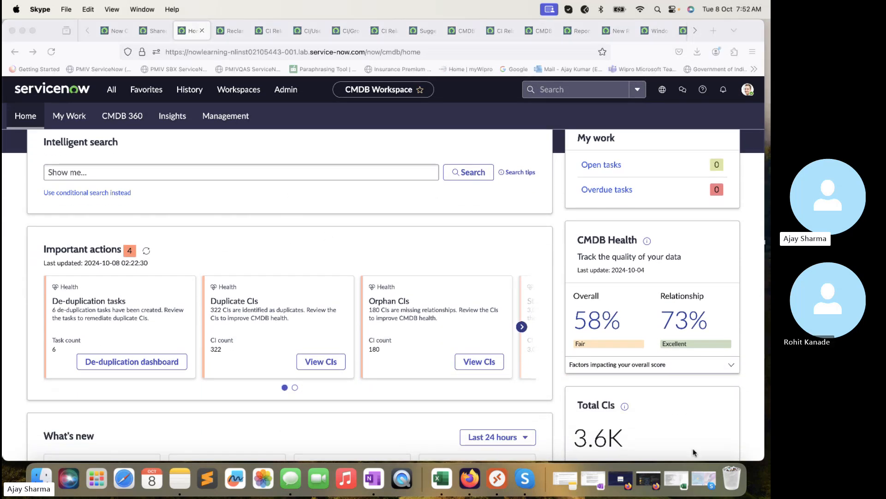
scroll(272, 281, "up", 3)
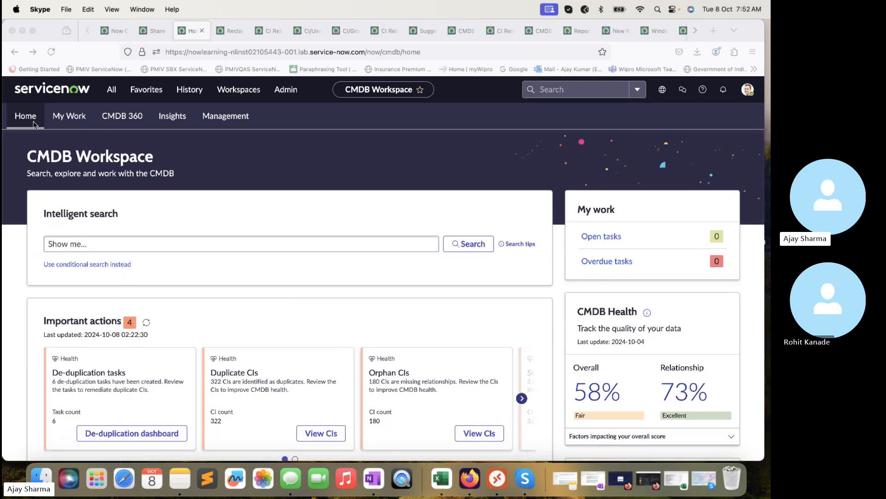
scroll(210, 305, "down", 5)
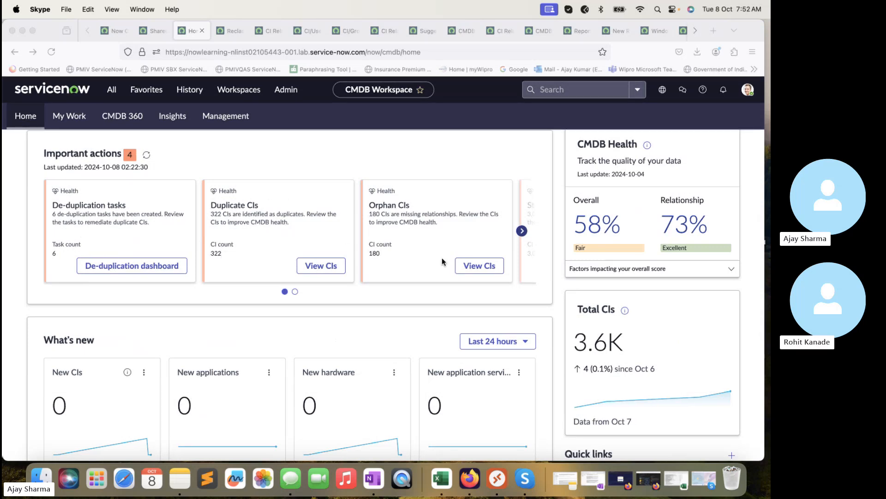
left_click(522, 230)
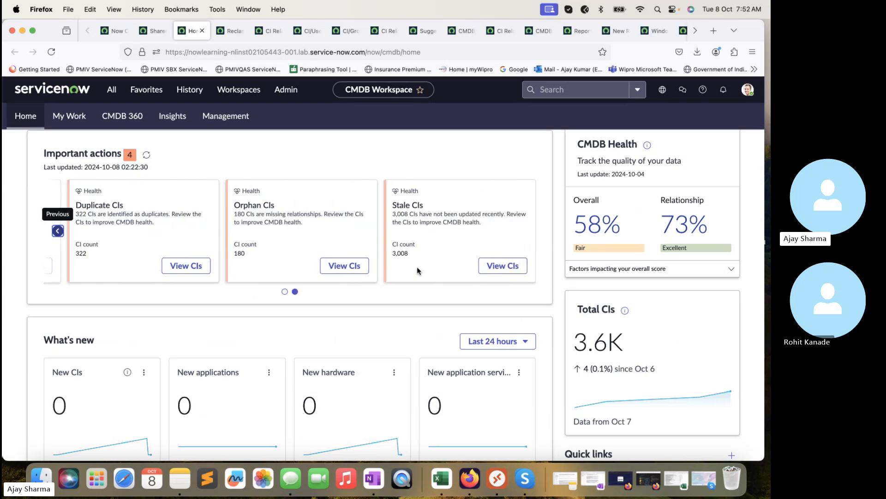
scroll(600, 222, "up", 1)
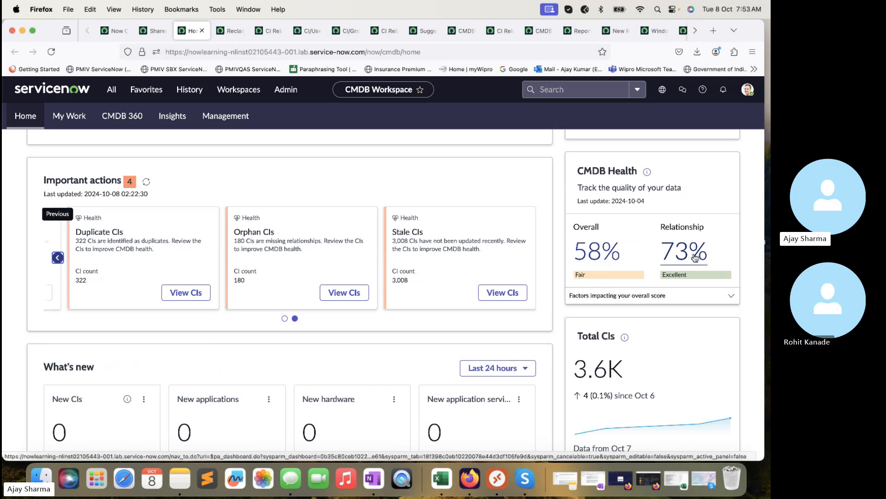
Examine the workspace home page's Total CIs, What's new, Quick links and CI overview sections, revisiting the health scores
scroll(695, 257, "down", 5)
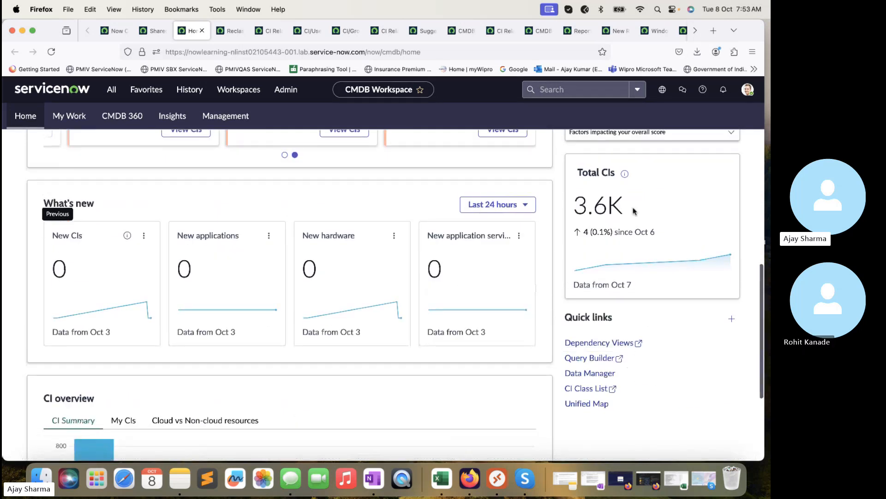
scroll(385, 382, "down", 3)
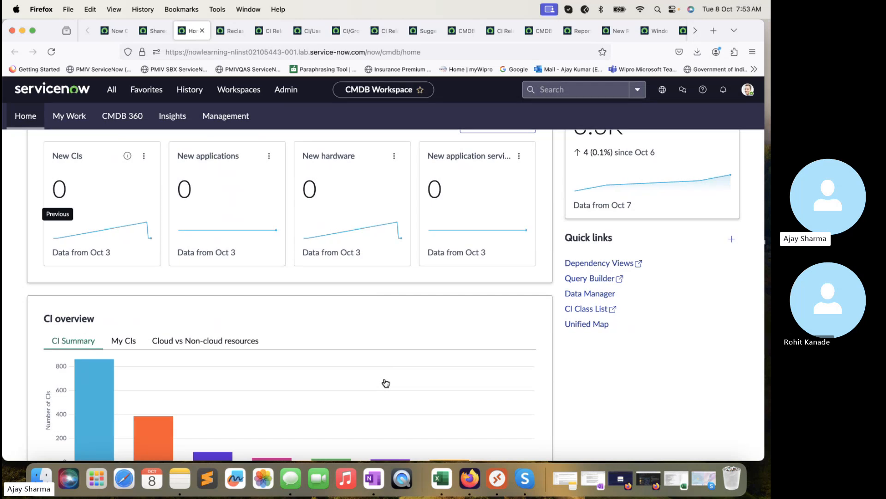
scroll(385, 382, "up", 8)
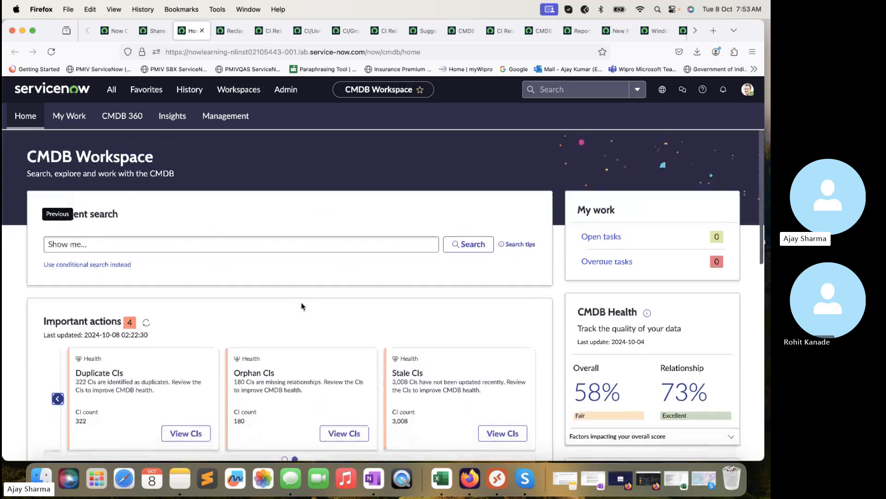
scroll(301, 302, "down", 3)
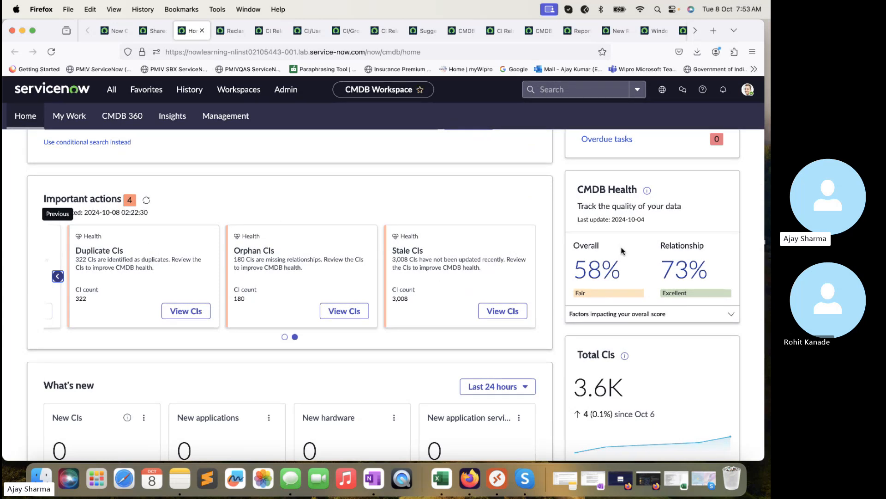
scroll(421, 244, "down", 1)
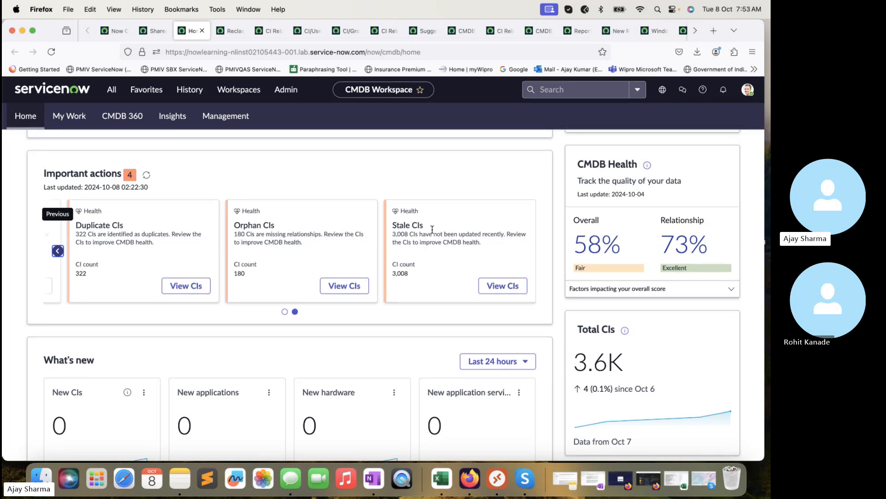
scroll(450, 216, "down", 5)
scroll(450, 211, "down", 3)
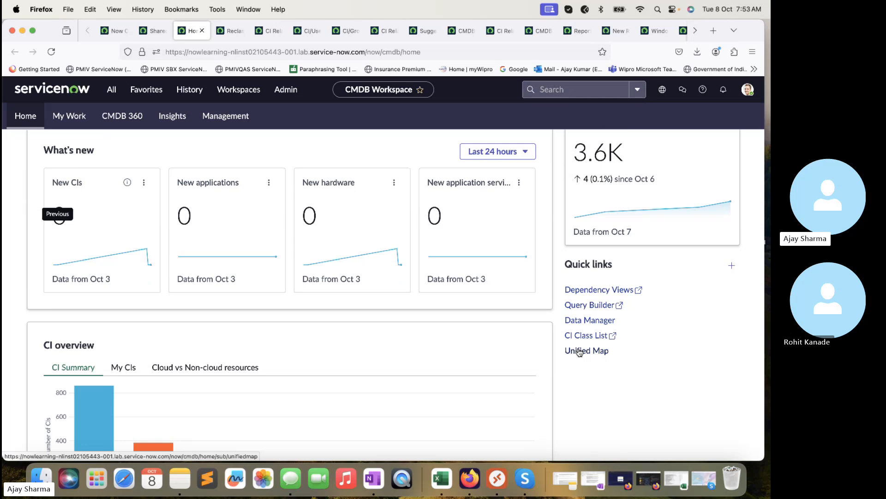
scroll(435, 280, "down", 3)
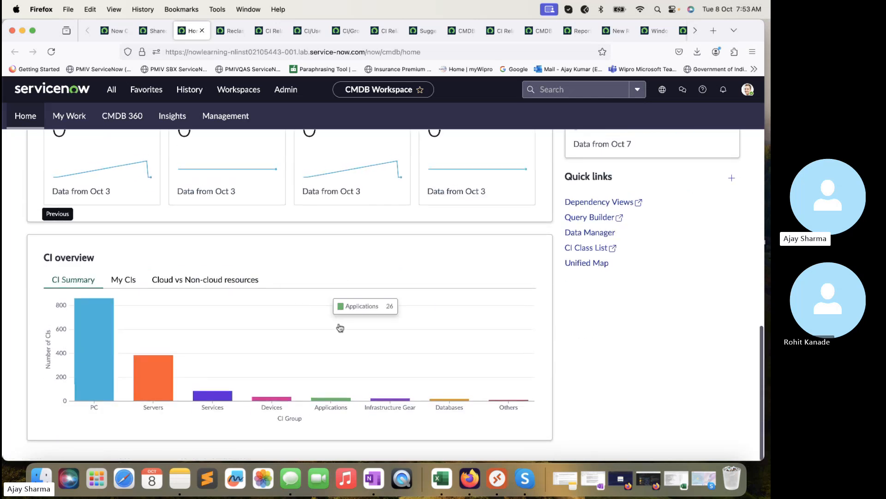
Open the workspace's My Work page and review its task status cards plus the certification, attestation and all other task lists
mouse_move(107, 358)
scroll(103, 352, "up", 10)
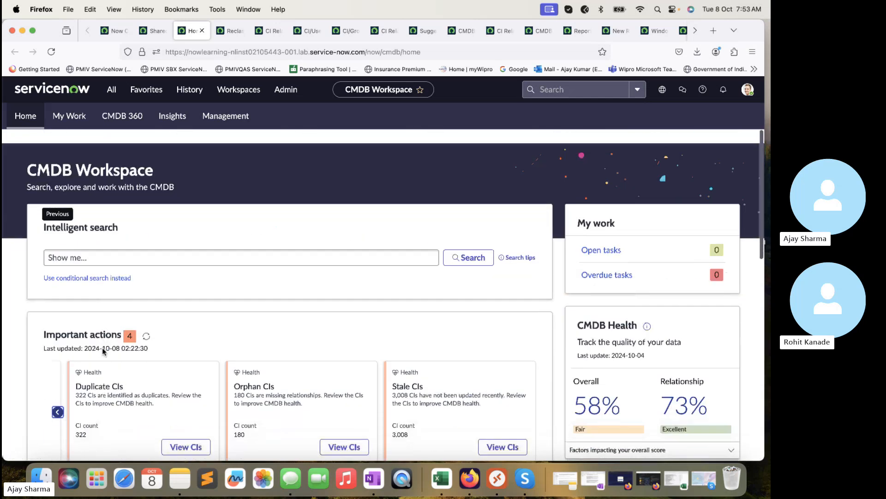
scroll(104, 351, "down", 2)
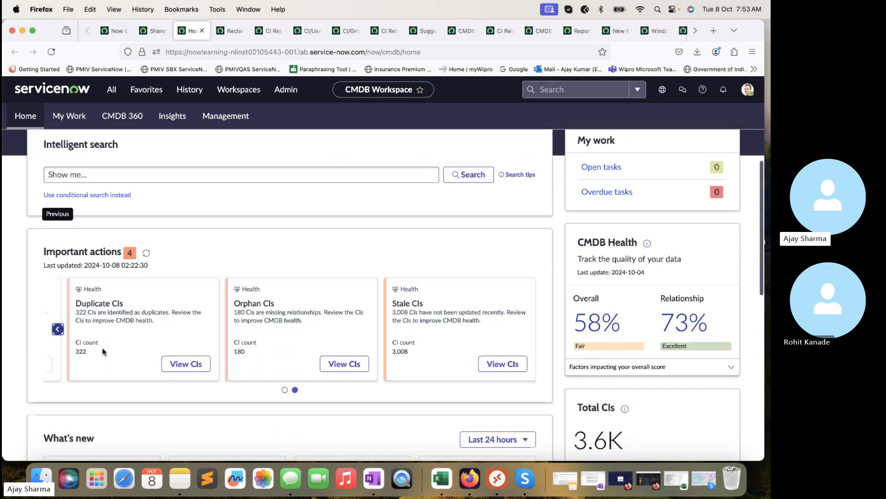
scroll(167, 301, "up", 2)
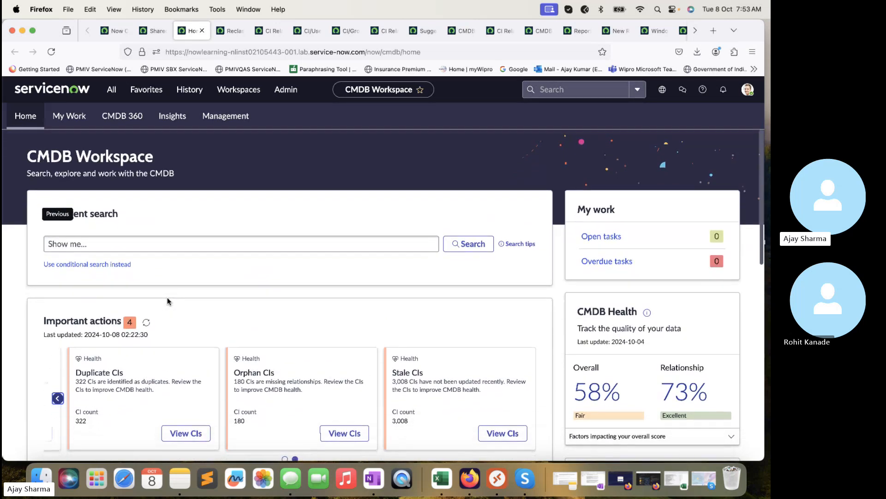
left_click(77, 121)
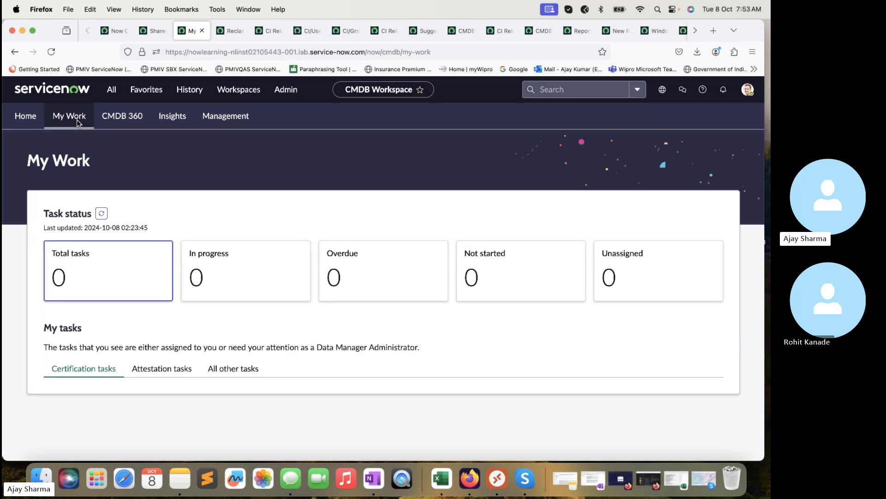
left_click(154, 370)
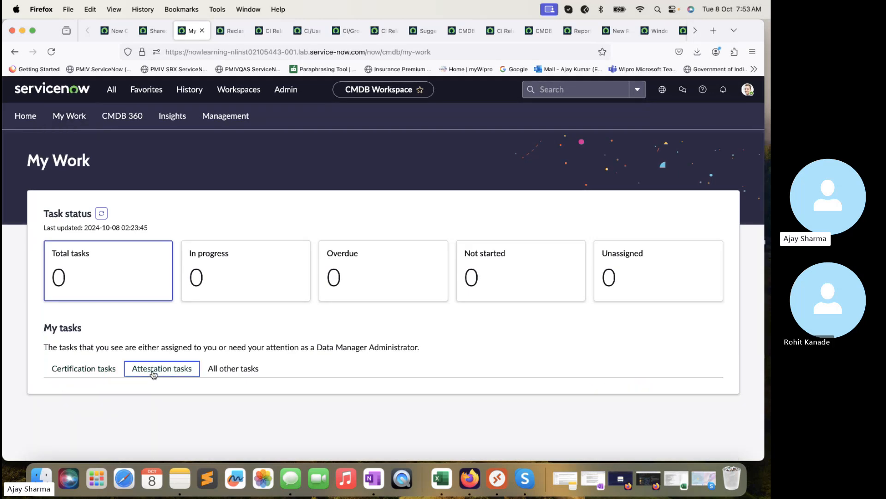
left_click(232, 368)
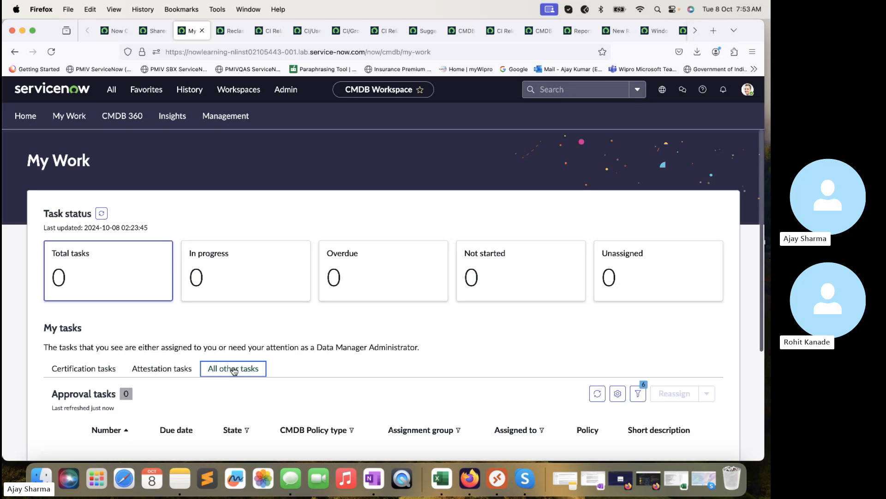
scroll(234, 370, "down", 4)
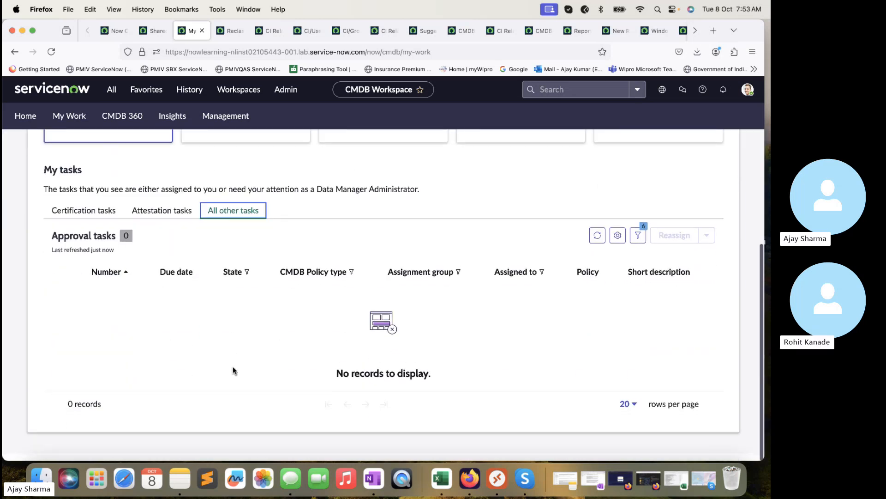
scroll(232, 366, "up", 4)
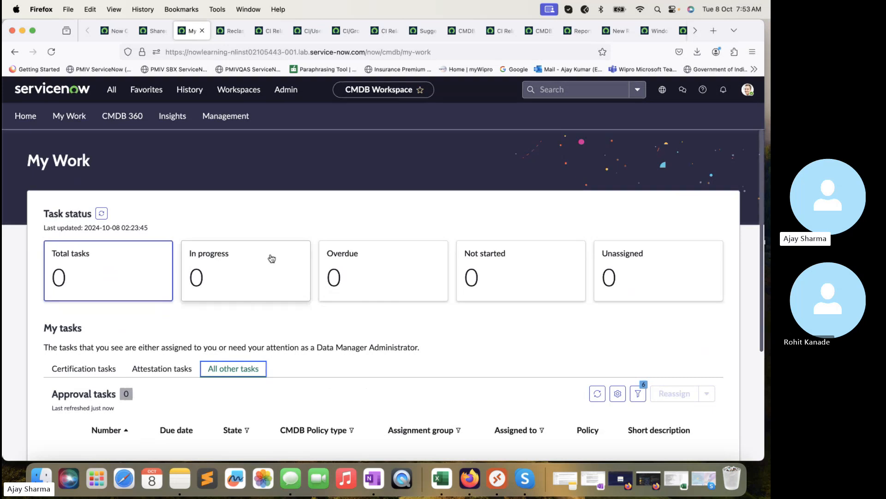
scroll(206, 319, "down", 3)
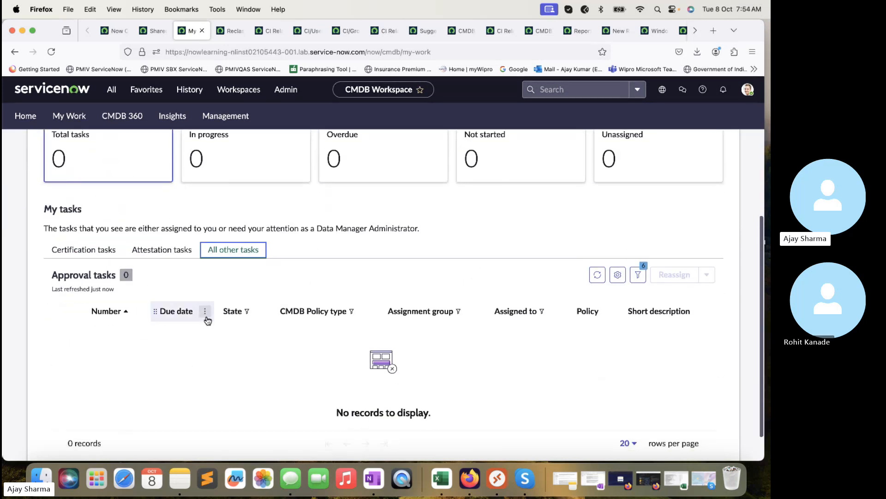
Open the workspace's CMDB 360 page and search the web for "CMDB 360 in ServiceNow" in a new browser tab
left_click(121, 116)
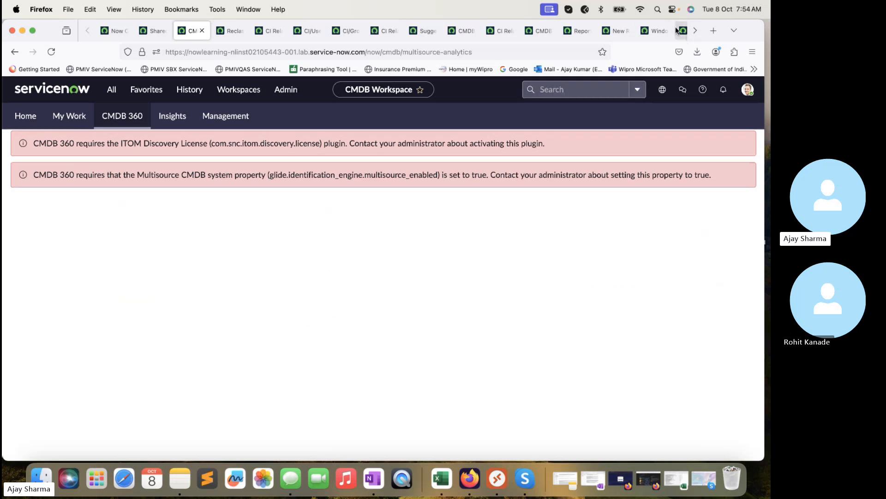
left_click(714, 31)
left_click(580, 52)
type("CM")
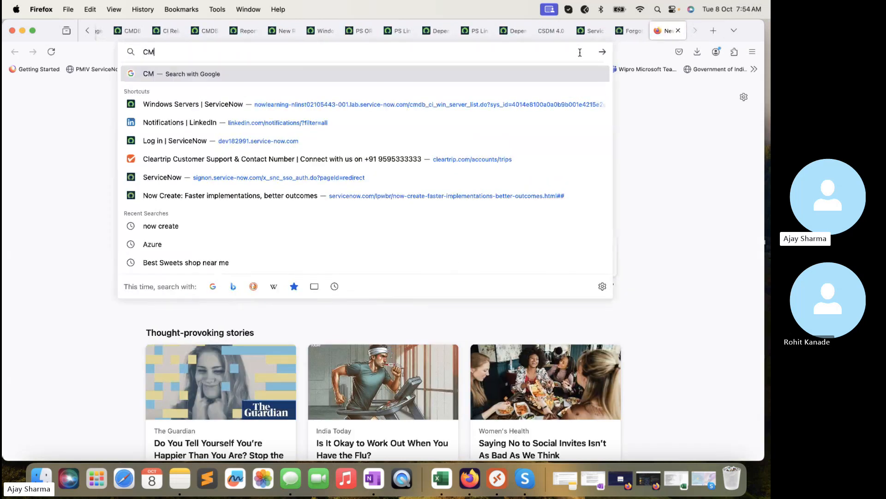
type("DB 360")
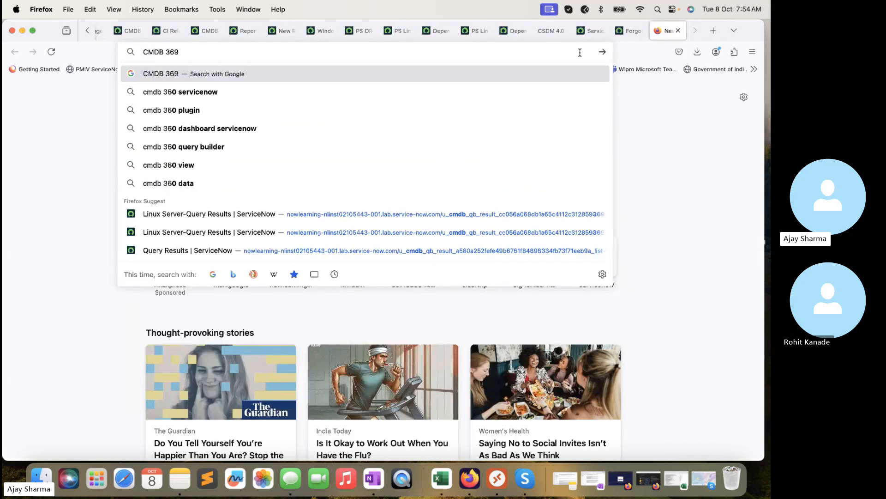
type(" in Servi")
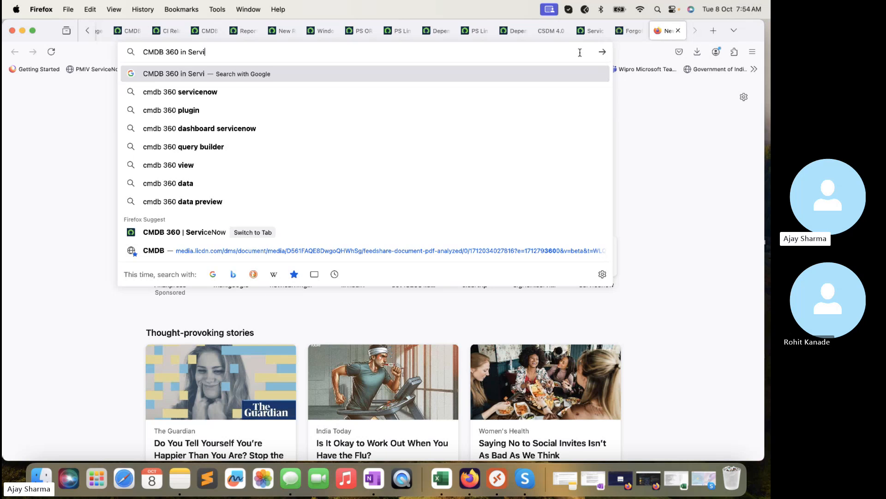
type("ceNow")
key("Return")
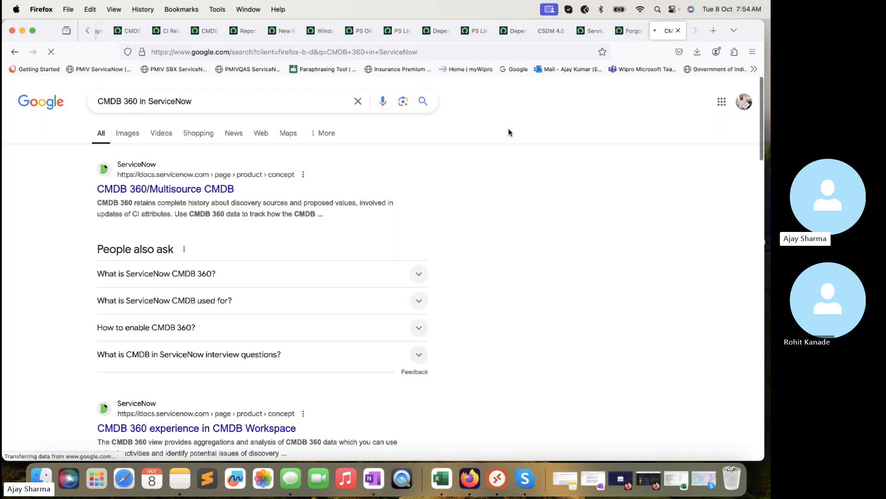
Open the CMDB 360/Multisource CMDB documentation article from the search results and skim it through to the Logging section
left_click(193, 191)
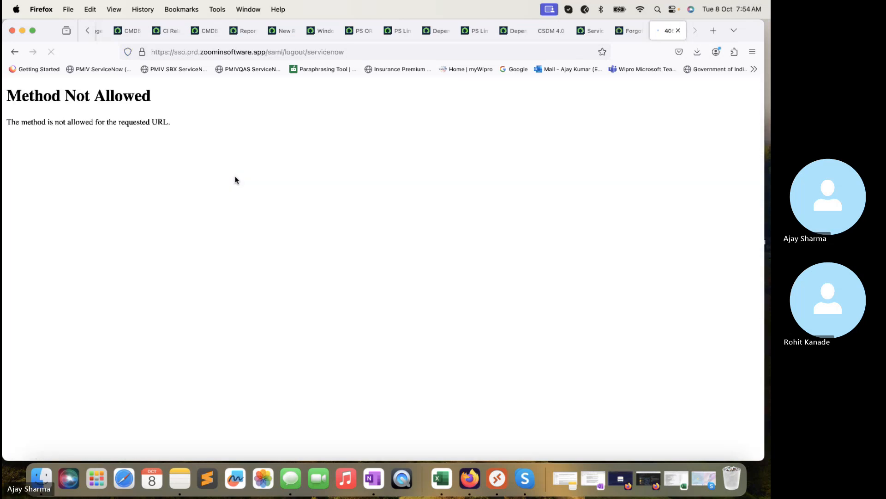
left_click(18, 53)
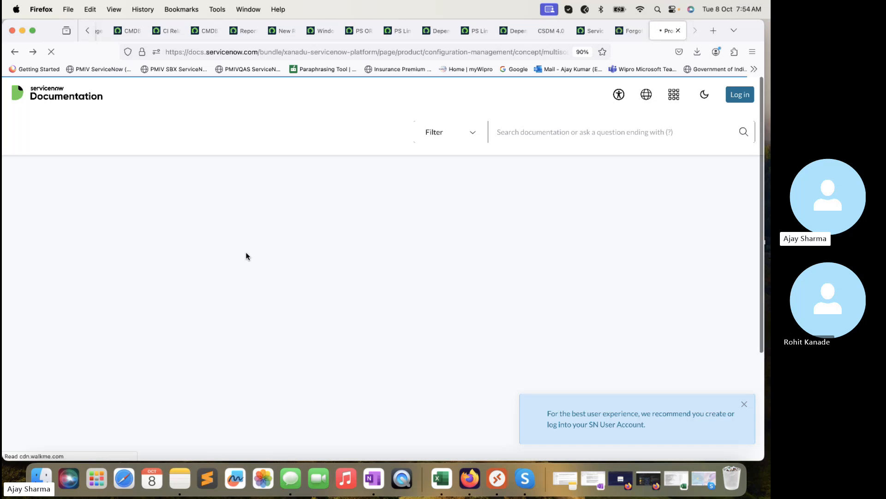
scroll(386, 369, "down", 7)
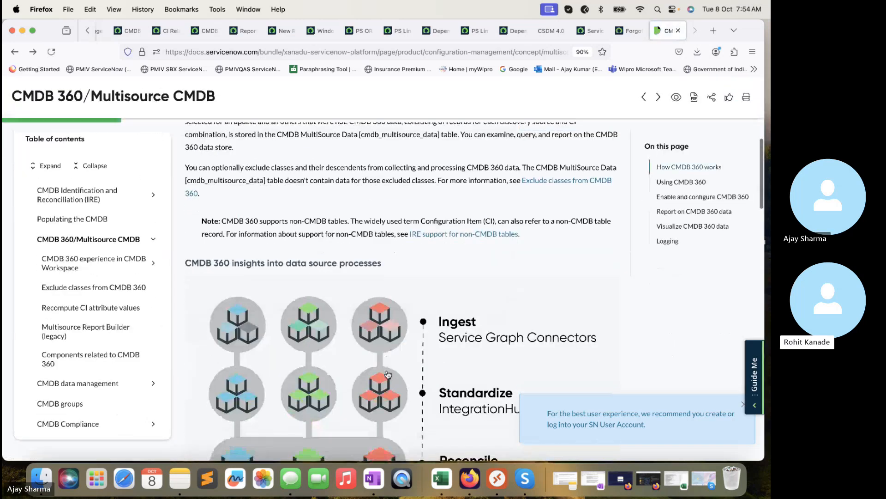
scroll(388, 374, "down", 15)
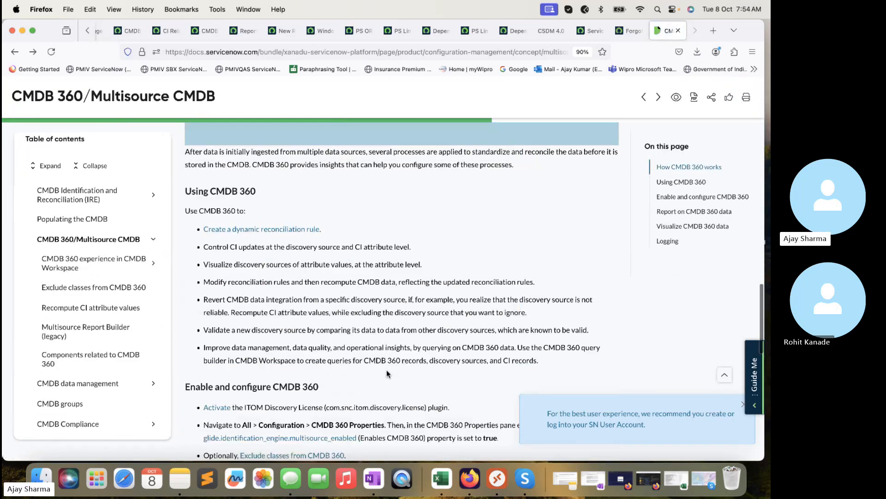
scroll(386, 373, "down", 15)
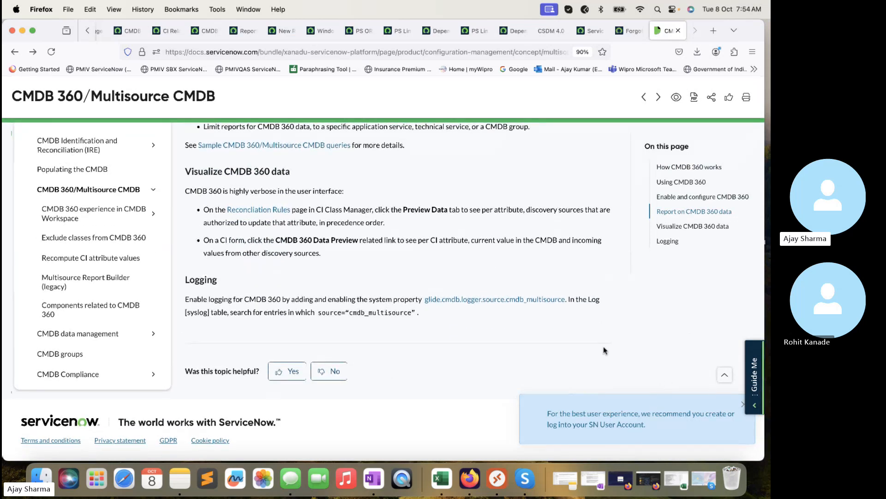
Examine the Enable and configure CMDB 360 section, highlighting the CMDB 360 Properties instruction and the glide.identification_engine.multisource_enabled property
scroll(471, 340, "up", 2)
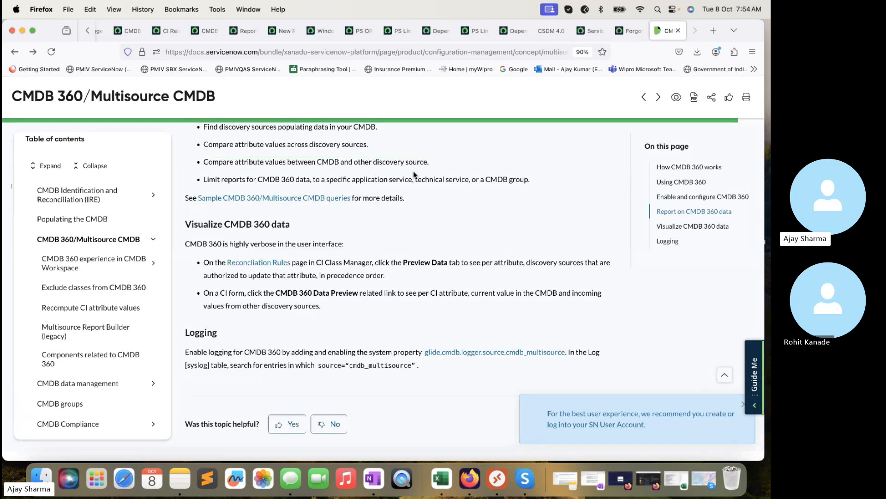
scroll(414, 175, "up", 3)
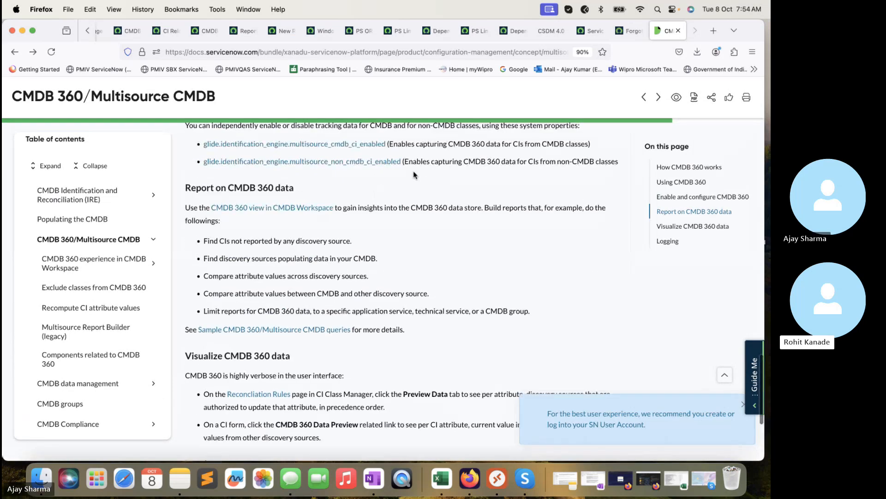
scroll(427, 221, "up", 2)
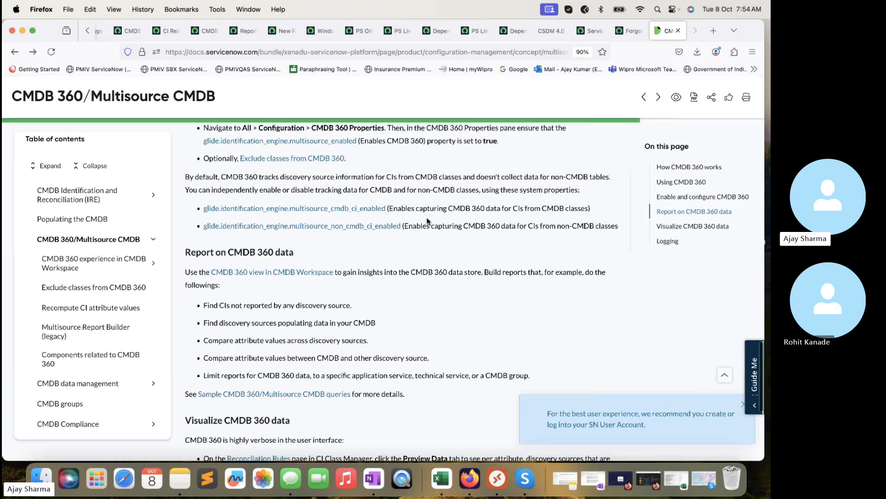
scroll(427, 220, "up", 2)
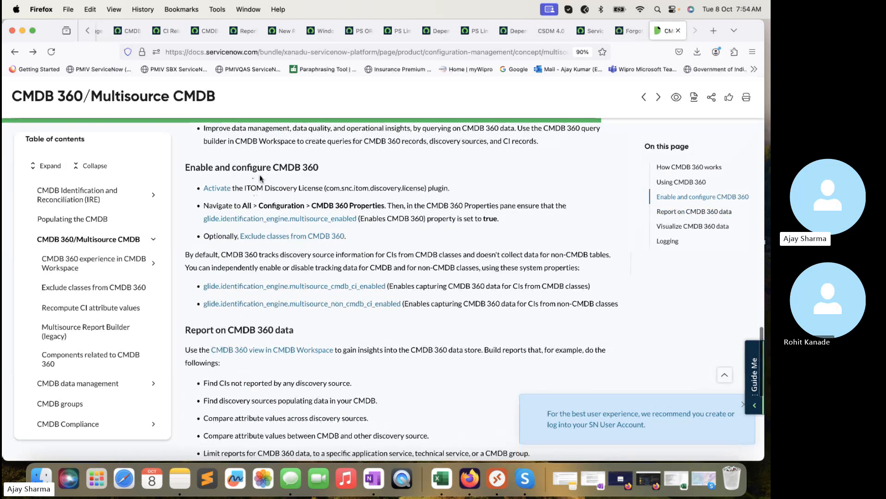
left_click_drag(451, 190, 299, 187)
left_click(391, 235)
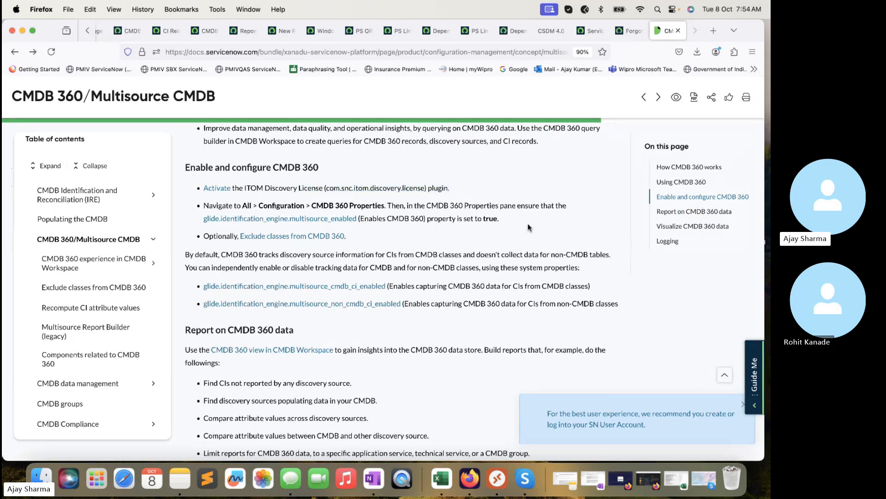
left_click_drag(530, 229, 327, 200)
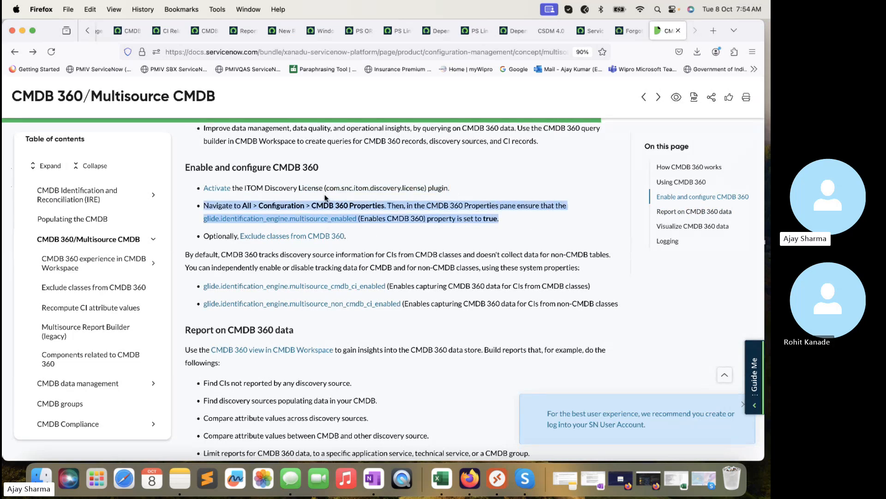
left_click(417, 239)
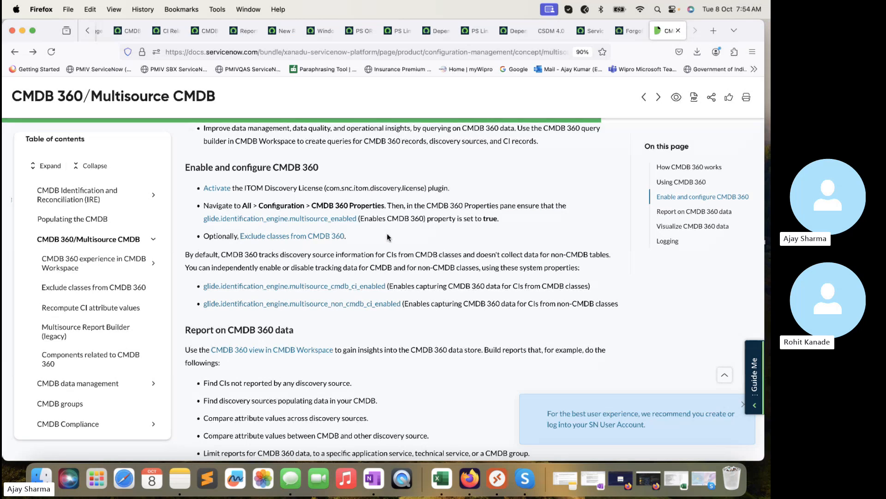
left_click_drag(200, 223, 355, 226)
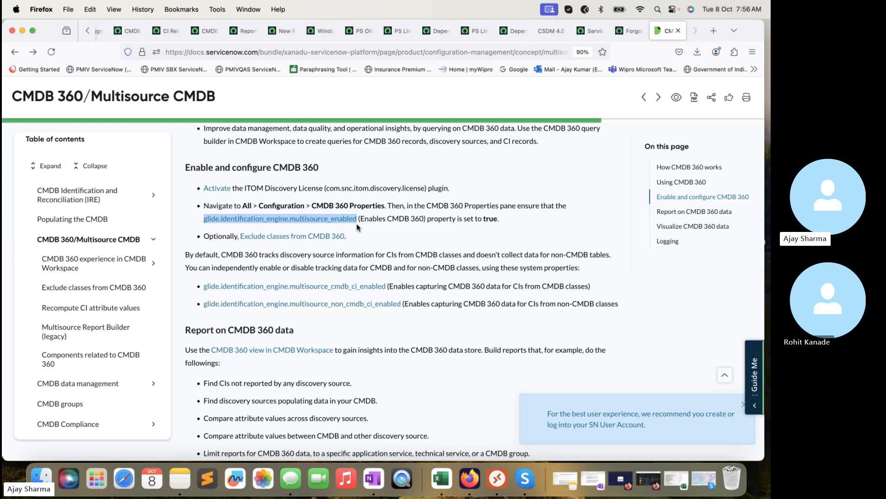
Read the Report on CMDB 360 data section, highlighting its example reports on discovery sources, attribute comparisons and limiting reports
scroll(277, 236, "down", 3)
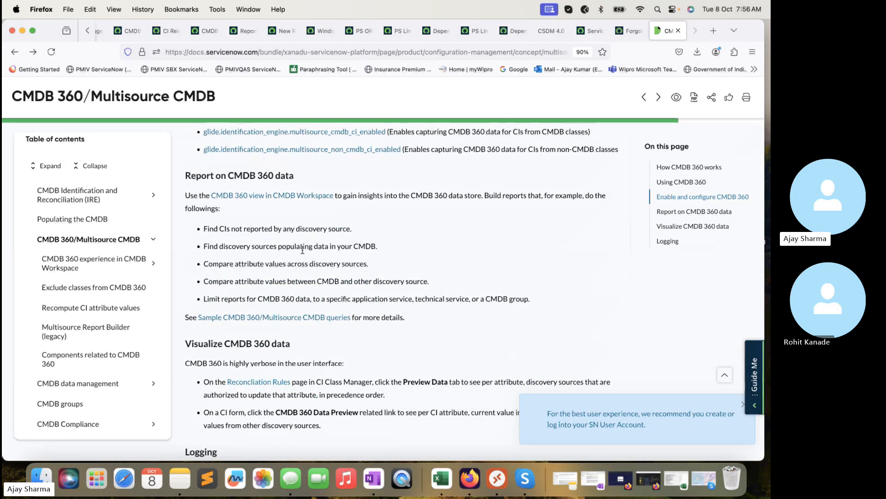
left_click_drag(378, 247, 229, 246)
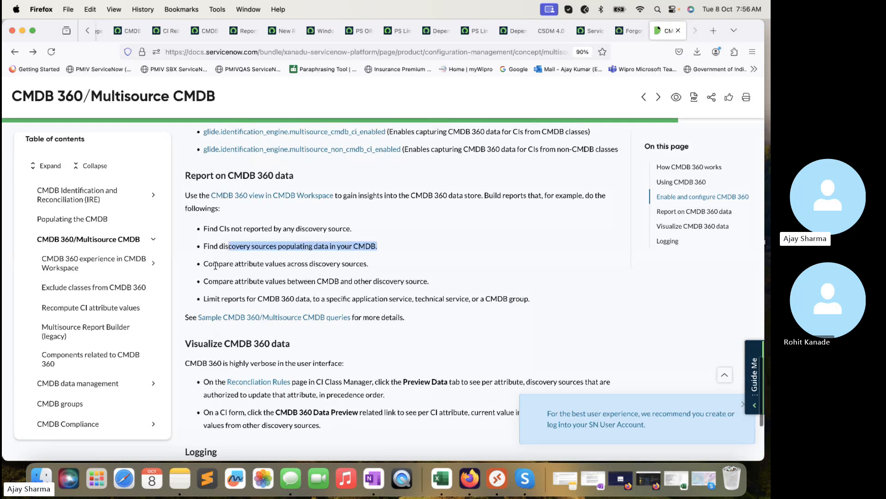
left_click_drag(380, 266, 253, 257)
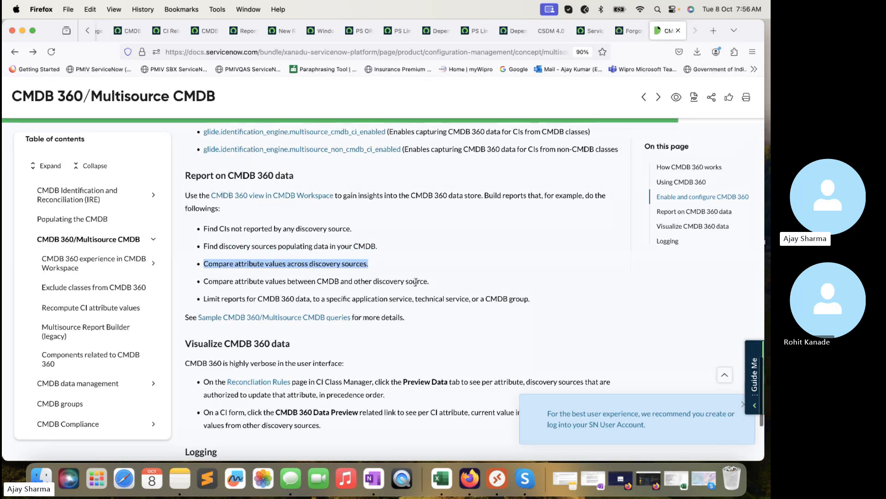
left_click_drag(438, 282, 344, 281)
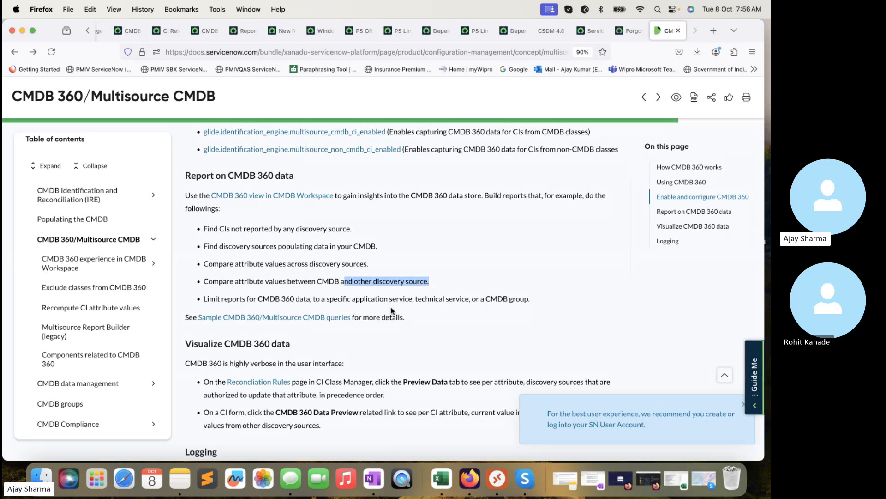
left_click_drag(536, 300, 202, 223)
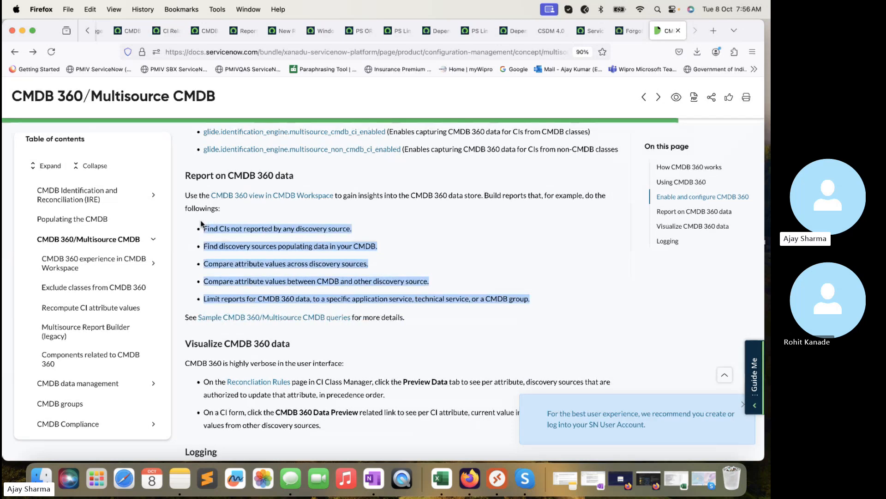
Revisit the article's data source process diagram and return to the Enable and configure CMDB 360 section
scroll(367, 286, "up", 15)
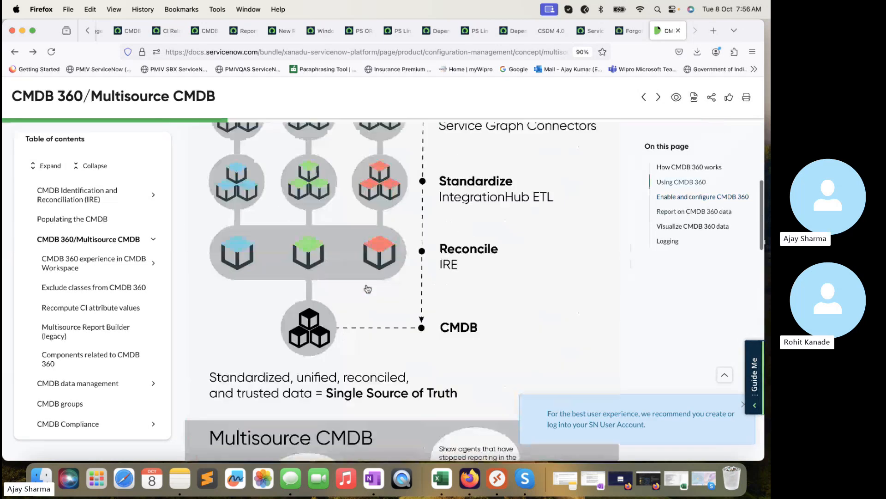
scroll(367, 285, "down", 20)
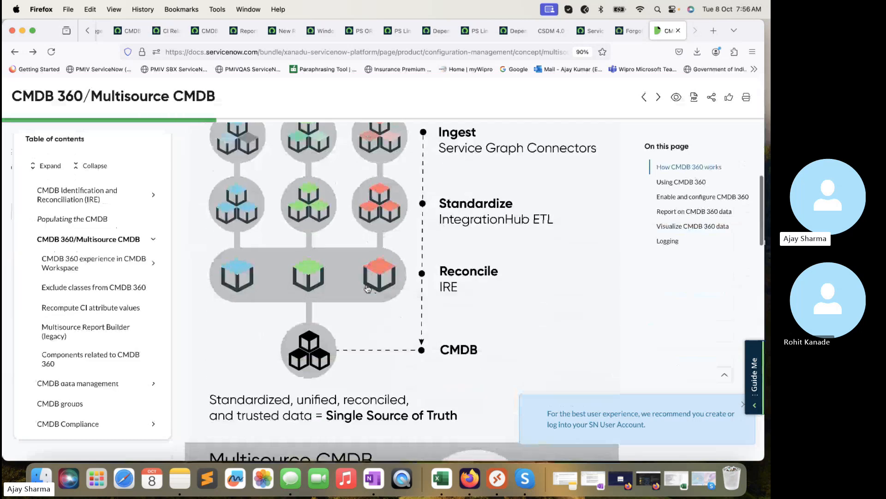
scroll(296, 178, "down", 5)
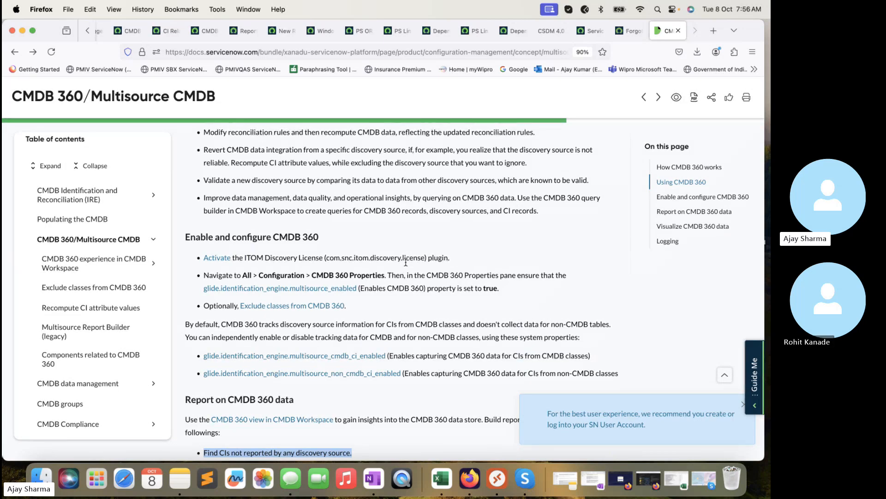
Skim the CMDB 360 article's Report on CMDB 360 data, Visualize CMDB 360 data and Logging sections
scroll(406, 262, "down", 3)
scroll(406, 264, "down", 5)
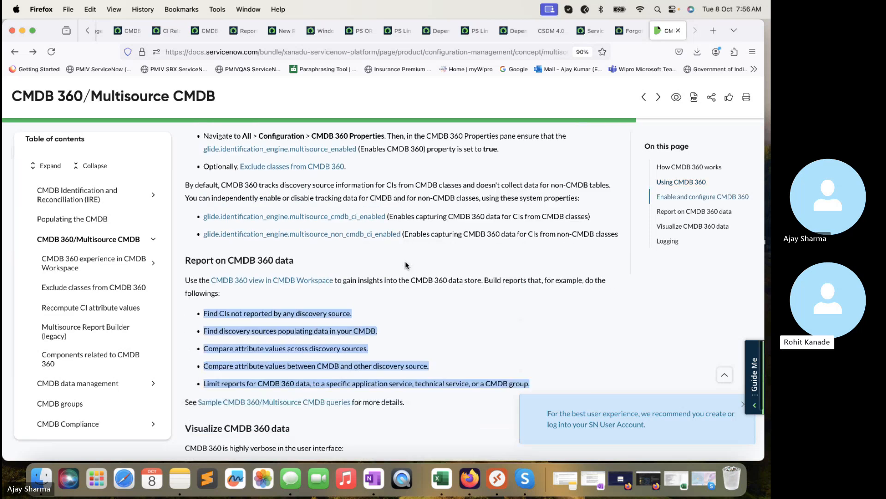
scroll(406, 265, "down", 6)
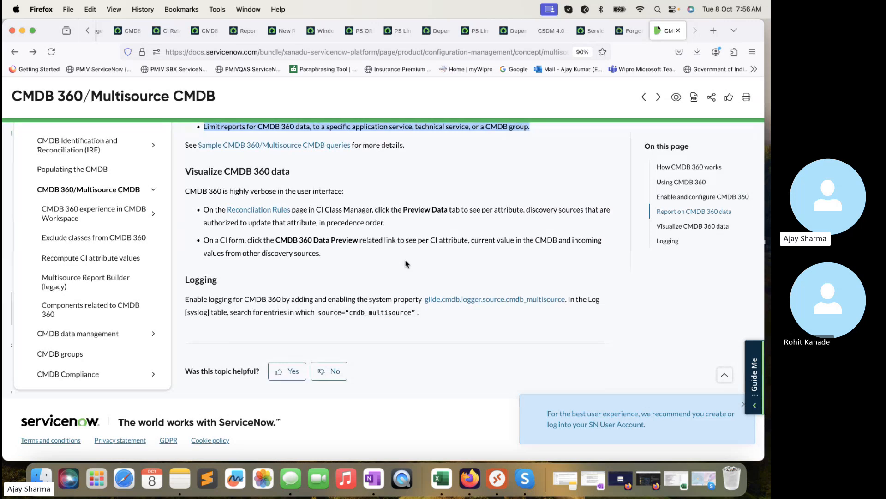
scroll(405, 260, "up", 15)
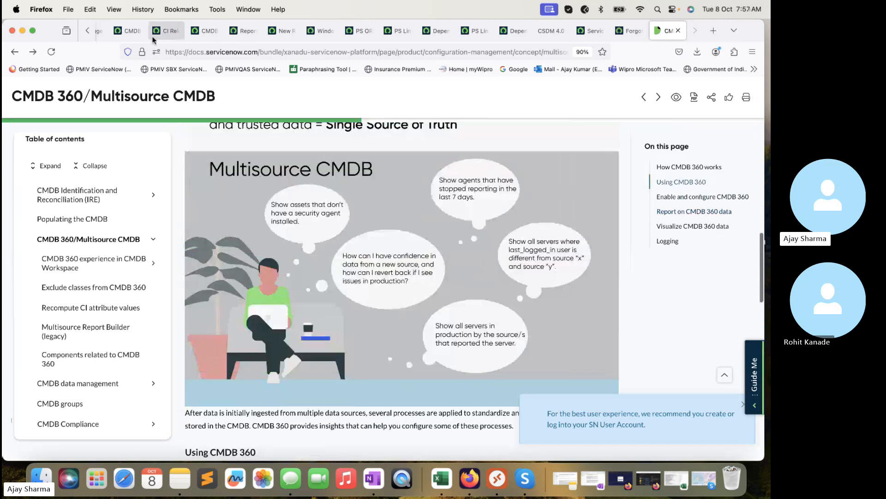
Return to the CMDB Workspace and open its Insights page to view the CMDB feature adoption and performance insights
left_click(128, 31)
left_click(87, 31)
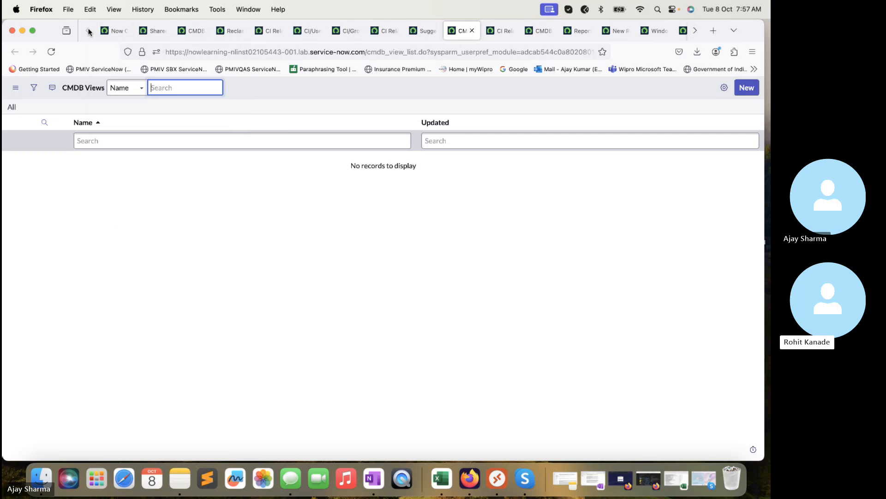
left_click(155, 30)
left_click(195, 31)
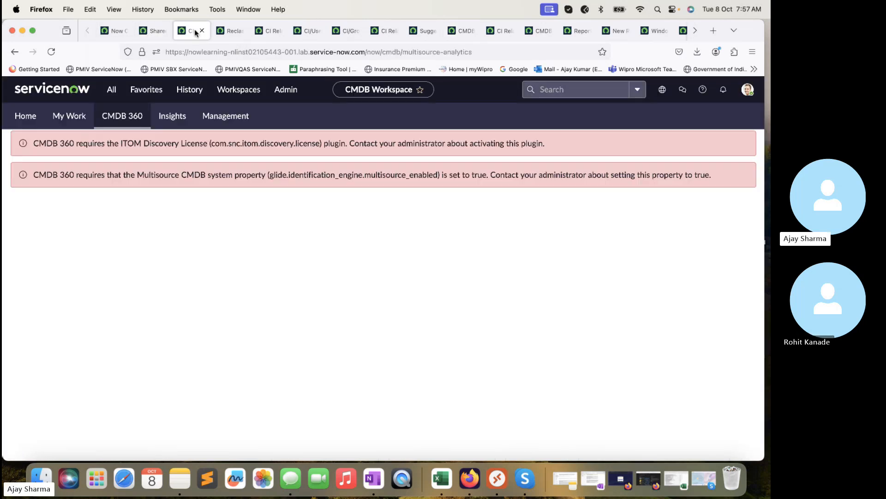
left_click(174, 120)
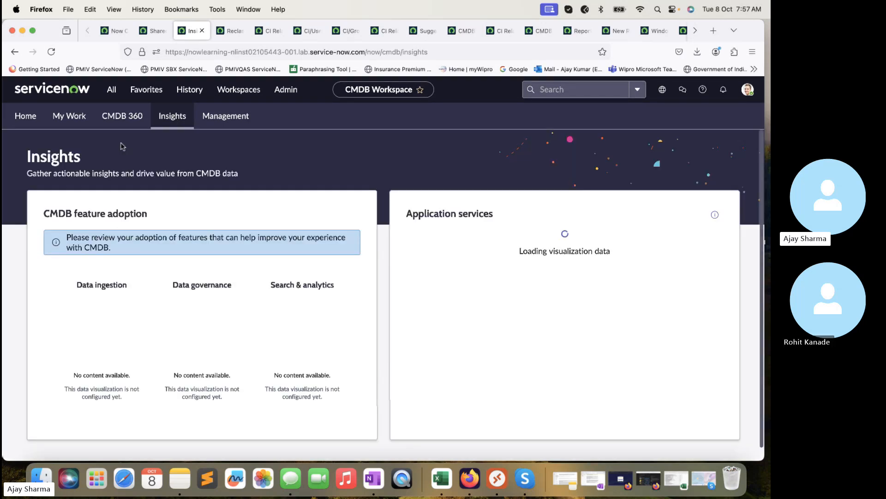
scroll(199, 264, "down", 2)
scroll(198, 262, "up", 2)
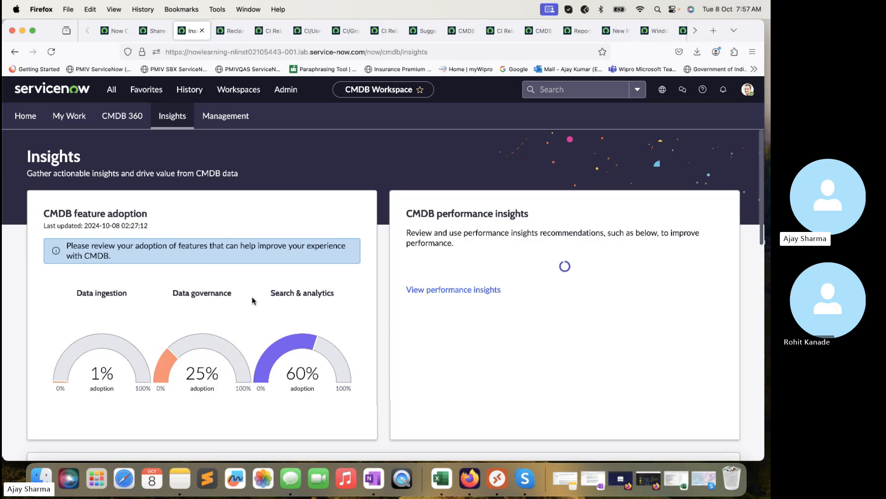
Examine the Insights page's Cloud vs Non-cloud resources charts by CI class and application service, and the Application services trend
scroll(331, 299, "down", 8)
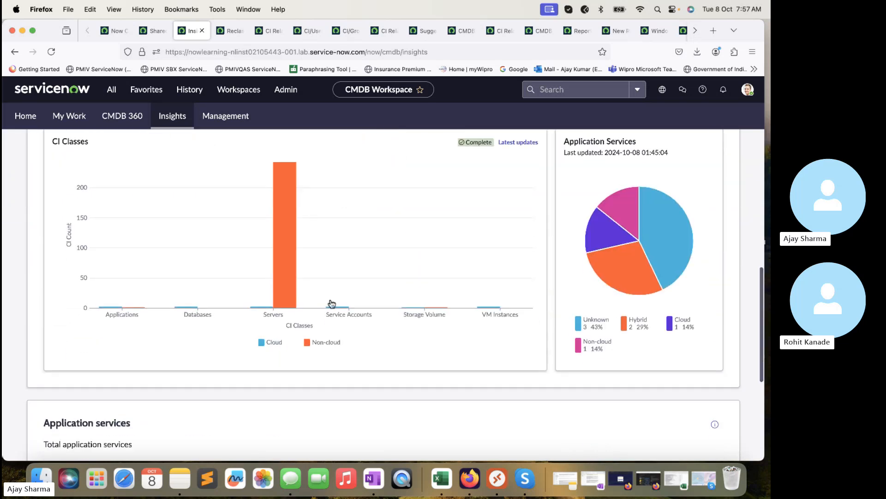
scroll(330, 301, "up", 2)
mouse_move(272, 317)
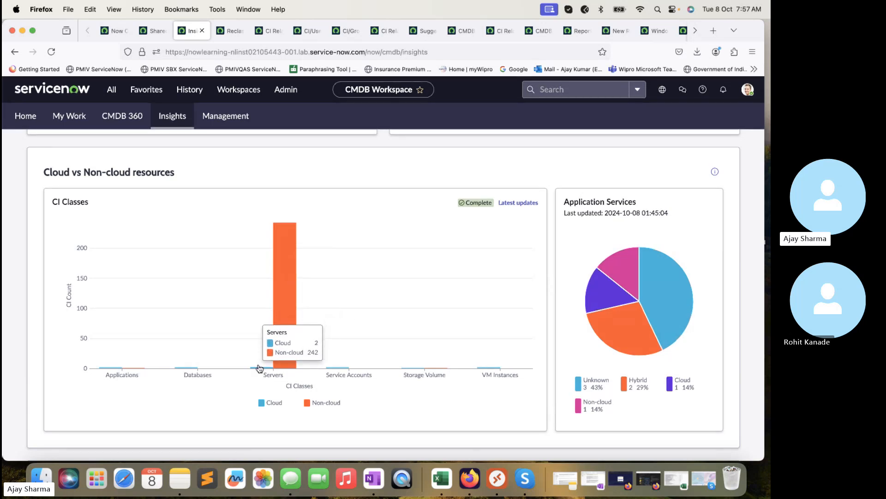
mouse_move(345, 369)
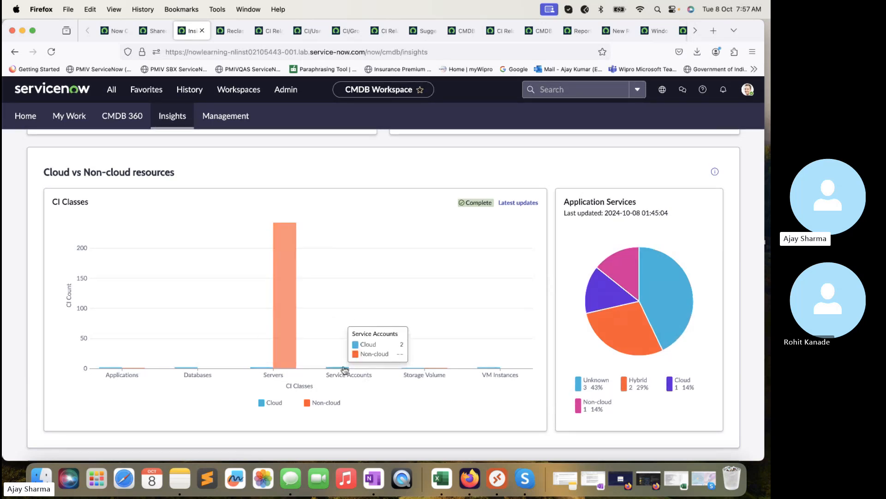
scroll(443, 367, "down", 2)
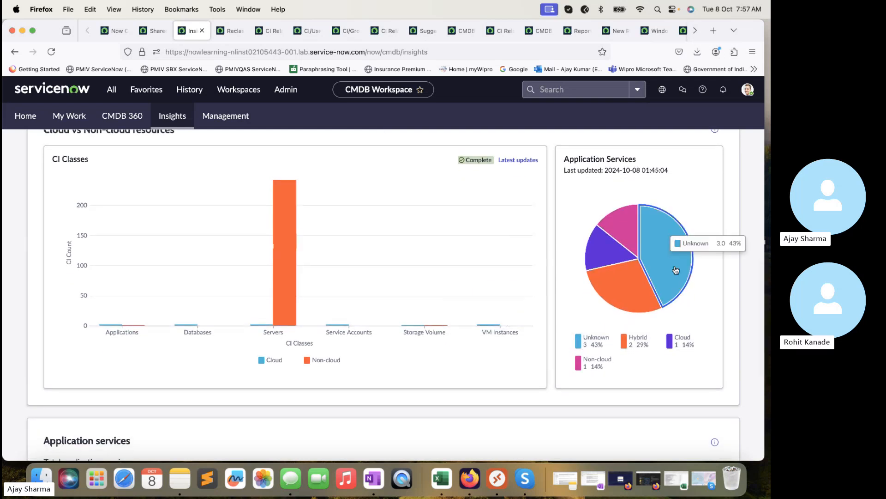
scroll(452, 412, "down", 4)
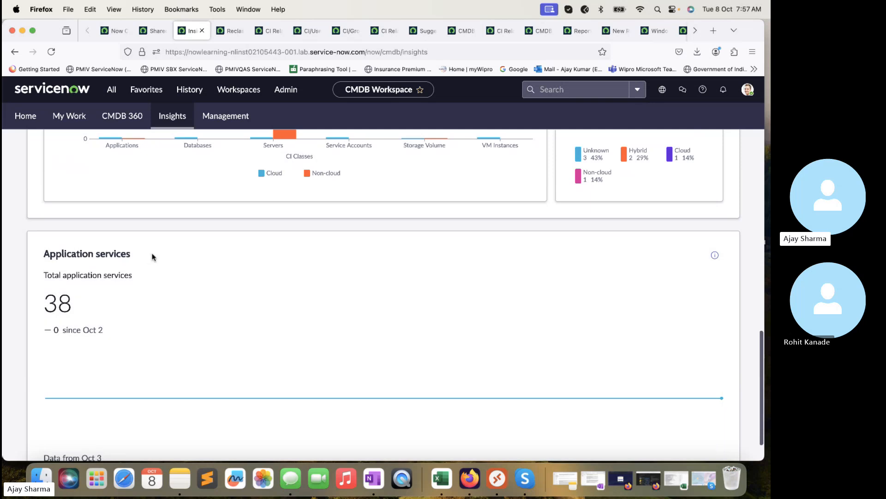
scroll(154, 257, "down", 1)
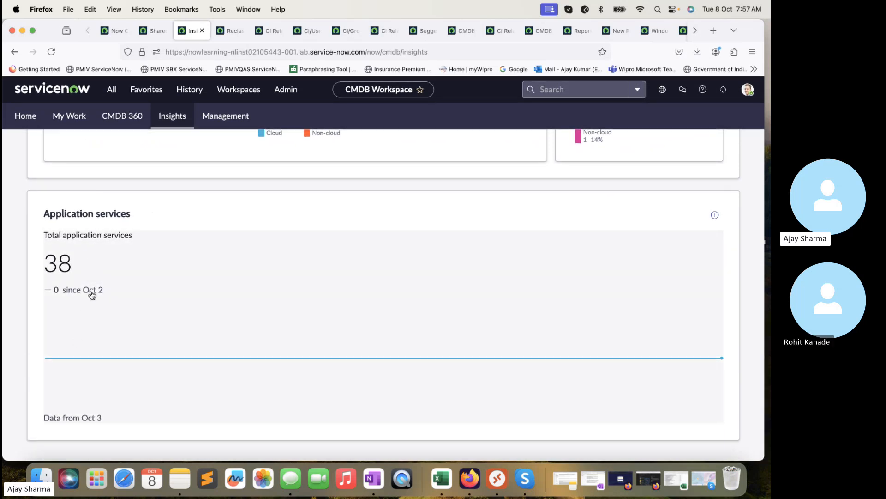
scroll(92, 312, "up", 10)
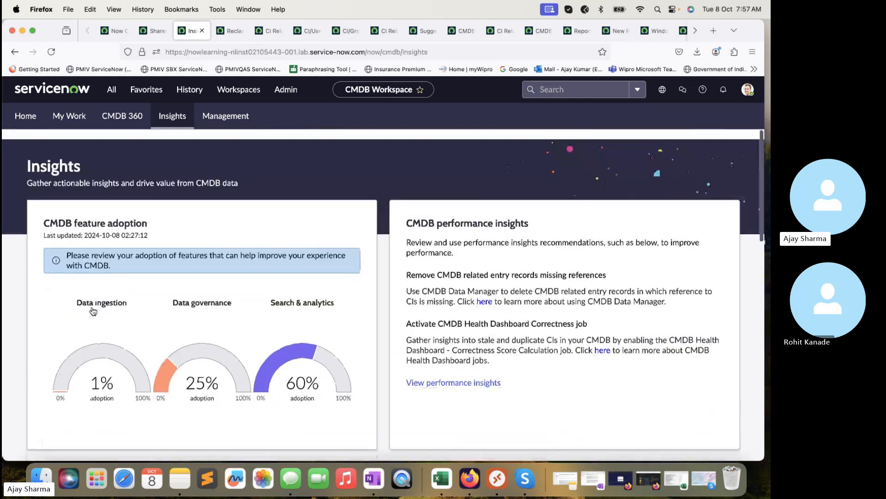
Open the workspace's Management page and review its CI correctness cards, recent activity charts and management tools links
left_click(236, 121)
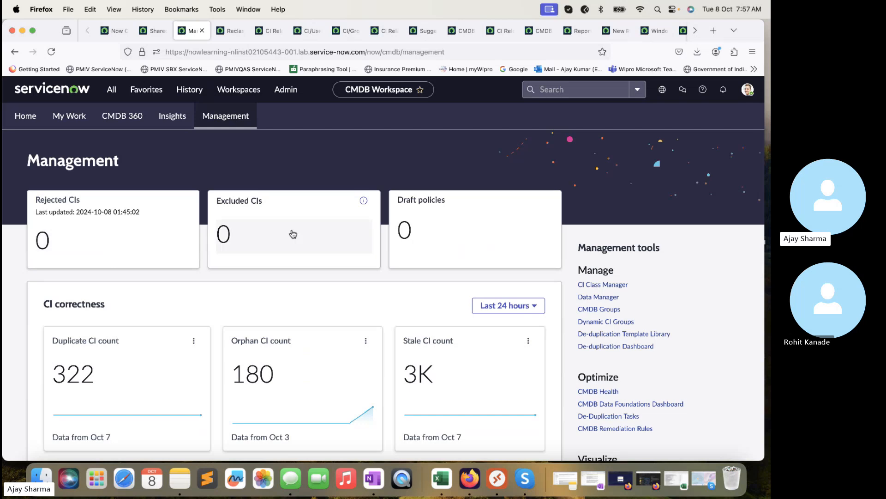
scroll(450, 249, "down", 3)
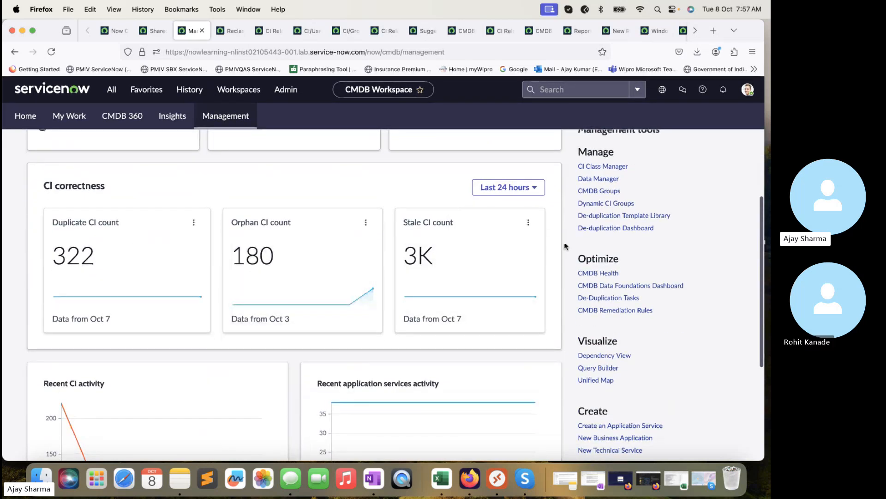
scroll(566, 248, "up", 1)
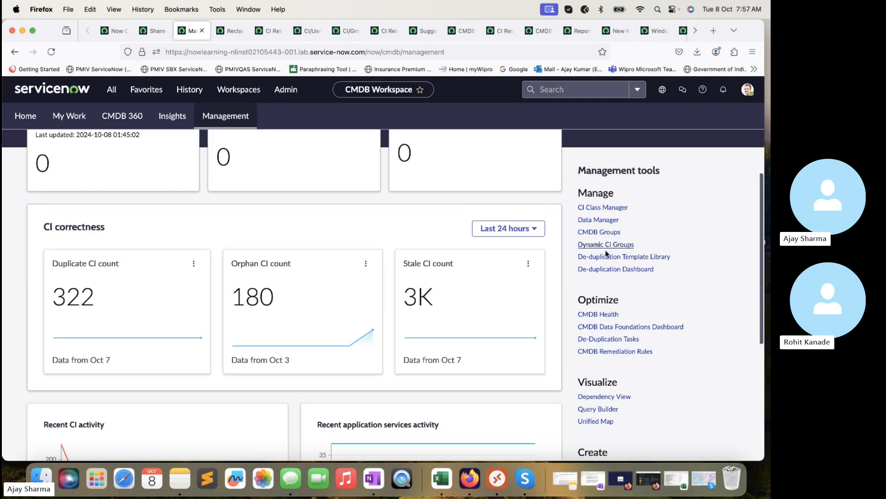
scroll(605, 301, "down", 2)
scroll(605, 301, "down", 4)
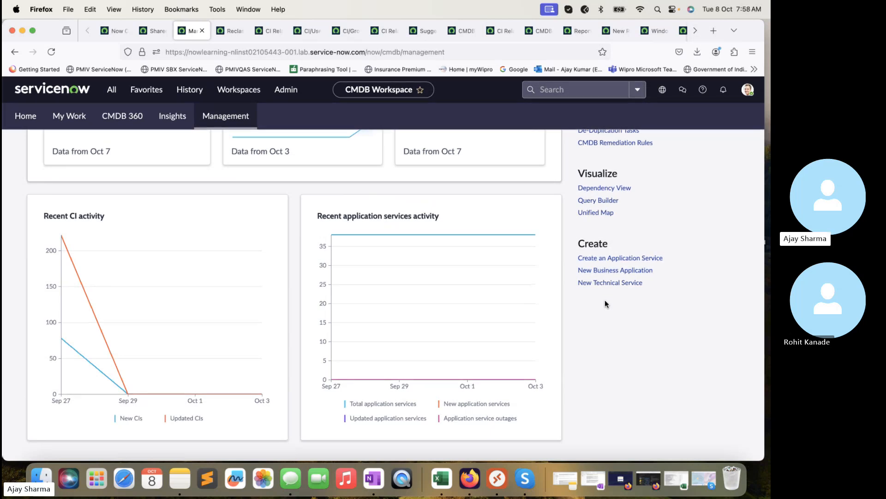
scroll(606, 301, "up", 6)
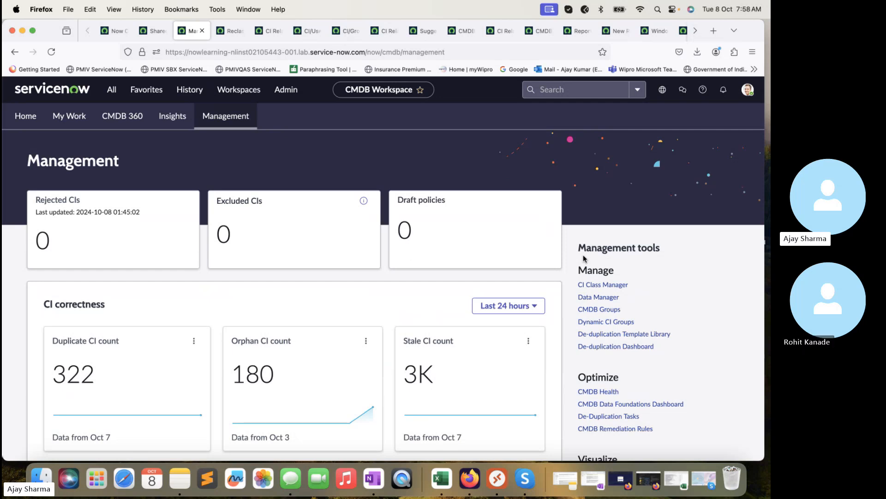
scroll(481, 285, "down", 4)
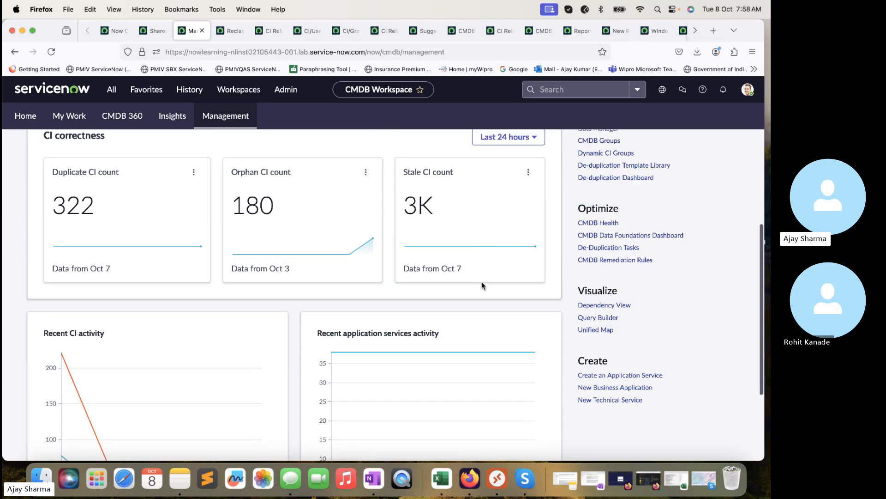
scroll(482, 285, "down", 3)
scroll(483, 287, "up", 7)
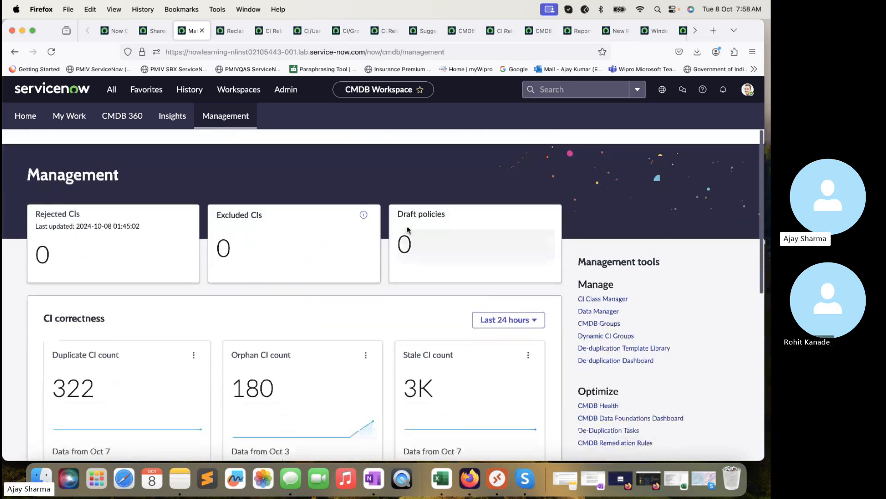
Return to the CMDB Workspace home page and browse the full list of applications and modules
left_click(25, 115)
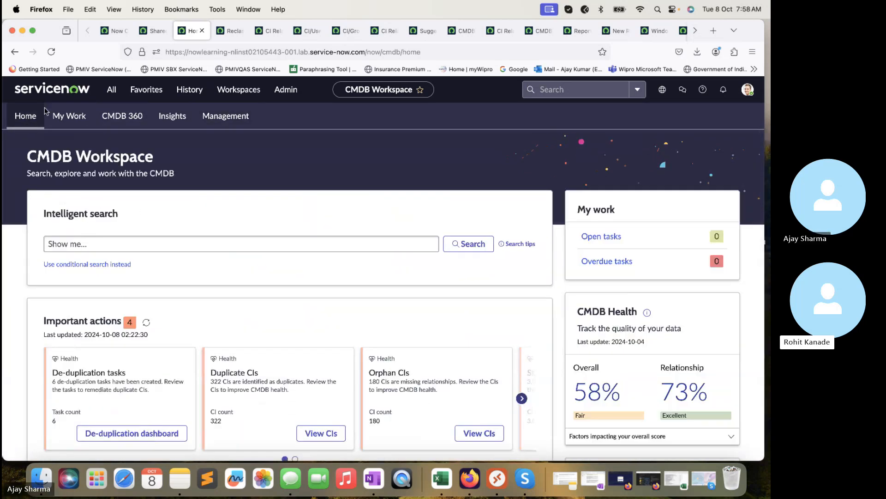
left_click(111, 89)
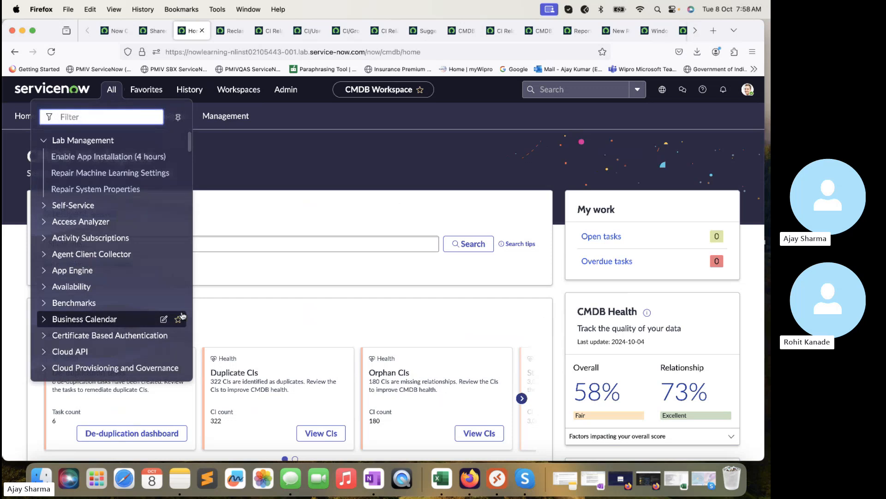
scroll(184, 316, "down", 4)
scroll(183, 316, "down", 6)
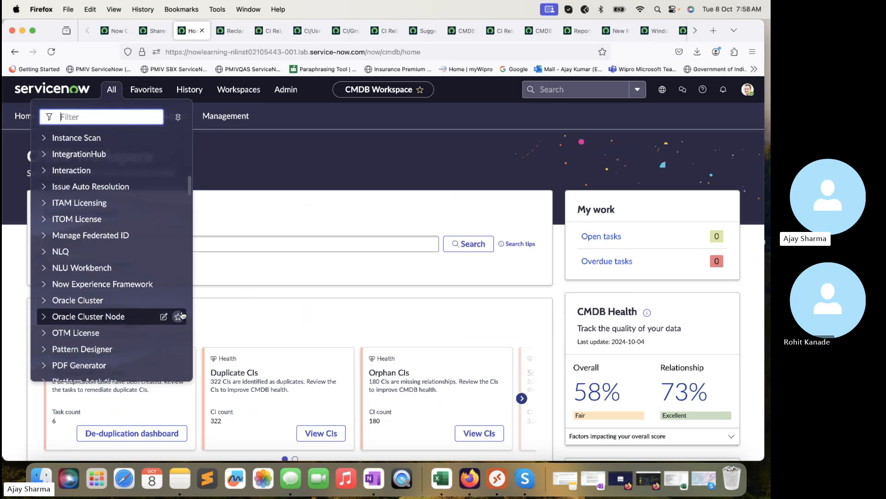
scroll(183, 316, "down", 10)
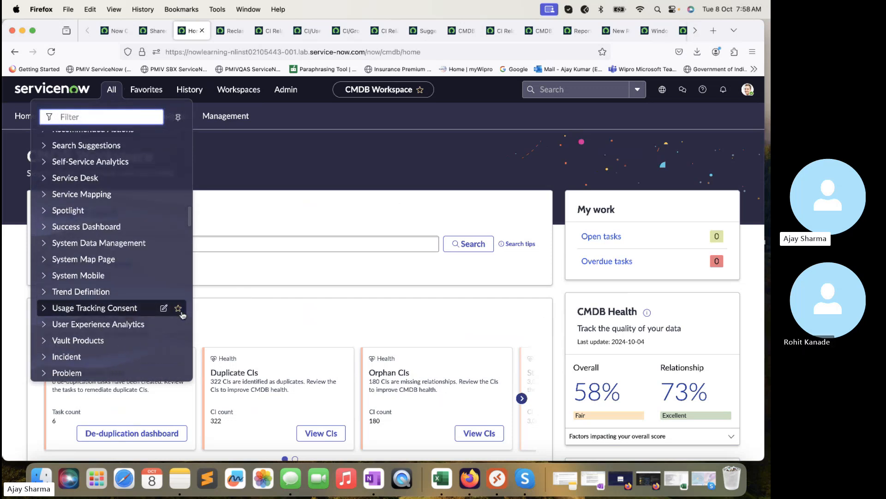
scroll(183, 315, "up", 15)
scroll(183, 316, "up", 8)
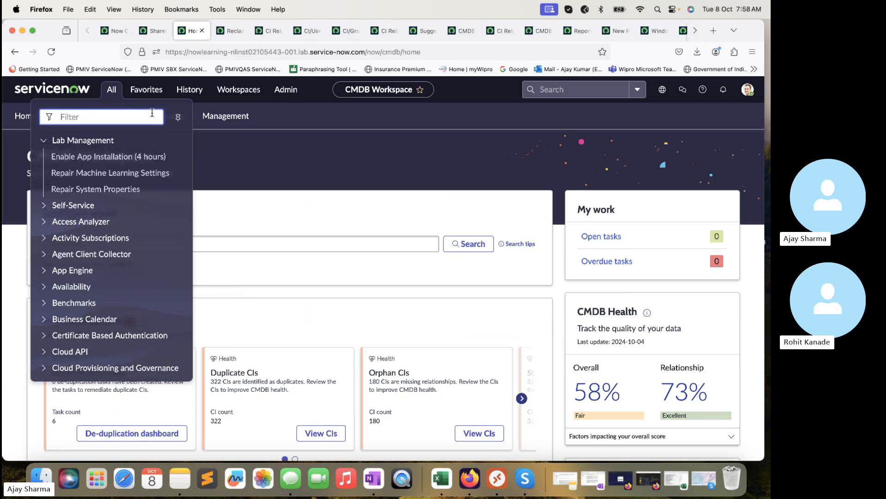
Filter the application navigator for Discovery and look through the matching modules
type("iscovery")
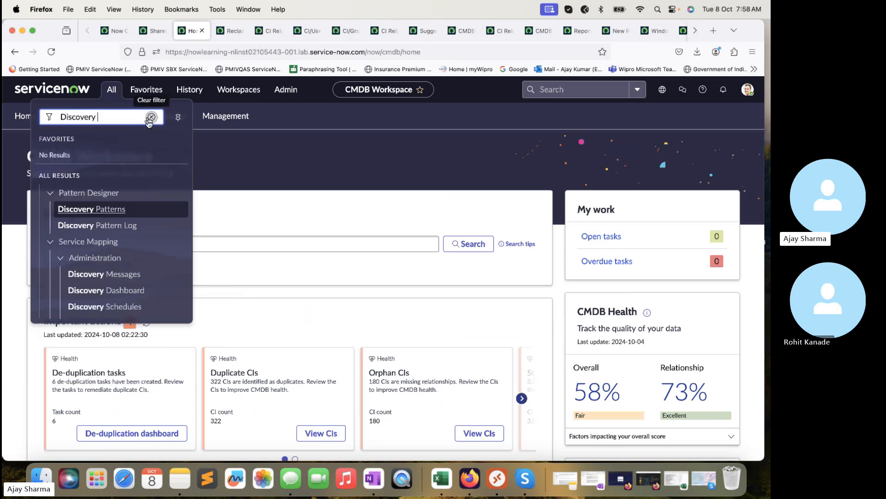
scroll(136, 257, "down", 5)
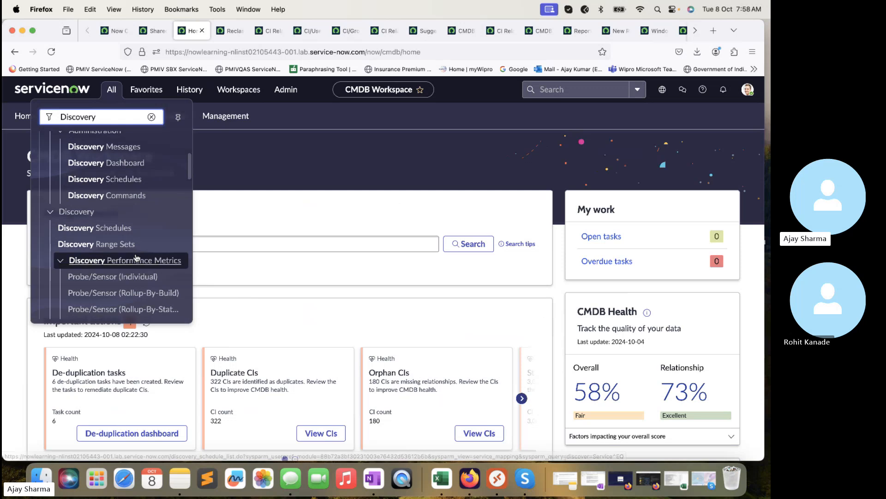
scroll(136, 257, "down", 5)
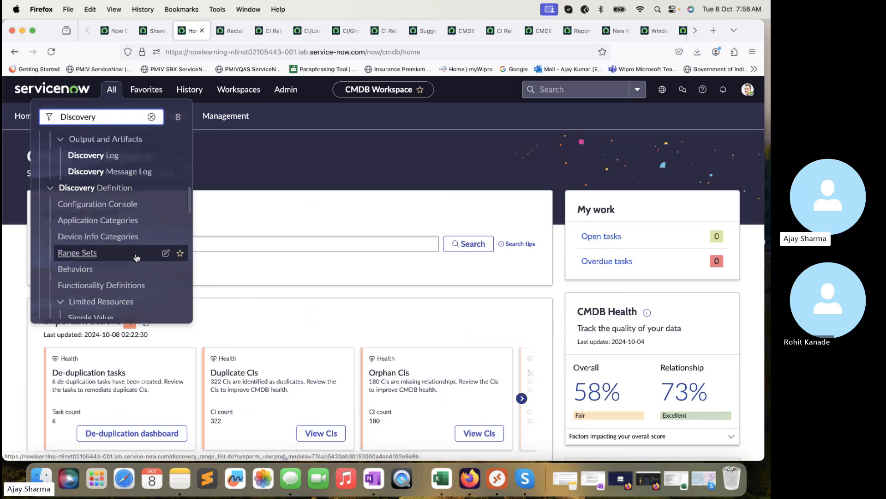
type("H")
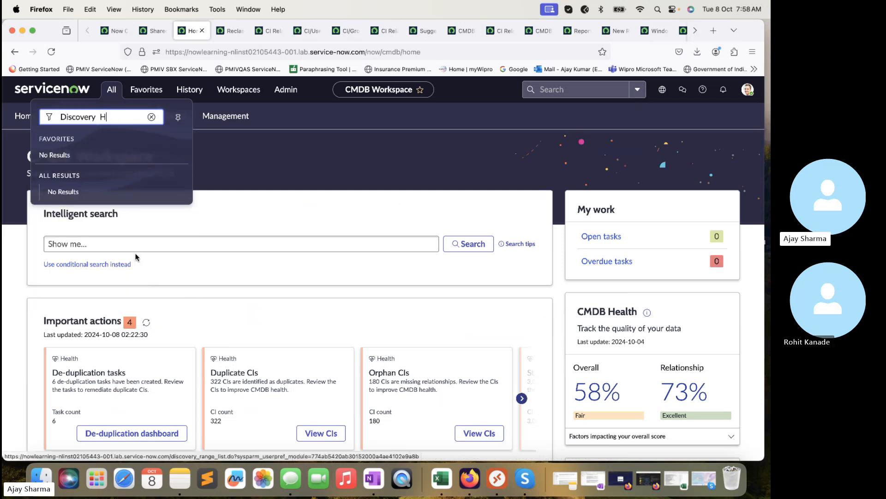
key("BackSpace")
key("BackSpace")
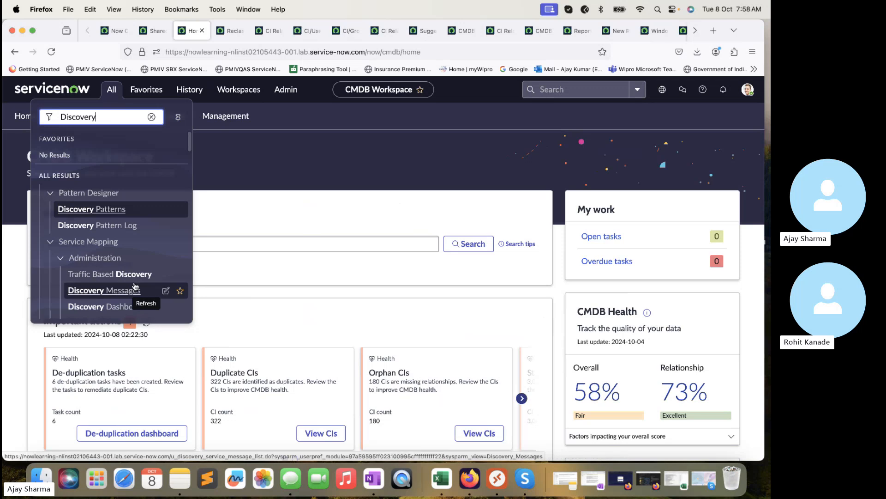
Open the Discovery application's Home module in a separate browser tab and display the Discovery Home page
scroll(134, 284, "down", 3)
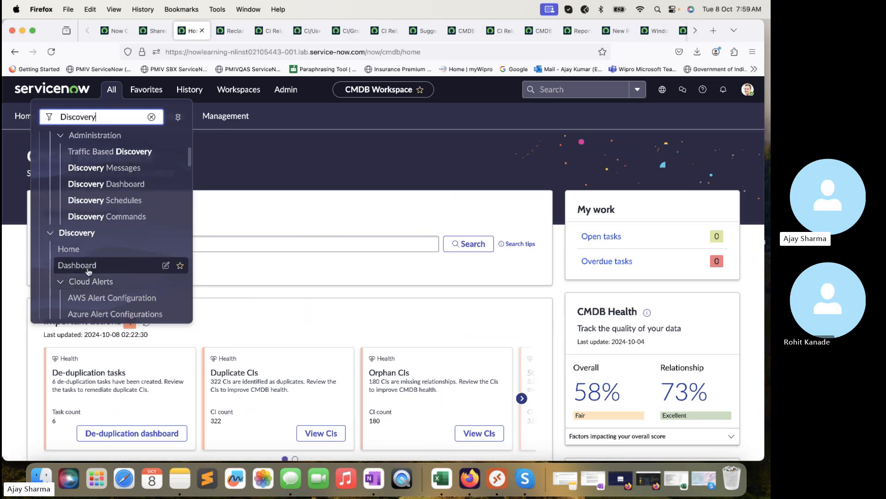
left_click(73, 249, "super")
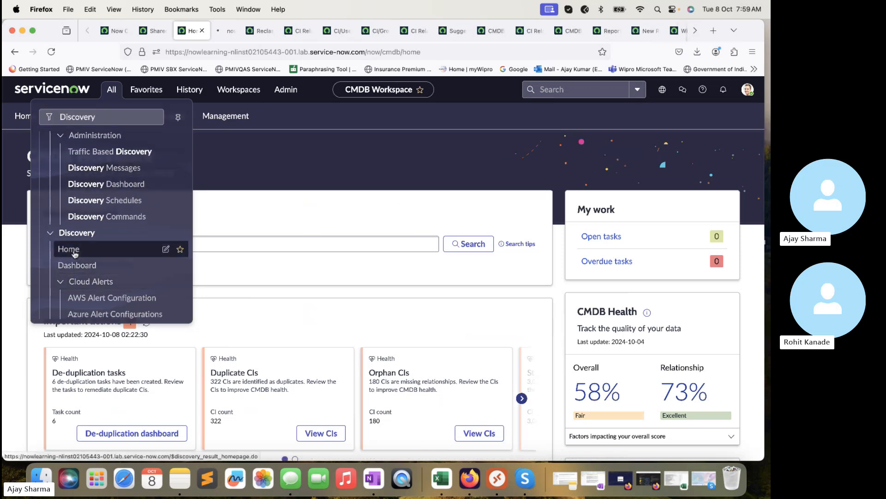
left_click(231, 30)
left_click(192, 31)
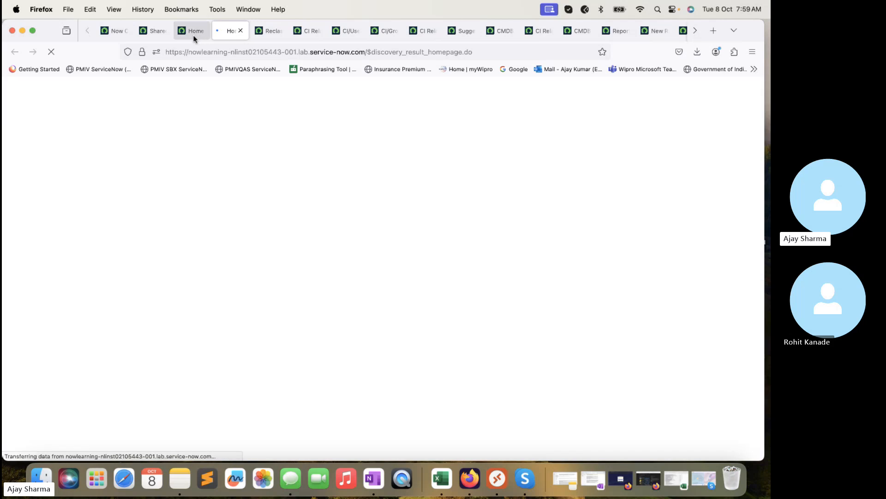
left_click(228, 32)
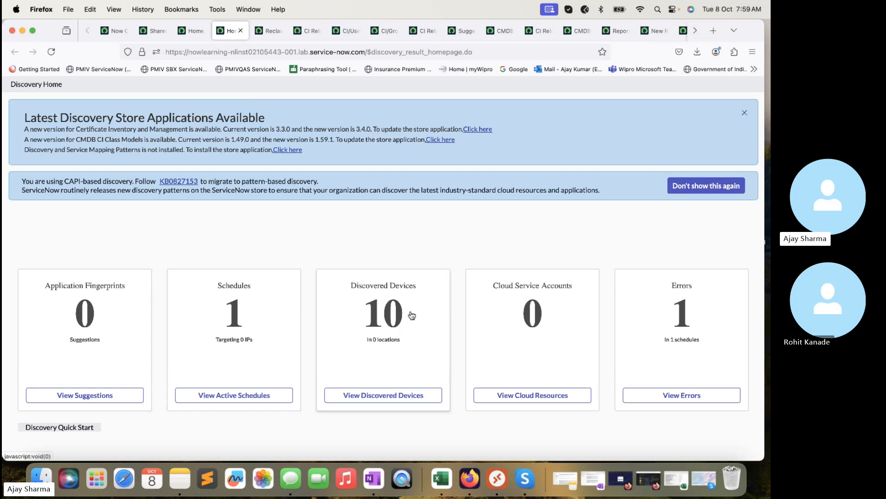
Review the Discovery Home summary cards, then close that page and return to the CMDB Workspace home page
scroll(503, 330, "down", 2)
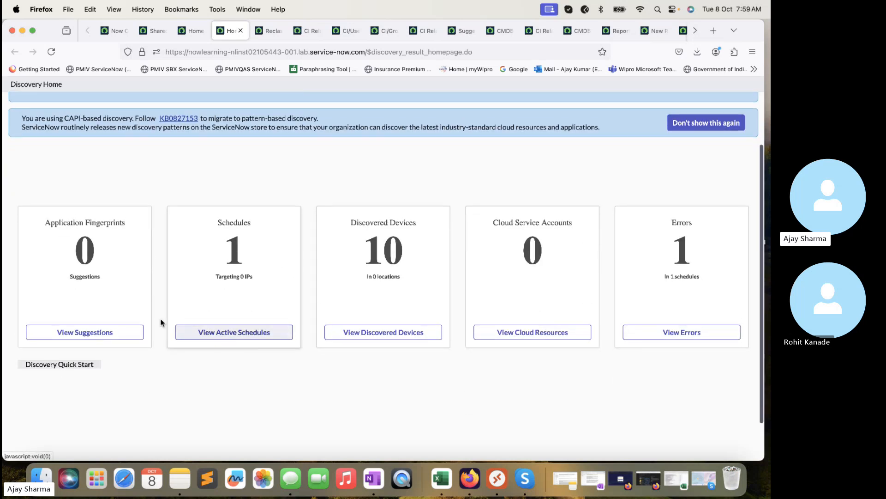
scroll(406, 261, "up", 2)
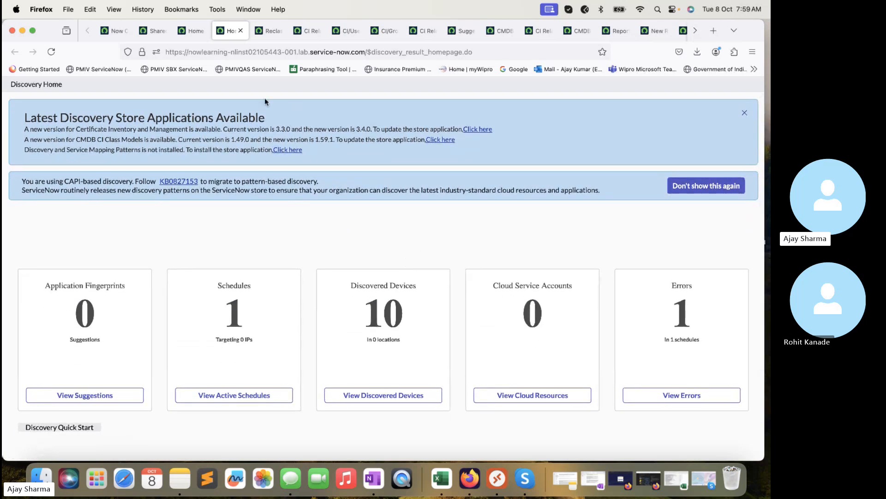
left_click(240, 30)
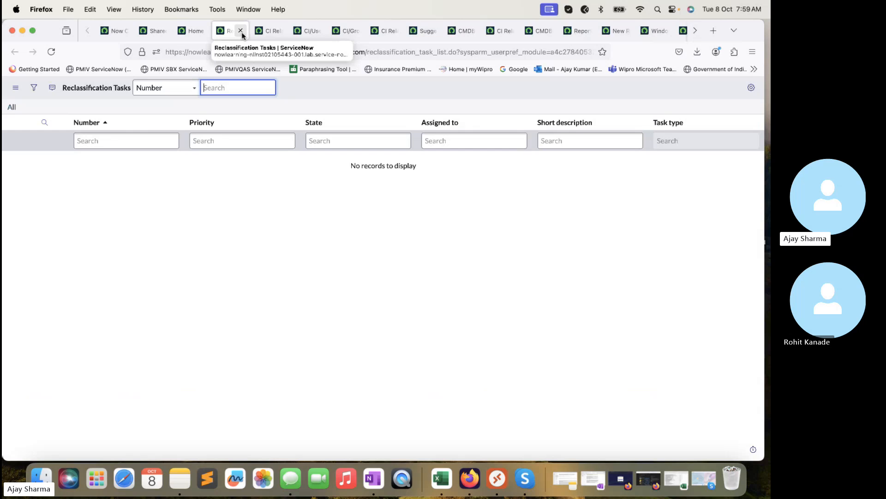
left_click(191, 34)
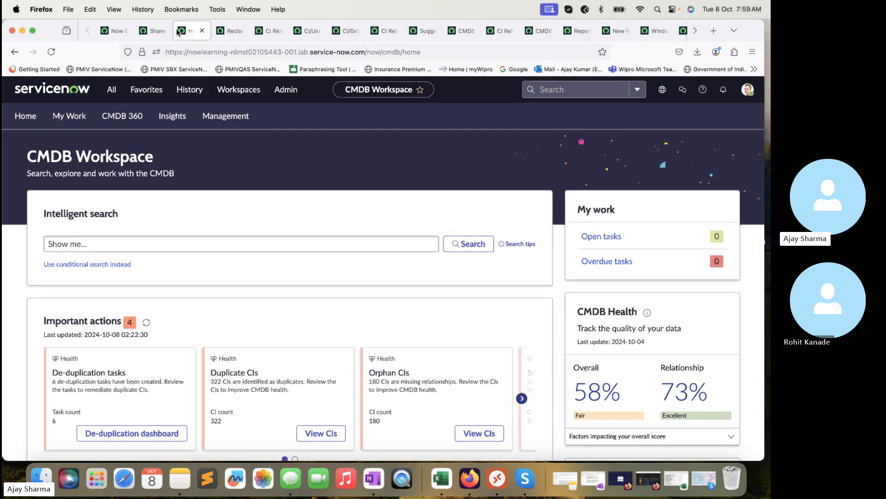
Look through all the Important actions cards on the CMDB Workspace home page, including the Stale CIs card
scroll(228, 208, "down", 2)
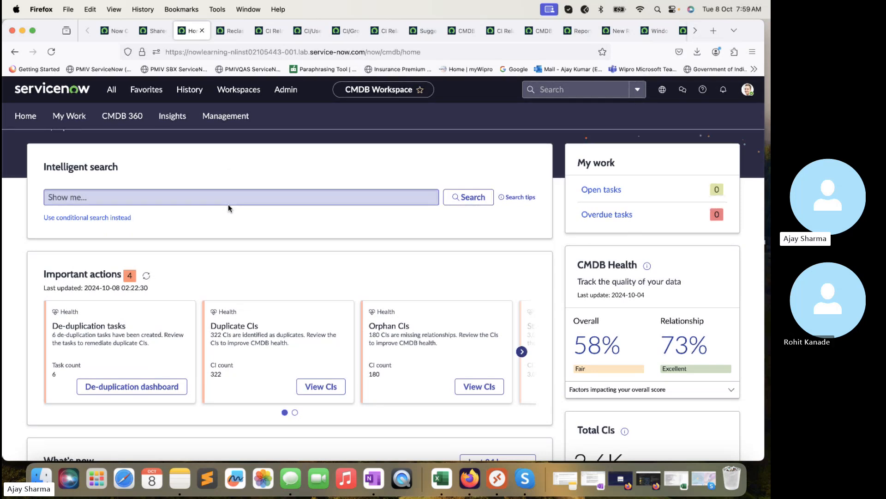
scroll(228, 185, "down", 2)
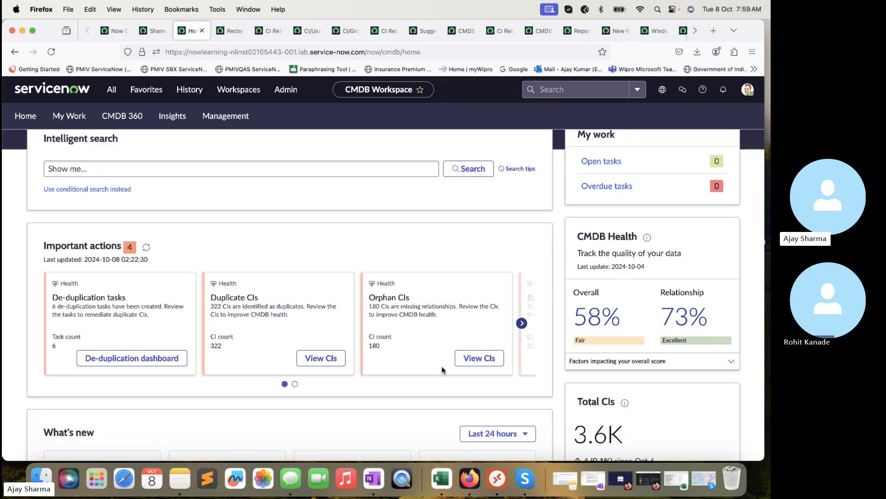
left_click(521, 323)
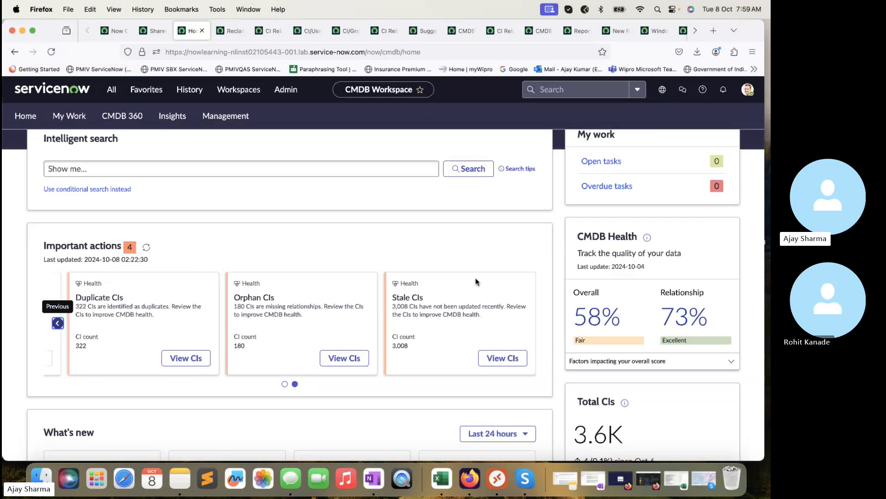
scroll(461, 231, "up", 3)
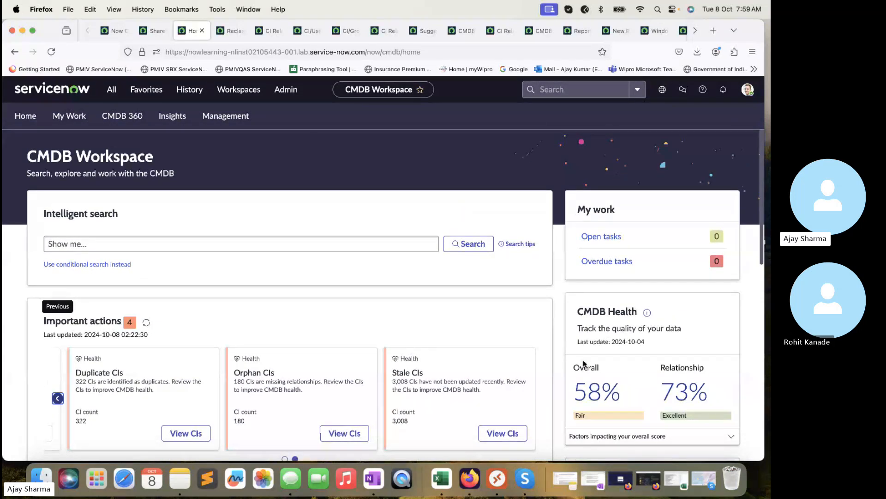
Check the Shared admin dashboard in its open browser tab and return to the CMDB Workspace home page
left_click(646, 353)
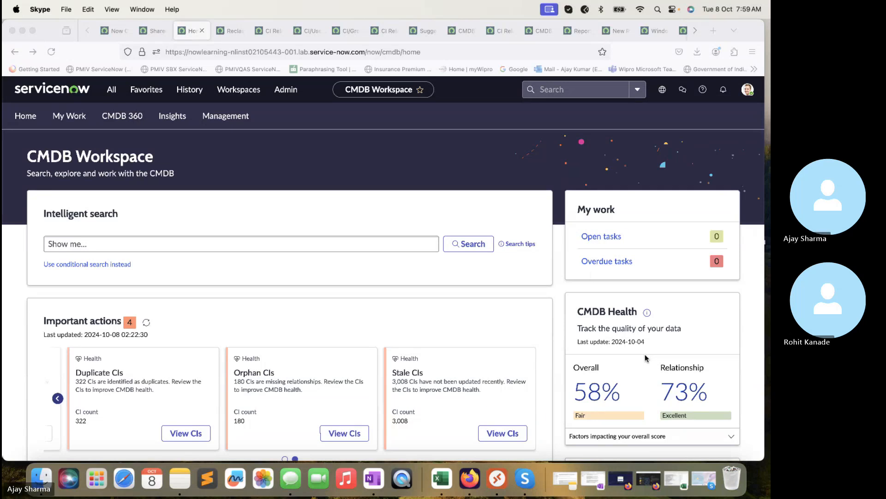
left_click(150, 31)
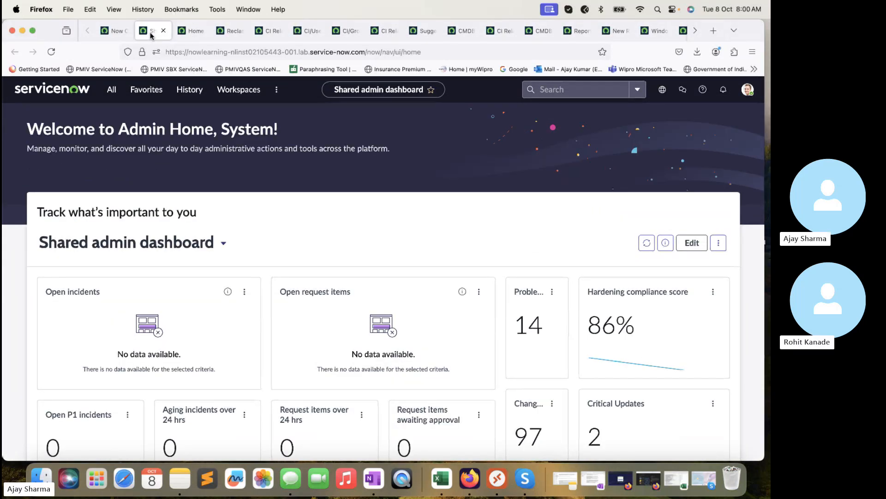
left_click(190, 31)
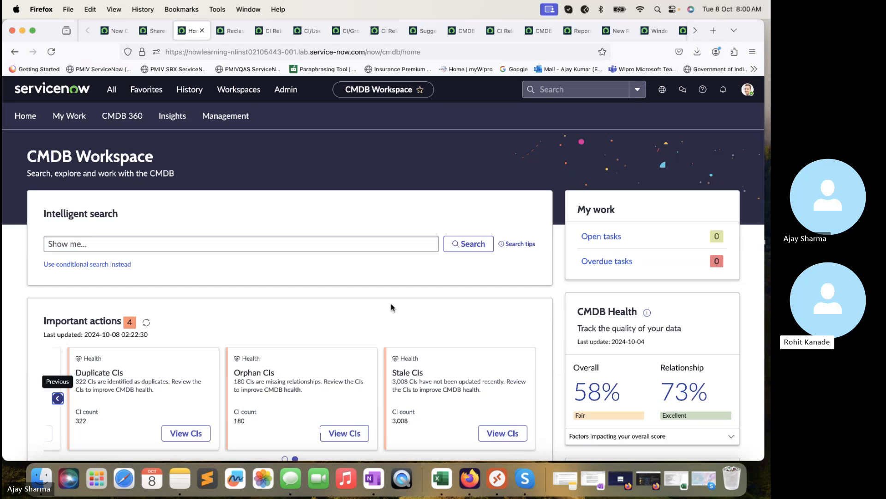